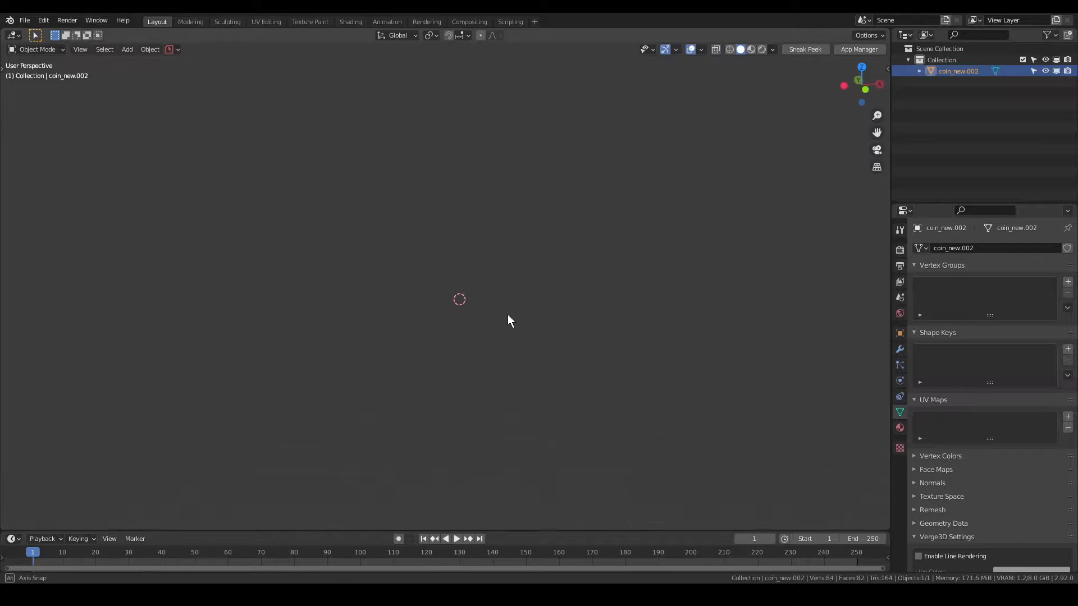
- Scale the coin down to 0.1 of its size and frame it in the viewport
{"action": "key", "text": "n"}
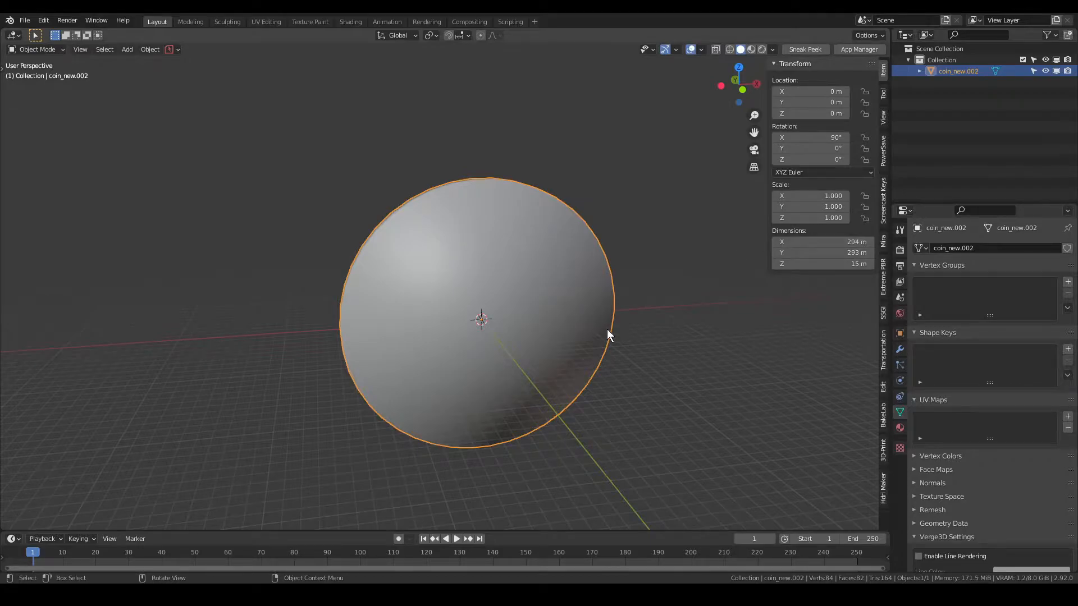
{"action": "type", "text": "s.1"}
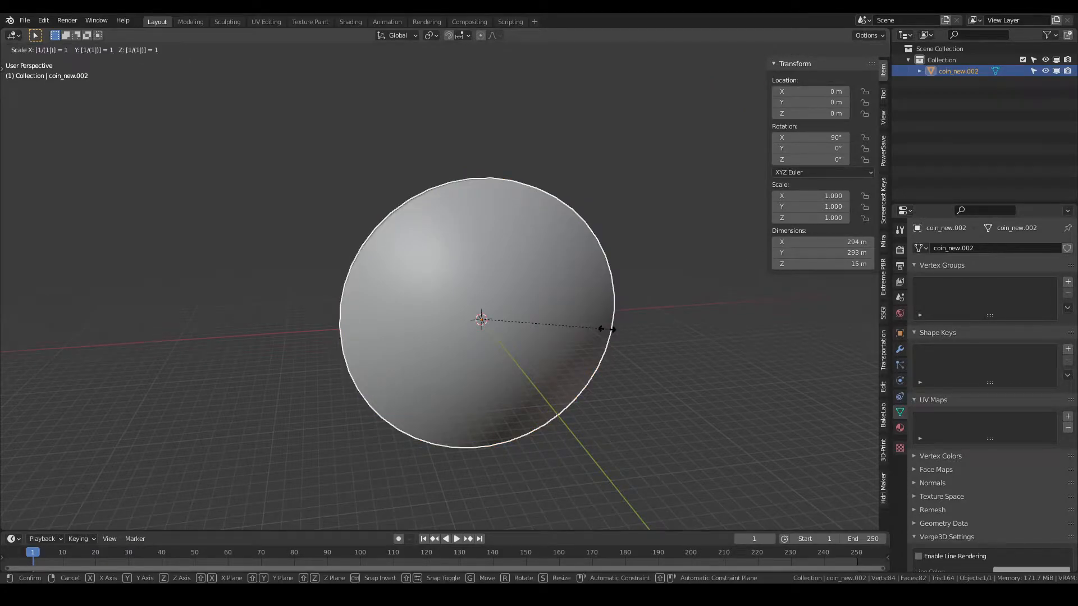
{"action": "key", "text": "Return"}
{"action": "key", "text": "KP_Decimal"}
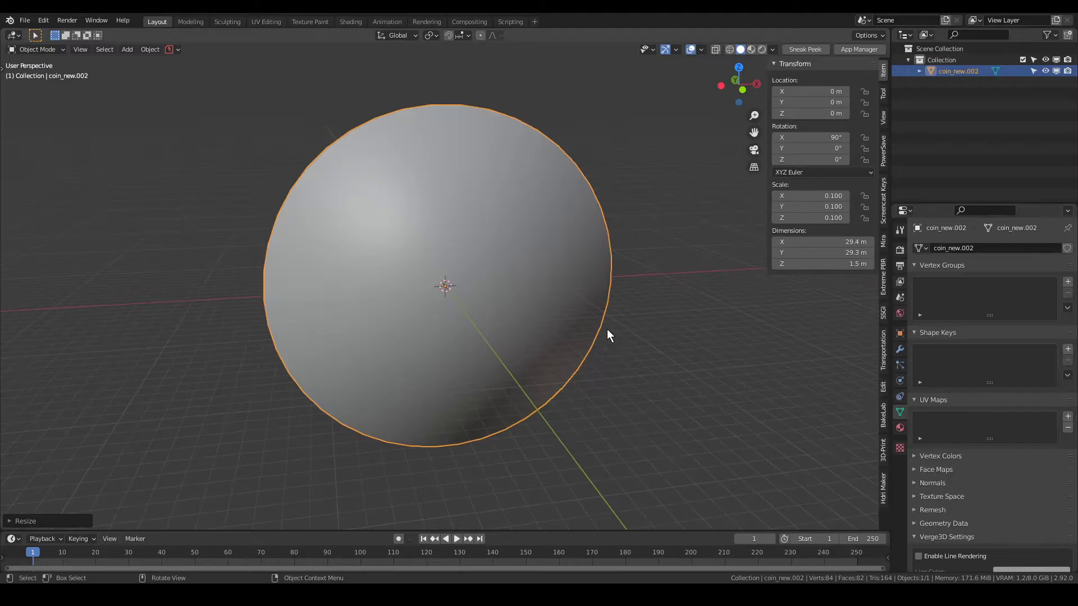
{"action": "middle_click_drag", "start_coordinate": [607, 334], "coordinate": [541, 367]}
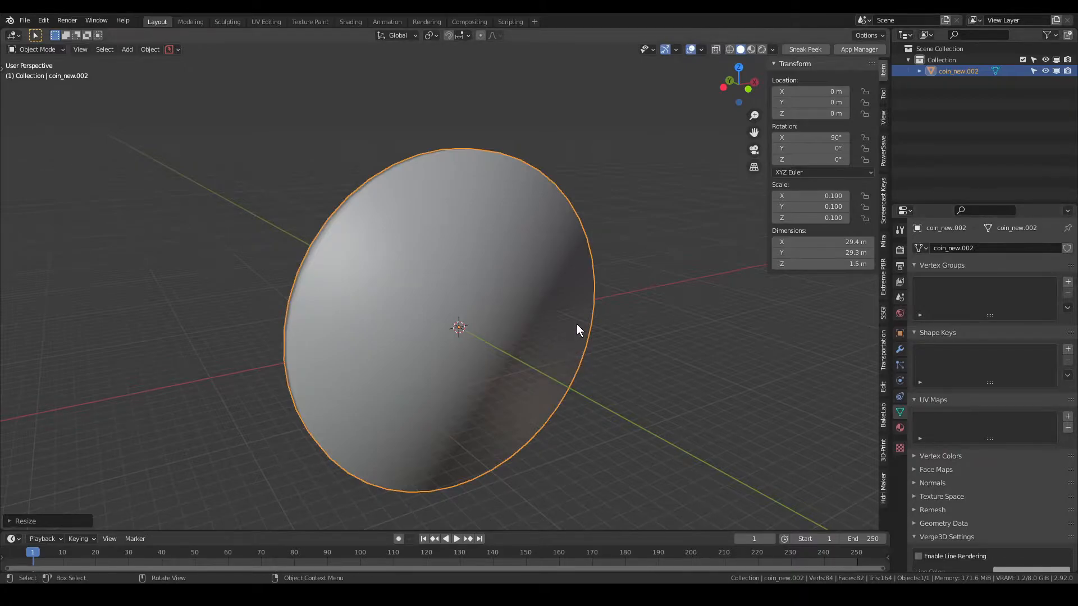
{"action": "key", "text": "n"}
{"action": "middle_click_drag", "start_coordinate": [577, 323], "coordinate": [524, 308]}
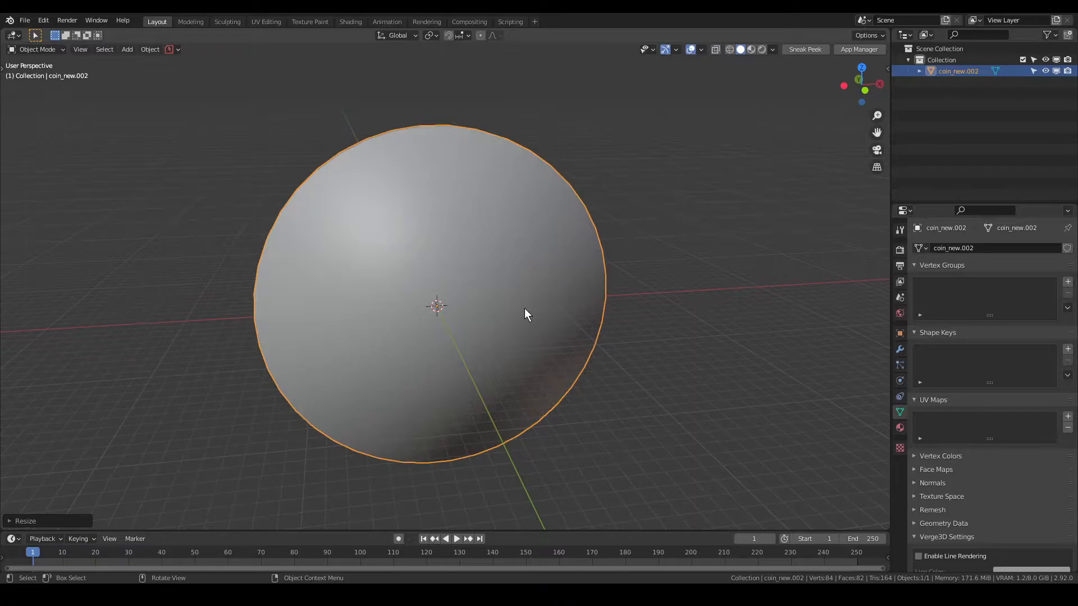
- Switch to the Shading workspace and frame the coin in the material preview
{"action": "left_click", "coordinate": [350, 22]}
{"action": "mouse_move", "coordinate": [459, 443]}
{"action": "middle_mouse_down", "text": "ctrl"}
{"action": "mouse_move", "coordinate": [476, 409]}
{"action": "mouse_move", "coordinate": [500, 416]}
{"action": "middle_mouse_up", "text": "ctrl"}
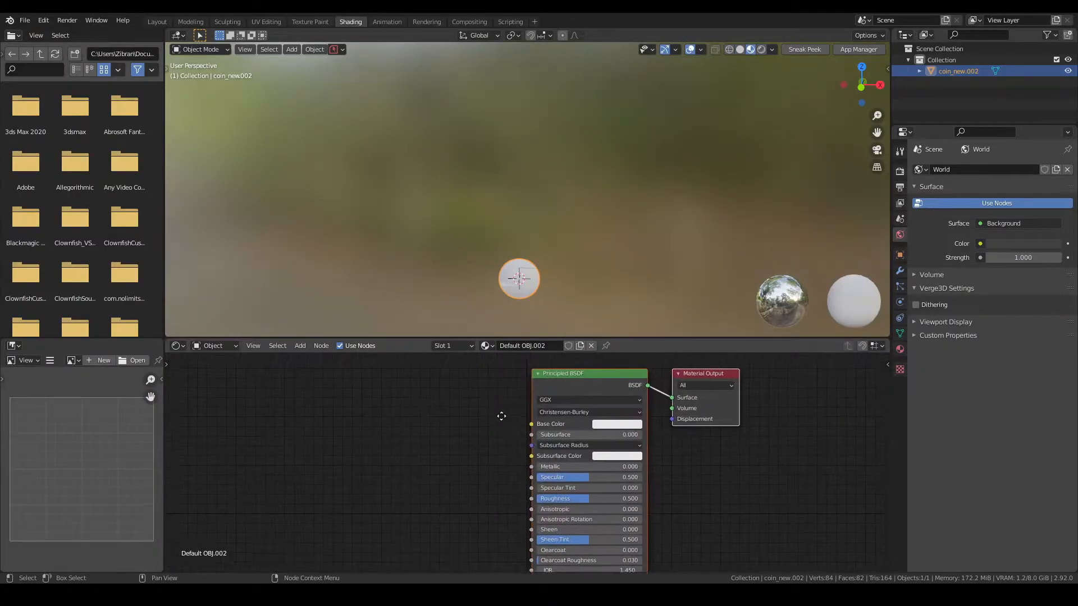
{"action": "key", "text": "KP_Decimal"}
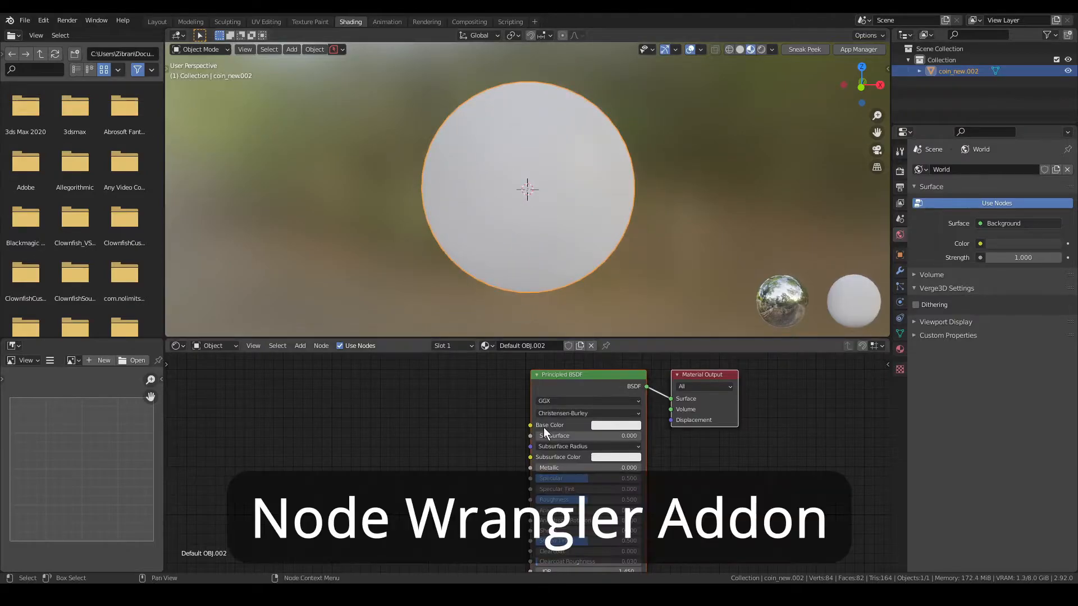
{"action": "middle_click_drag", "start_coordinate": [505, 398], "coordinate": [505, 401]}
- Search the add-on preferences for "node wra" and check whether the Node Wrangler add-on is enabled
{"action": "left_click", "coordinate": [43, 20]}
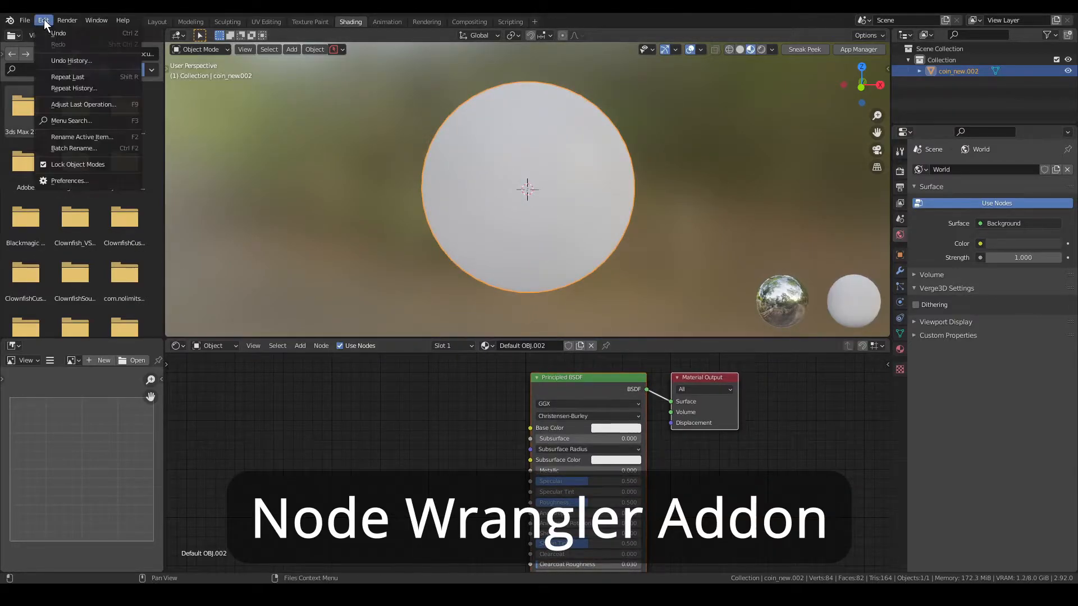
{"action": "left_click", "coordinate": [72, 180]}
{"action": "left_click", "coordinate": [307, 77]}
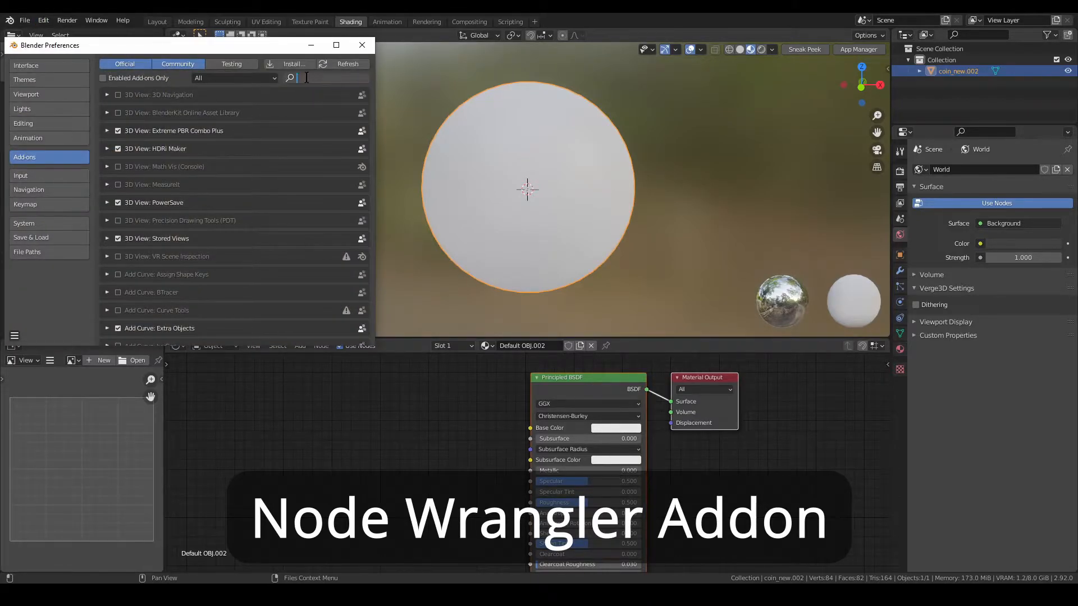
{"action": "type", "text": "node wra"}
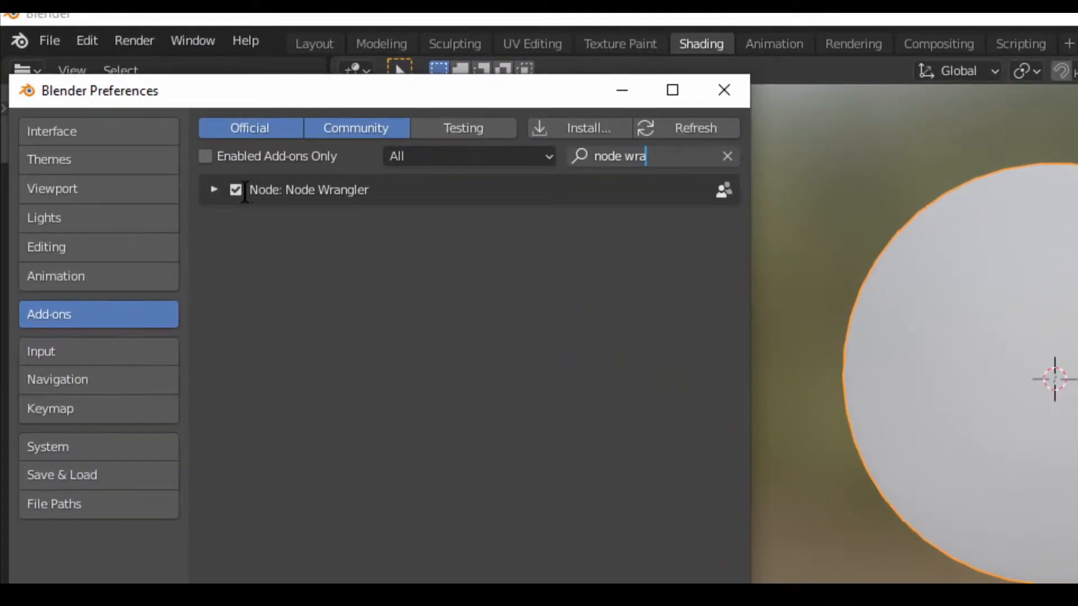
{"action": "left_click", "coordinate": [725, 89]}
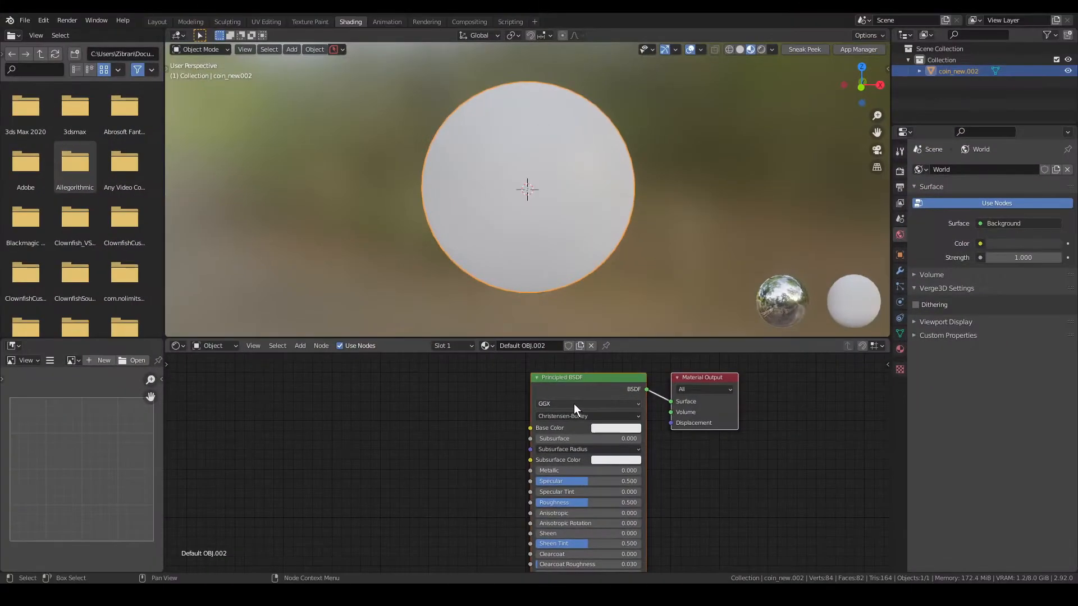
- Select the Principled BSDF node in the coin's material
{"action": "left_click", "coordinate": [579, 380]}
{"action": "scroll", "coordinate": [528, 417], "scroll_direction": "down", "scroll_amount": 1}
{"action": "middle_click_drag", "start_coordinate": [459, 438], "coordinate": [478, 444]}
{"action": "left_click", "coordinate": [477, 444]}
{"action": "left_click", "coordinate": [600, 395]}
{"action": "middle_click_drag", "start_coordinate": [600, 395], "coordinate": [615, 390]}
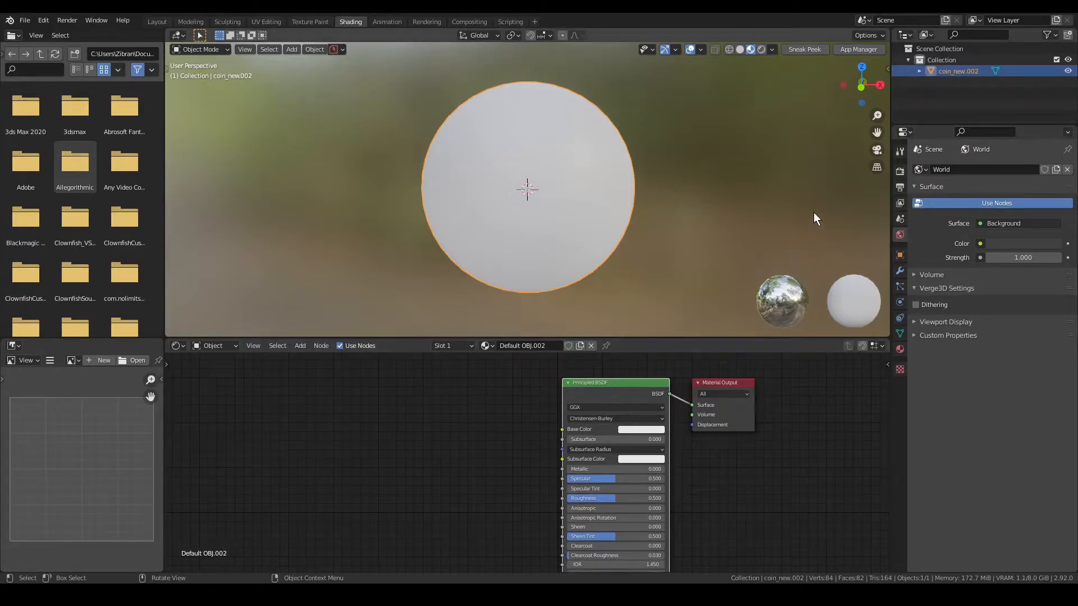
- Turn on the Screencast Keys display in the Shading workspace's 3D viewport
{"action": "key", "text": "n"}
{"action": "scroll", "coordinate": [873, 294], "scroll_direction": "down", "scroll_amount": 5}
{"action": "left_click", "coordinate": [882, 147]}
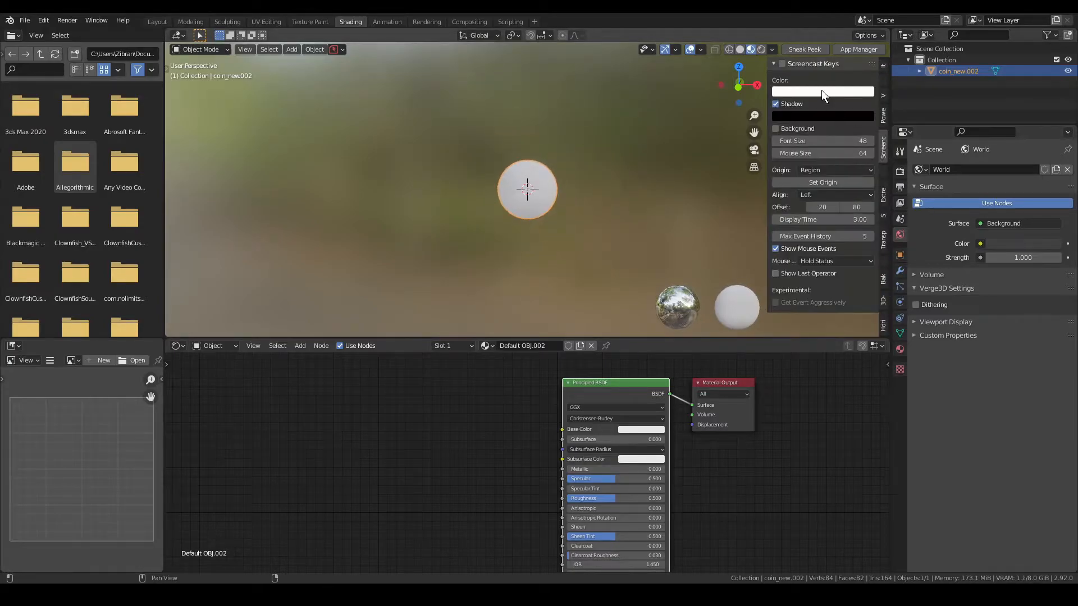
{"action": "key", "text": "n"}
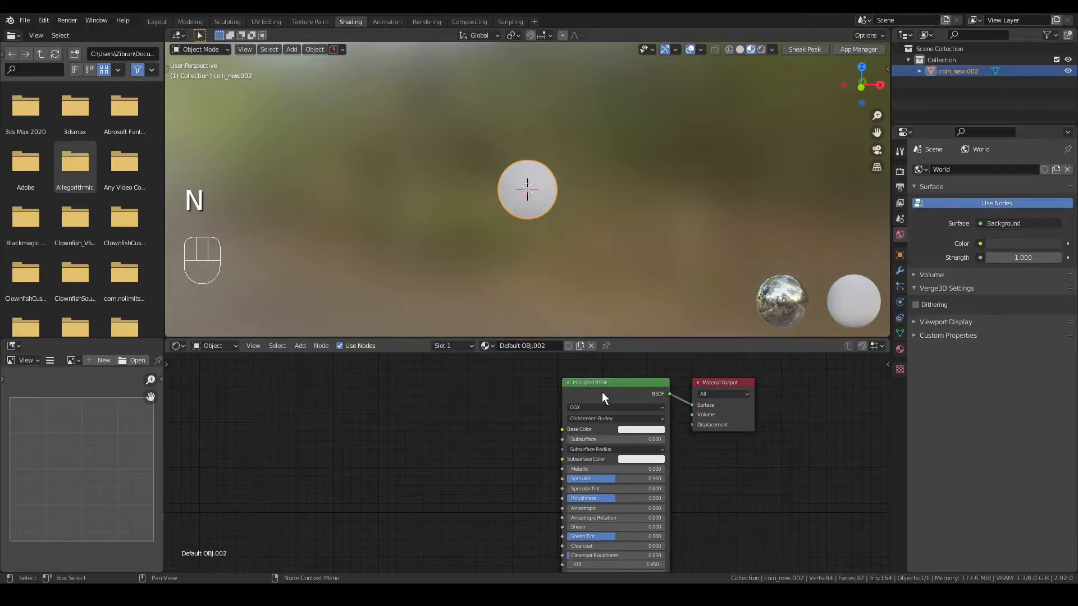
- Run Principled Texture Setup on the Principled BSDF with BTC_Albedo.png, BTC_Height.png, BTC_Metallic.png, BTC_Normal.png and BTC_Roughness.png
{"action": "left_click_drag", "start_coordinate": [602, 392], "coordinate": [614, 396]}
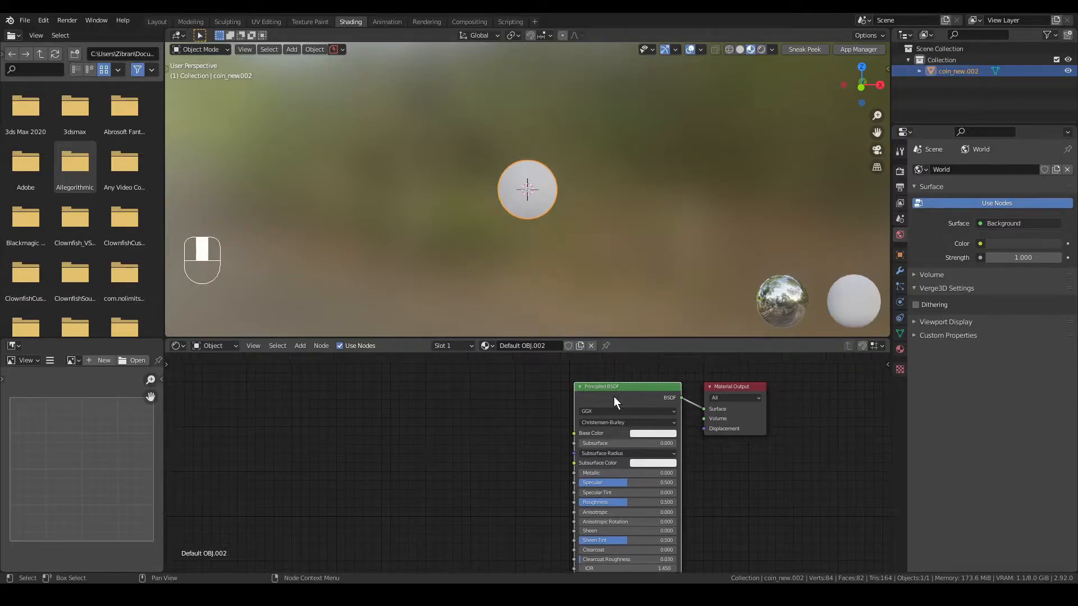
{"action": "key", "text": "ctrl+shift+t"}
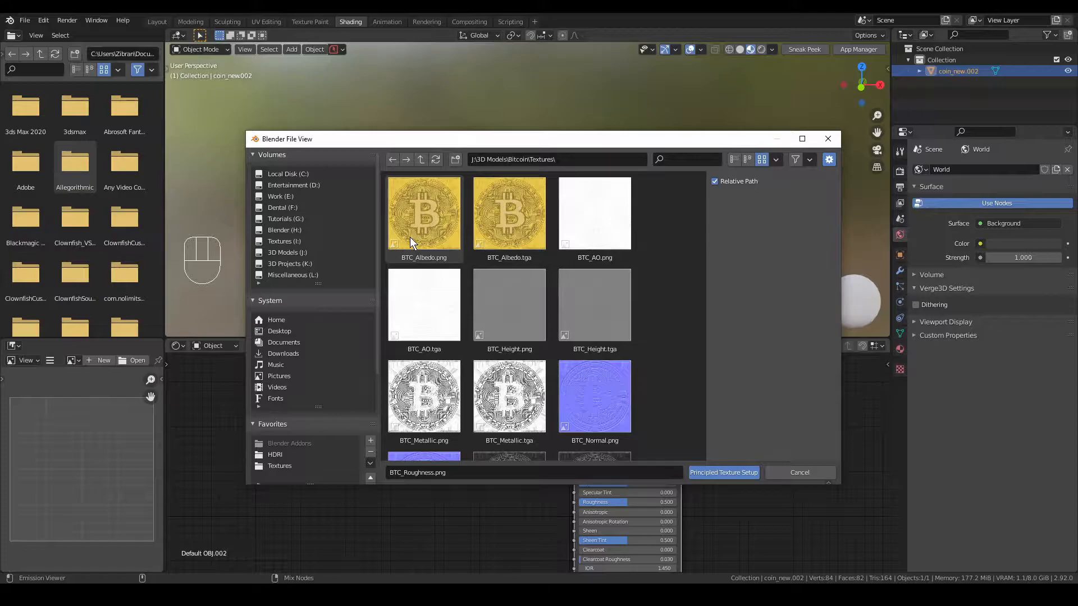
{"action": "left_click", "coordinate": [532, 223]}
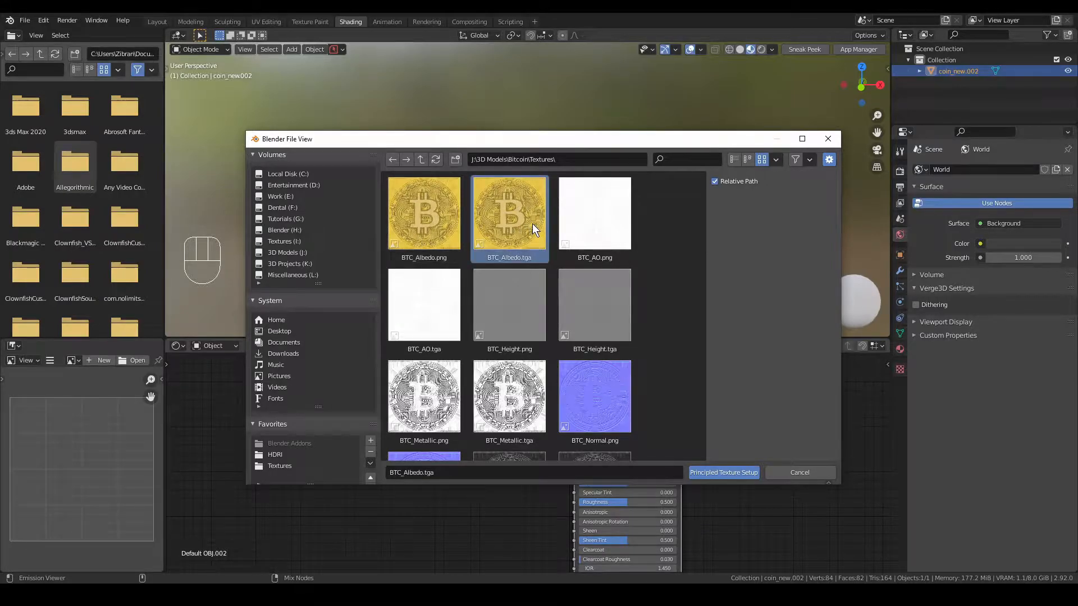
{"action": "left_click", "coordinate": [422, 211]}
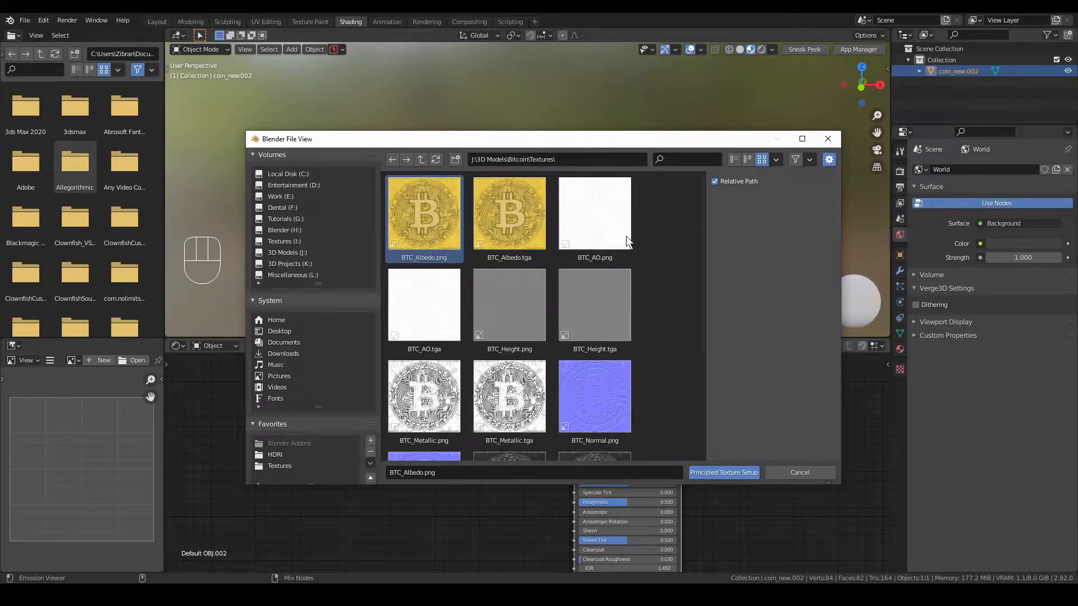
{"action": "left_click", "coordinate": [494, 318], "text": "ctrl"}
{"action": "left_click", "coordinate": [446, 418], "text": "ctrl"}
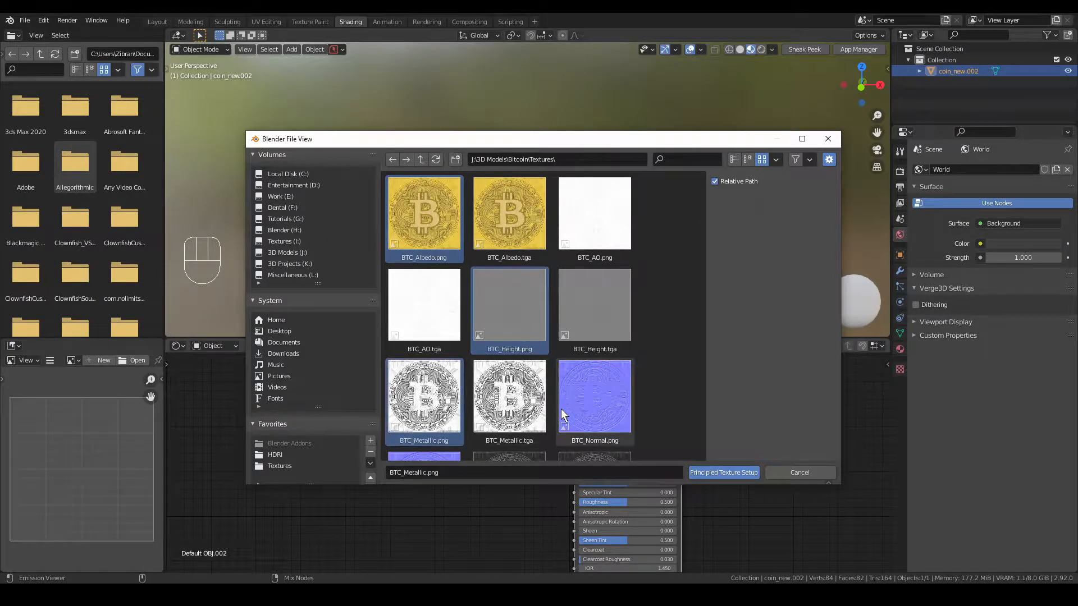
{"action": "scroll", "coordinate": [561, 408], "scroll_direction": "down", "scroll_amount": 2}
{"action": "left_click", "coordinate": [597, 308], "text": "ctrl"}
{"action": "left_click", "coordinate": [510, 399], "text": "ctrl"}
{"action": "scroll", "coordinate": [546, 379], "scroll_direction": "down", "scroll_amount": 2}
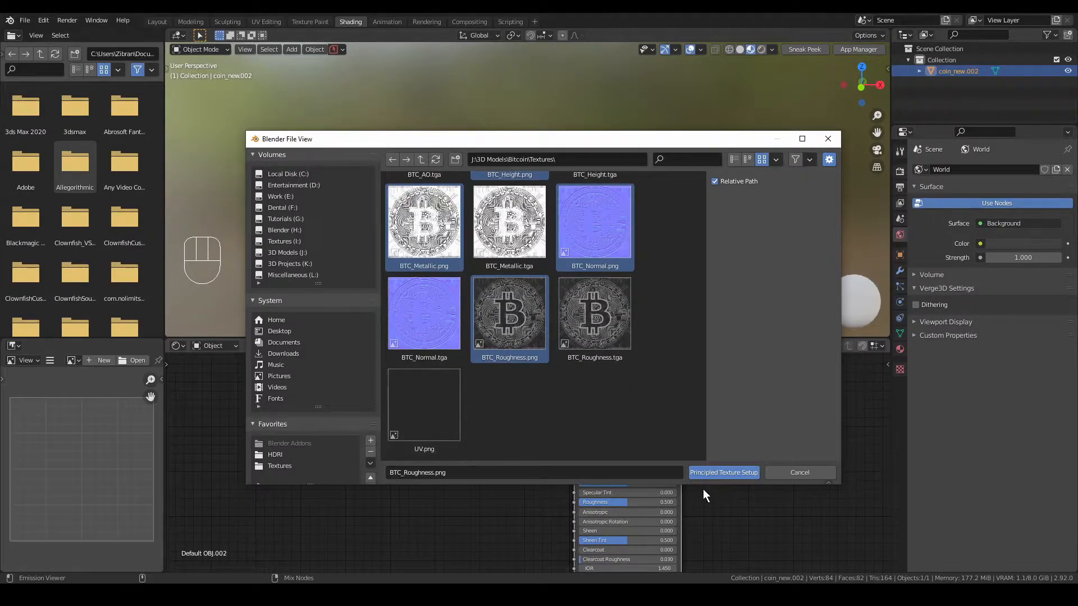
{"action": "left_click", "coordinate": [733, 477]}
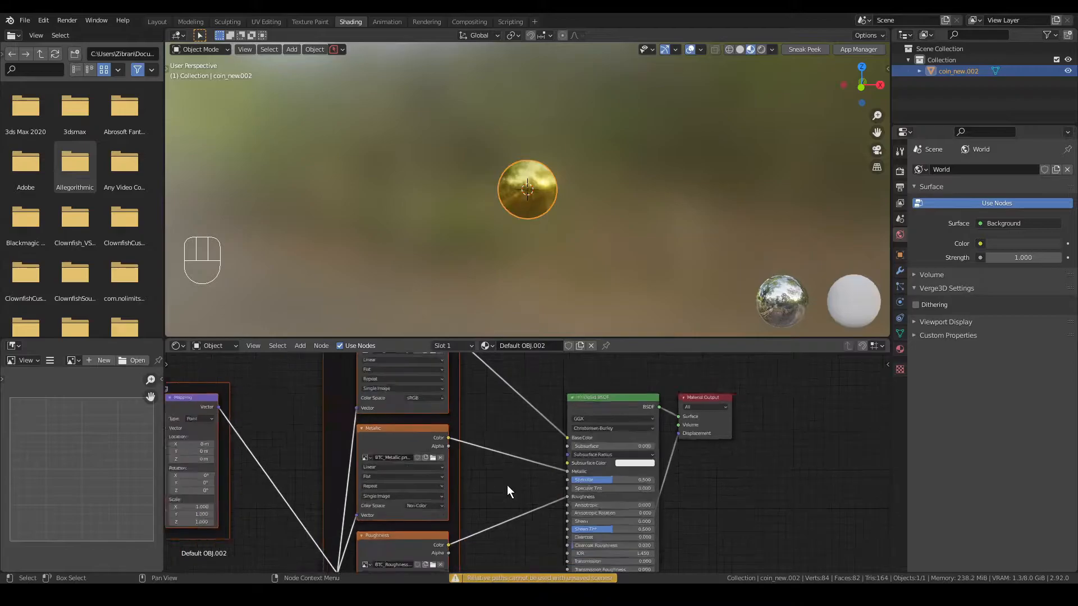
- Move the newly added texture and mapping nodes away from the Principled BSDF and deselect them
{"action": "scroll", "coordinate": [491, 474], "scroll_direction": "down", "scroll_amount": 3}
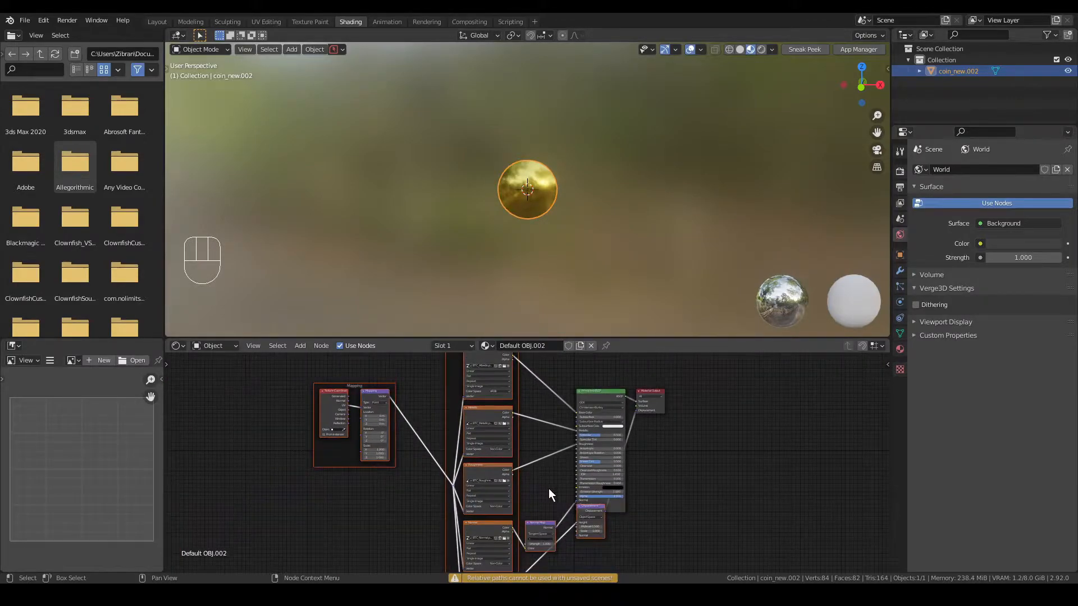
{"action": "key", "text": "g"}
{"action": "left_click", "coordinate": [516, 506]}
{"action": "middle_click_drag", "start_coordinate": [497, 200], "coordinate": [492, 143]}
{"action": "scroll", "coordinate": [527, 176], "scroll_direction": "up", "scroll_amount": 5}
{"action": "scroll", "coordinate": [534, 147], "scroll_direction": "up", "scroll_amount": 3}
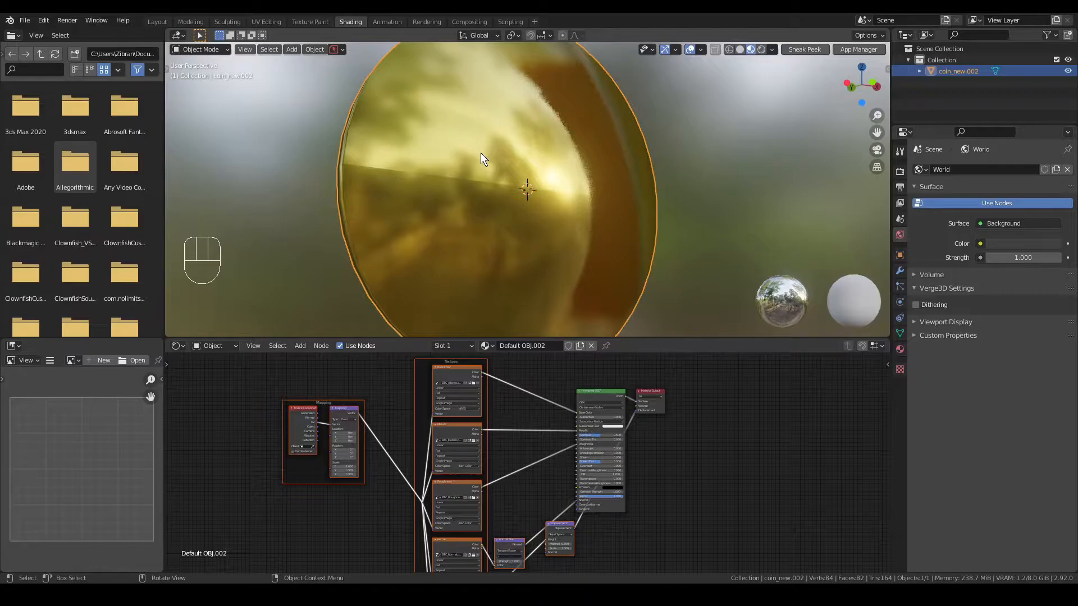
{"action": "left_click", "coordinate": [557, 389]}
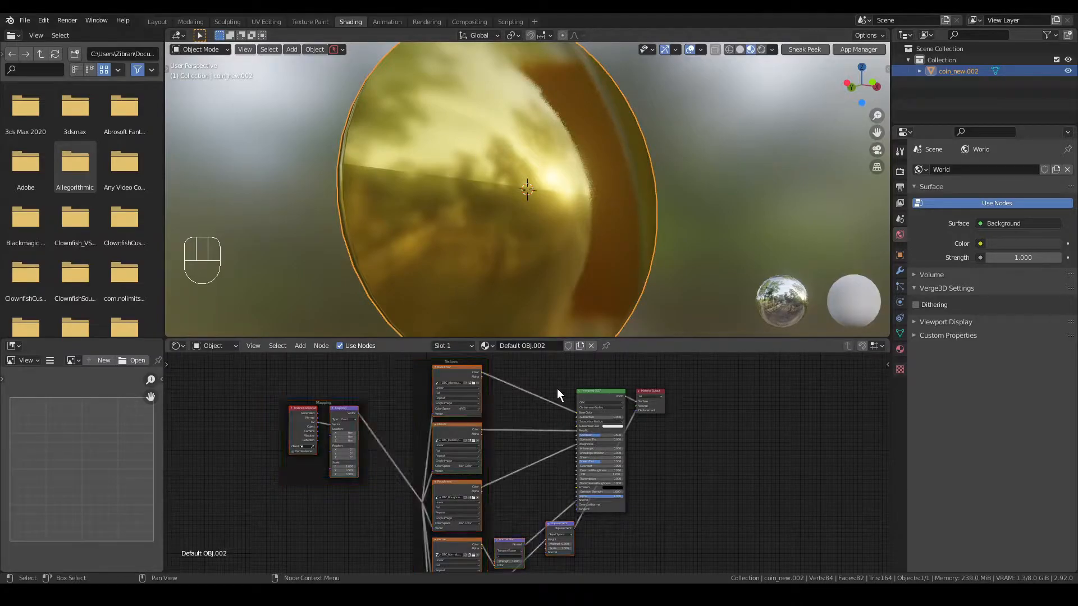
- Bring UV.png from the file explorer into the shader editor as a separate image texture node
{"action": "key", "text": "alt+Tab"}
{"action": "key", "text": "Tab"}
{"action": "key", "text": "Tab"}
{"action": "key", "text": "Escape"}
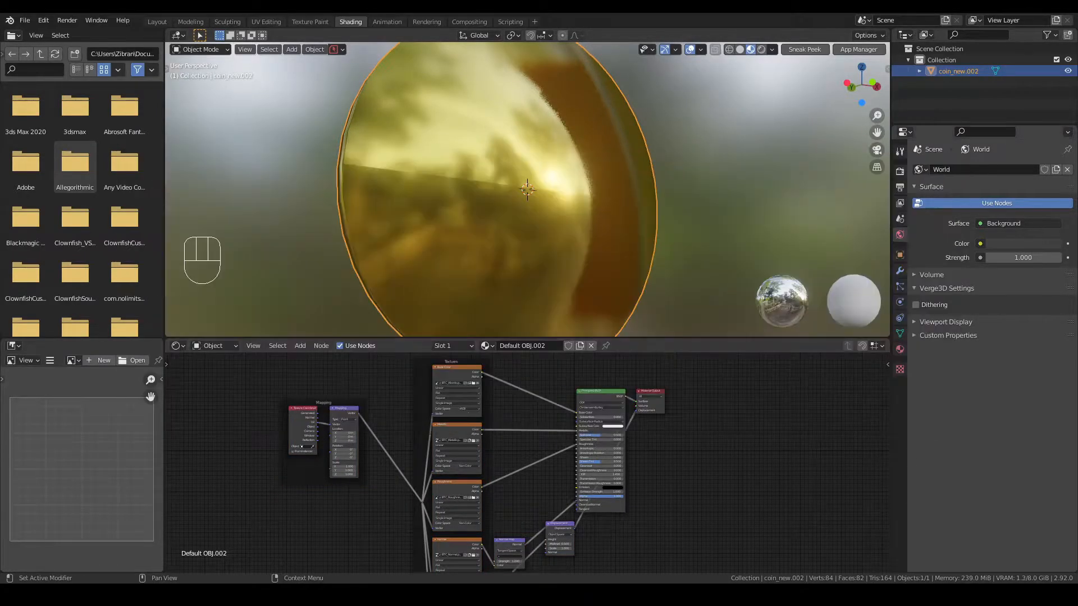
{"action": "left_click_drag", "start_coordinate": [814, 498], "coordinate": [714, 460]}
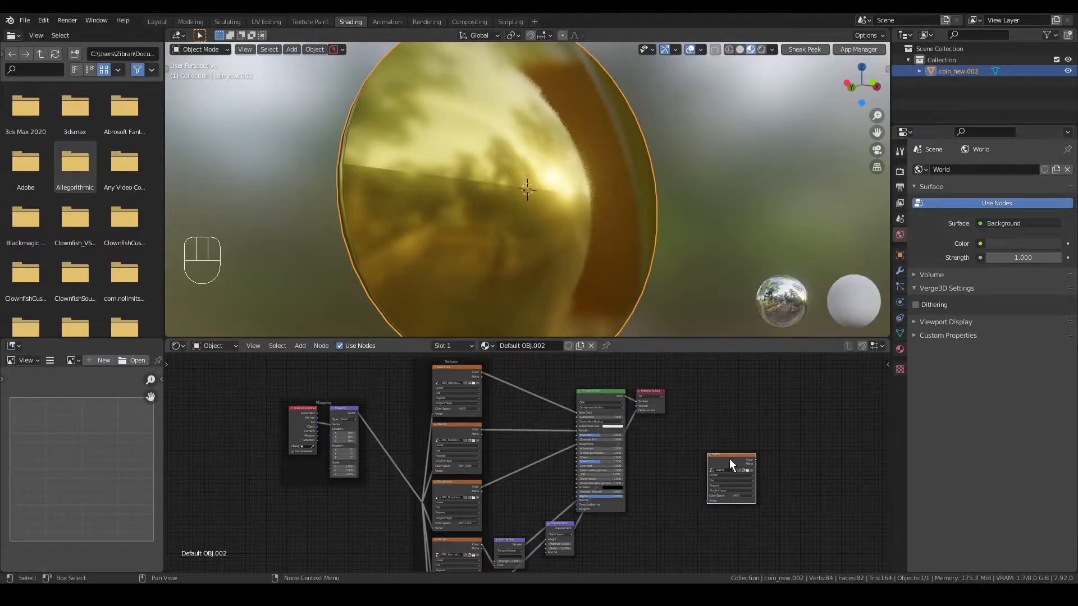
{"action": "middle_click_drag", "start_coordinate": [729, 459], "coordinate": [673, 469]}
{"action": "scroll", "coordinate": [757, 466], "scroll_direction": "up", "scroll_amount": 7}
{"action": "scroll", "coordinate": [674, 470], "scroll_direction": "down", "scroll_amount": 6}
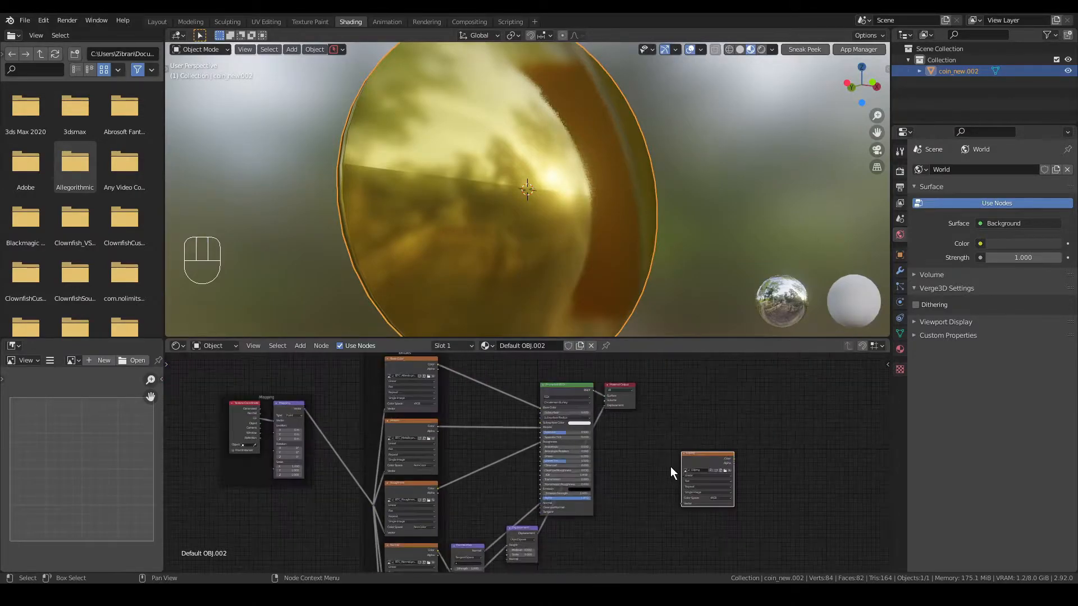
- Switch to the UV Editing workspace, frame the coin and select one edge on its rim
{"action": "left_click", "coordinate": [261, 21]}
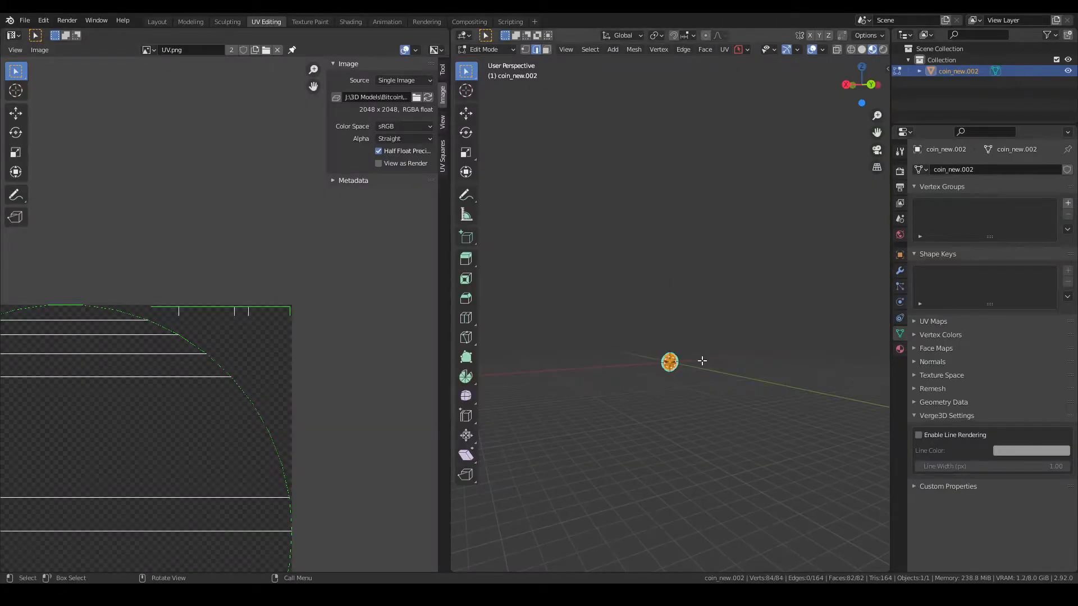
{"action": "key", "text": "KP_Decimal"}
{"action": "middle_click_drag", "start_coordinate": [702, 360], "coordinate": [702, 270]}
{"action": "left_click", "coordinate": [631, 238]}
{"action": "scroll", "coordinate": [631, 241], "scroll_direction": "up", "scroll_amount": 1}
{"action": "middle_click_drag", "start_coordinate": [631, 241], "coordinate": [643, 253], "text": "shift"}
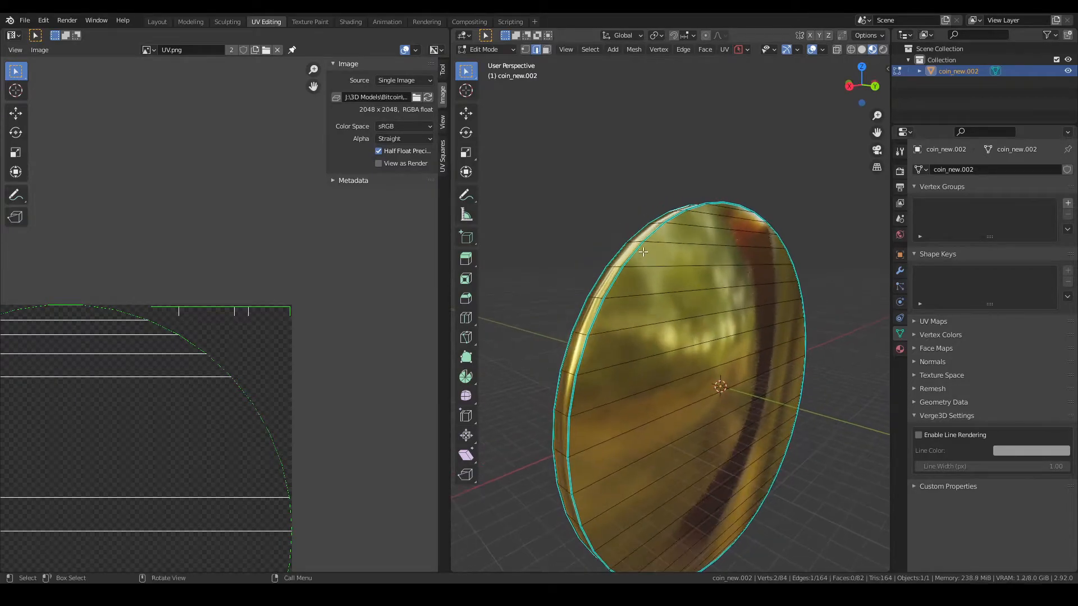
{"action": "scroll", "coordinate": [631, 251], "scroll_direction": "up", "scroll_amount": 1}
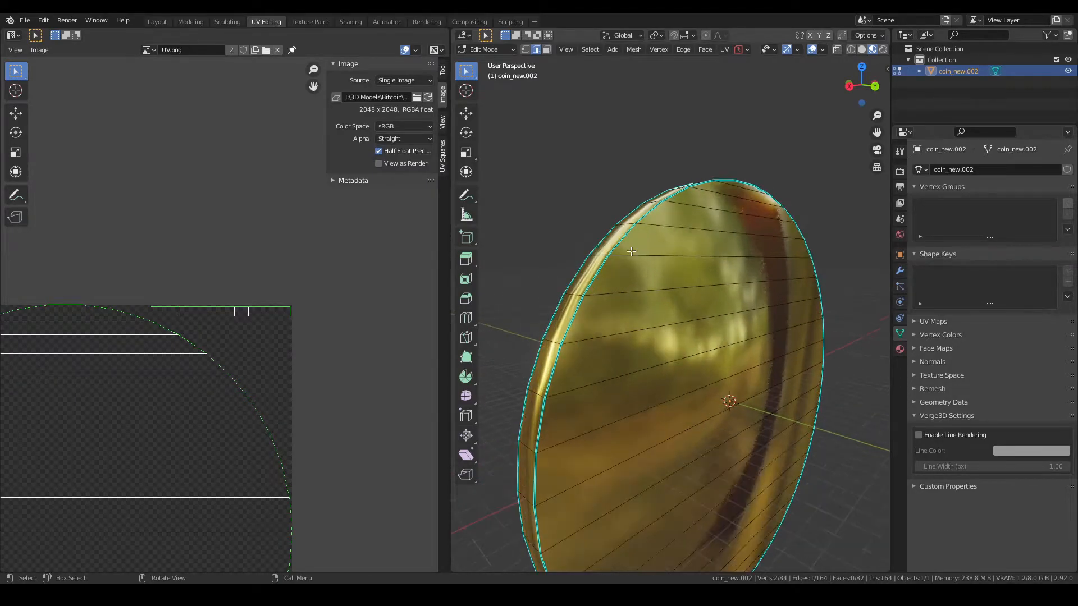
{"action": "middle_click_drag", "start_coordinate": [632, 251], "coordinate": [620, 256]}
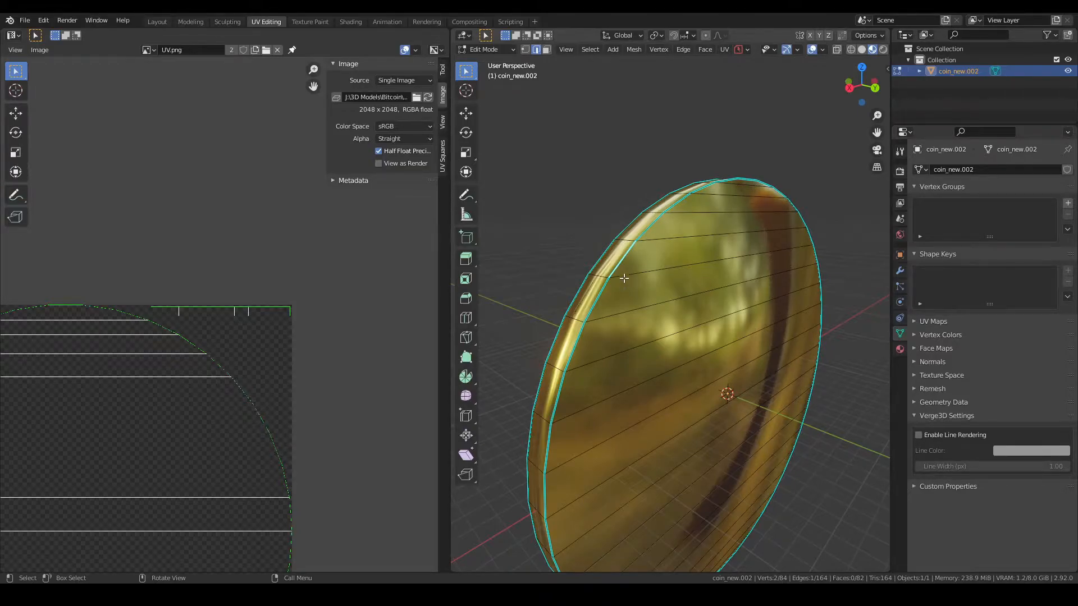
- Clear the edge selection and turn on Screencast Keys in the UV Editing workspace's viewport
{"action": "left_click", "coordinate": [640, 135]}
{"action": "key", "text": "n"}
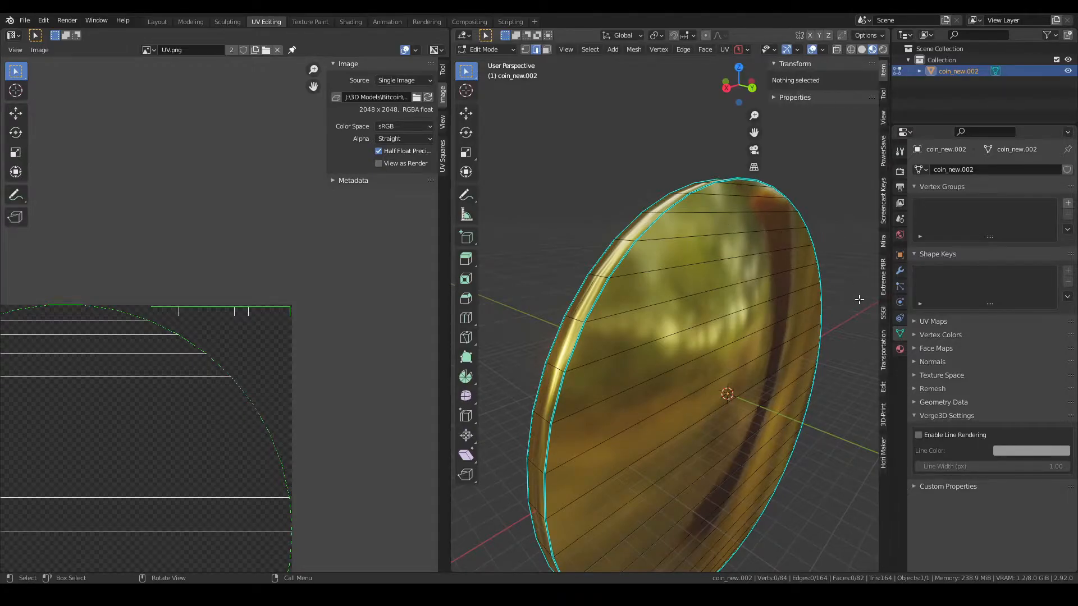
{"action": "left_click", "coordinate": [883, 201]}
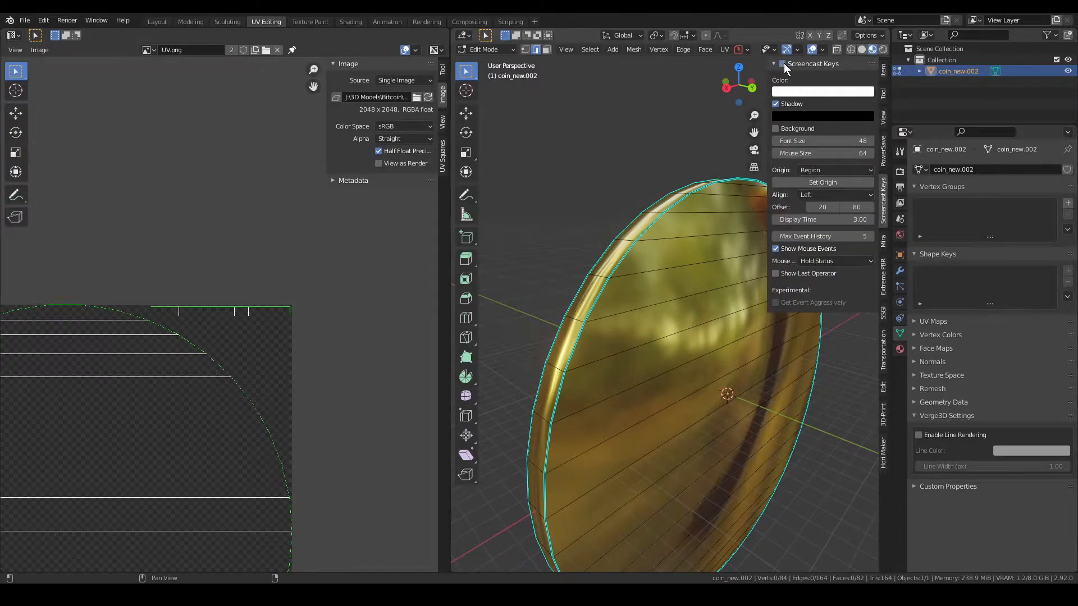
{"action": "left_click", "coordinate": [782, 64]}
{"action": "key", "text": "n"}
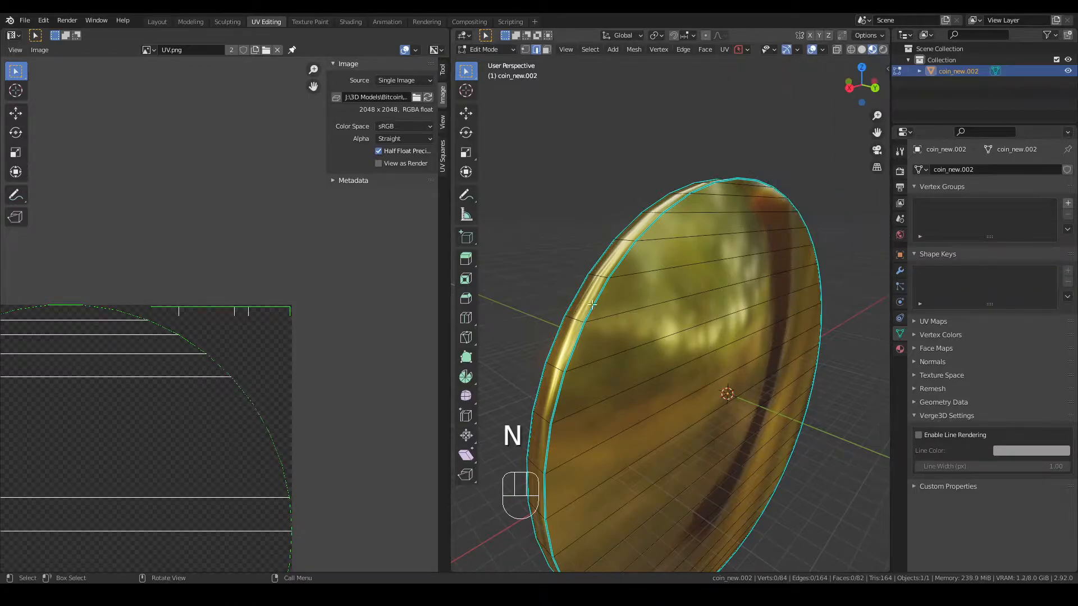
- Select the edge loops along both sides of the coin's rim
{"action": "left_click", "coordinate": [600, 294], "text": "alt"}
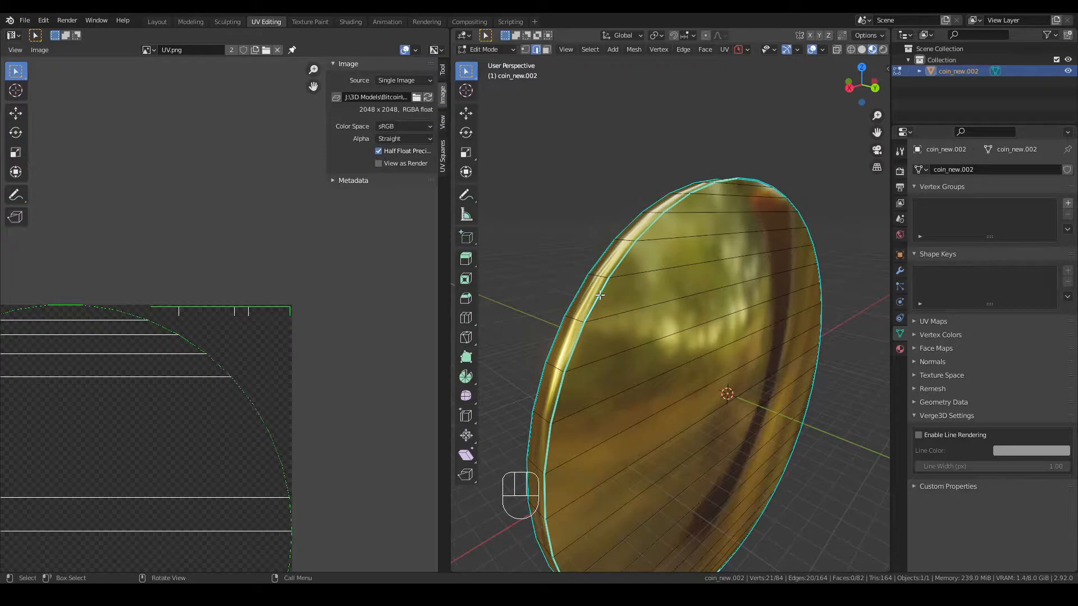
{"action": "middle_click_drag", "start_coordinate": [600, 295], "coordinate": [648, 294]}
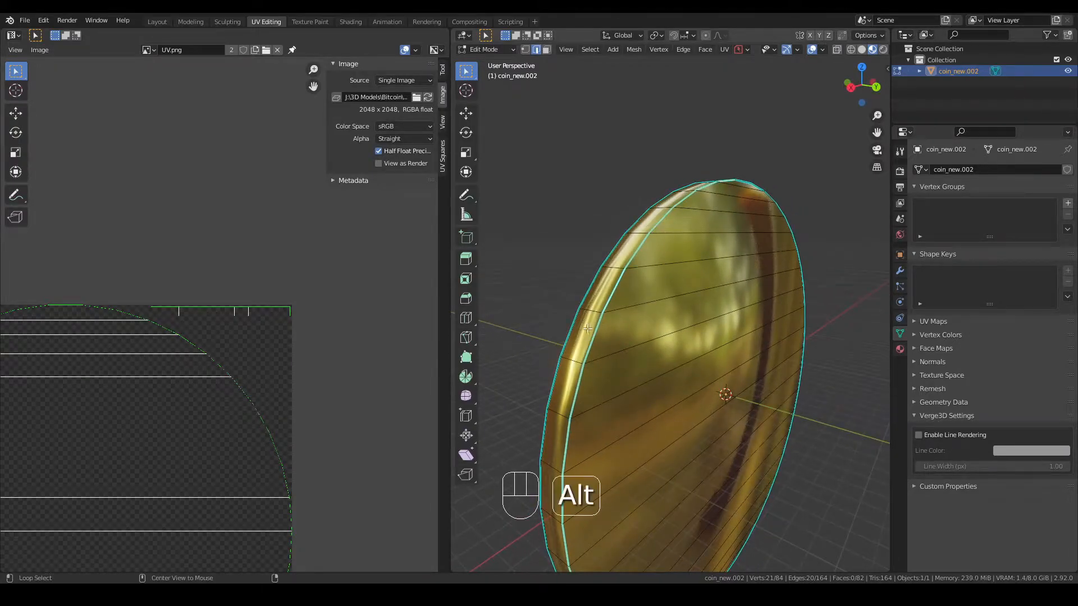
{"action": "left_click", "coordinate": [557, 330], "text": "alt+shift"}
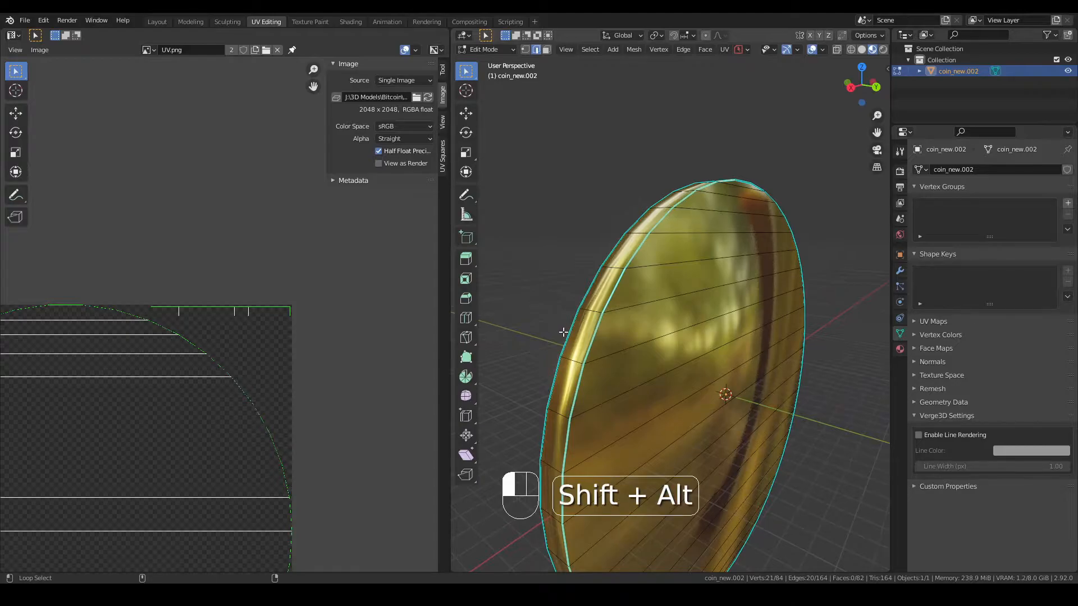
- Switch the viewport to solid shading, select one rim edge and extend the selection to all edges with similar sharpness
{"action": "key", "text": "z"}
{"action": "middle_click_drag", "start_coordinate": [766, 387], "coordinate": [680, 365]}
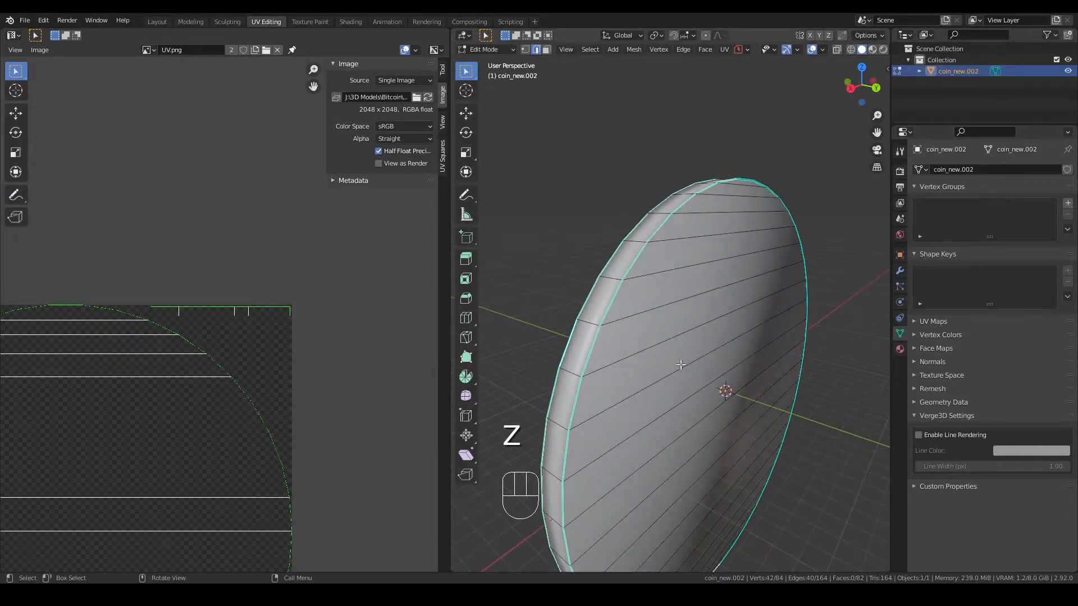
{"action": "left_click", "coordinate": [625, 303]}
{"action": "left_click", "coordinate": [611, 302]}
{"action": "key", "text": "shift+g"}
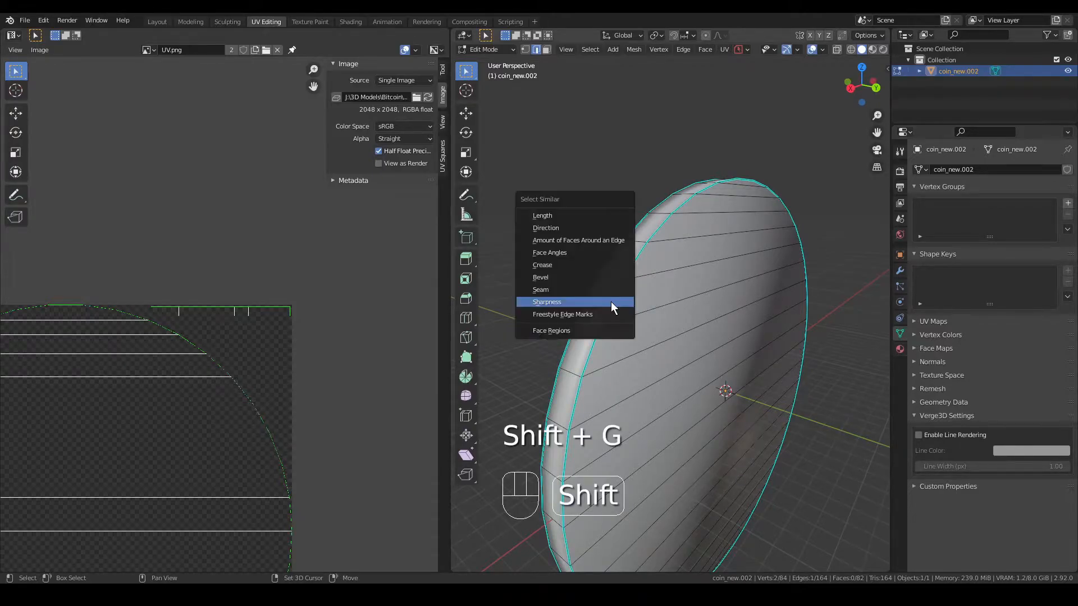
{"action": "left_click", "coordinate": [611, 301]}
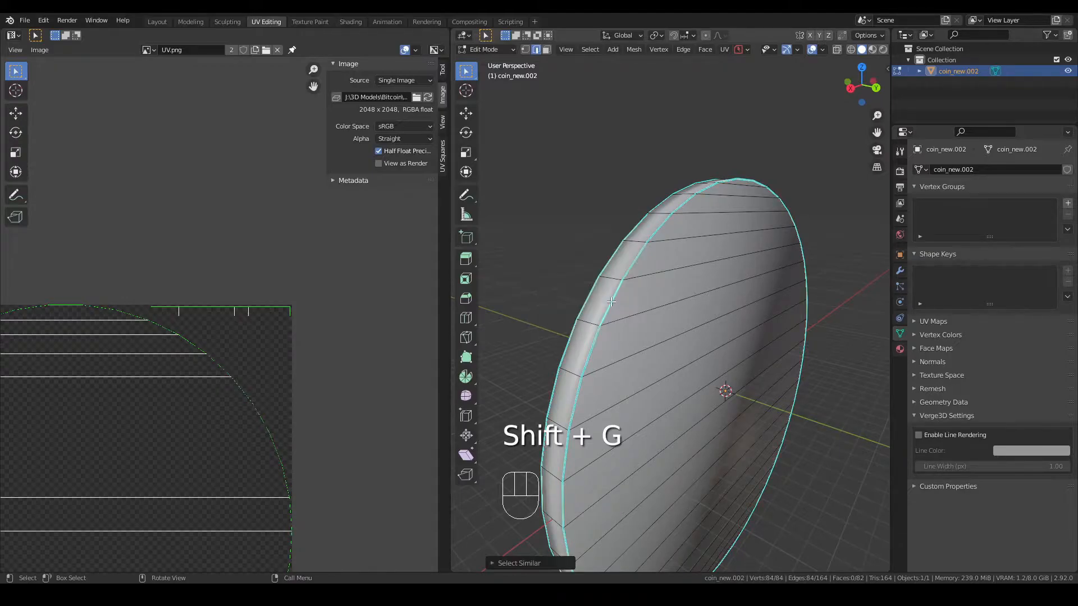
- Mark the selected edge loops on both sides of the rim as seams
{"action": "middle_click_drag", "start_coordinate": [657, 197], "coordinate": [687, 185]}
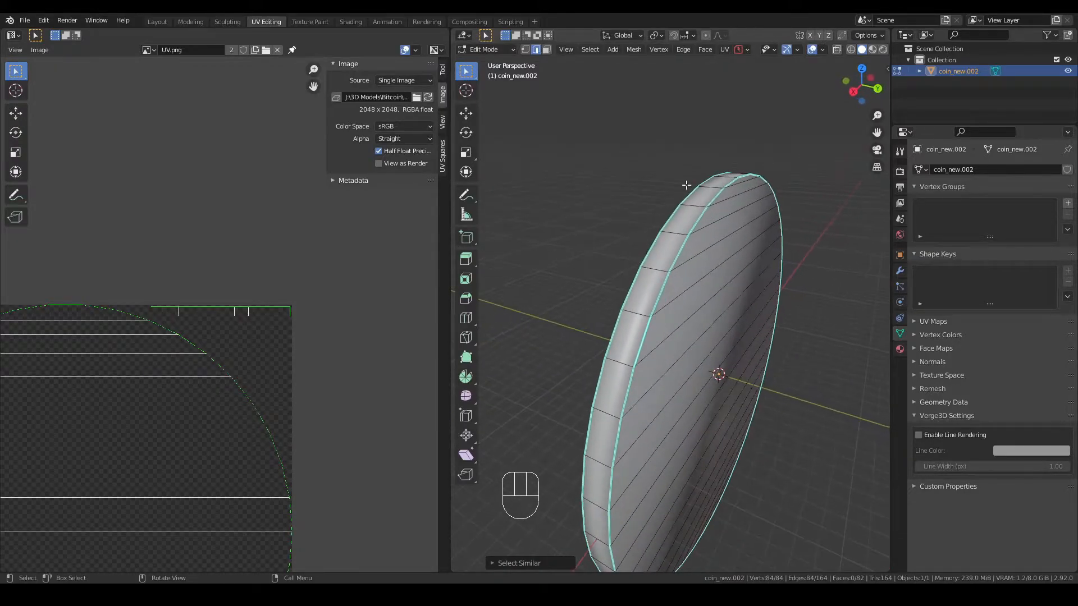
{"action": "right_click", "coordinate": [653, 285]}
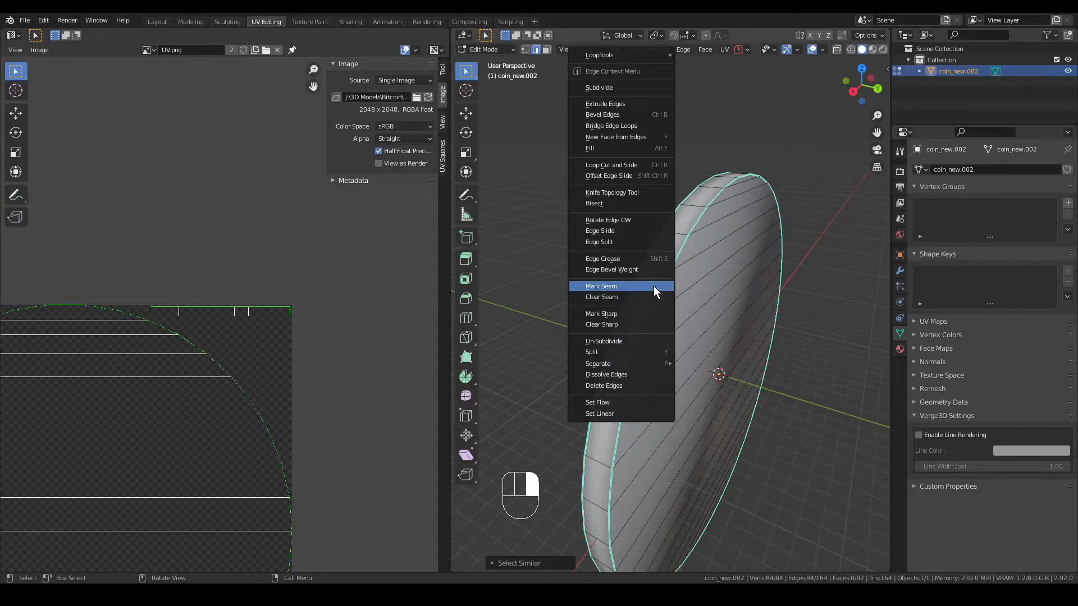
{"action": "left_click", "coordinate": [653, 285]}
{"action": "scroll", "coordinate": [633, 415], "scroll_direction": "down", "scroll_amount": 1}
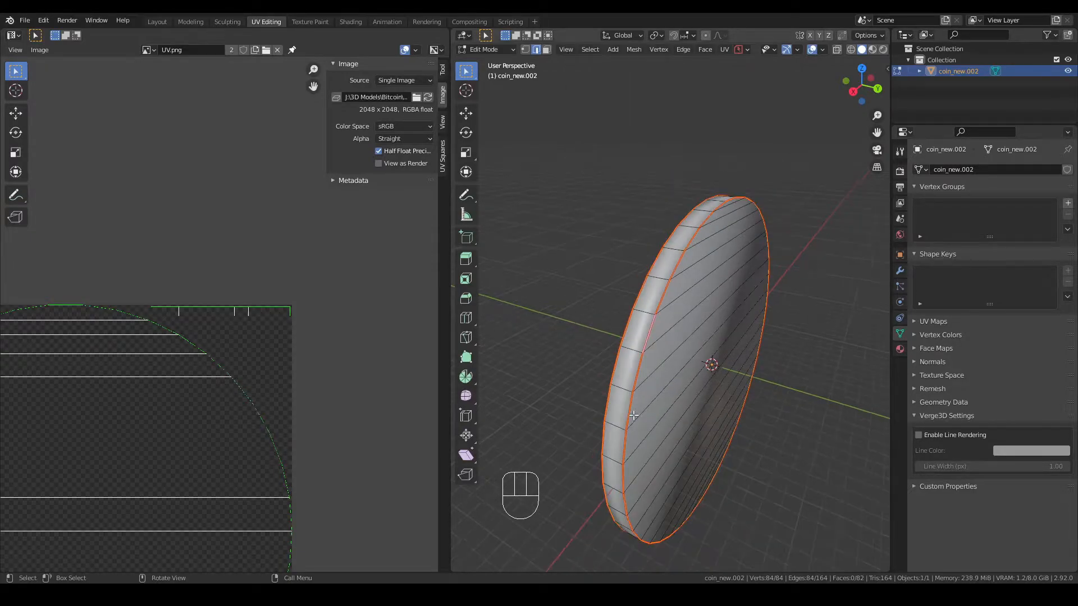
- Clear the edge selection and select the whole ring of rim faces in face select mode
{"action": "middle_click_drag", "start_coordinate": [683, 345], "coordinate": [663, 293]}
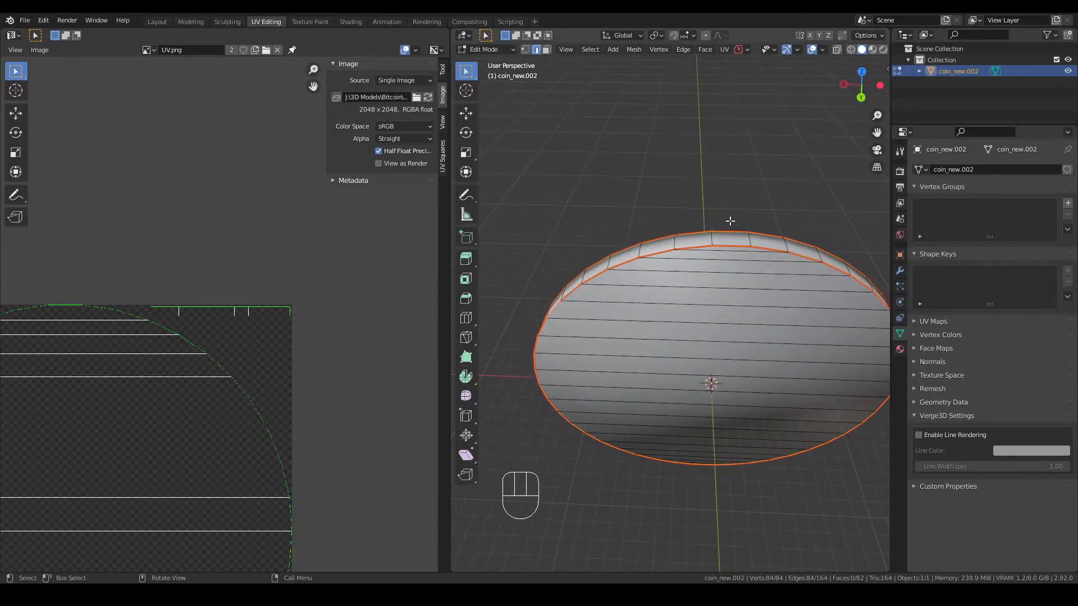
{"action": "left_click", "coordinate": [702, 238]}
{"action": "key", "text": "3"}
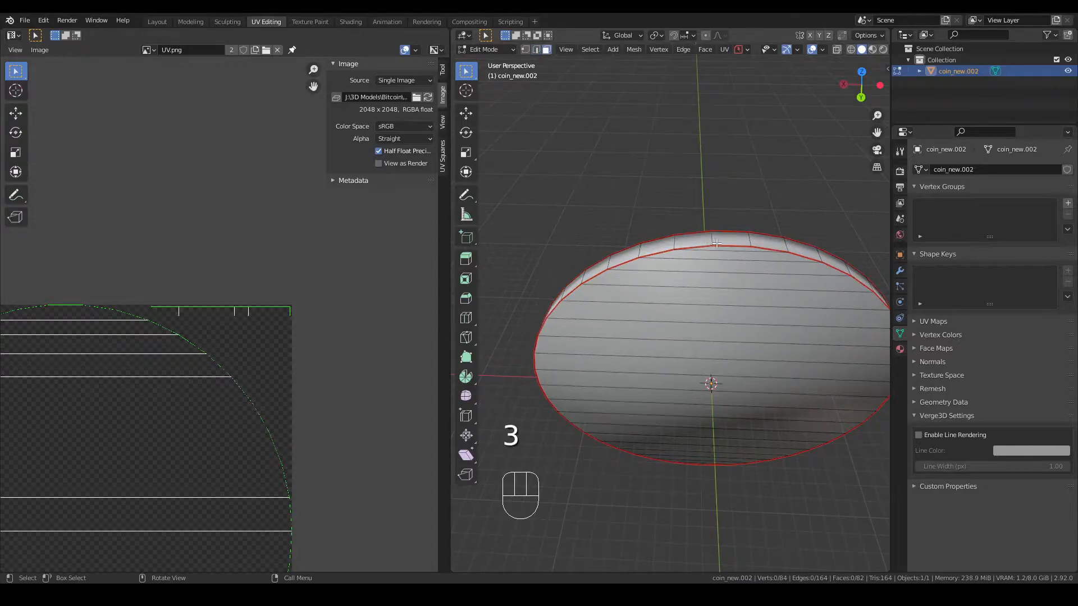
{"action": "left_click", "coordinate": [706, 240], "text": "alt"}
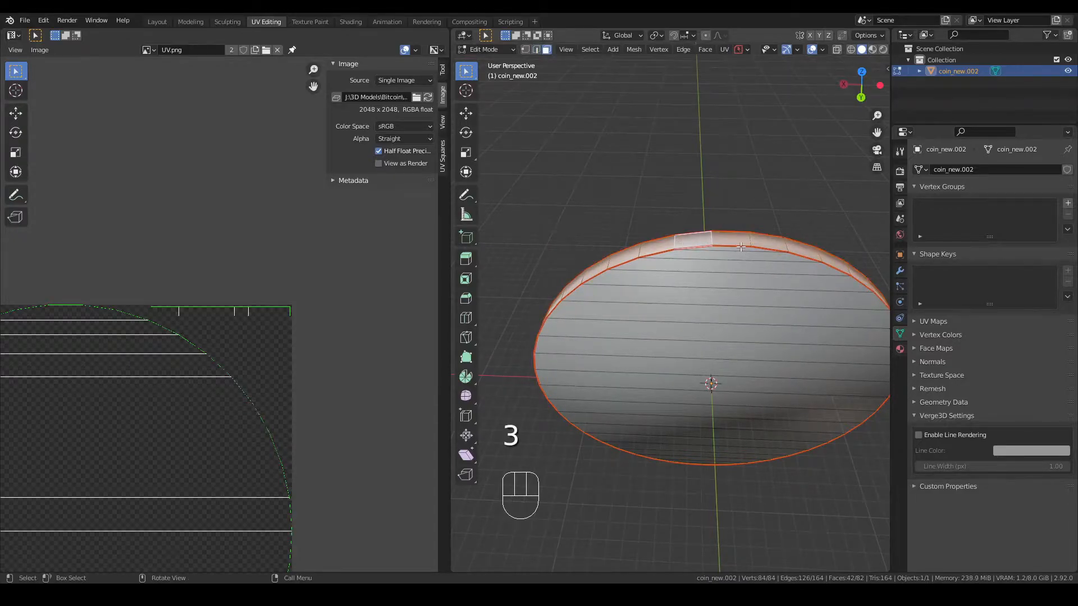
- Maximize the image editor on UV.png and examine how the layout places the rim strips and the coin face
{"action": "scroll", "coordinate": [75, 438], "scroll_direction": "down", "scroll_amount": 1}
{"action": "middle_click_drag", "start_coordinate": [137, 418], "coordinate": [243, 288], "text": "shift"}
{"action": "key", "text": "ctrl+space"}
{"action": "scroll", "coordinate": [540, 247], "scroll_direction": "down", "scroll_amount": 1}
{"action": "scroll", "coordinate": [540, 247], "scroll_direction": "up", "scroll_amount": 6}
{"action": "middle_click_drag", "start_coordinate": [297, 163], "coordinate": [663, 482]}
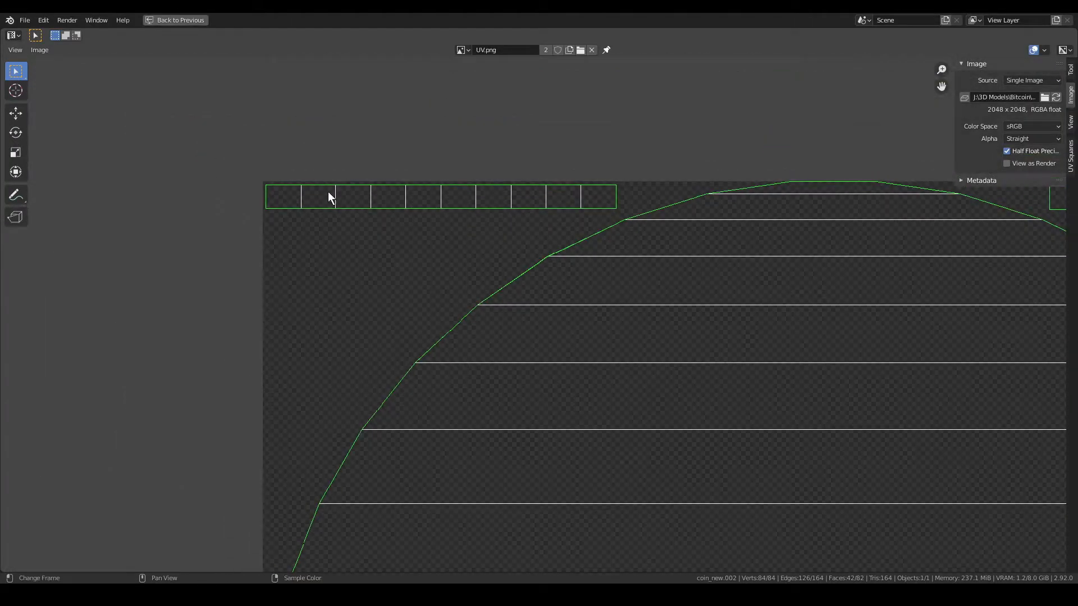
{"action": "scroll", "coordinate": [554, 308], "scroll_direction": "down", "scroll_amount": 5}
{"action": "scroll", "coordinate": [554, 307], "scroll_direction": "up", "scroll_amount": 5}
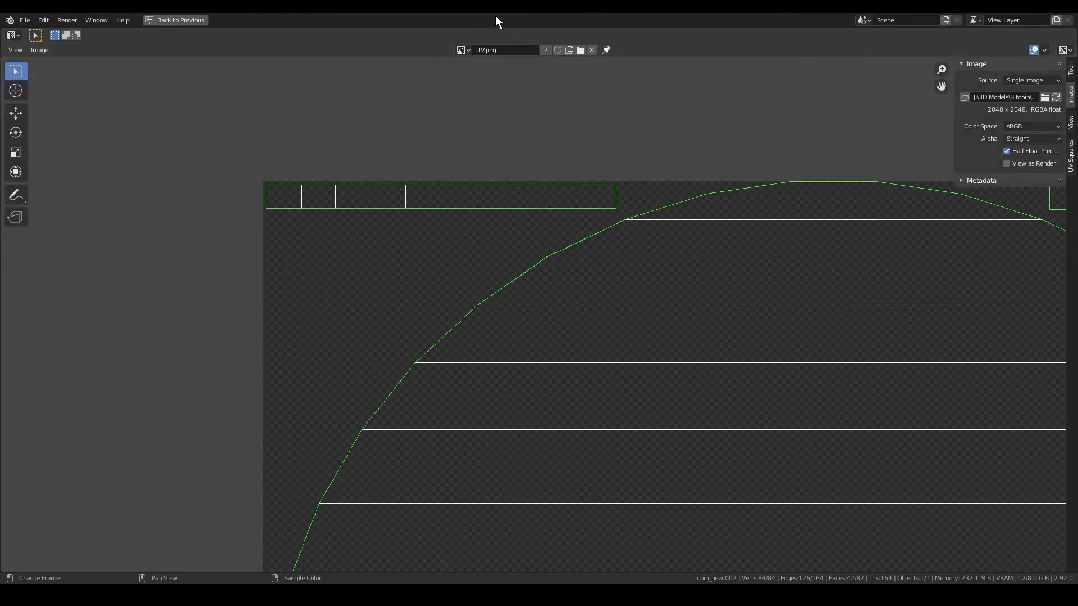
{"action": "left_click", "coordinate": [462, 50]}
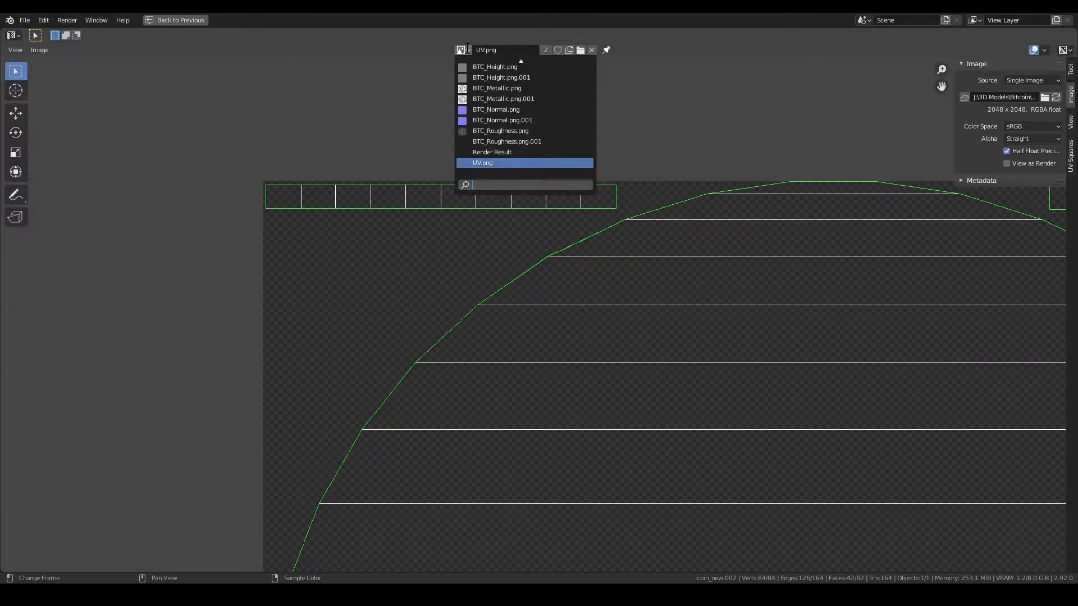
{"action": "left_click", "coordinate": [479, 162]}
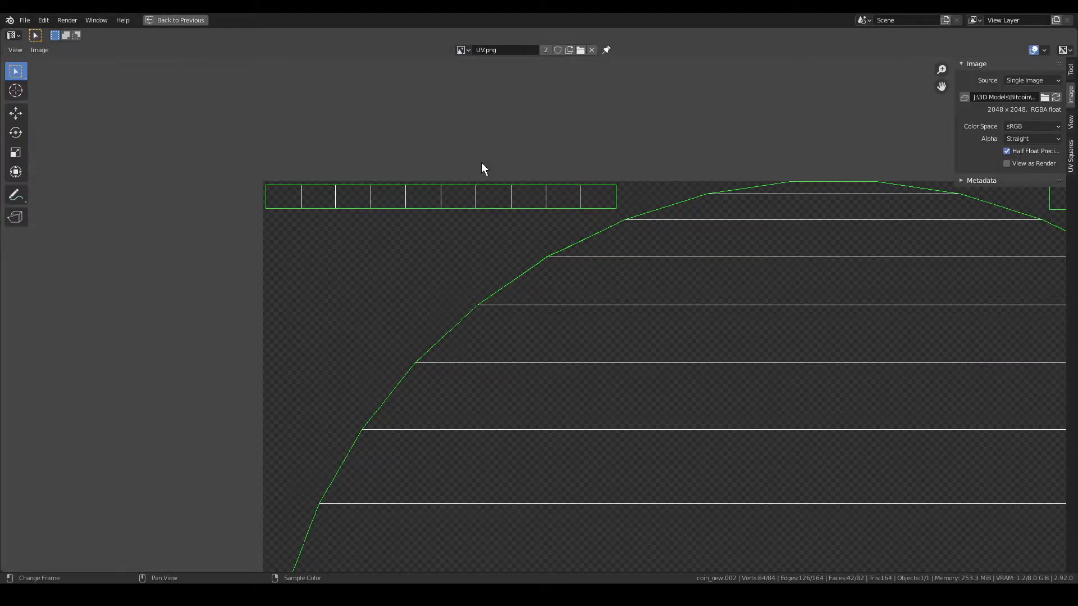
{"action": "scroll", "coordinate": [529, 308], "scroll_direction": "down", "scroll_amount": 8}
{"action": "scroll", "coordinate": [529, 308], "scroll_direction": "up", "scroll_amount": 3}
{"action": "middle_click_drag", "start_coordinate": [563, 350], "coordinate": [491, 269]}
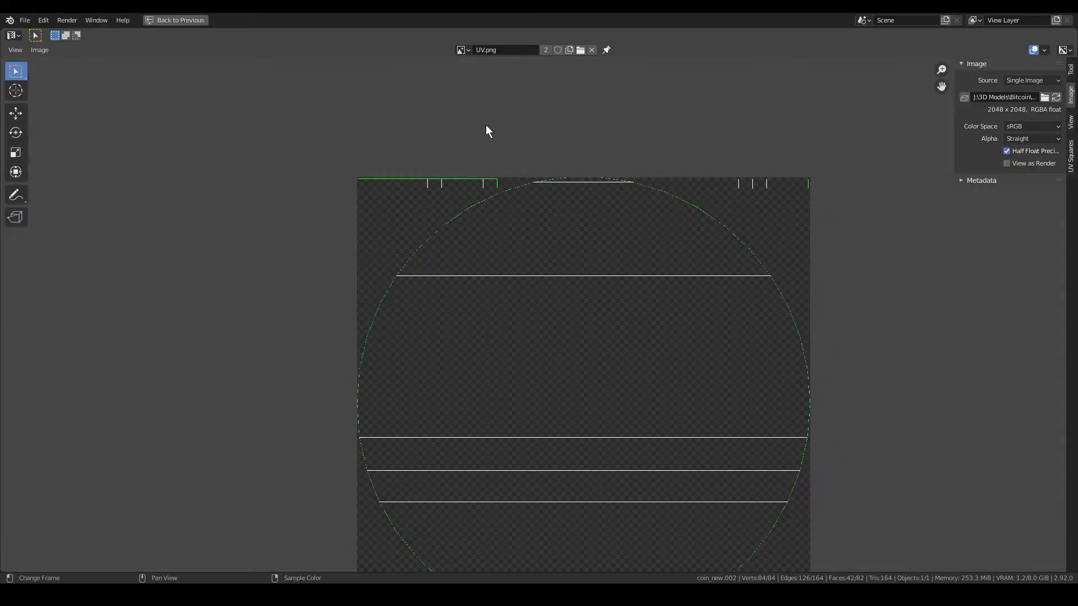
- Display BTC_Albedo.png in the image editor and examine its rim strips around the coin face
{"action": "left_click", "coordinate": [462, 50]}
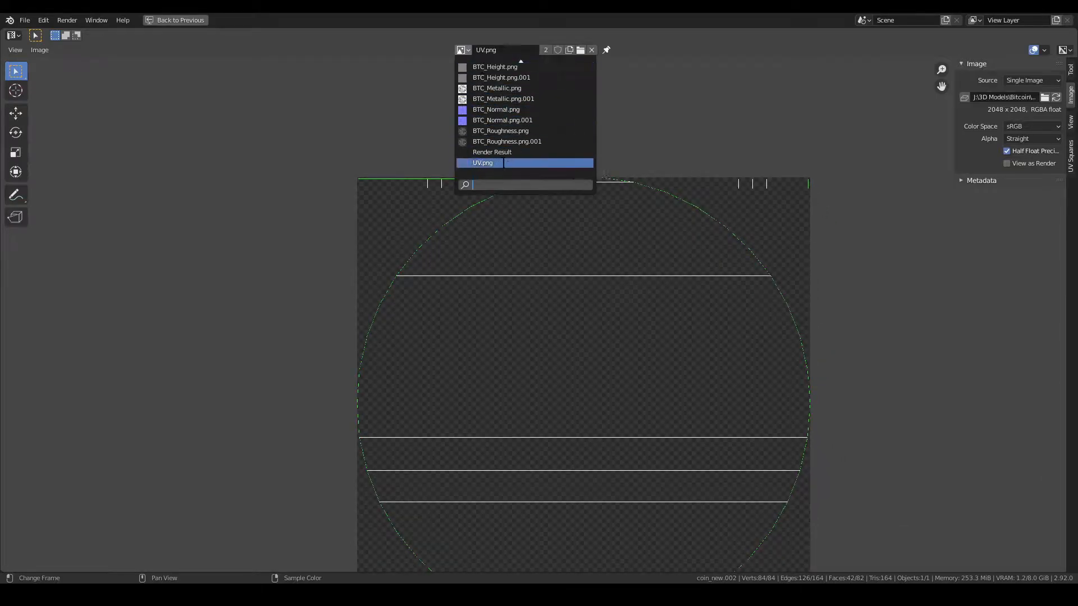
{"action": "scroll", "coordinate": [494, 66], "scroll_direction": "up", "scroll_amount": 2}
{"action": "left_click", "coordinate": [494, 67]}
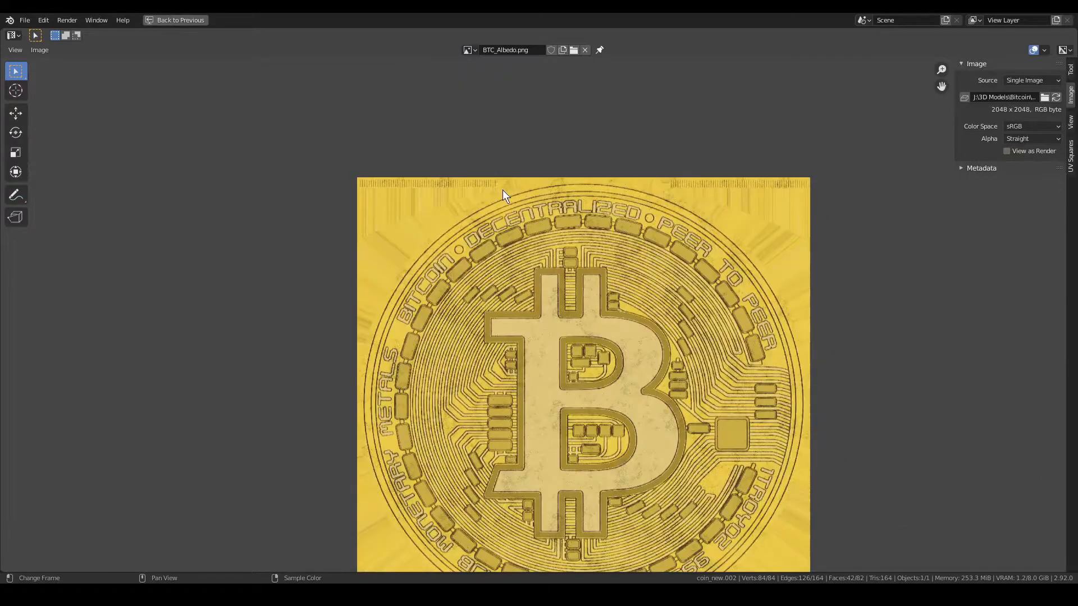
{"action": "scroll", "coordinate": [501, 197], "scroll_direction": "up", "scroll_amount": 4}
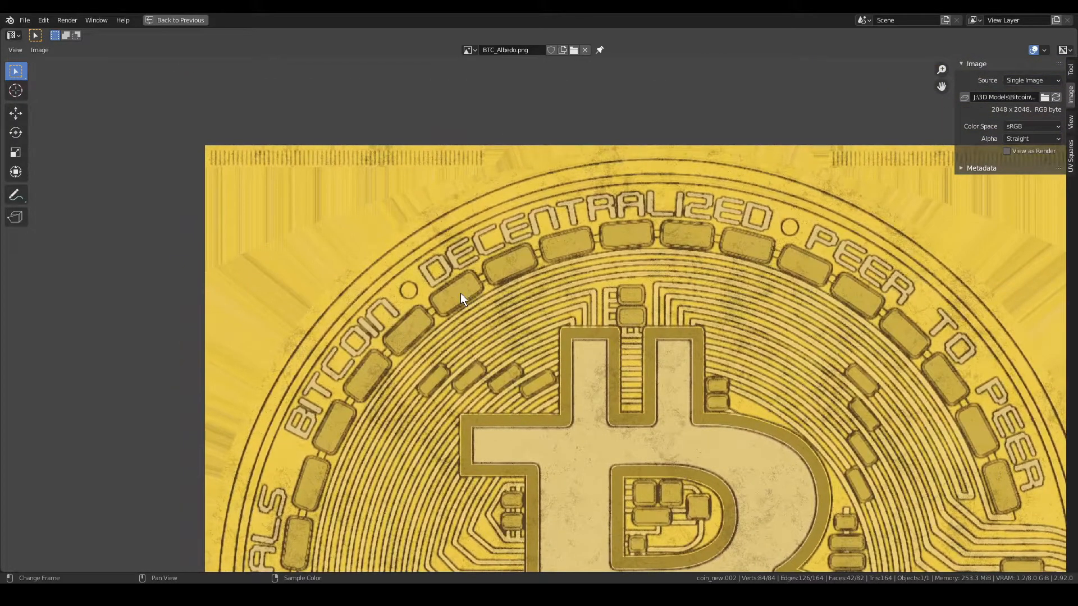
- Display UV.png again, examine its rim strips and restore the split editor layout
{"action": "left_click", "coordinate": [469, 50]}
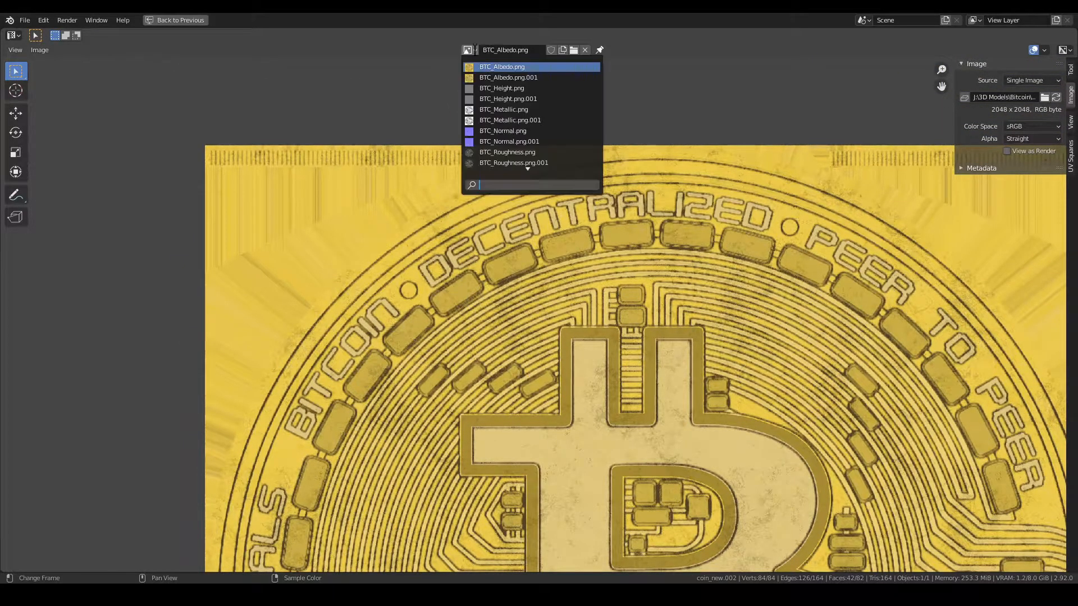
{"action": "scroll", "coordinate": [490, 157], "scroll_direction": "down", "scroll_amount": 2}
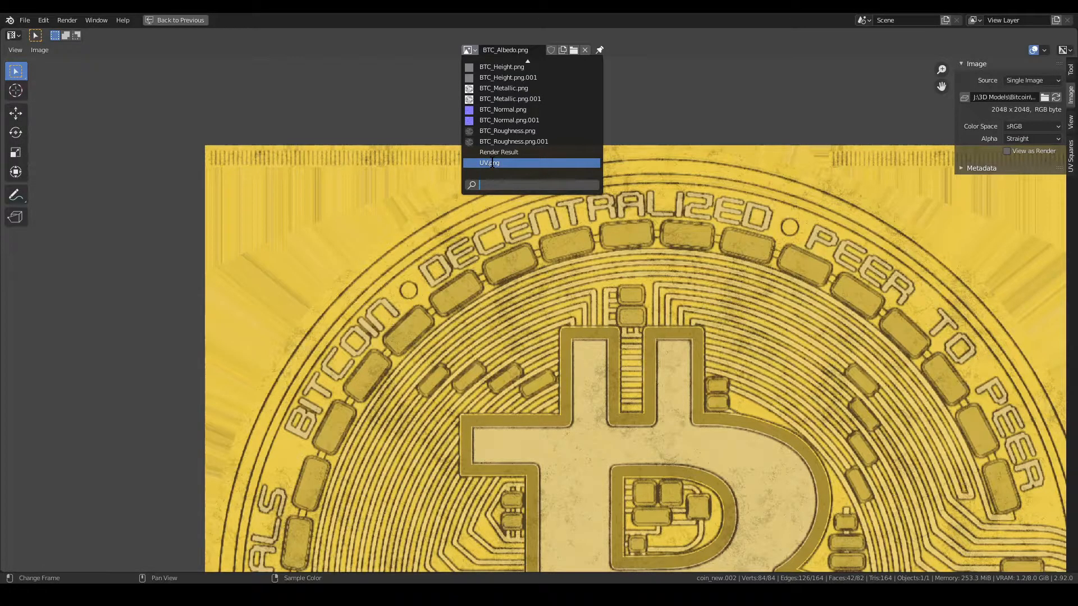
{"action": "left_click", "coordinate": [492, 162]}
{"action": "scroll", "coordinate": [475, 244], "scroll_direction": "down", "scroll_amount": 6}
{"action": "scroll", "coordinate": [476, 244], "scroll_direction": "up", "scroll_amount": 2}
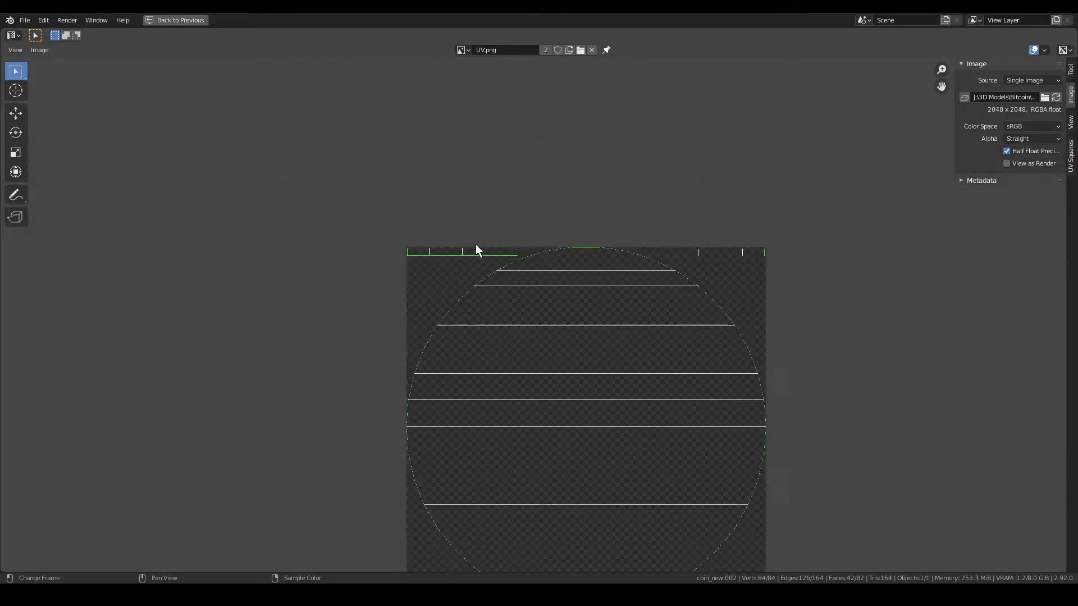
{"action": "scroll", "coordinate": [567, 336], "scroll_direction": "up", "scroll_amount": 3}
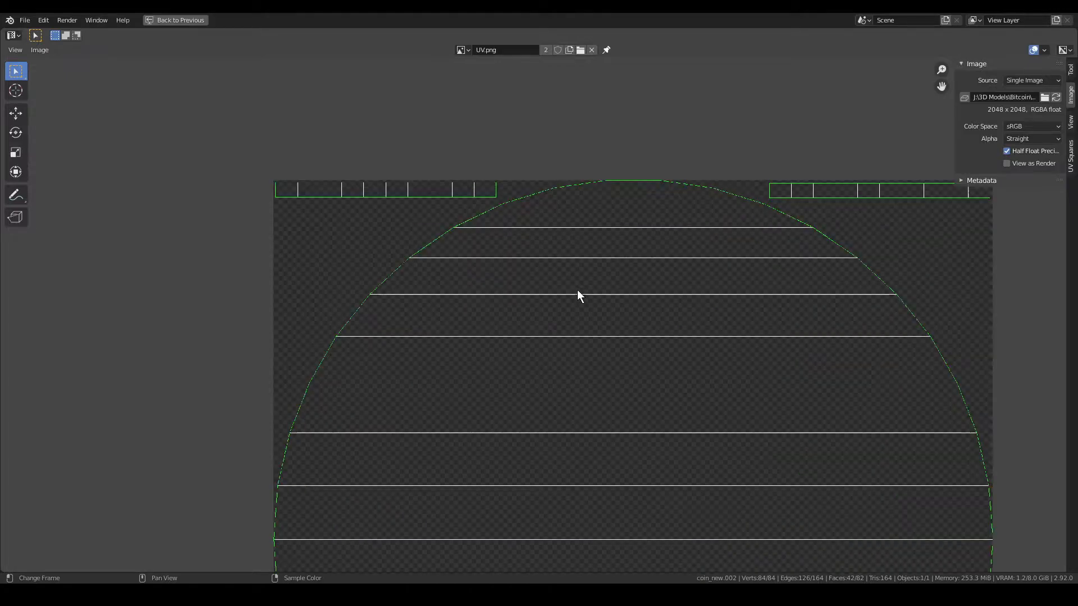
{"action": "key", "text": "ctrl+space"}
- Select four crosswise edges spaced around the coin's rim and mark them as seams
{"action": "middle_click_drag", "start_coordinate": [784, 257], "coordinate": [691, 255]}
{"action": "scroll", "coordinate": [696, 235], "scroll_direction": "up", "scroll_amount": 1}
{"action": "middle_click_drag", "start_coordinate": [735, 203], "coordinate": [690, 214]}
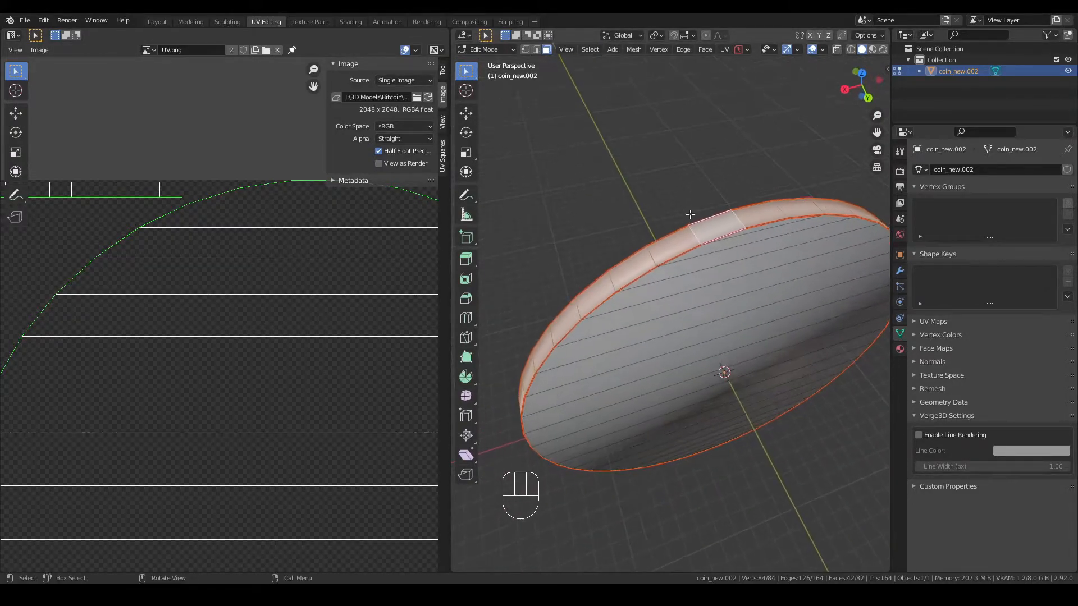
{"action": "left_click", "coordinate": [537, 48]}
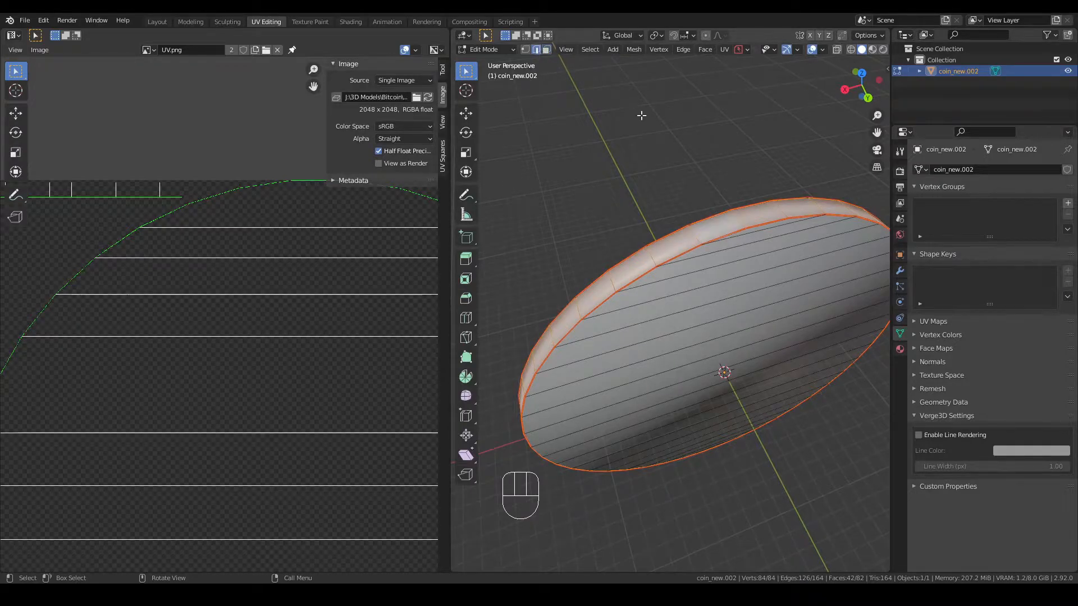
{"action": "left_click", "coordinate": [737, 217]}
{"action": "middle_click_drag", "start_coordinate": [736, 217], "coordinate": [581, 391]}
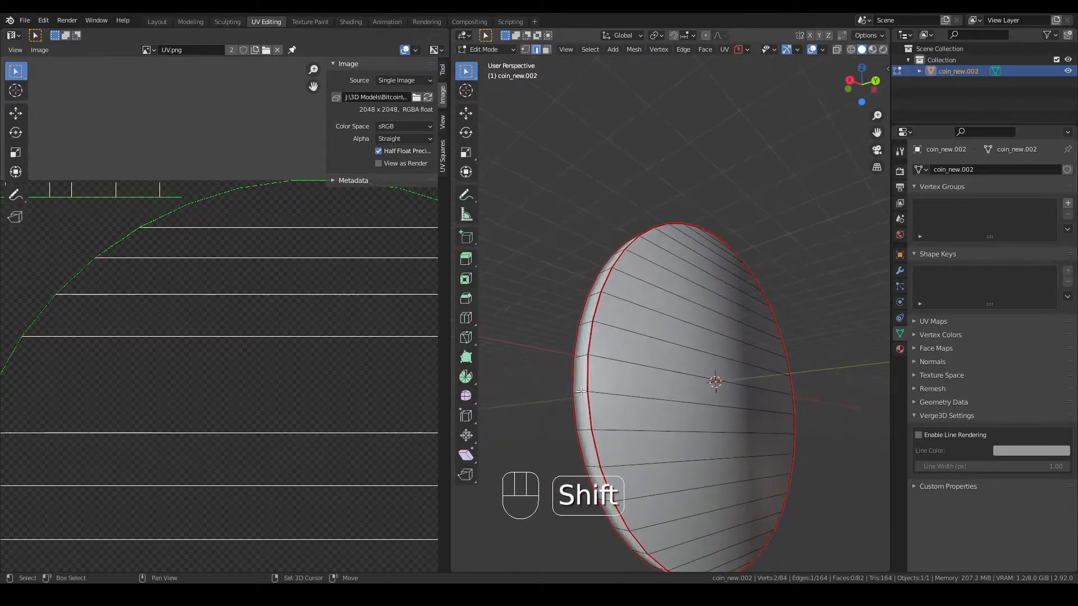
{"action": "middle_click_drag", "start_coordinate": [673, 462], "coordinate": [876, 408]}
{"action": "scroll", "coordinate": [819, 429], "scroll_direction": "down", "scroll_amount": 3}
{"action": "middle_click_drag", "start_coordinate": [820, 428], "coordinate": [659, 426]}
{"action": "scroll", "coordinate": [659, 426], "scroll_direction": "up", "scroll_amount": 3}
{"action": "left_click", "coordinate": [722, 546], "text": "shift"}
{"action": "right_click", "coordinate": [721, 545]}
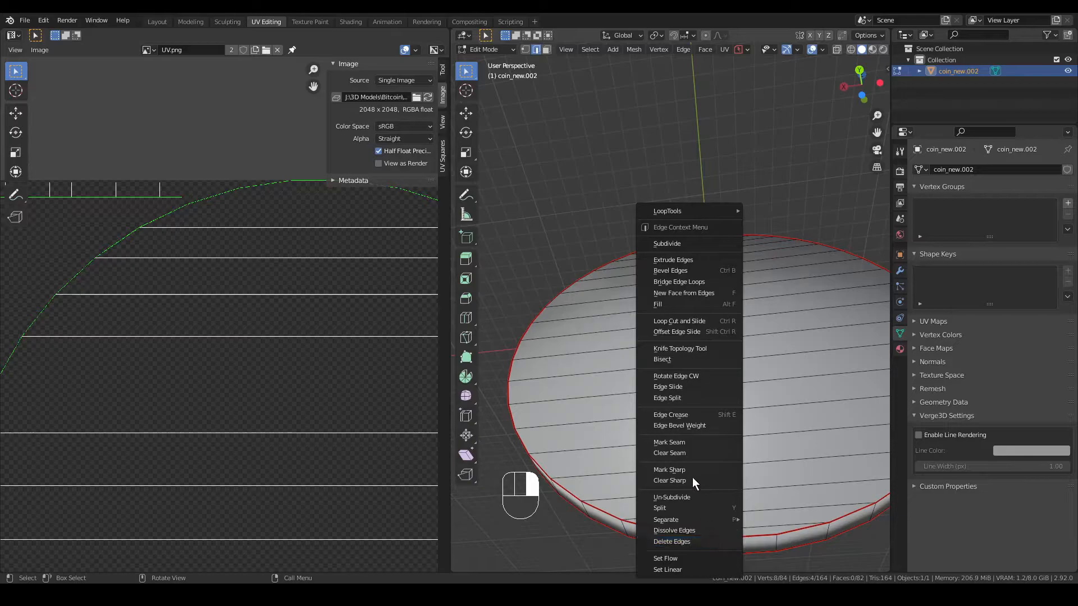
{"action": "left_click", "coordinate": [667, 443]}
- Select all faces of the coin and unwrap them along the marked seams
{"action": "scroll", "coordinate": [676, 440], "scroll_direction": "down", "scroll_amount": 3}
{"action": "middle_click_drag", "start_coordinate": [675, 440], "coordinate": [489, 301]}
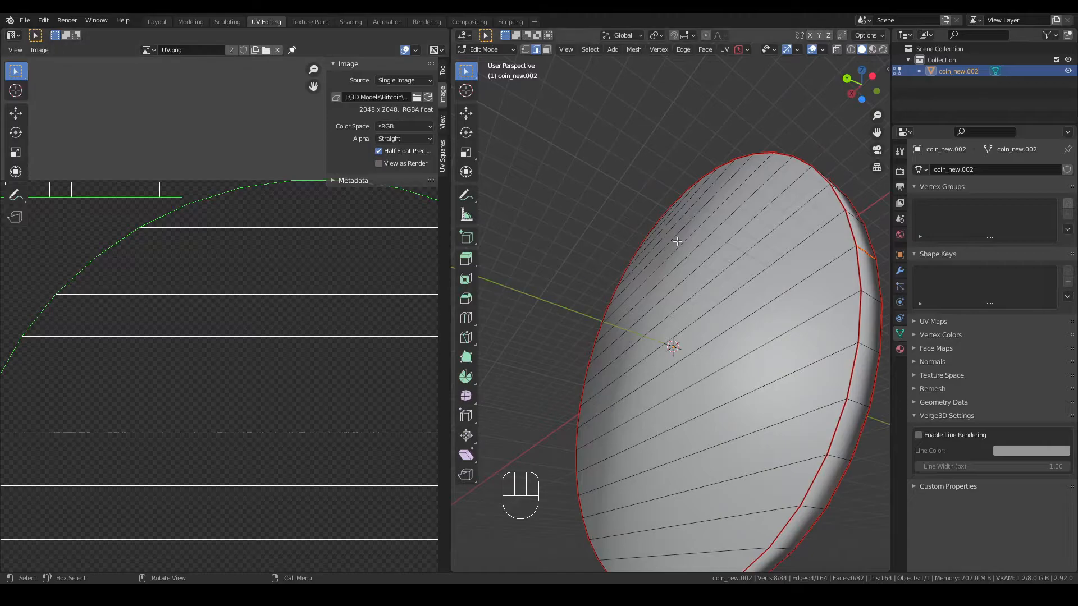
{"action": "scroll", "coordinate": [677, 241], "scroll_direction": "down", "scroll_amount": 3}
{"action": "middle_click_drag", "start_coordinate": [678, 241], "coordinate": [698, 351]}
{"action": "key", "text": "3"}
{"action": "key", "text": "a"}
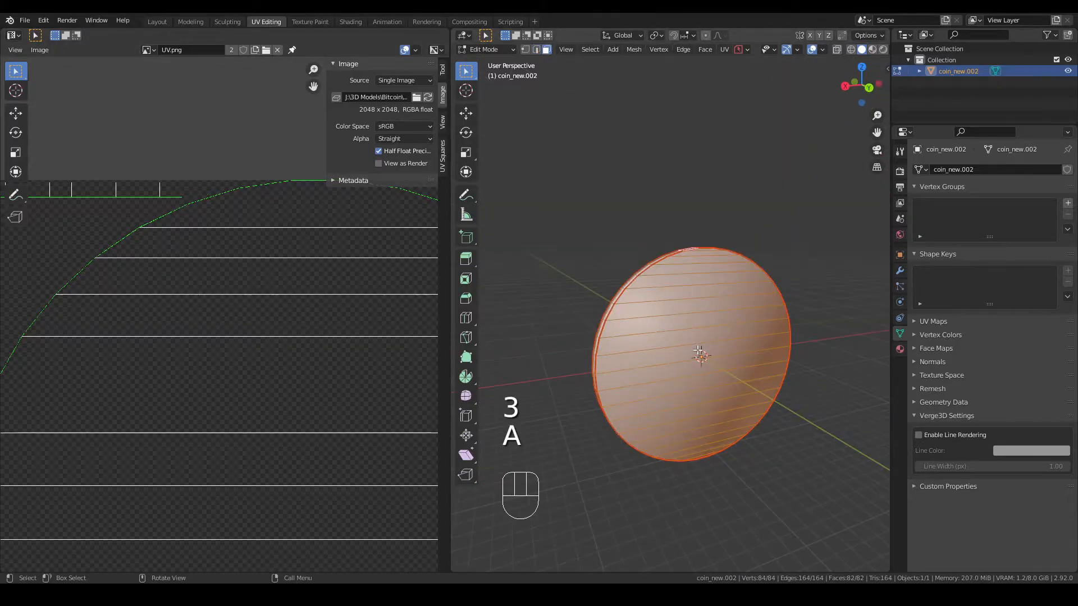
{"action": "key", "text": "u"}
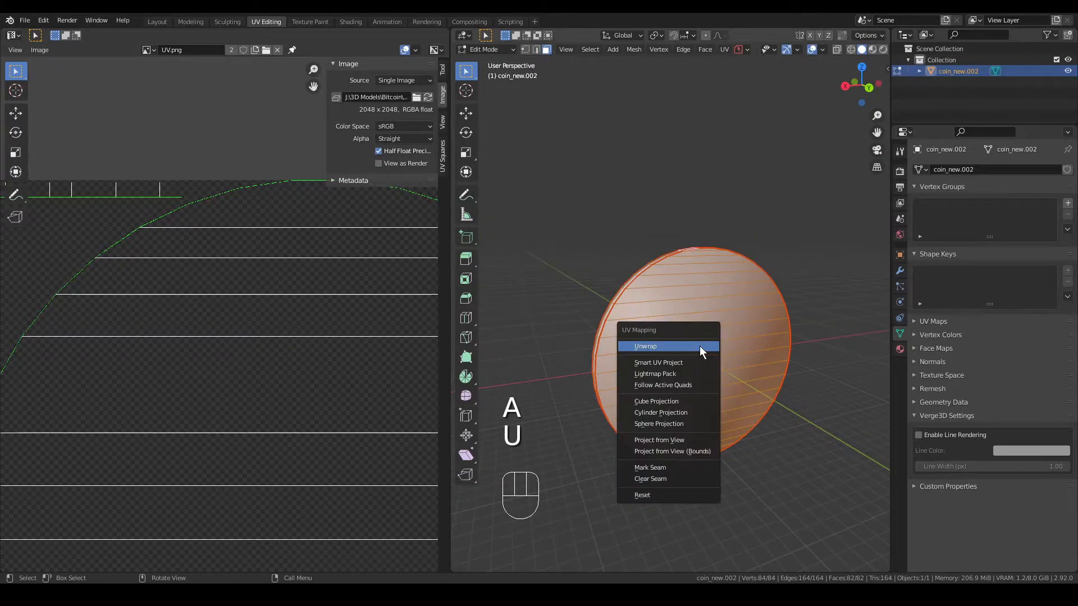
{"action": "left_click", "coordinate": [699, 346]}
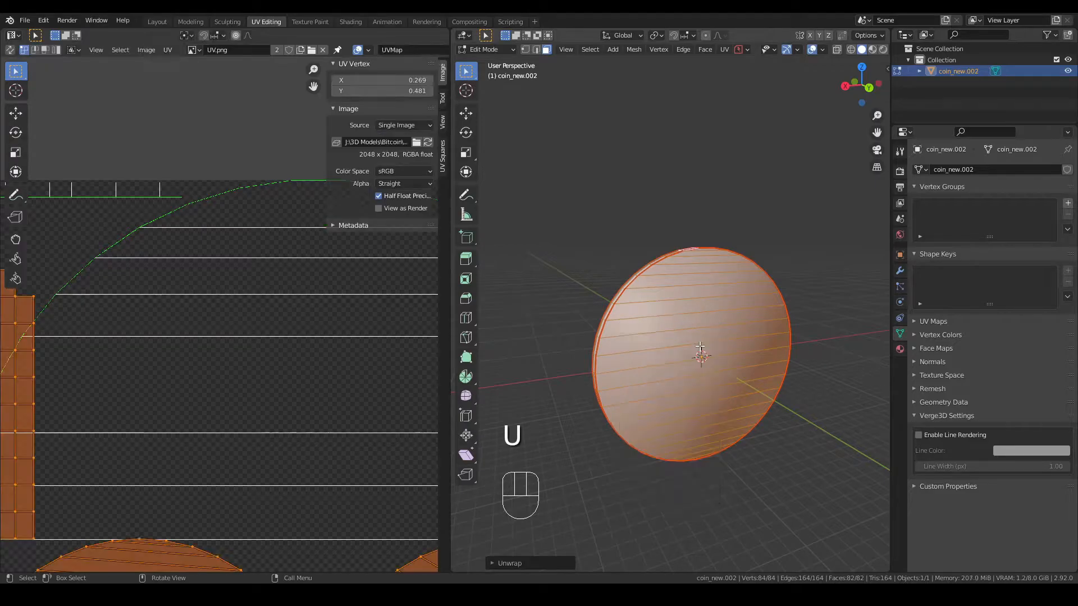
- Frame the unwrapped UV islands and switch the viewport to Material Preview to check the texture on the coin
{"action": "scroll", "coordinate": [166, 339], "scroll_direction": "down", "scroll_amount": 5}
{"action": "mouse_move", "coordinate": [250, 385]}
{"action": "middle_mouse_down", "text": "shift"}
{"action": "mouse_move", "coordinate": [241, 308]}
{"action": "mouse_move", "coordinate": [202, 319]}
{"action": "middle_mouse_up", "text": "shift"}
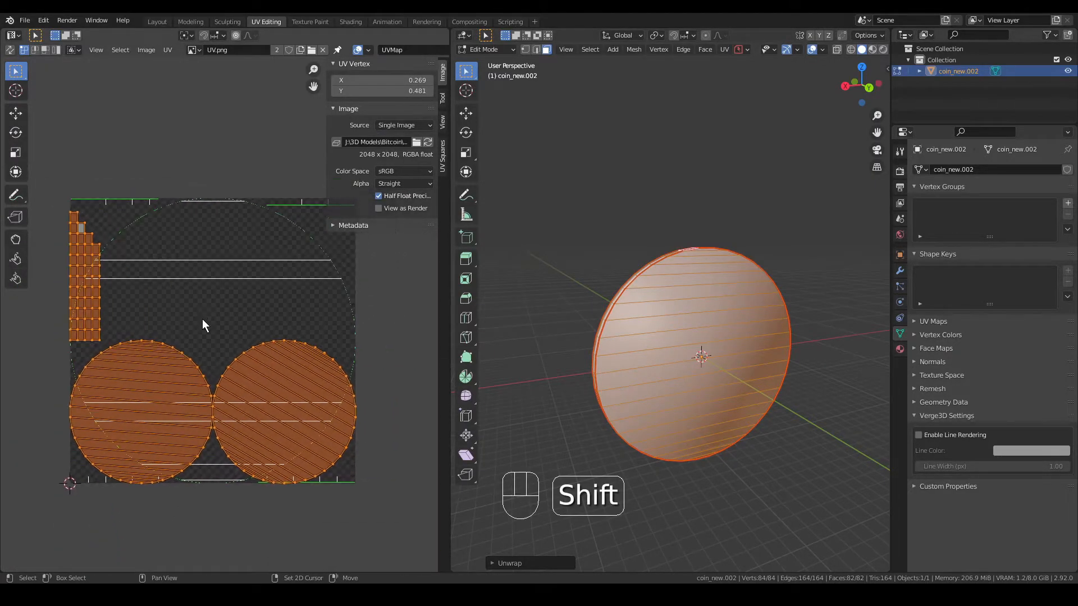
{"action": "middle_click_drag", "start_coordinate": [592, 269], "coordinate": [613, 271]}
{"action": "scroll", "coordinate": [746, 325], "scroll_direction": "up", "scroll_amount": 1}
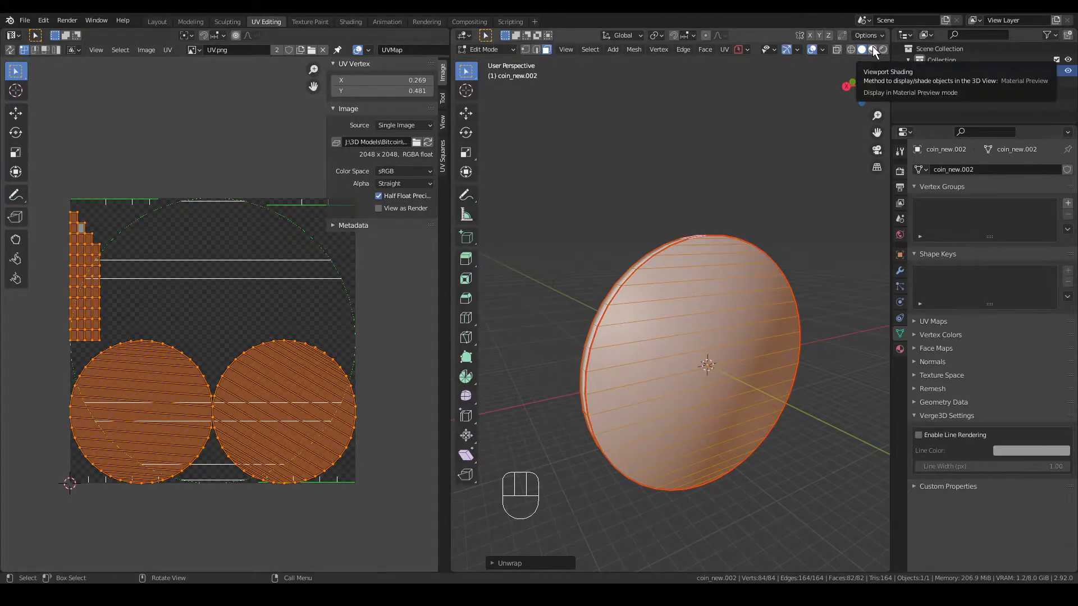
{"action": "left_click", "coordinate": [872, 49]}
{"action": "middle_click_drag", "start_coordinate": [561, 381], "coordinate": [494, 385]}
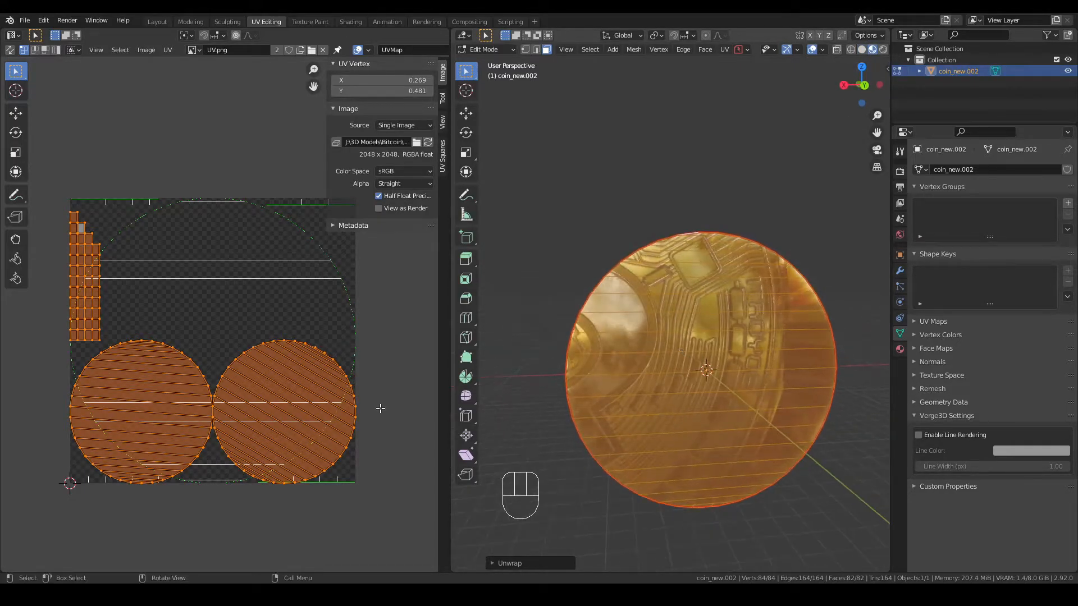
- Widen the UV editor and show the coin centered in front view
{"action": "left_click_drag", "start_coordinate": [450, 500], "coordinate": [559, 500]}
{"action": "middle_click_drag", "start_coordinate": [637, 426], "coordinate": [646, 324], "text": "shift"}
{"action": "key", "text": "KP_1"}
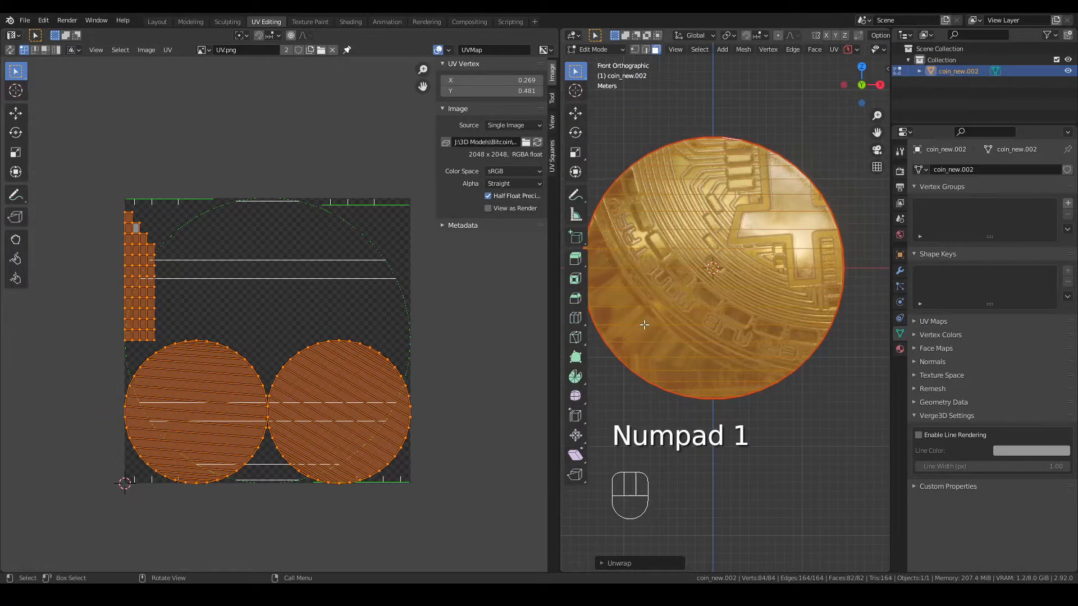
- Try to move one circular UV island to the middle of the layout and scale it up about 1.9 times
{"action": "left_click", "coordinate": [175, 391]}
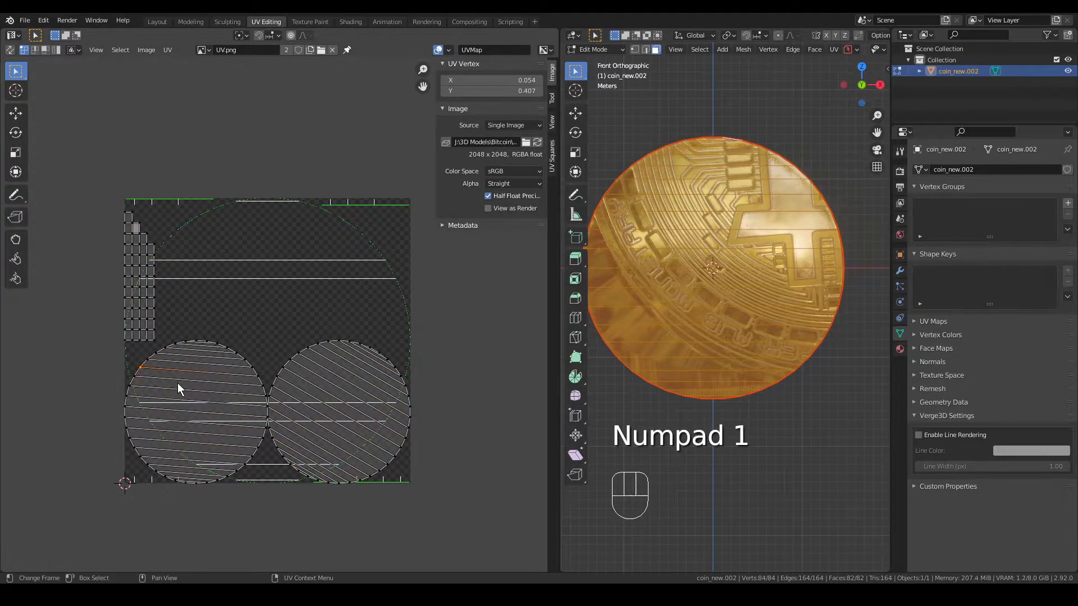
{"action": "left_click", "coordinate": [5, 439]}
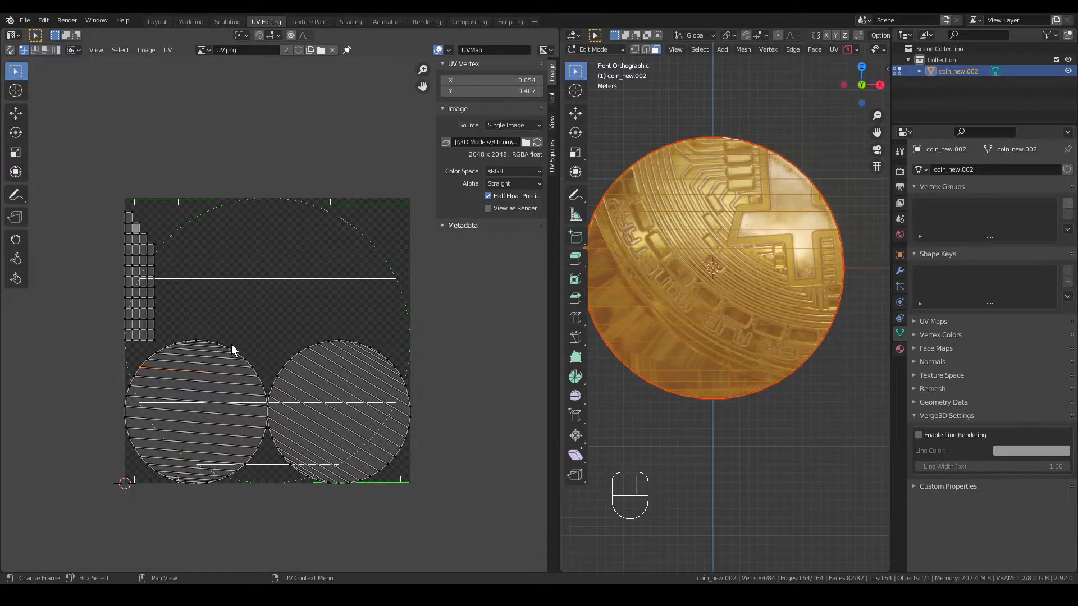
{"action": "left_click", "coordinate": [247, 366]}
{"action": "key", "text": "ctrl+l"}
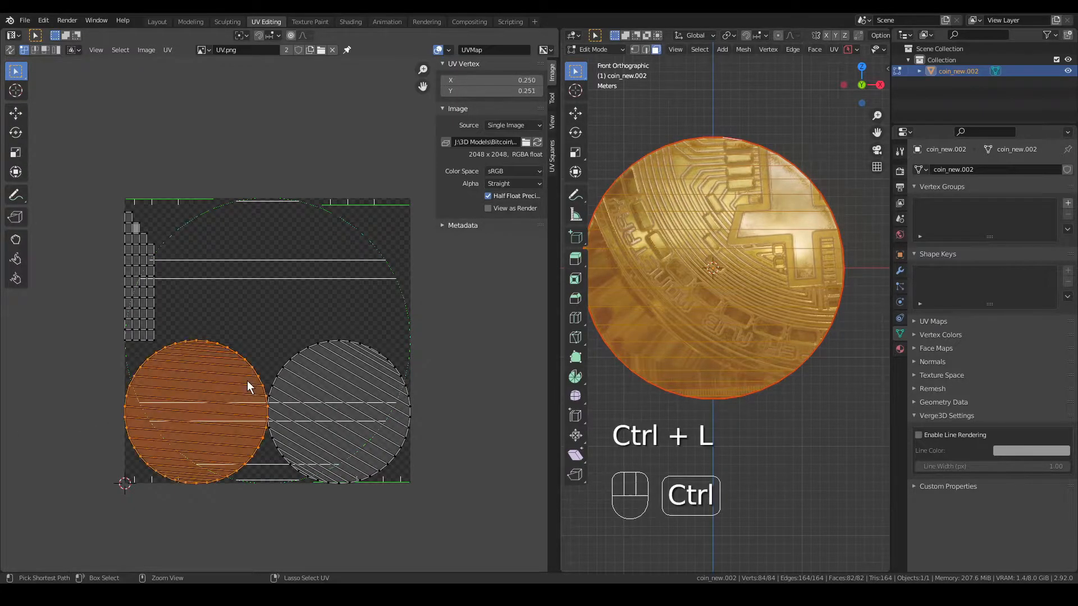
{"action": "key", "text": "g"}
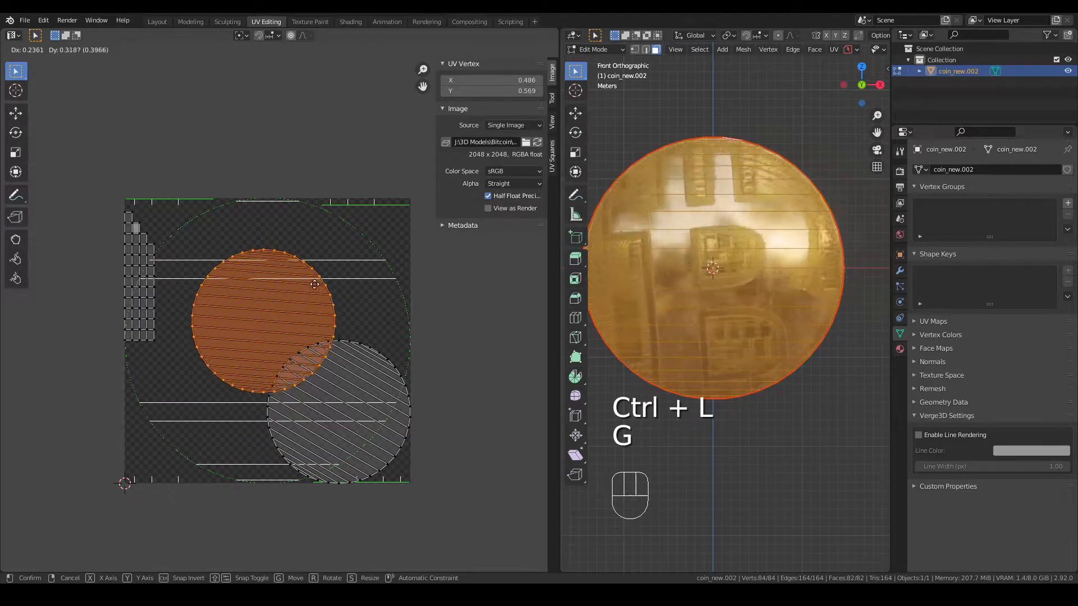
{"action": "left_click", "coordinate": [324, 308]}
{"action": "key", "text": "s"}
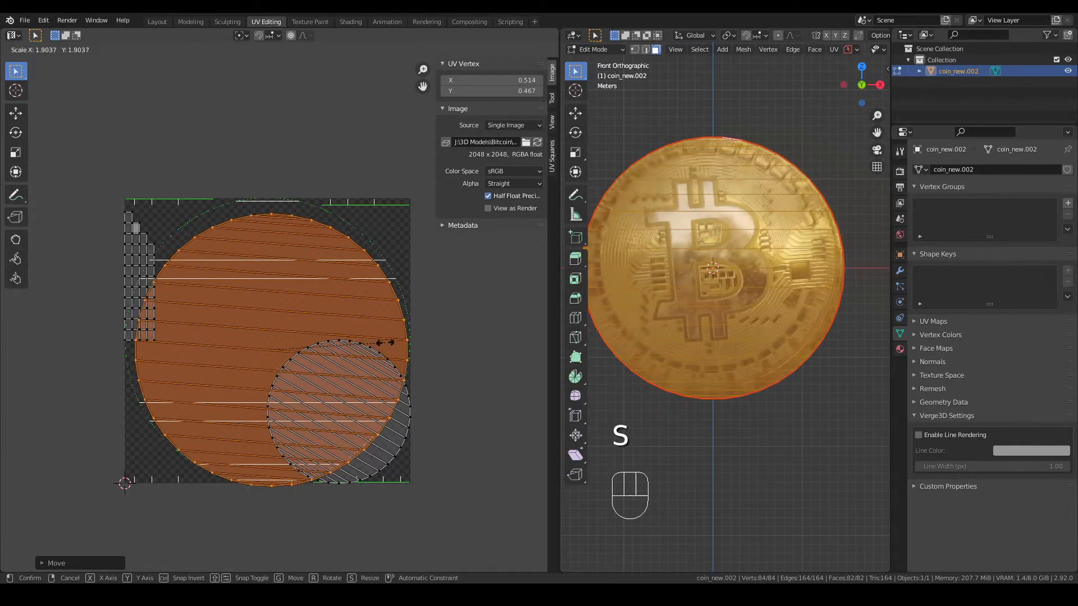
{"action": "right_click", "coordinate": [379, 376]}
{"action": "key", "text": "ctrl+z"}
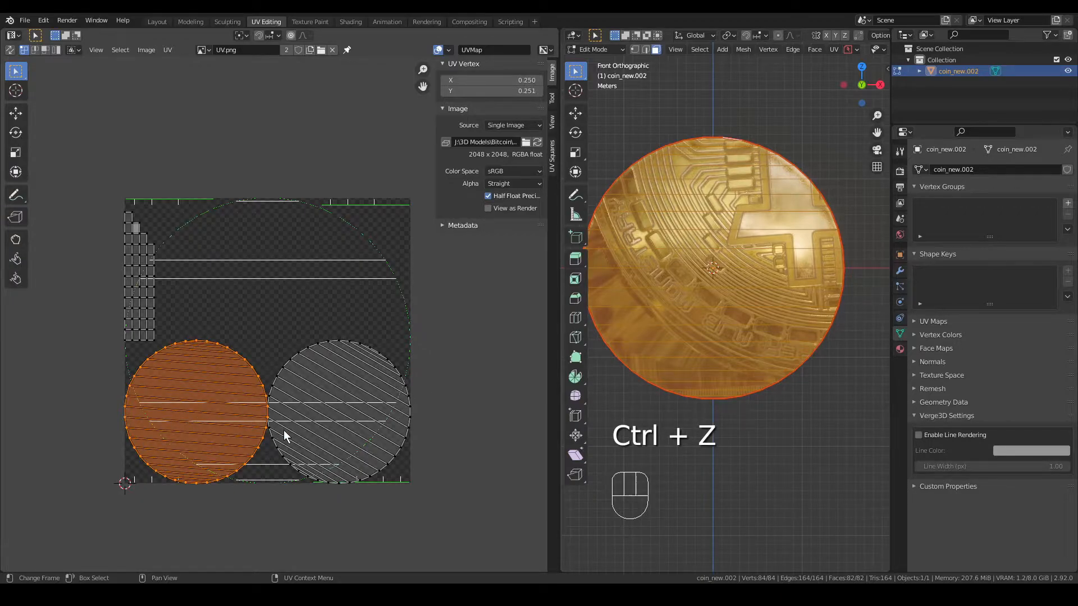
{"action": "key", "text": "g"}
{"action": "right_click", "coordinate": [291, 368]}
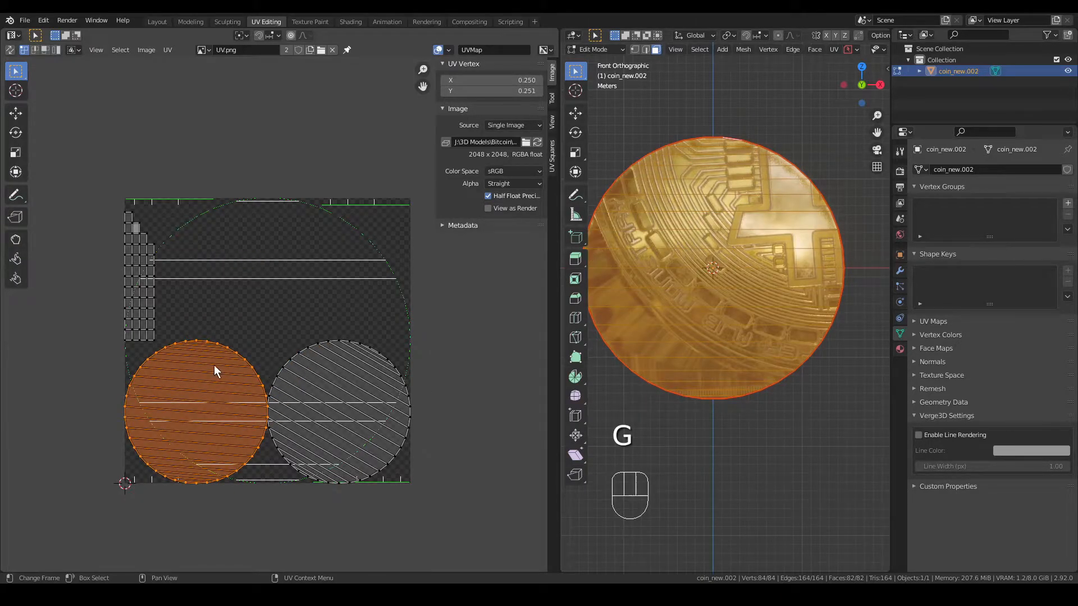
{"action": "left_click", "coordinate": [79, 356]}
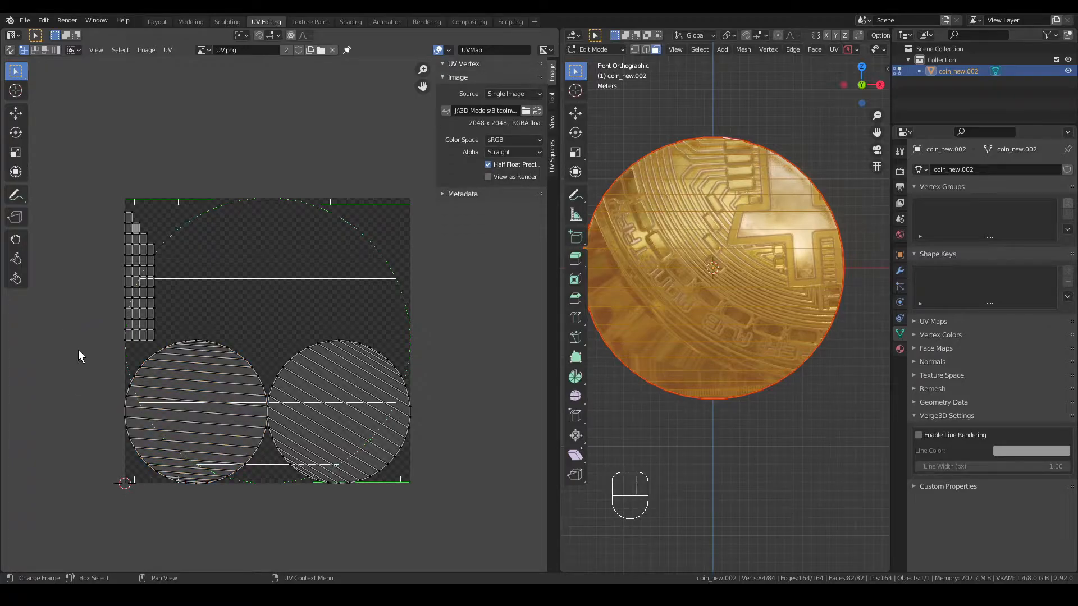
- Select the entire circular UV island beneath the small rim faces
{"action": "left_click", "coordinate": [185, 345]}
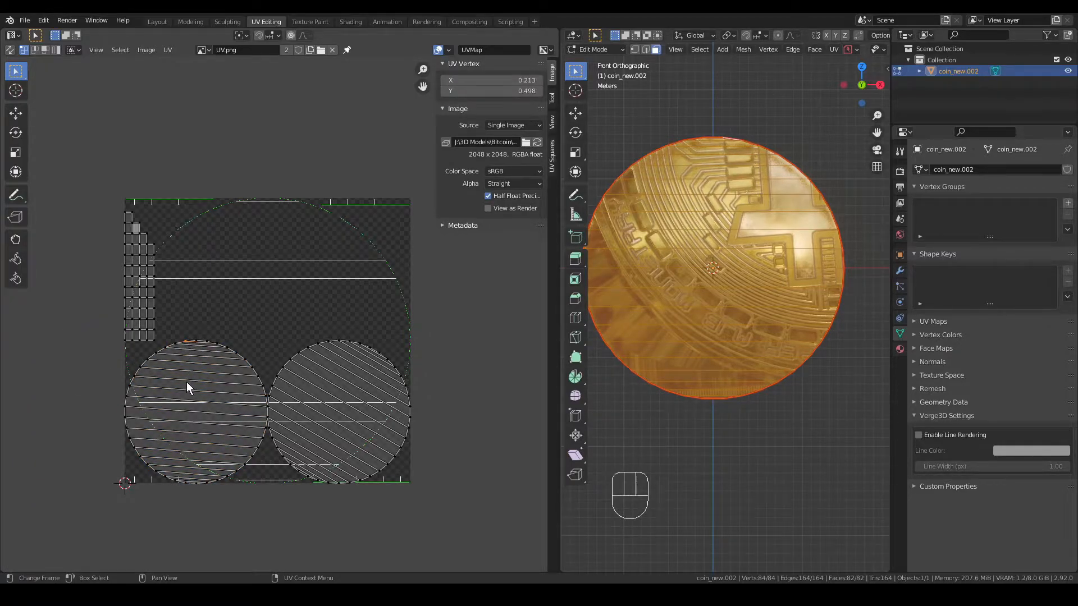
{"action": "key", "text": "ctrl+l"}
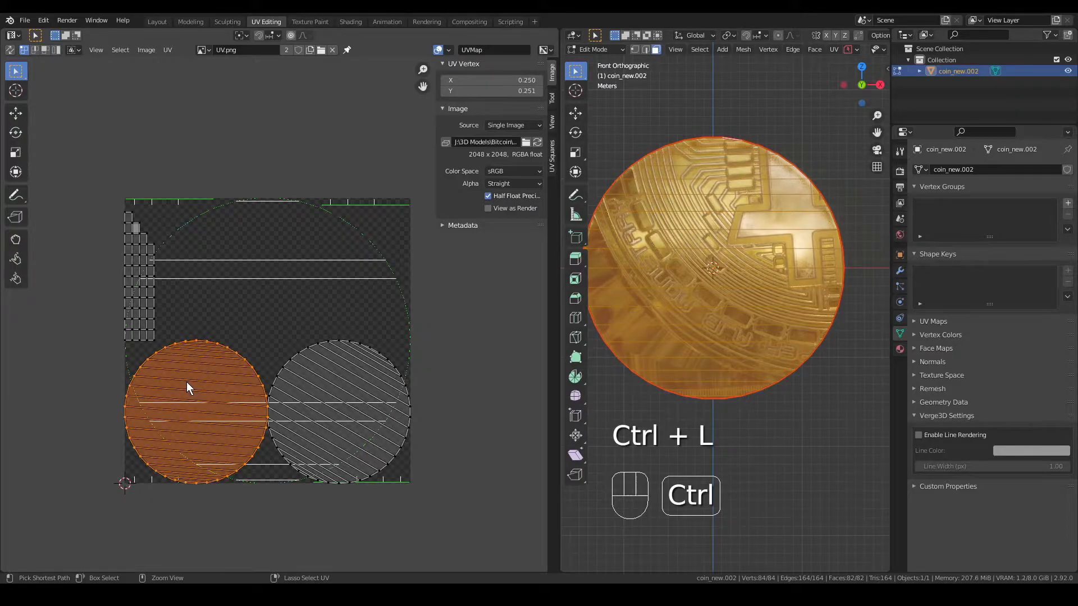
{"action": "key", "text": "g"}
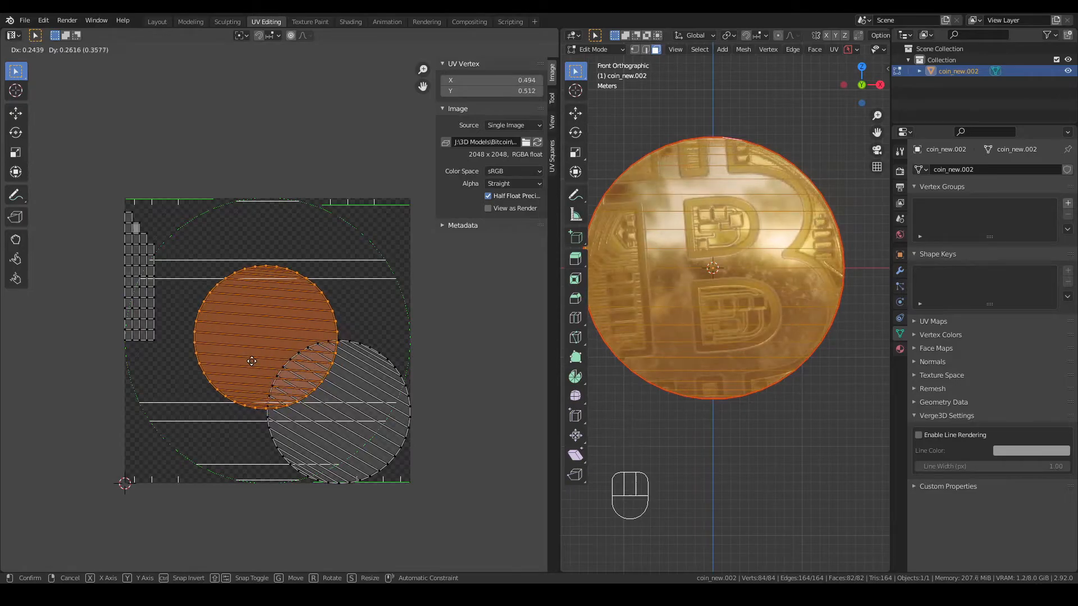
{"action": "left_click", "coordinate": [183, 436]}
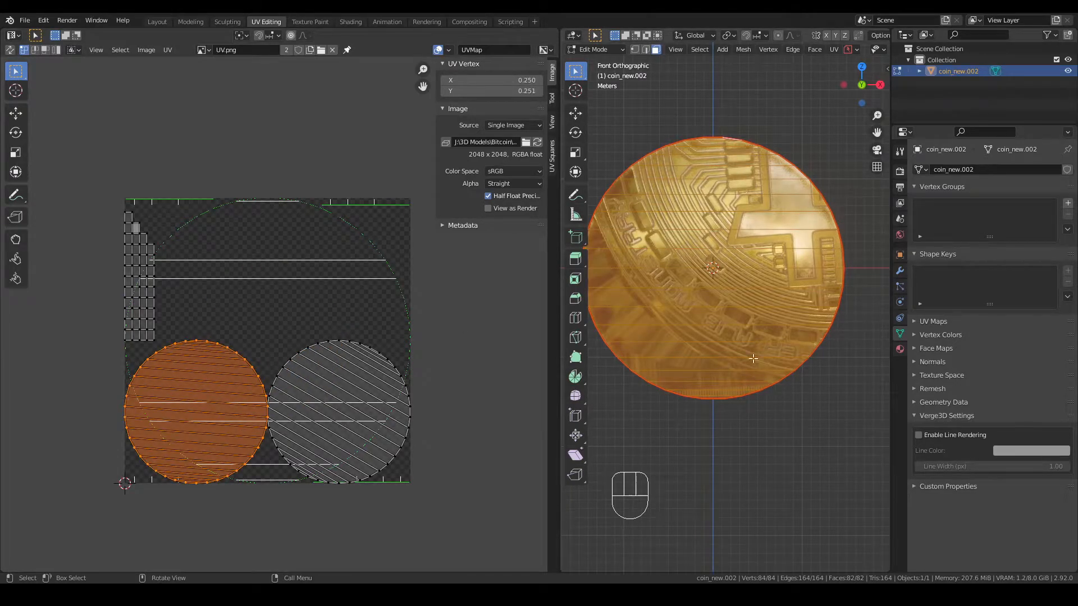
{"action": "key", "text": "g"}
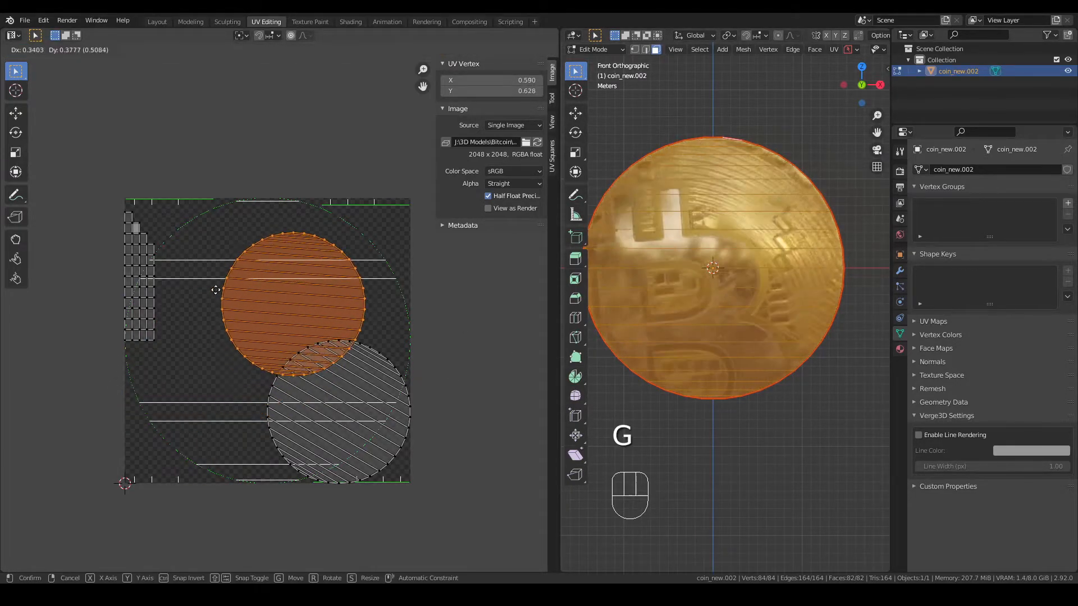
{"action": "right_click", "coordinate": [206, 322]}
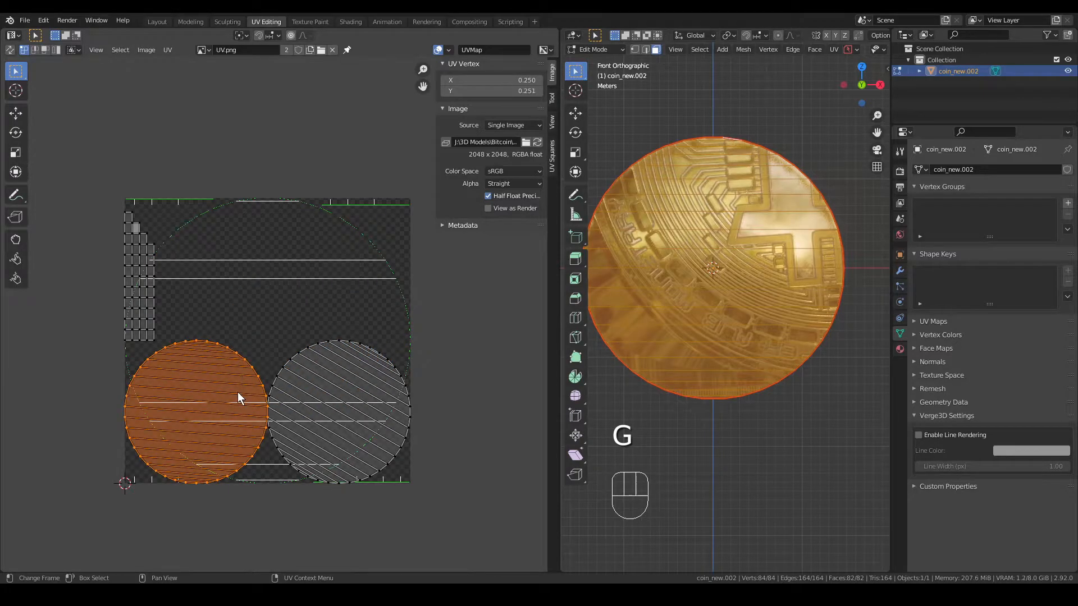
{"action": "key", "text": "n"}
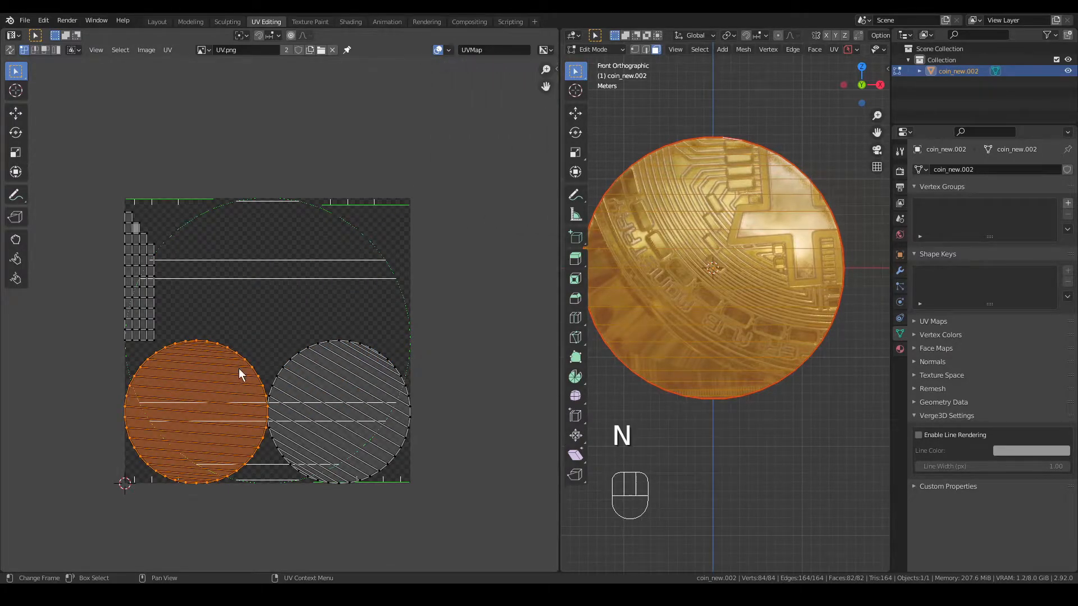
{"action": "key", "text": "g"}
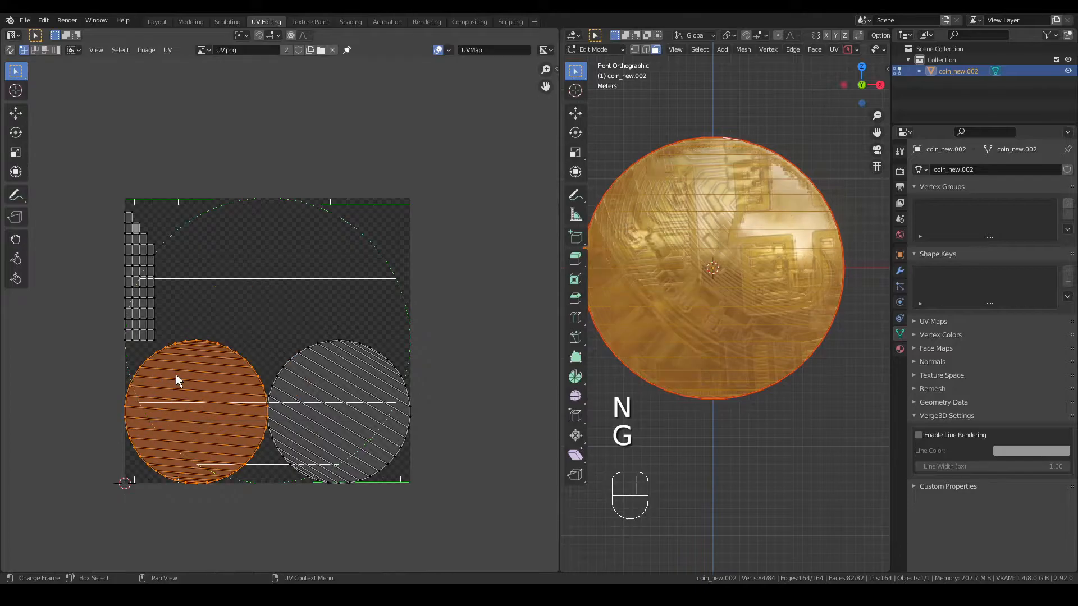
{"action": "left_click", "coordinate": [180, 430]}
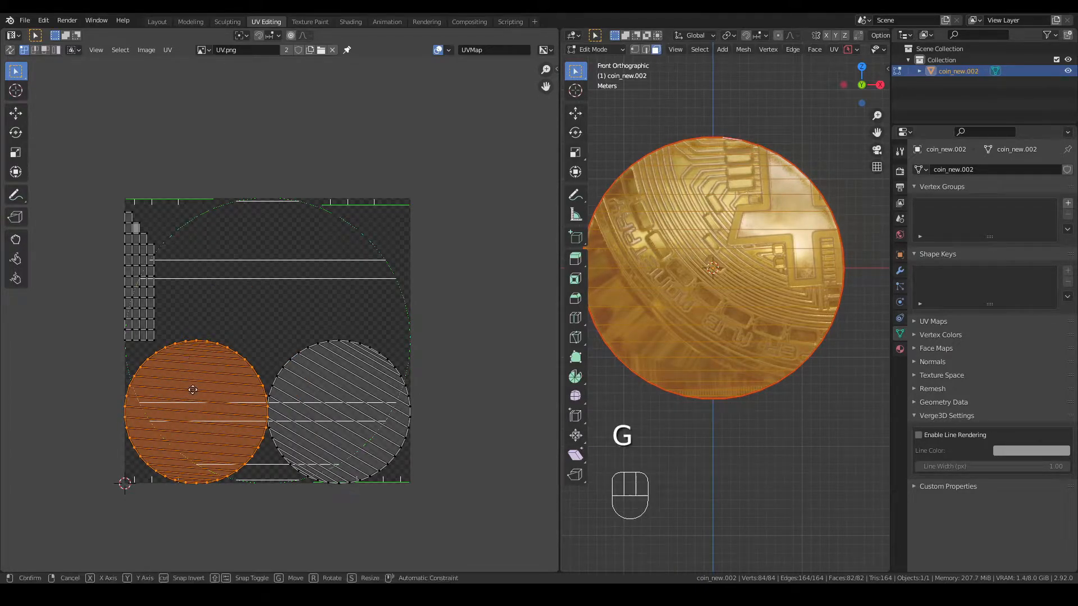
{"action": "key", "text": "g"}
{"action": "right_click", "coordinate": [270, 312]}
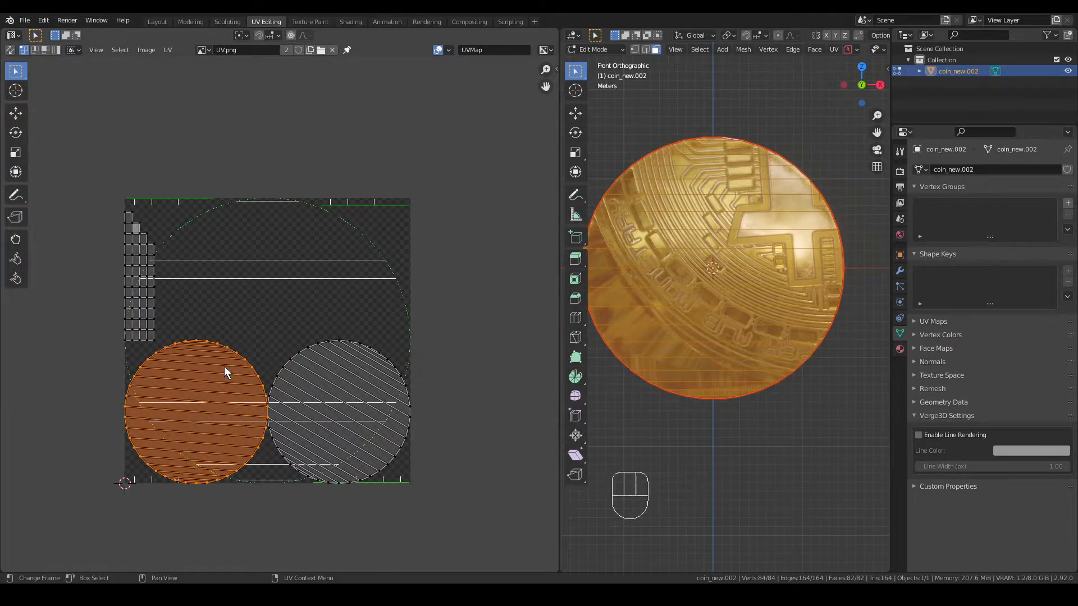
{"action": "key", "text": "n"}
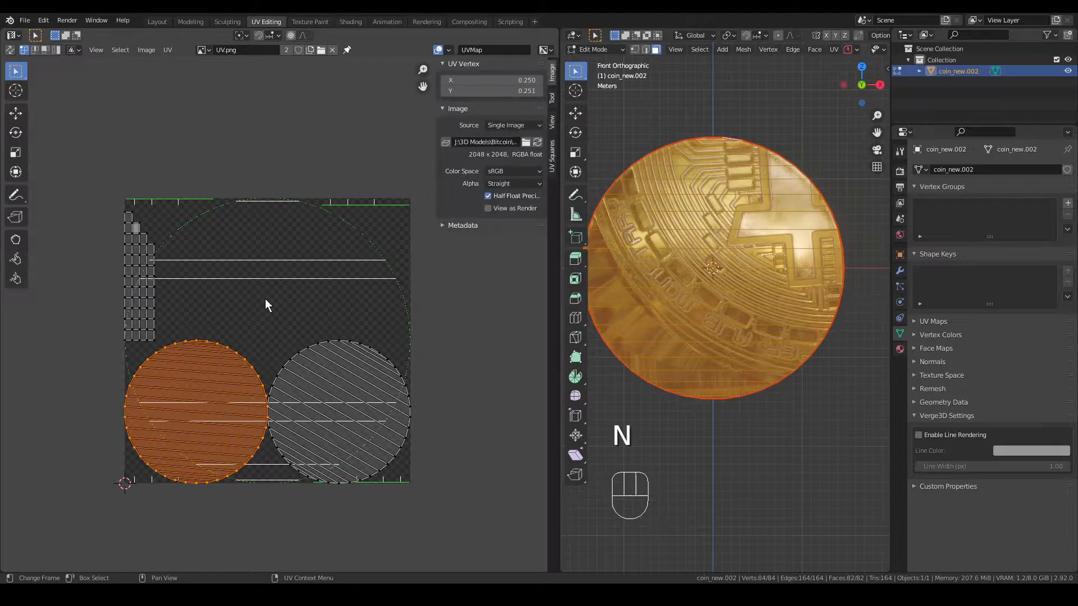
- Center the selected circular island in the UV layout by setting its position to X 0.5 and Y 0.5
{"action": "left_click", "coordinate": [510, 80]}
{"action": "left_click_drag", "start_coordinate": [513, 79], "coordinate": [513, 91]}
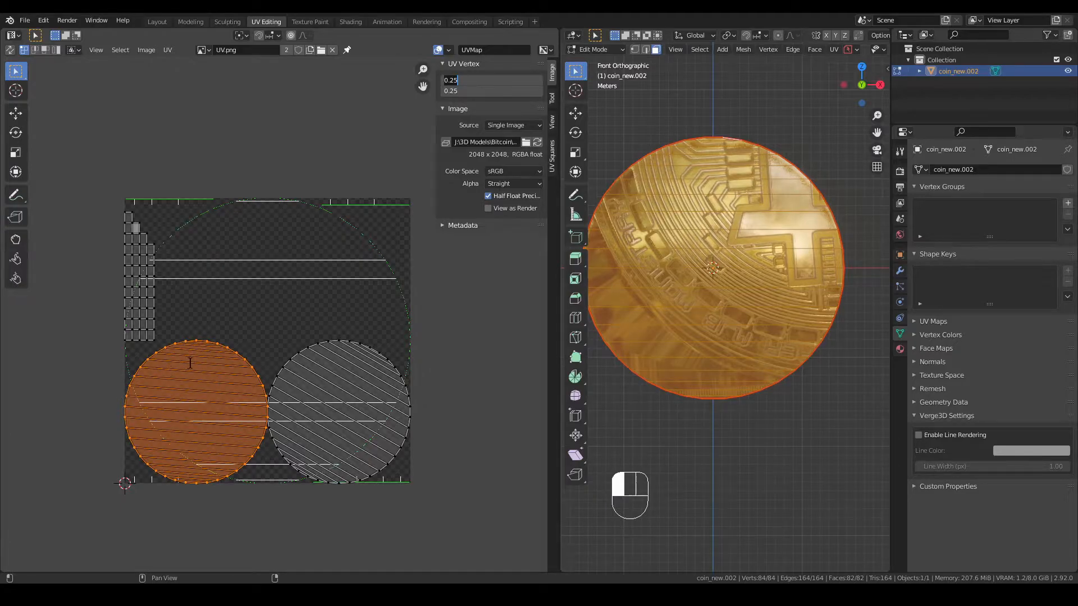
{"action": "left_click", "coordinate": [480, 93]}
{"action": "left_click", "coordinate": [482, 83]}
{"action": "type", "text": "0.5"}
{"action": "key", "text": "Return"}
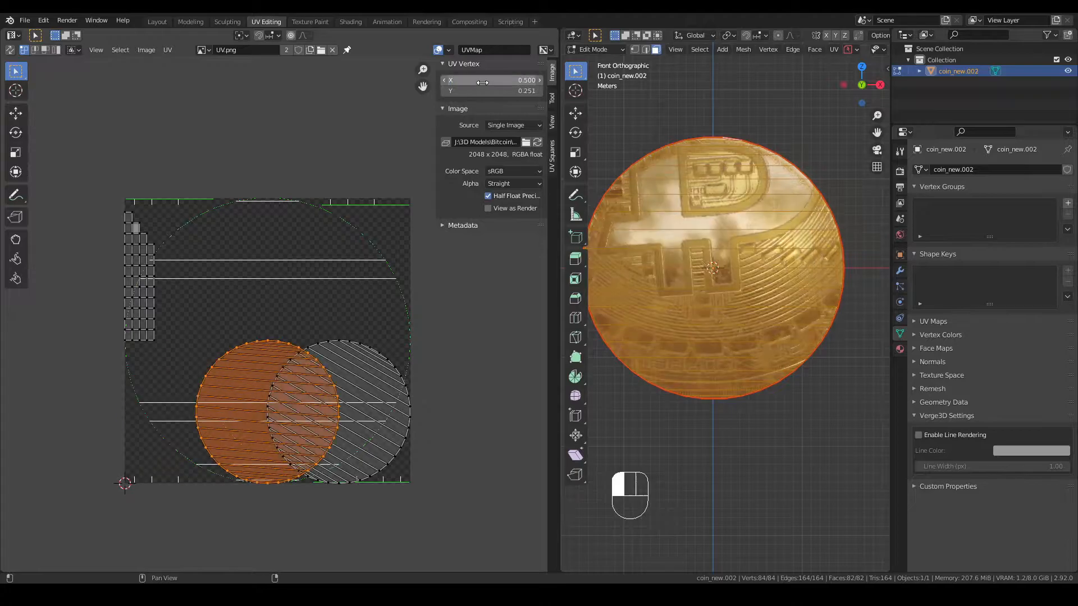
{"action": "left_click", "coordinate": [509, 91]}
{"action": "type", "text": "0.5"}
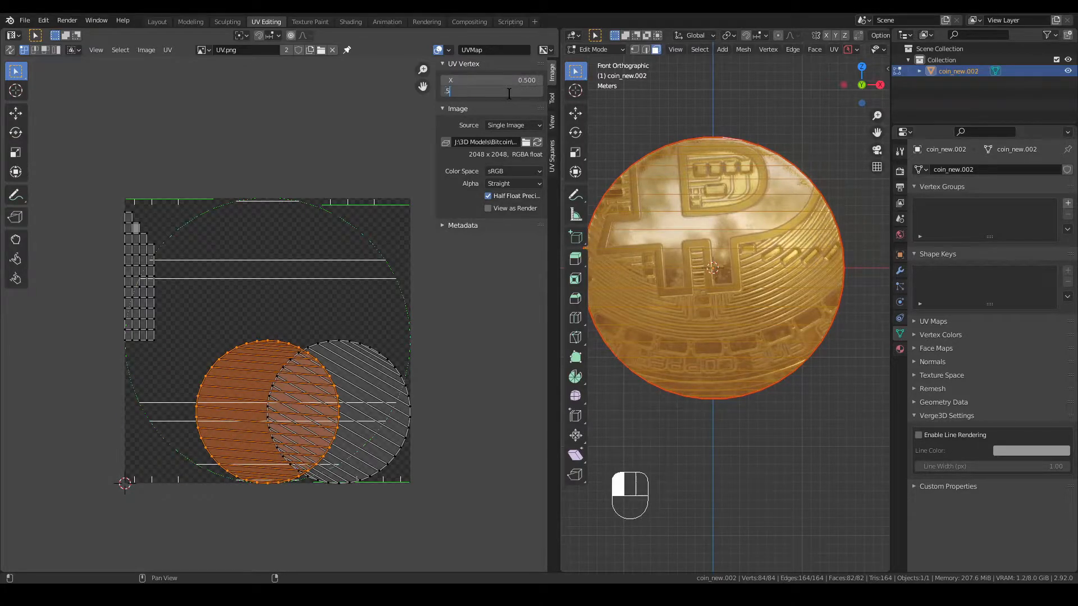
{"action": "key", "text": "Return"}
- Rotate the centered island by about -4.9° so its edges run parallel to the layout's horizontal lines
{"action": "scroll", "coordinate": [332, 320], "scroll_direction": "up", "scroll_amount": 1}
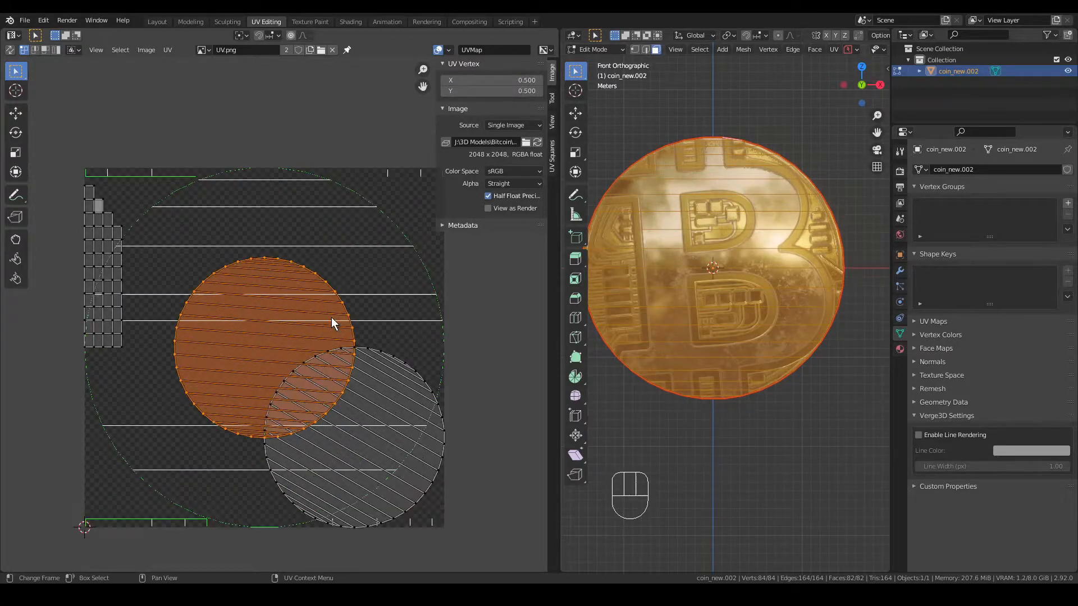
{"action": "middle_click_drag", "start_coordinate": [332, 320], "coordinate": [327, 307], "text": "shift"}
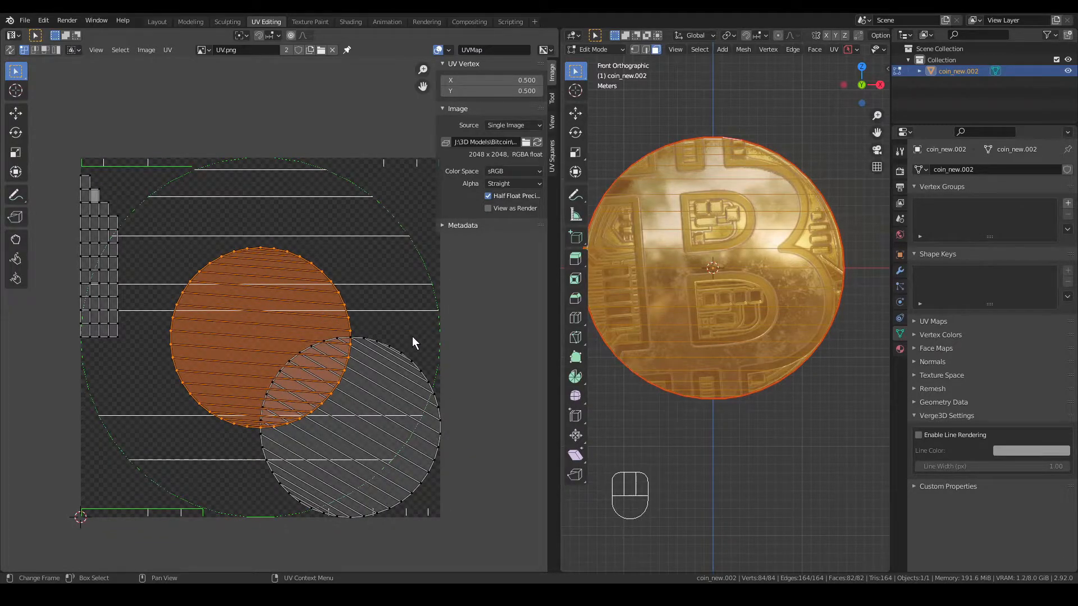
{"action": "key", "text": "r"}
{"action": "right_click", "coordinate": [421, 322]}
{"action": "scroll", "coordinate": [280, 314], "scroll_direction": "up", "scroll_amount": 1}
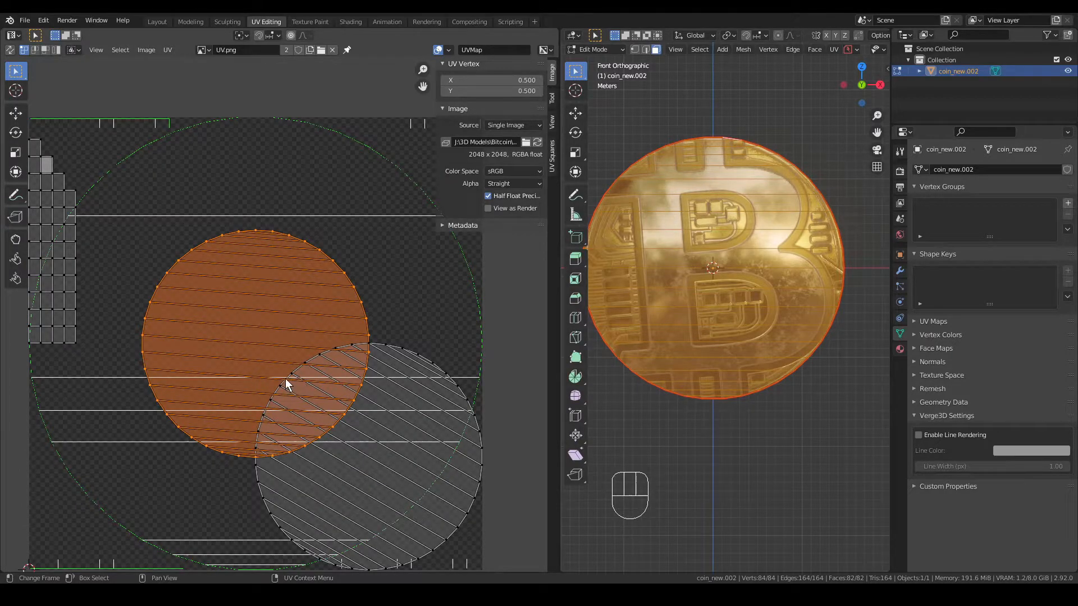
{"action": "scroll", "coordinate": [345, 346], "scroll_direction": "down", "scroll_amount": 1}
{"action": "key", "text": "r"}
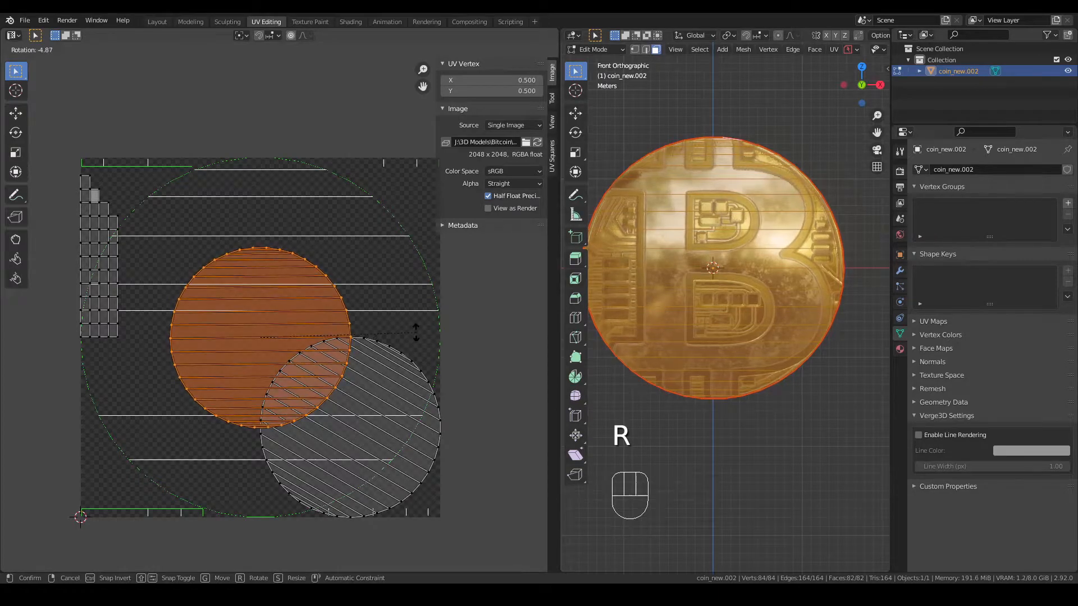
{"action": "left_click", "coordinate": [397, 348]}
- Examine the rotated island's edges against the layout lines and inspect the texture's orientation on the coin in an enlarged view
{"action": "scroll", "coordinate": [363, 352], "scroll_direction": "up", "scroll_amount": 5}
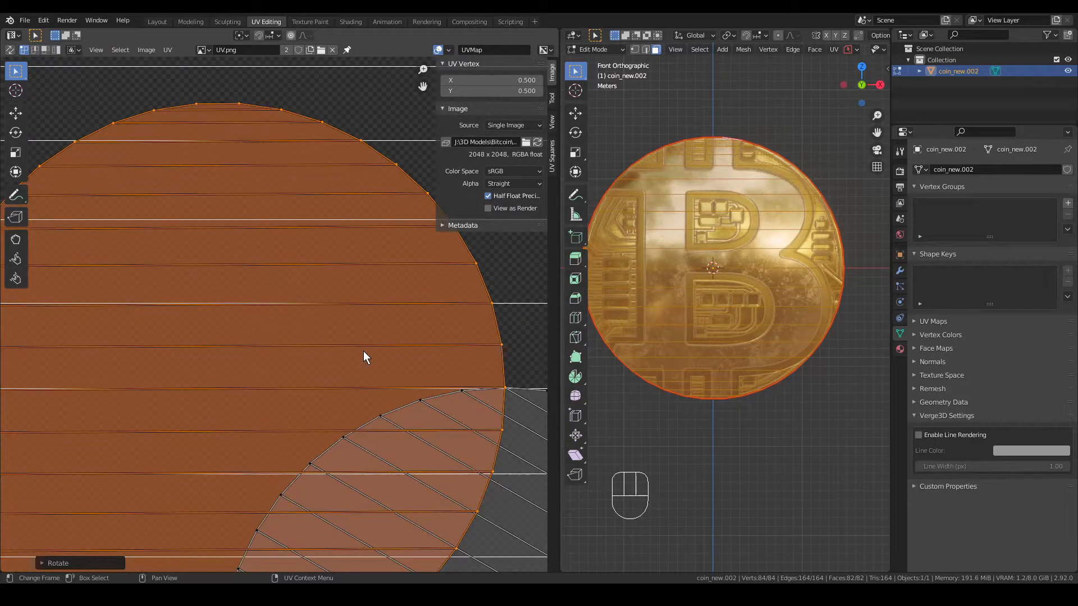
{"action": "middle_click_drag", "start_coordinate": [364, 353], "coordinate": [377, 360], "text": "shift"}
{"action": "key", "text": "ctrl+space"}
{"action": "key", "text": "ctrl+space"}
{"action": "scroll", "coordinate": [362, 342], "scroll_direction": "down", "scroll_amount": 6}
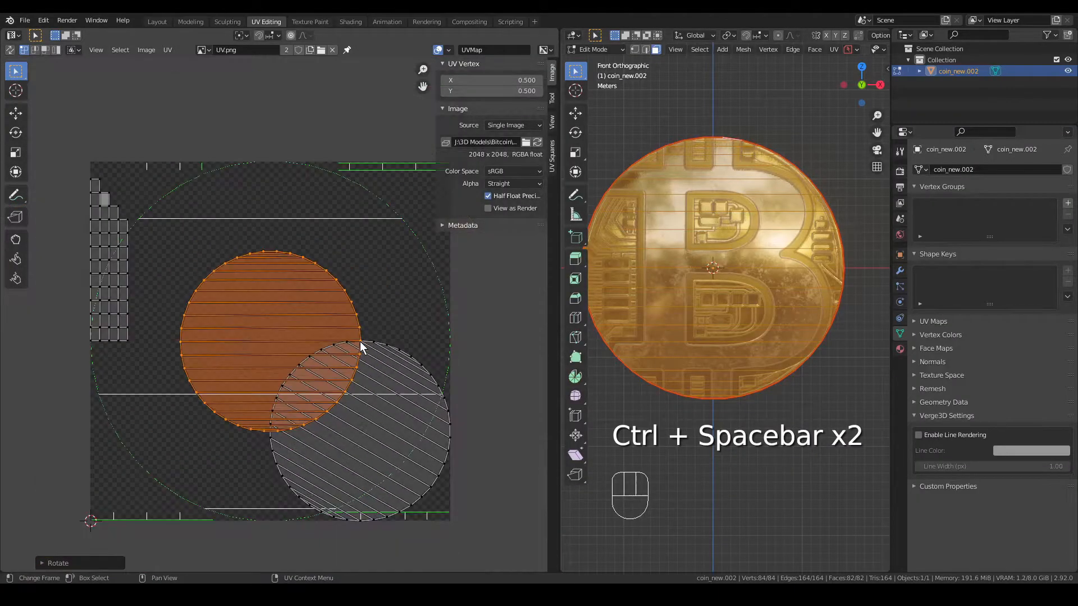
{"action": "key", "text": "ctrl+space"}
{"action": "key", "text": "ctrl+space"}
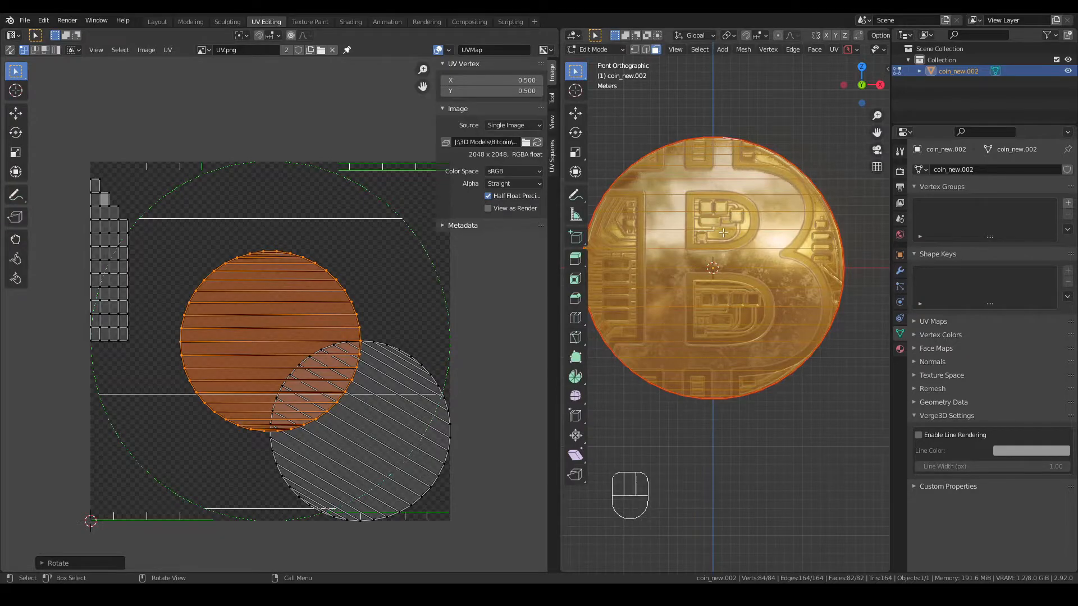
{"action": "key", "text": "ctrl"}
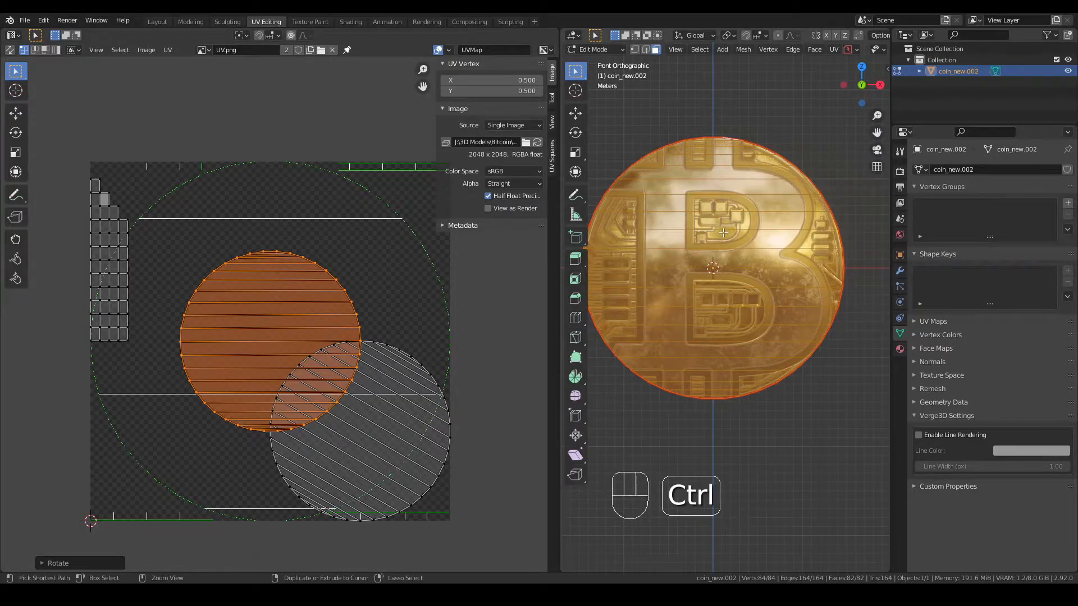
{"action": "key", "text": "ctrl+space"}
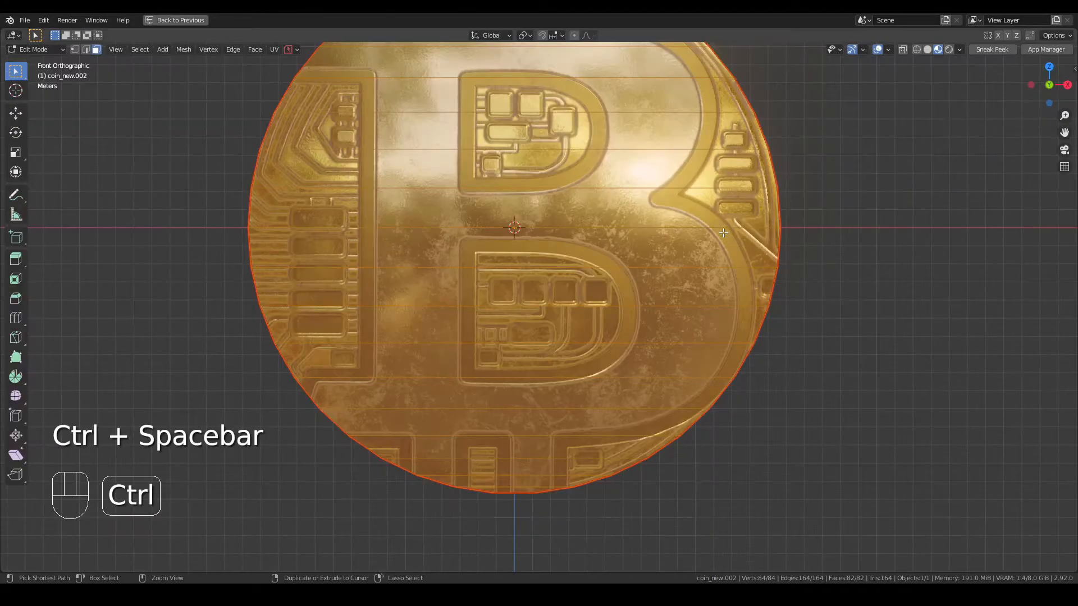
{"action": "key", "text": "ctrl+space"}
- Fine-tune the centered circular island's rotation by about 0.17° so its edges line up with the layout's horizontal lines
{"action": "key", "text": "ctrl+space"}
{"action": "scroll", "coordinate": [631, 342], "scroll_direction": "up", "scroll_amount": 3}
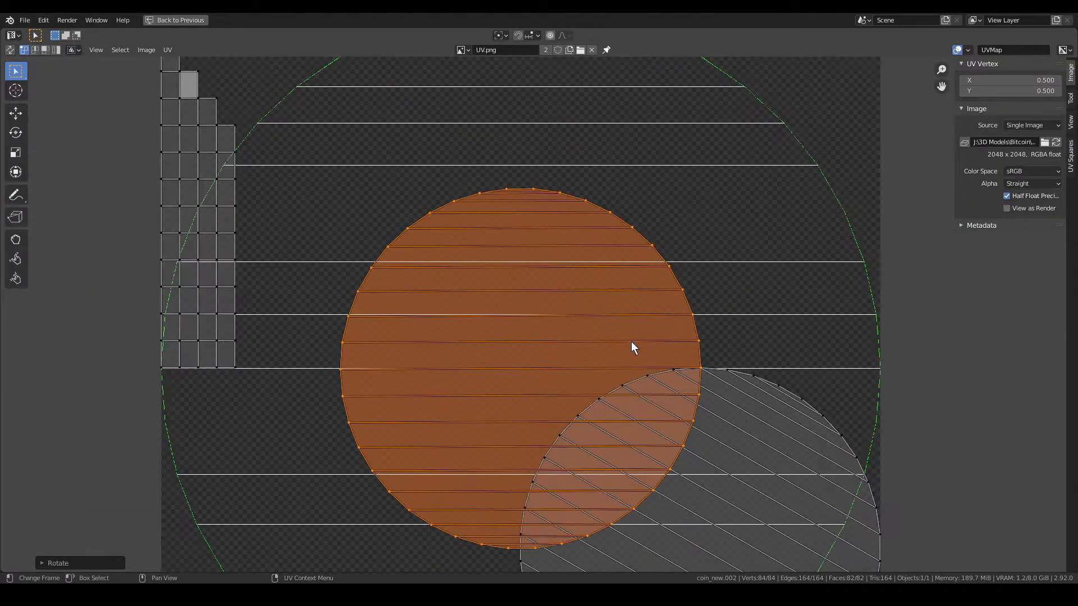
{"action": "scroll", "coordinate": [631, 341], "scroll_direction": "up", "scroll_amount": 3}
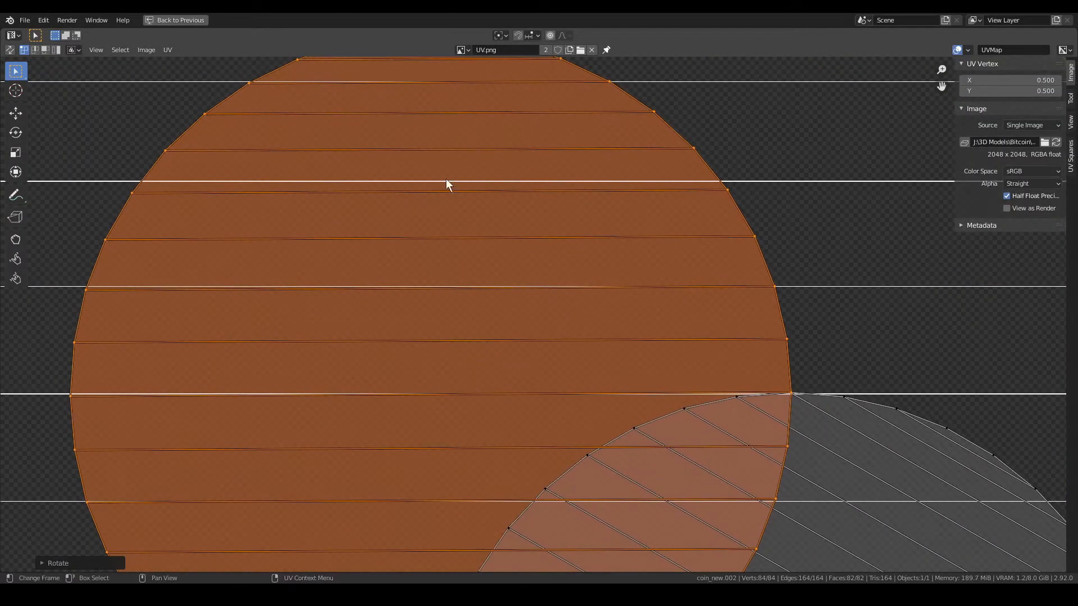
{"action": "key", "text": "r"}
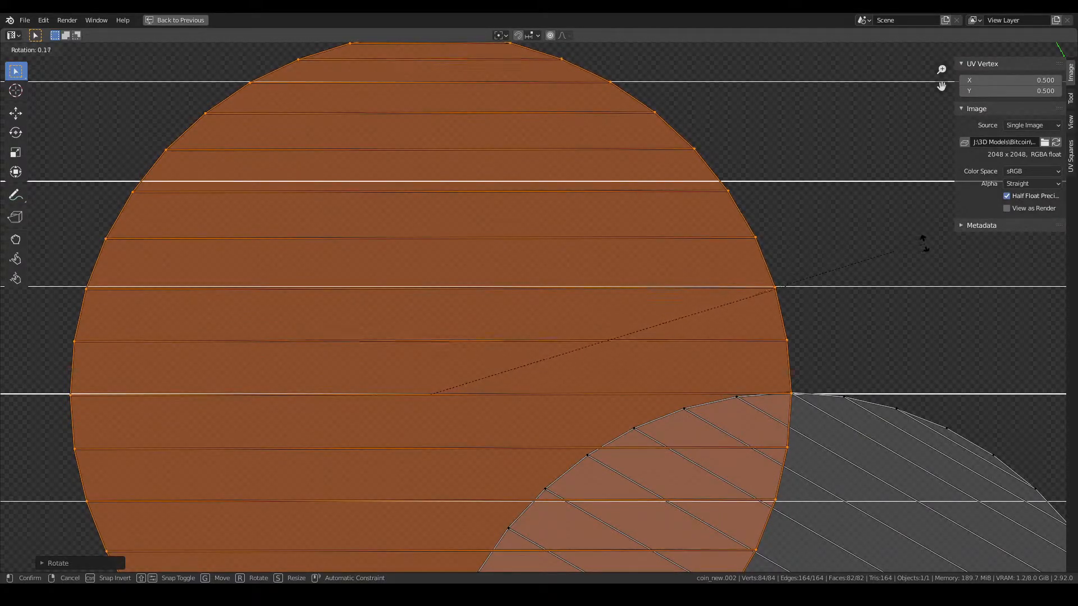
{"action": "left_click", "coordinate": [924, 242]}
{"action": "key", "text": "Home"}
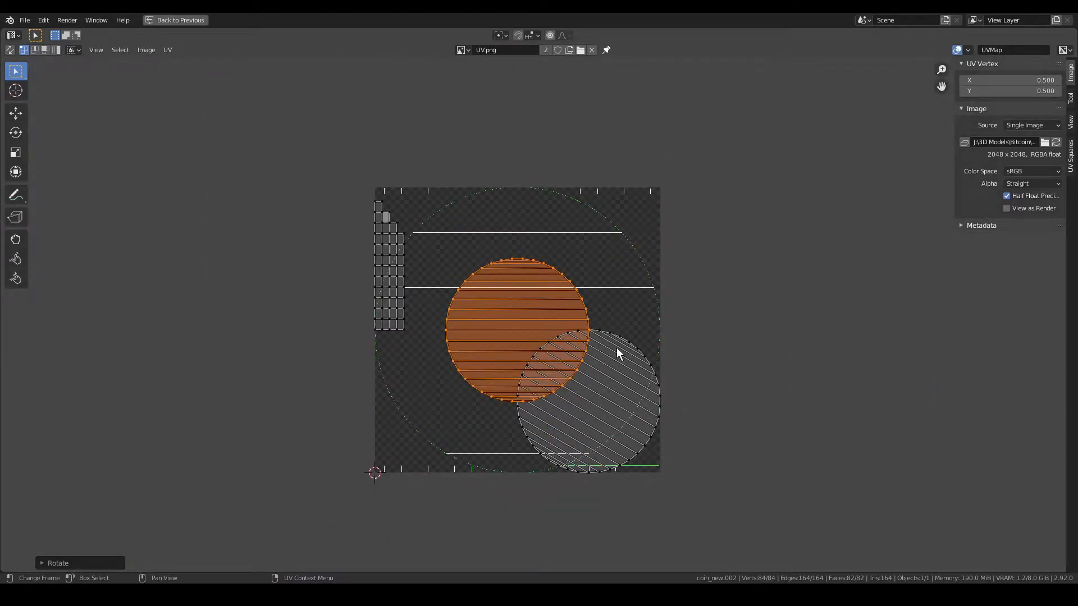
{"action": "key", "text": "ctrl+space"}
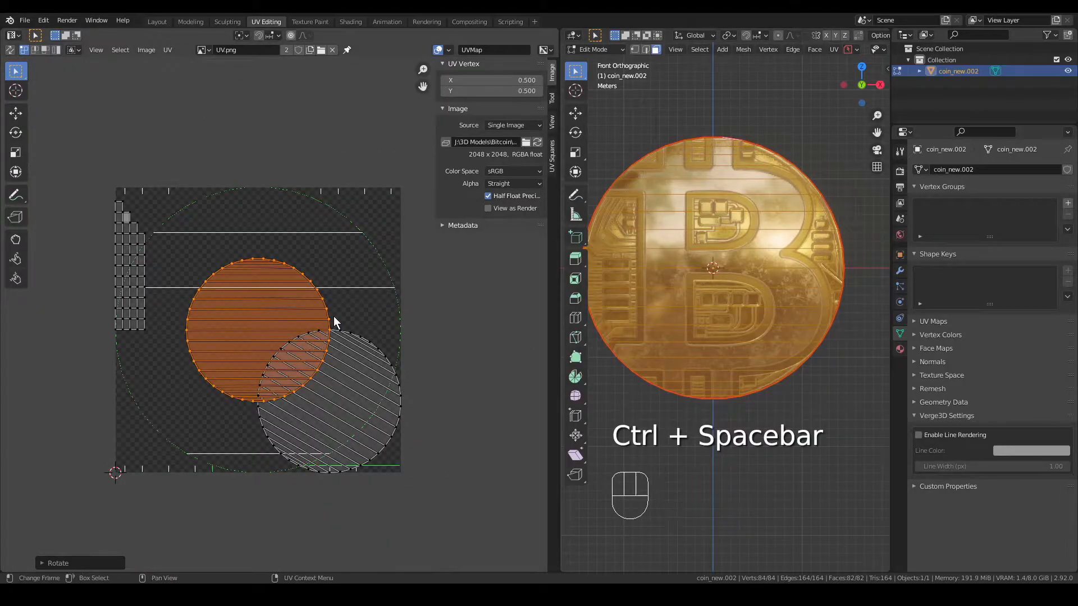
- Select the whole slanted circular island and rotate it by about -30° so its edges run horizontally
{"action": "left_click_drag", "start_coordinate": [344, 315], "coordinate": [374, 361]}
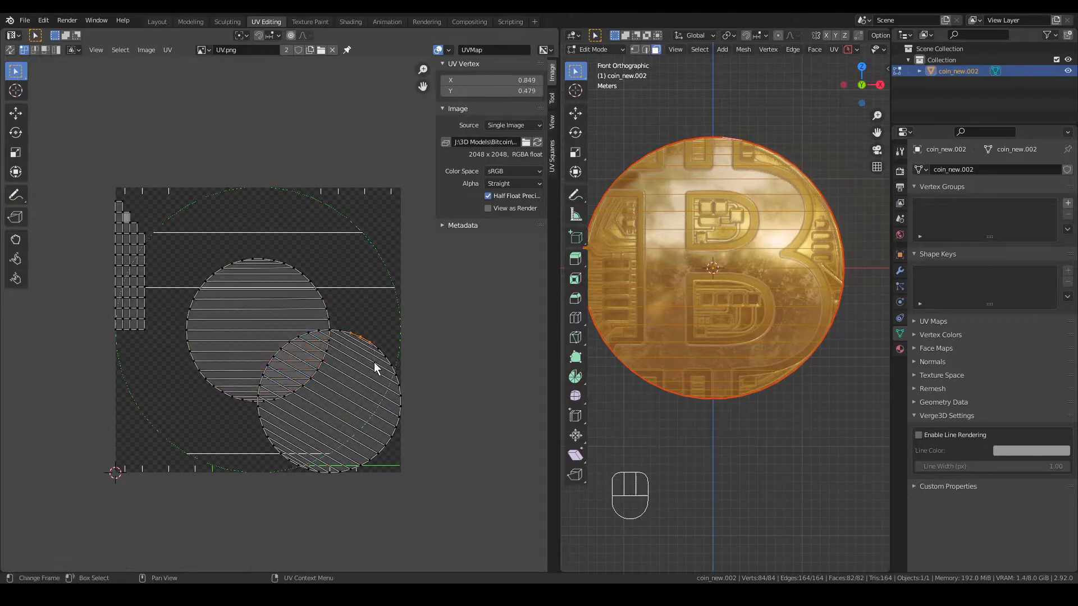
{"action": "key", "text": "ctrl+l"}
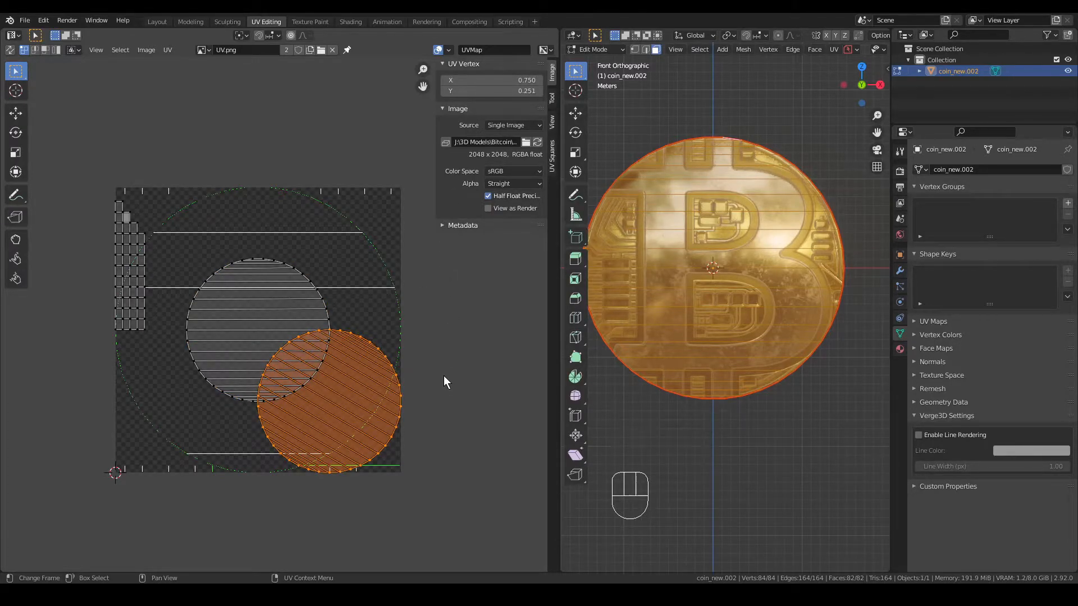
{"action": "scroll", "coordinate": [442, 365], "scroll_direction": "up", "scroll_amount": 6}
{"action": "middle_click_drag", "start_coordinate": [439, 381], "coordinate": [296, 56], "text": "shift"}
{"action": "key", "text": "ctrl+space"}
{"action": "scroll", "coordinate": [718, 365], "scroll_direction": "up", "scroll_amount": 2}
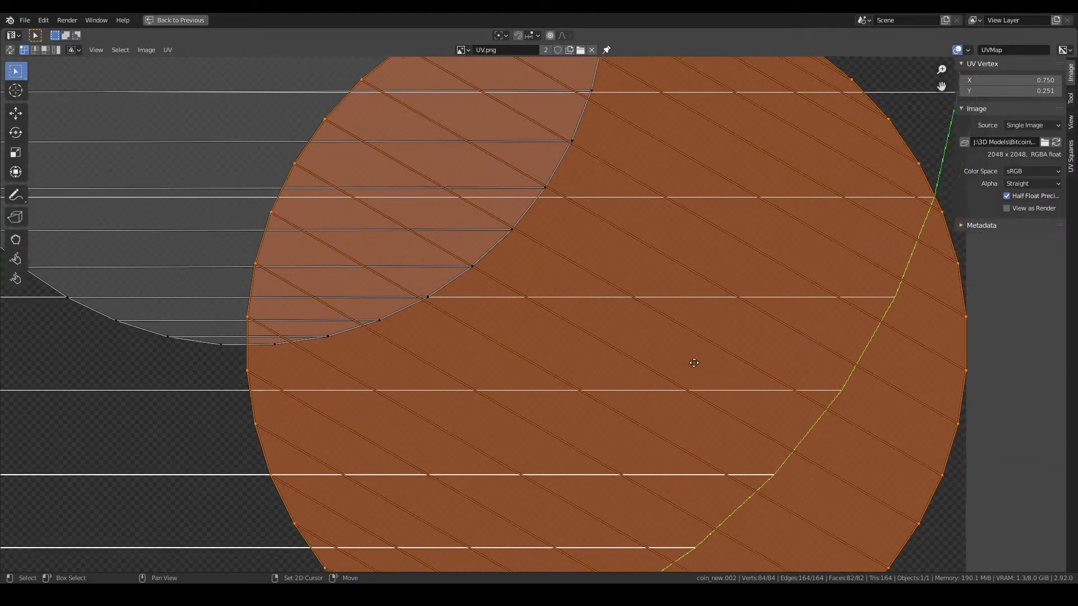
{"action": "key", "text": "r"}
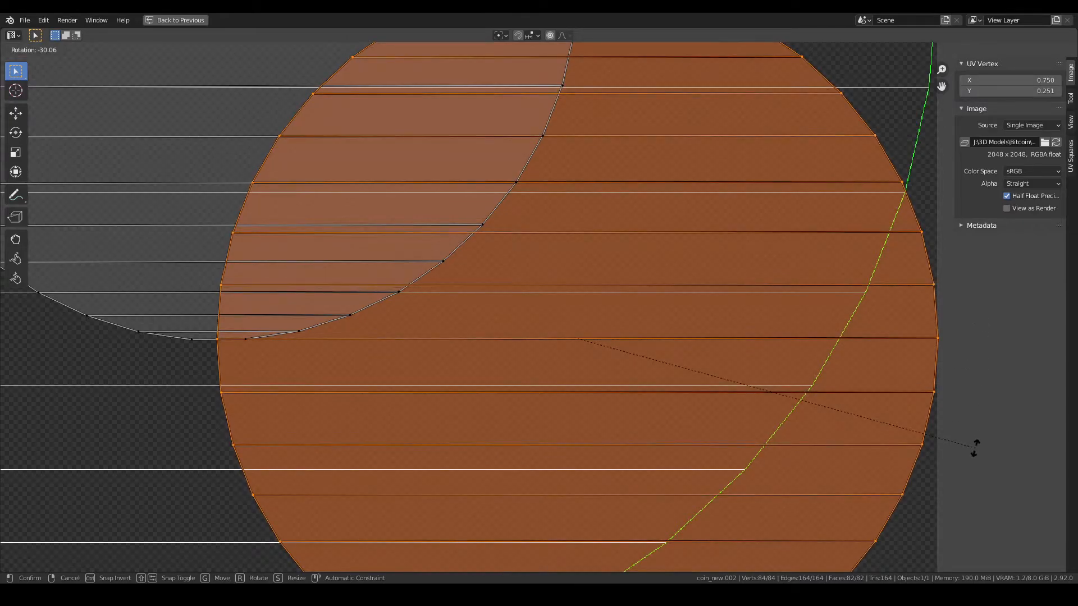
{"action": "left_click", "coordinate": [975, 448]}
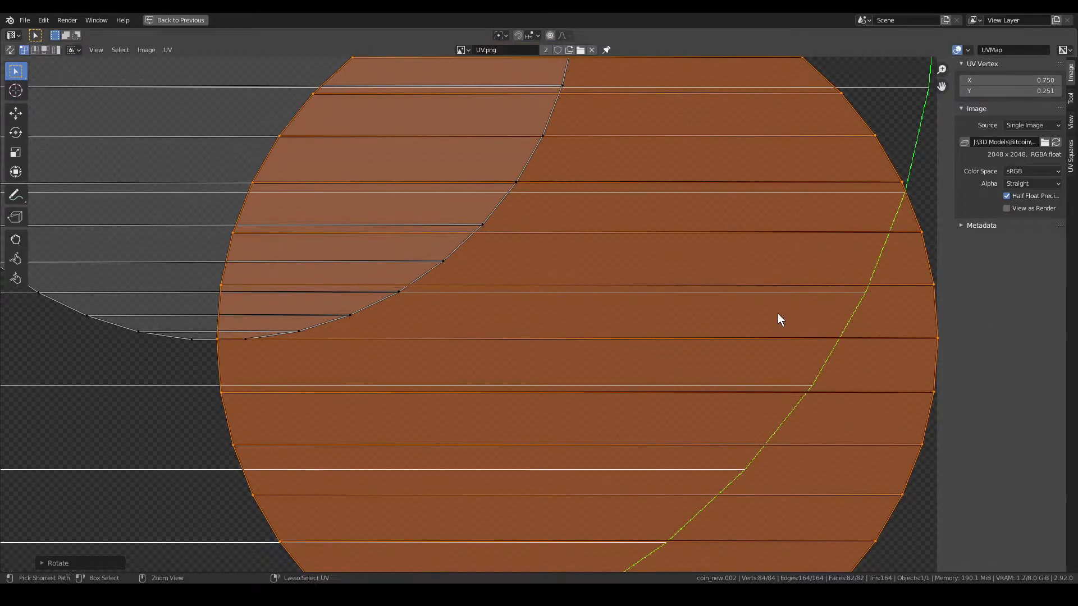
- Center the second circular island in the UV layout by setting its position to X 0.5 and Y 0.5
{"action": "key", "text": "ctrl+space"}
{"action": "scroll", "coordinate": [284, 260], "scroll_direction": "down", "scroll_amount": 7}
{"action": "middle_click_drag", "start_coordinate": [284, 259], "coordinate": [302, 326], "text": "shift"}
{"action": "left_click", "coordinate": [491, 79]}
{"action": "type", "text": "0.5"}
{"action": "key", "text": "Return"}
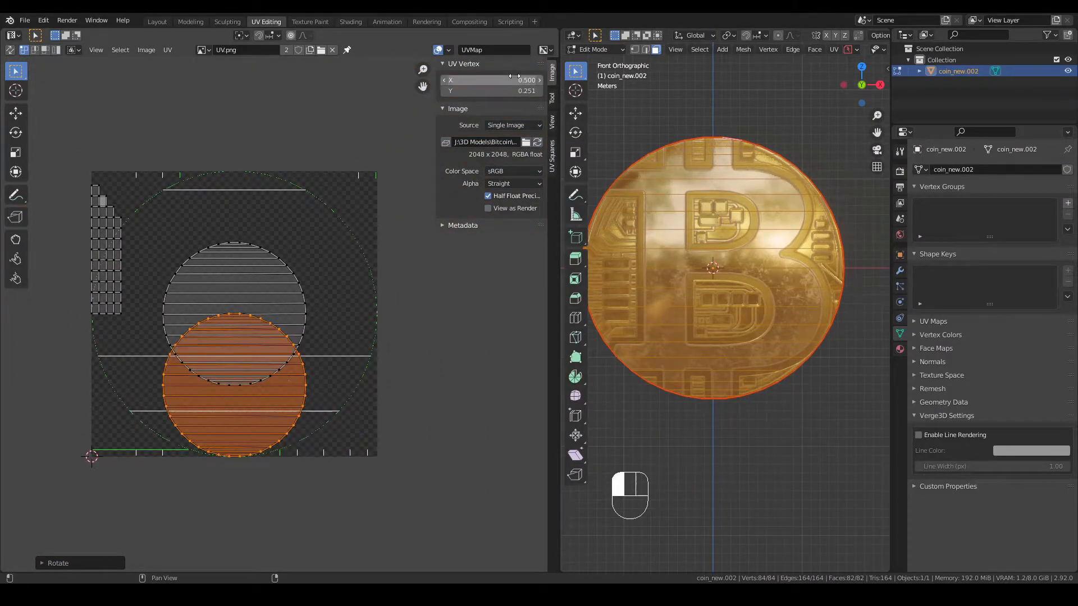
{"action": "left_click", "coordinate": [508, 91]}
{"action": "type", "text": "0.5"}
{"action": "key", "text": "Return"}
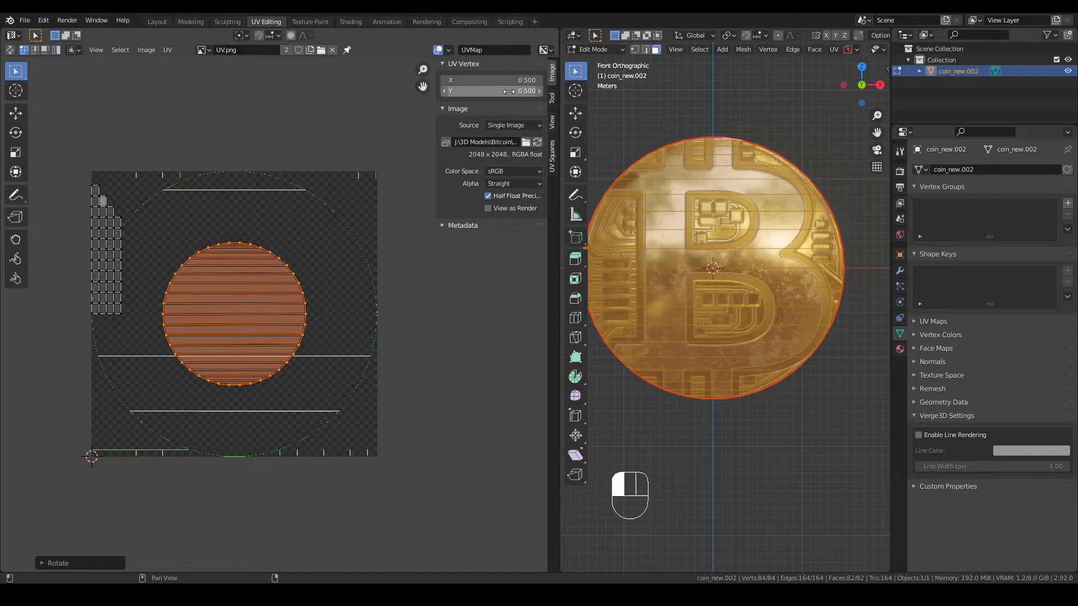
- Select both stacked circular islands and scale them up by about 1.99 to fill the layout's green circle outline
{"action": "left_click_drag", "start_coordinate": [325, 247], "coordinate": [259, 294]}
{"action": "scroll", "coordinate": [258, 294], "scroll_direction": "up", "scroll_amount": 5}
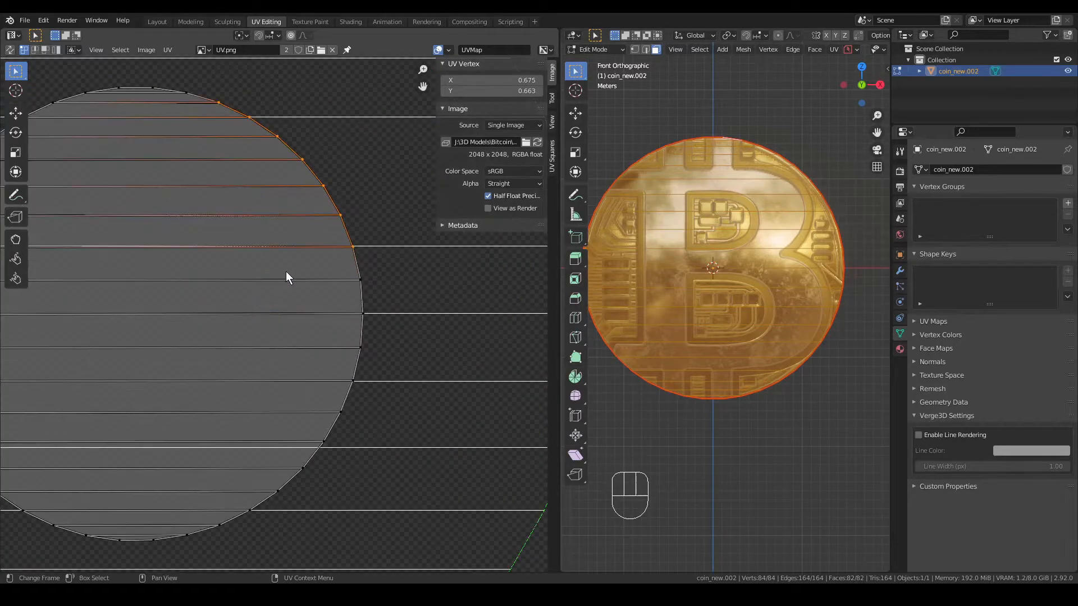
{"action": "scroll", "coordinate": [294, 246], "scroll_direction": "down", "scroll_amount": 4}
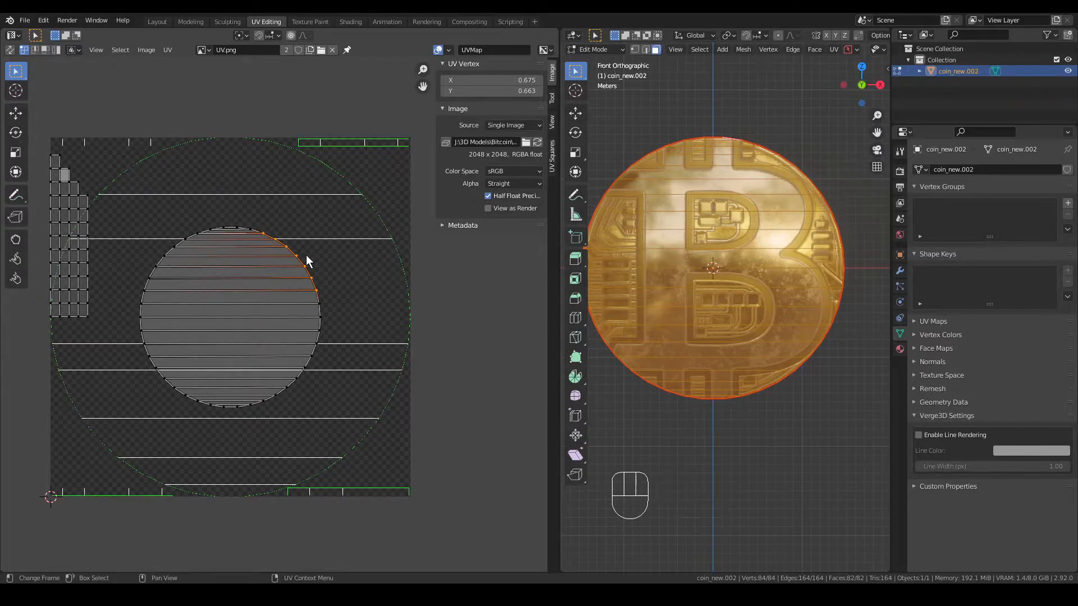
{"action": "left_click", "coordinate": [227, 216]}
{"action": "left_click_drag", "start_coordinate": [197, 209], "coordinate": [324, 309]}
{"action": "key", "text": "ctrl+l"}
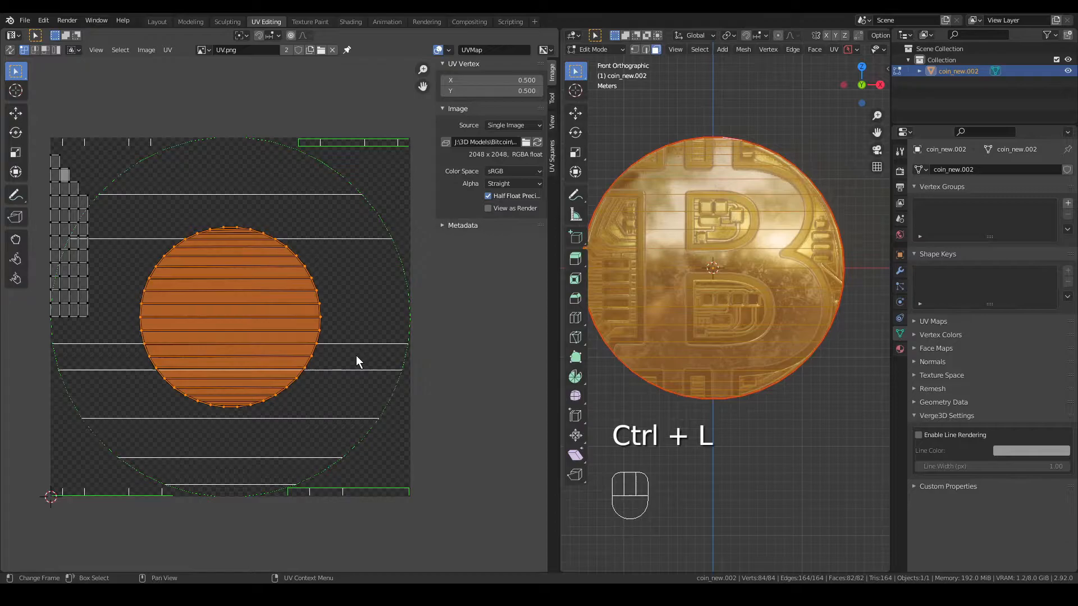
{"action": "key", "text": "s"}
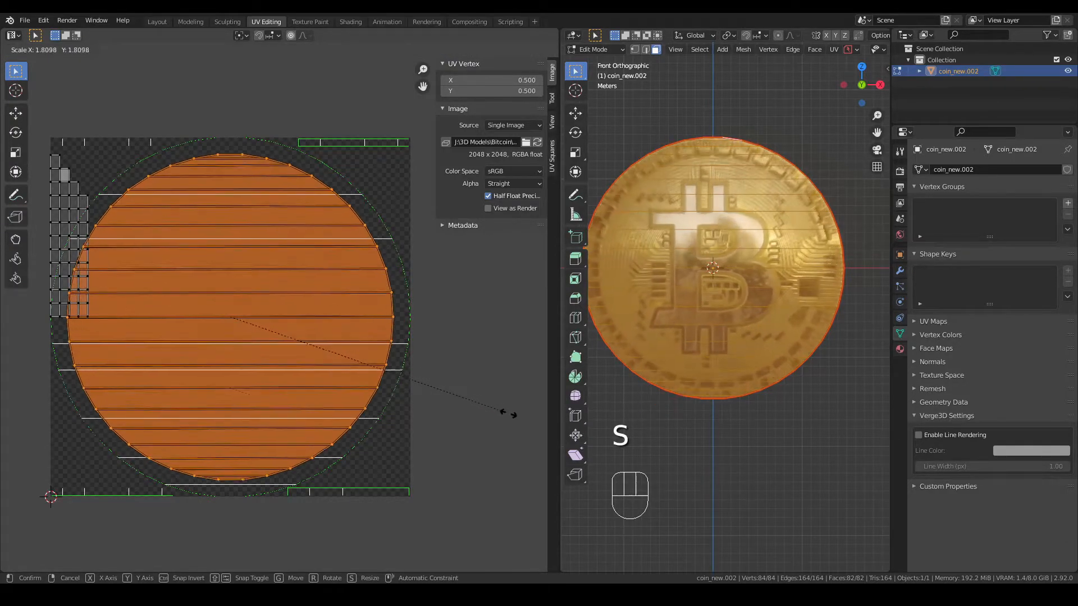
{"action": "key", "text": "shift"}
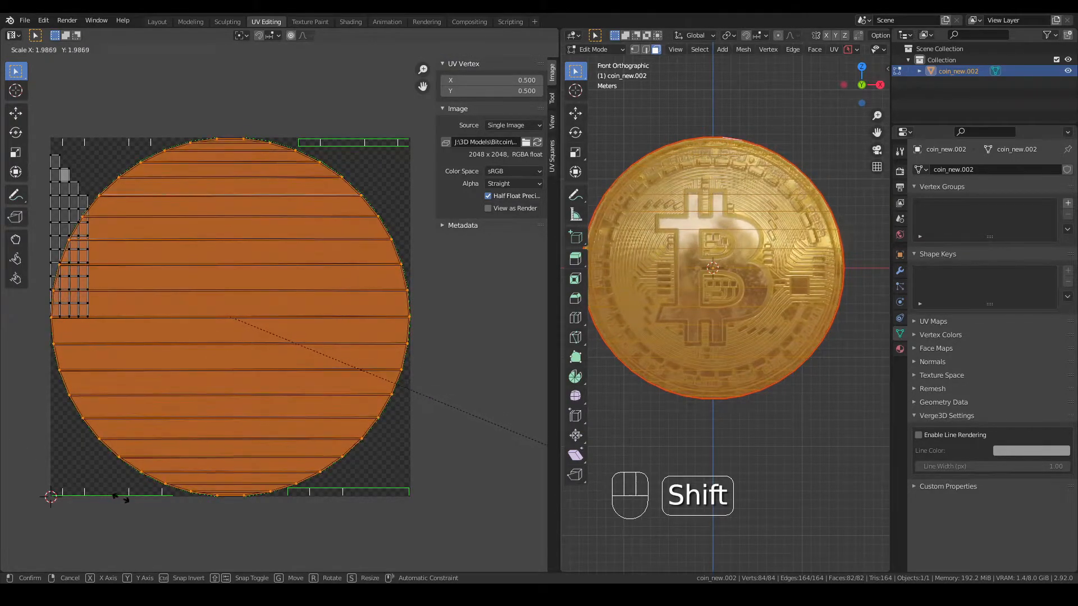
{"action": "left_click", "coordinate": [132, 503]}
- Select a single face on the coin's rim to locate its UVs, and reselect the whole mesh
{"action": "middle_click_drag", "start_coordinate": [772, 154], "coordinate": [683, 300]}
{"action": "scroll", "coordinate": [772, 92], "scroll_direction": "up", "scroll_amount": 5}
{"action": "left_click", "coordinate": [677, 283]}
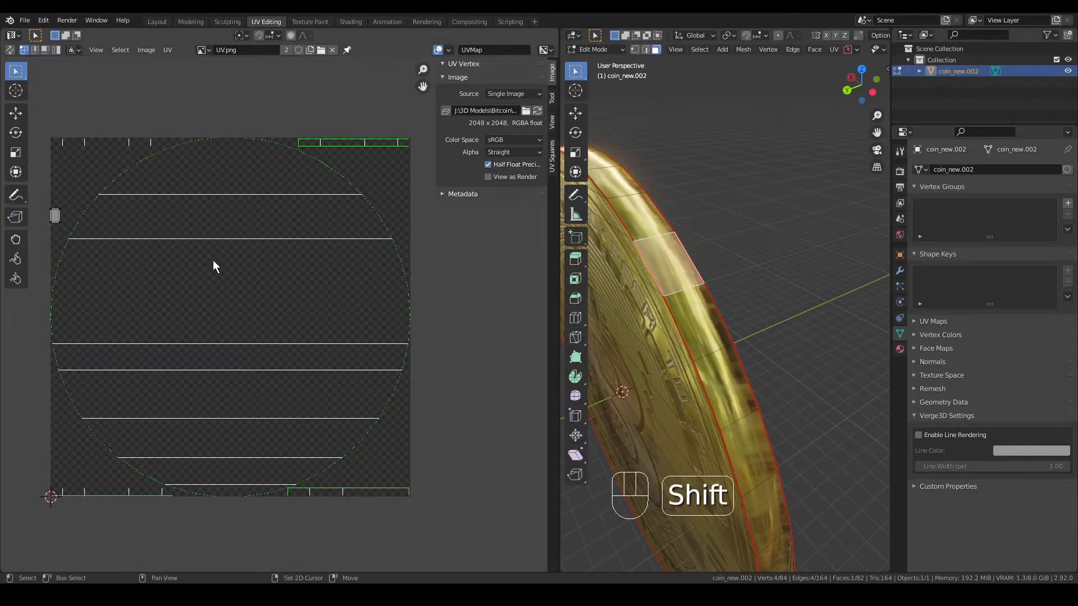
{"action": "key", "text": "a"}
- Select all the linked rim strips in the UV layout and move them outside the texture square, beside the circular islands
{"action": "scroll", "coordinate": [387, 267], "scroll_direction": "down", "scroll_amount": 2}
{"action": "middle_click_drag", "start_coordinate": [291, 249], "coordinate": [361, 269], "text": "shift"}
{"action": "left_click", "coordinate": [206, 197]}
{"action": "scroll", "coordinate": [230, 251], "scroll_direction": "up", "scroll_amount": 2}
{"action": "middle_click_drag", "start_coordinate": [230, 250], "coordinate": [349, 324], "text": "shift"}
{"action": "left_click_drag", "start_coordinate": [226, 259], "coordinate": [305, 302]}
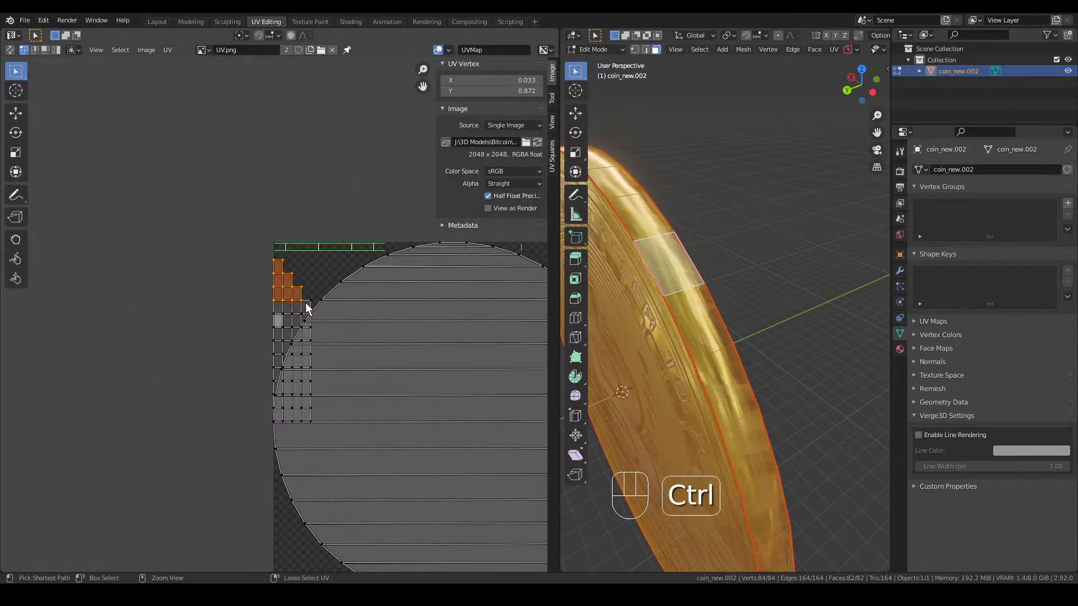
{"action": "key", "text": "ctrl+l"}
{"action": "left_click", "coordinate": [235, 247]}
{"action": "left_click_drag", "start_coordinate": [228, 241], "coordinate": [314, 304]}
{"action": "key", "text": "ctrl+l"}
{"action": "key", "text": "g"}
{"action": "left_click", "coordinate": [209, 285]}
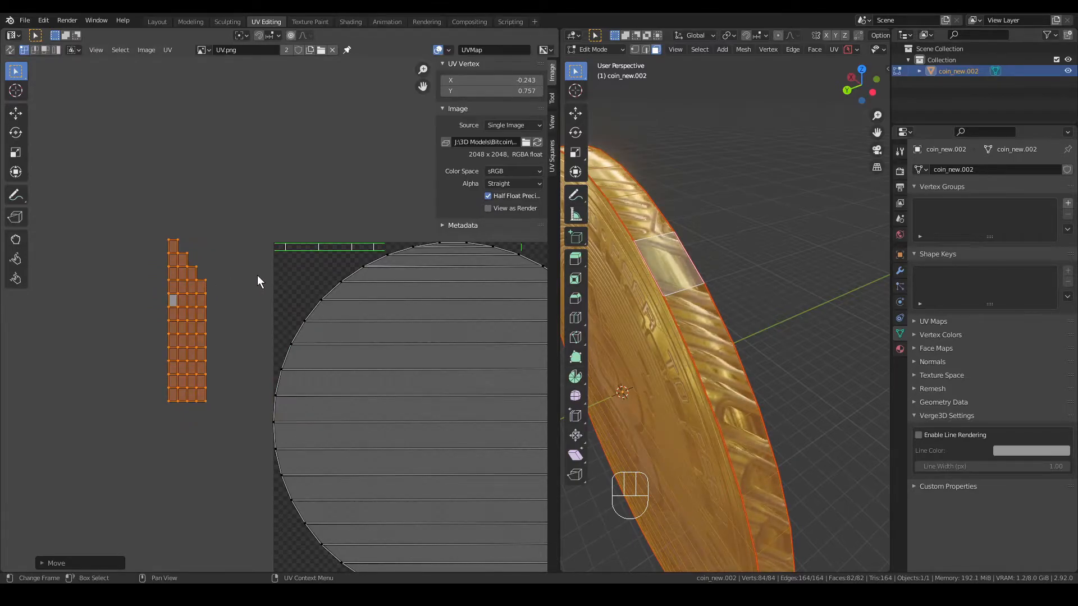
- Select only the longest, outermost rim strip and move it down to the layout's lower-left corner
{"action": "scroll", "coordinate": [257, 275], "scroll_direction": "down", "scroll_amount": 3}
{"action": "middle_click_drag", "start_coordinate": [210, 262], "coordinate": [197, 257], "text": "shift"}
{"action": "left_click_drag", "start_coordinate": [189, 255], "coordinate": [210, 272]}
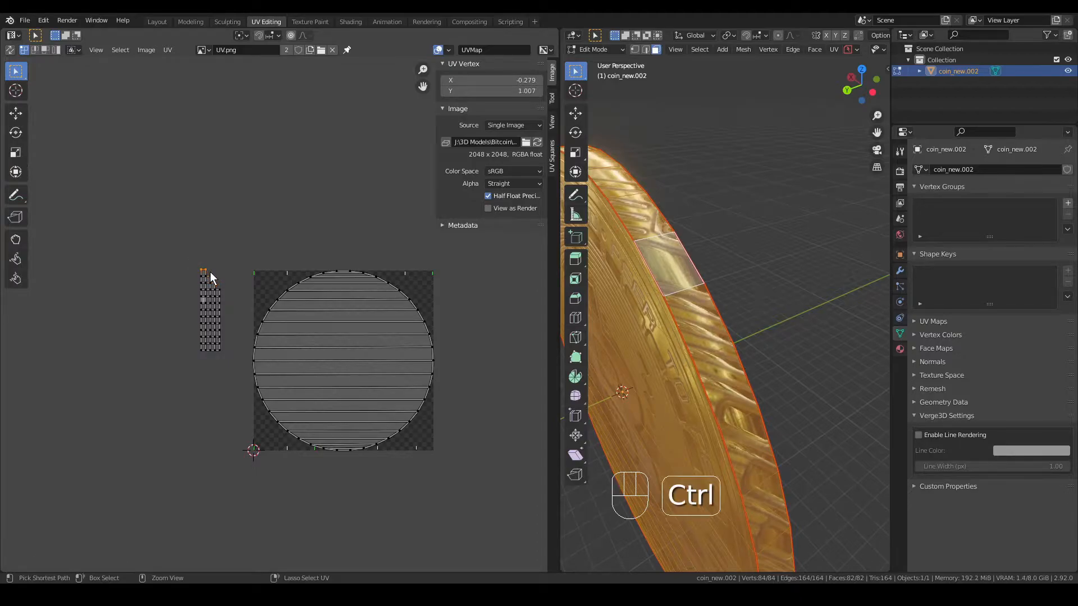
{"action": "key", "text": "ctrl+l"}
{"action": "key", "text": "g"}
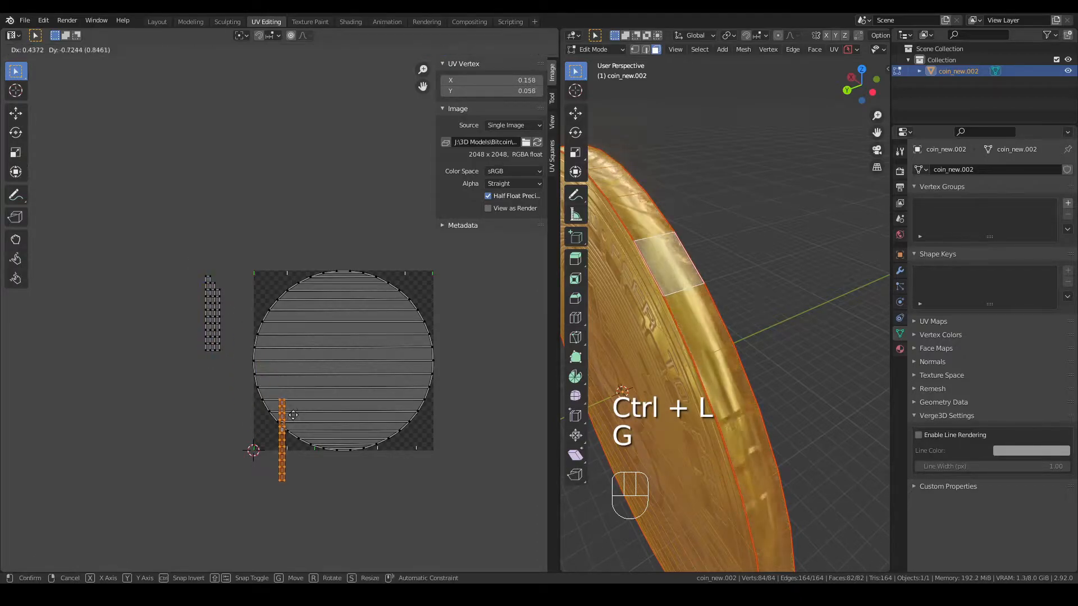
{"action": "left_click", "coordinate": [282, 433]}
- Rotate the separated rim strip by 90° and place it over the strip outline along the layout's lower edge
{"action": "scroll", "coordinate": [284, 482], "scroll_direction": "up", "scroll_amount": 4}
{"action": "middle_click_drag", "start_coordinate": [284, 482], "coordinate": [226, 128], "text": "shift"}
{"action": "scroll", "coordinate": [281, 416], "scroll_direction": "up", "scroll_amount": 2}
{"action": "middle_click_drag", "start_coordinate": [256, 455], "coordinate": [259, 251], "text": "shift"}
{"action": "type", "text": "r90"}
{"action": "key", "text": "Return"}
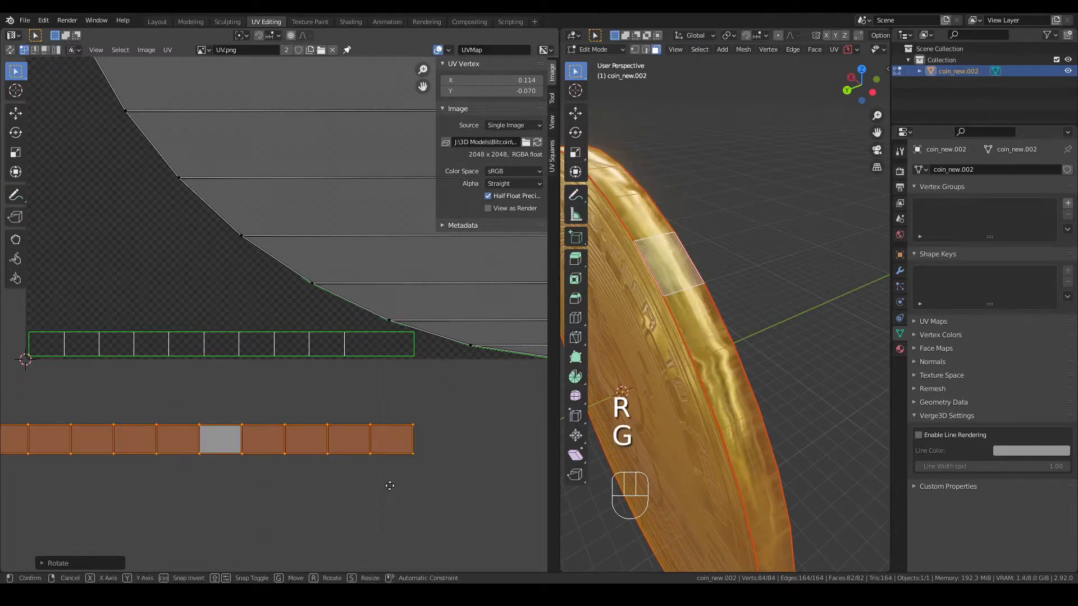
{"action": "key", "text": "g"}
{"action": "left_click", "coordinate": [434, 393]}
{"action": "key", "text": "ctrl+space"}
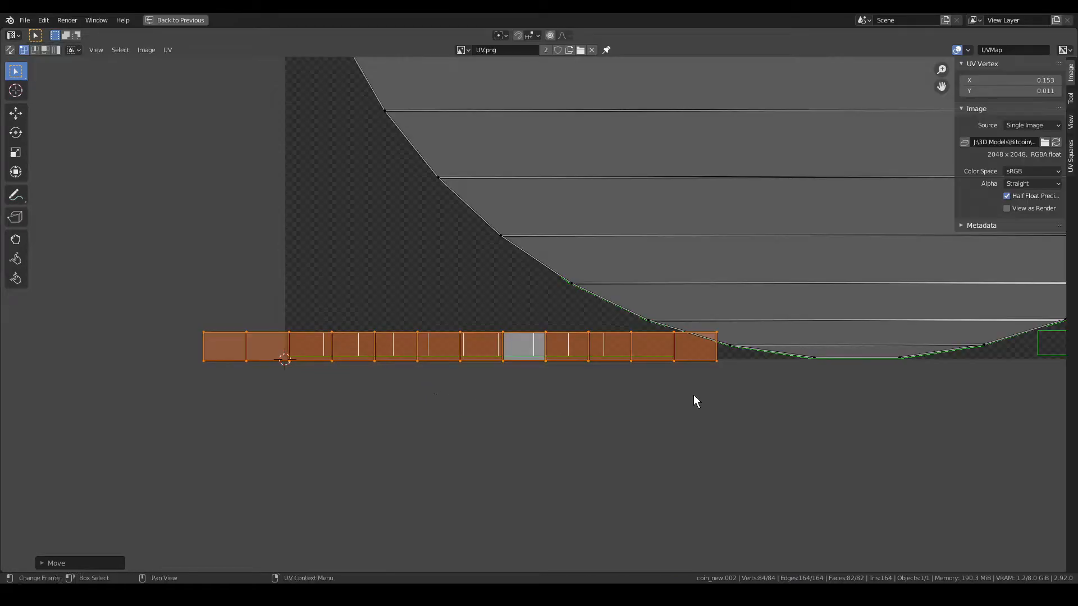
- Scale the rim strip down to the outline's length and shift it along X to line up with both ends
{"action": "key", "text": "s"}
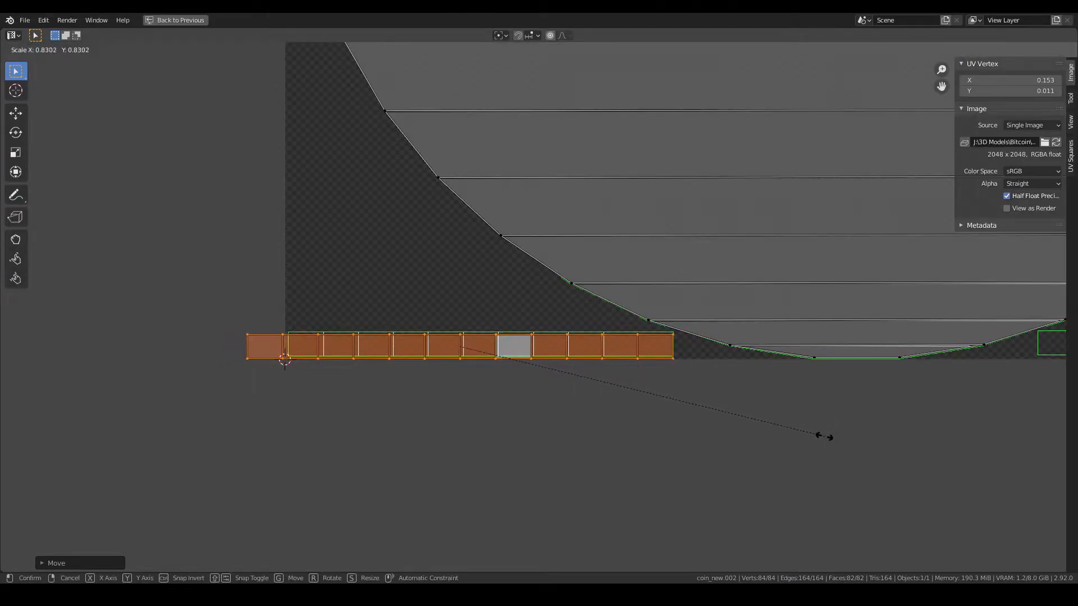
{"action": "left_click", "coordinate": [787, 436]}
{"action": "key", "text": "g"}
{"action": "key", "text": "x"}
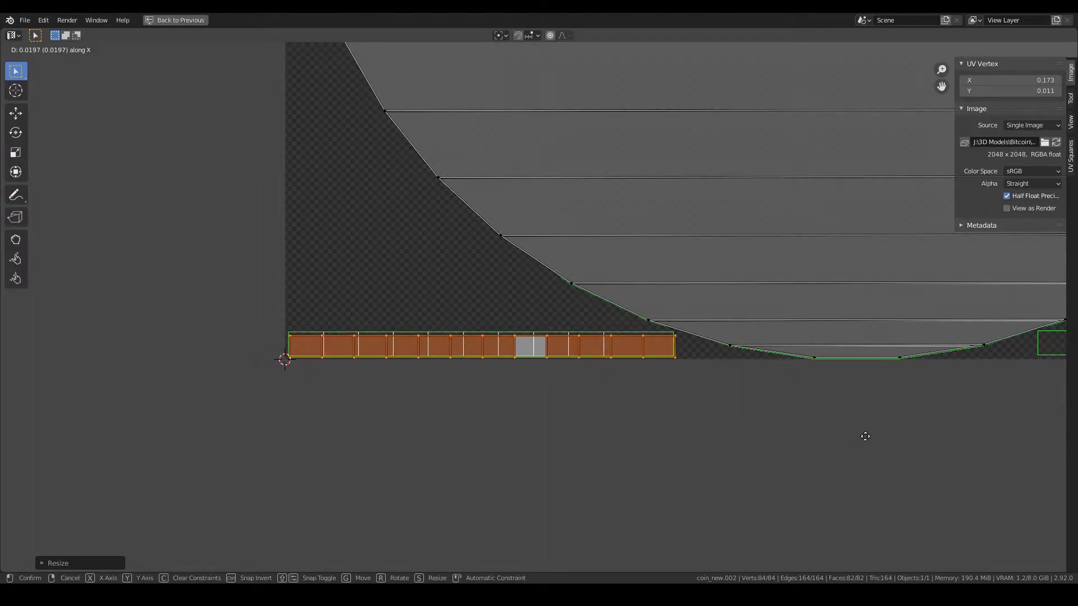
{"action": "left_click", "coordinate": [854, 435]}
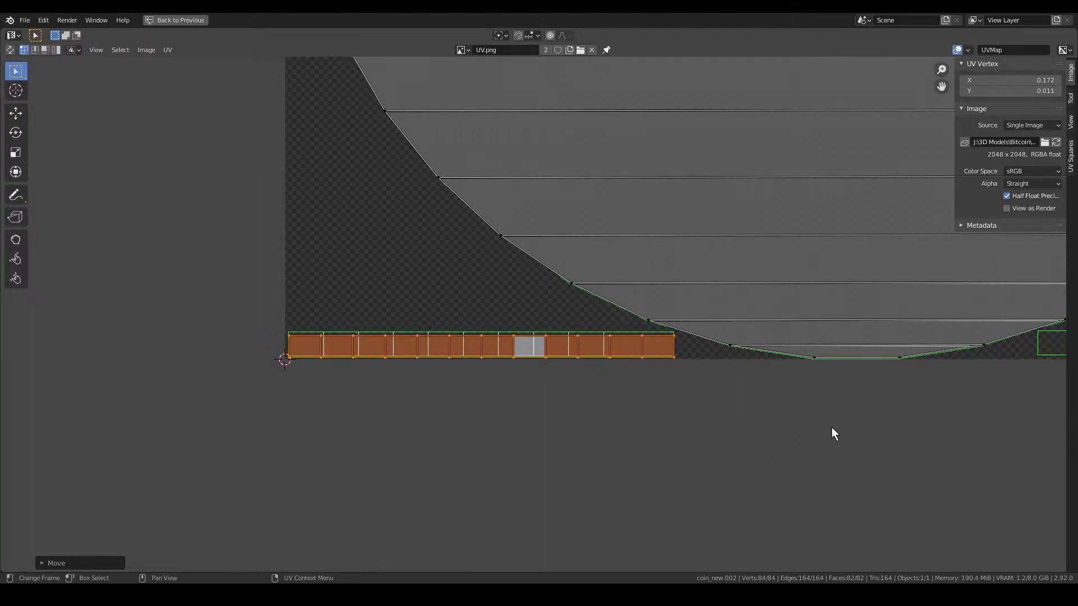
- Scale the rim strip up slightly to match the height of the green outline
{"action": "scroll", "coordinate": [825, 426], "scroll_direction": "up", "scroll_amount": 2}
{"action": "scroll", "coordinate": [787, 426], "scroll_direction": "up", "scroll_amount": 1}
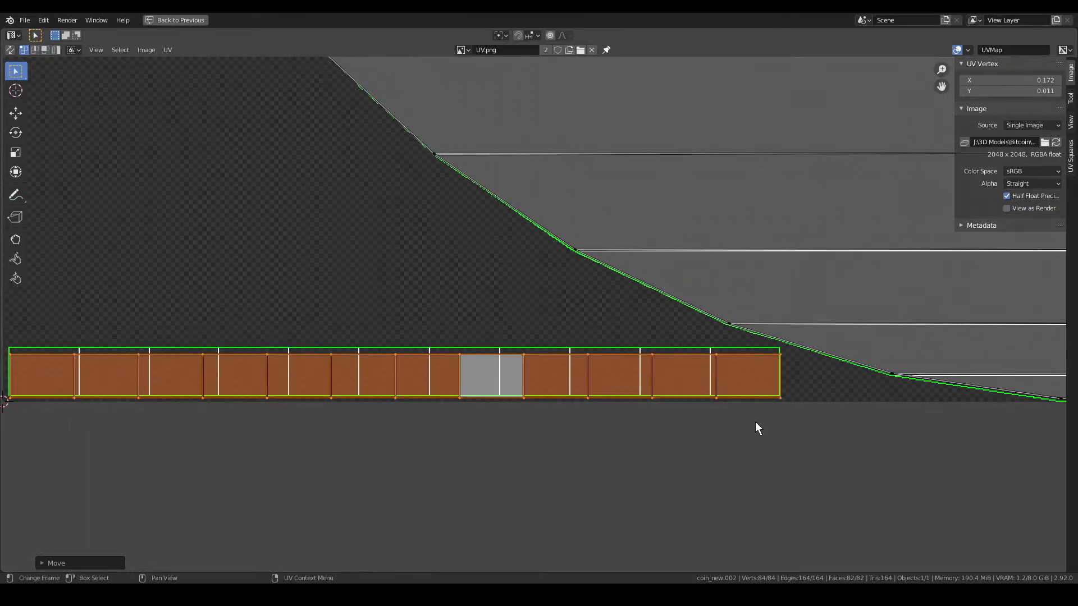
{"action": "scroll", "coordinate": [768, 415], "scroll_direction": "down", "scroll_amount": 1}
{"action": "key", "text": "s"}
{"action": "left_click", "coordinate": [1024, 385]}
{"action": "key", "text": "g"}
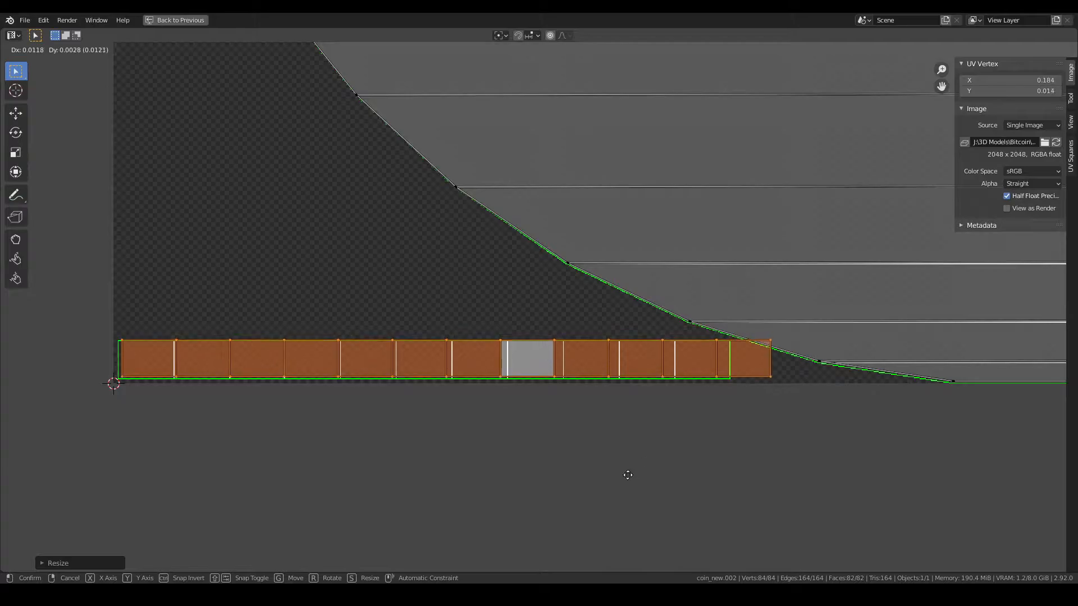
{"action": "right_click", "coordinate": [596, 488]}
- Align the rim strip's left end with the green outline's left corners, positioning the strip at about X 0.182 and Y 0.013
{"action": "scroll", "coordinate": [271, 398], "scroll_direction": "up", "scroll_amount": 1}
{"action": "middle_click_drag", "start_coordinate": [200, 389], "coordinate": [451, 408]}
{"action": "scroll", "coordinate": [211, 384], "scroll_direction": "up", "scroll_amount": 3}
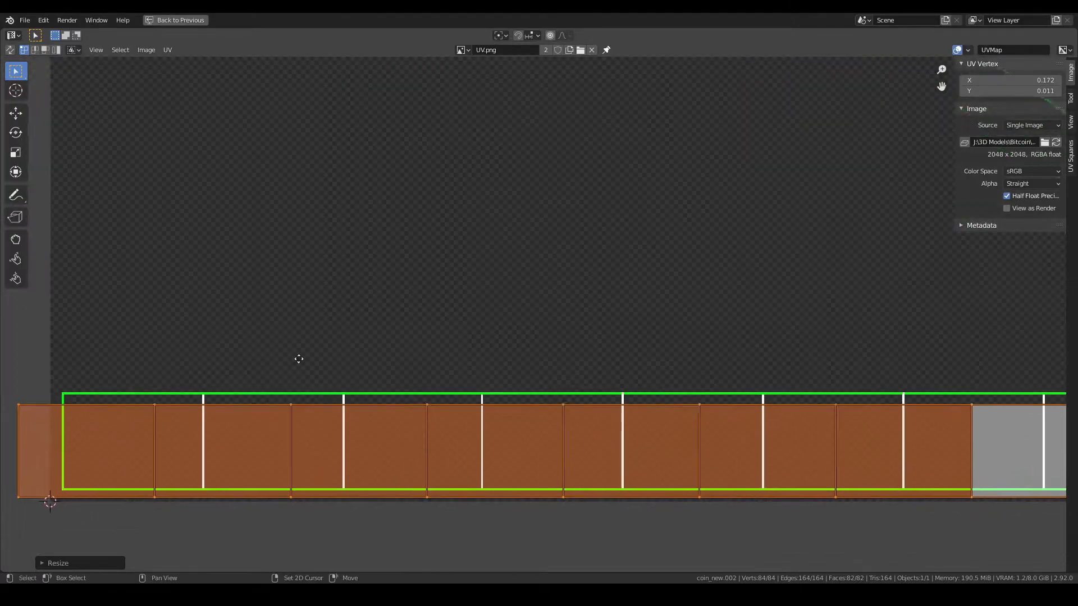
{"action": "key", "text": "g"}
{"action": "left_click", "coordinate": [220, 411]}
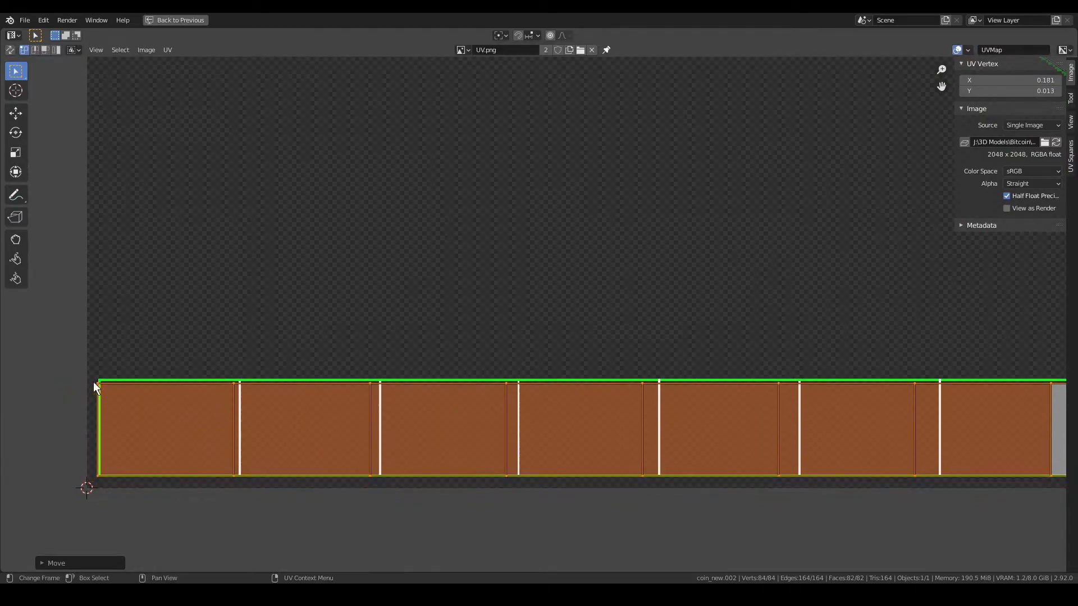
{"action": "left_click_drag", "start_coordinate": [67, 342], "coordinate": [114, 405]}
{"action": "key", "text": "ctrl+z"}
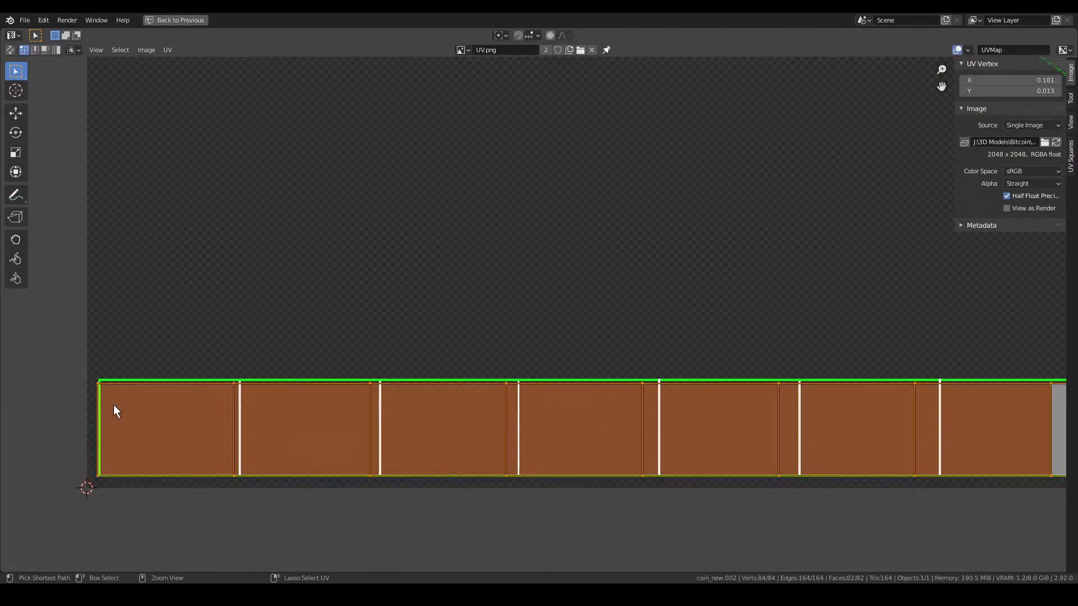
{"action": "key", "text": "g"}
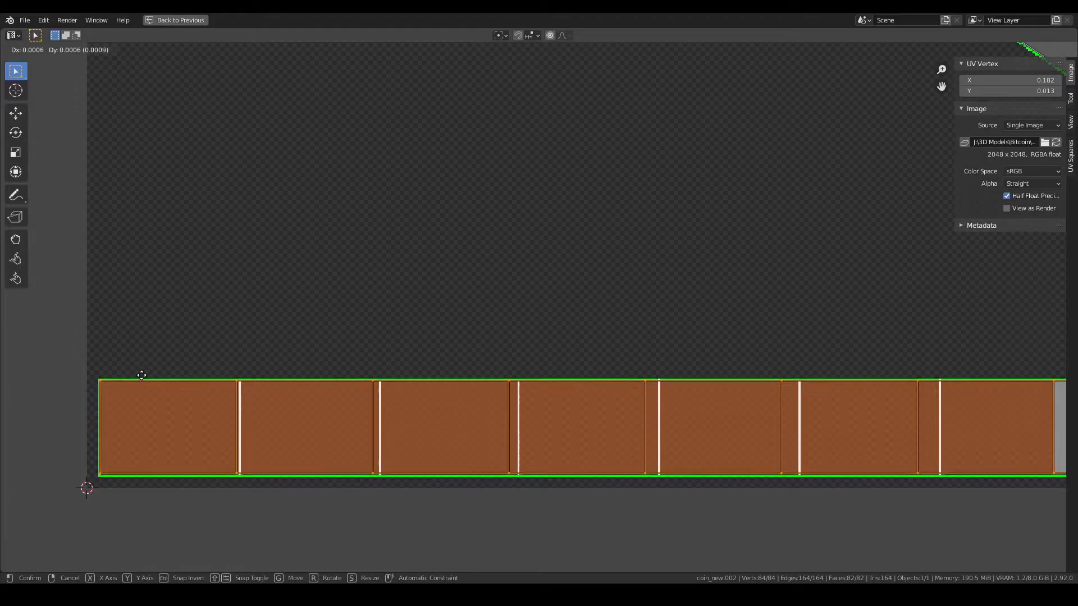
{"action": "left_click", "coordinate": [141, 378]}
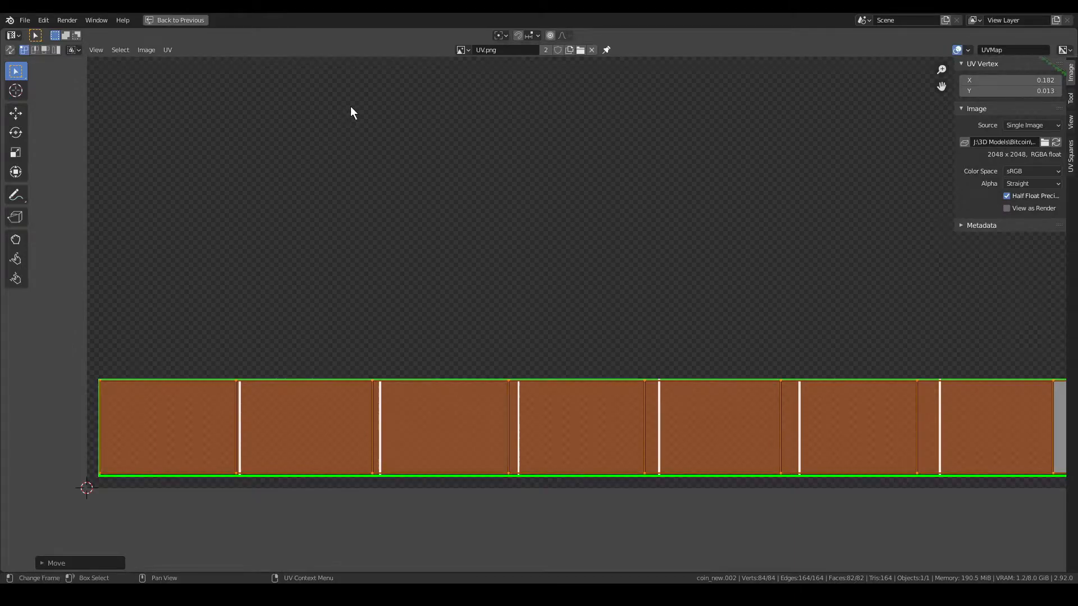
- Snap the 2D cursor to the upper-left corner vertex of the horizontal rim strip
{"action": "left_click", "coordinate": [507, 34]}
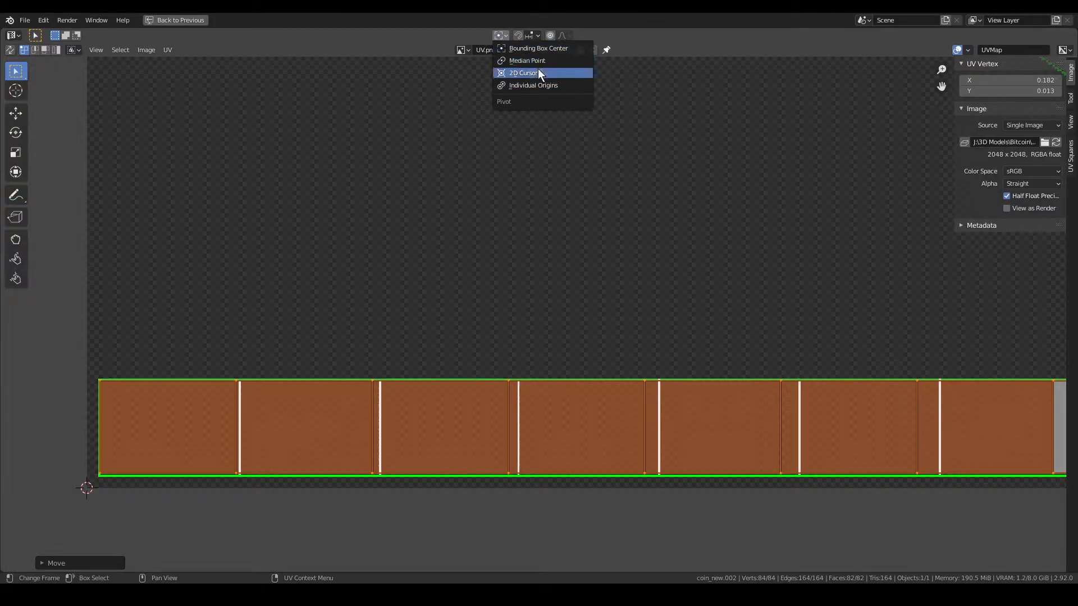
{"action": "left_click_drag", "start_coordinate": [61, 349], "coordinate": [127, 393]}
{"action": "right_click", "coordinate": [97, 374]}
{"action": "key", "text": "Escape"}
{"action": "left_click_drag", "start_coordinate": [62, 344], "coordinate": [133, 421]}
{"action": "key", "text": "shift+s"}
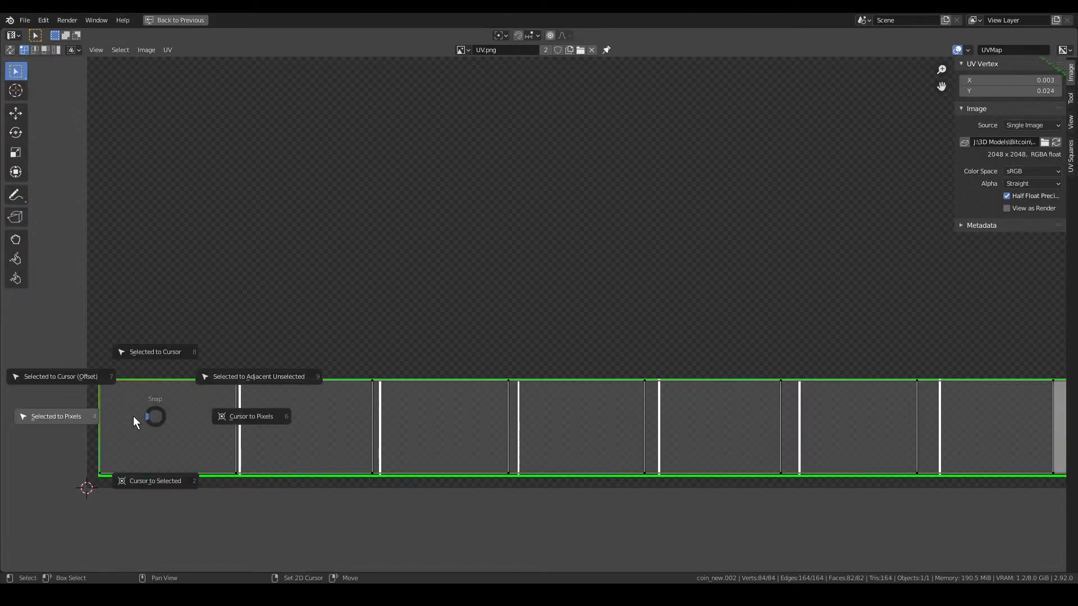
{"action": "left_click", "coordinate": [163, 481]}
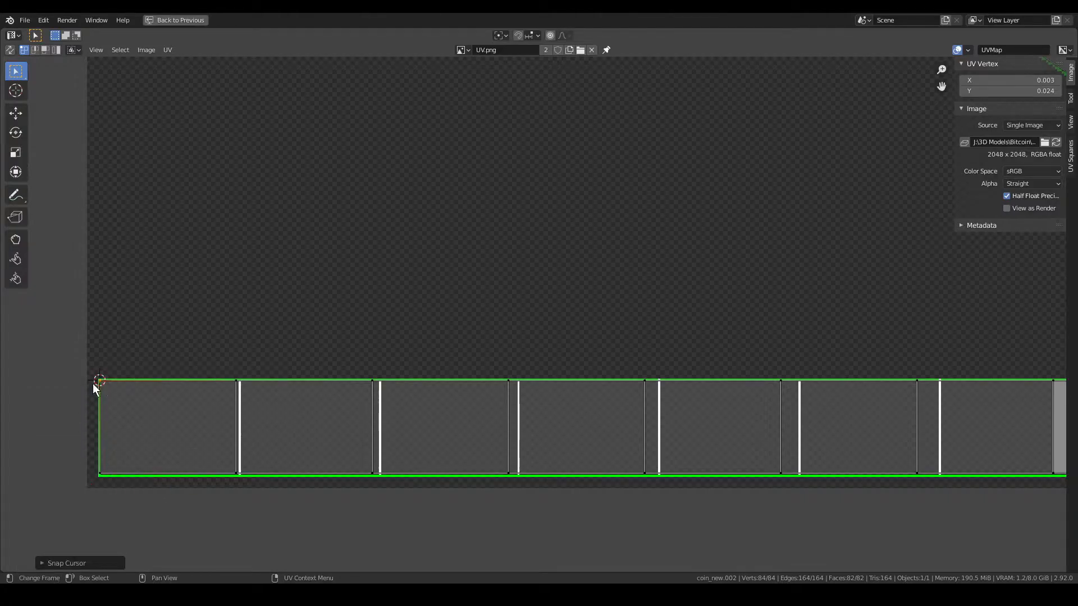
- Set the pivot to 2D Cursor and scale the whole linked rim strip up from its corner, centering it at about X 0.186
{"action": "key", "text": "ctrl+l"}
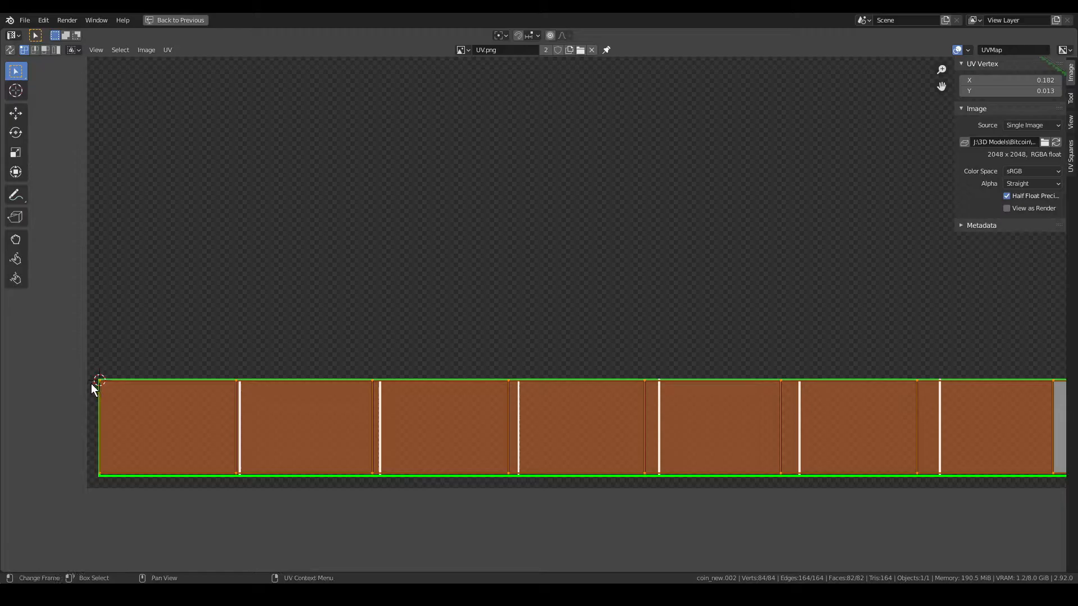
{"action": "left_click", "coordinate": [496, 35]}
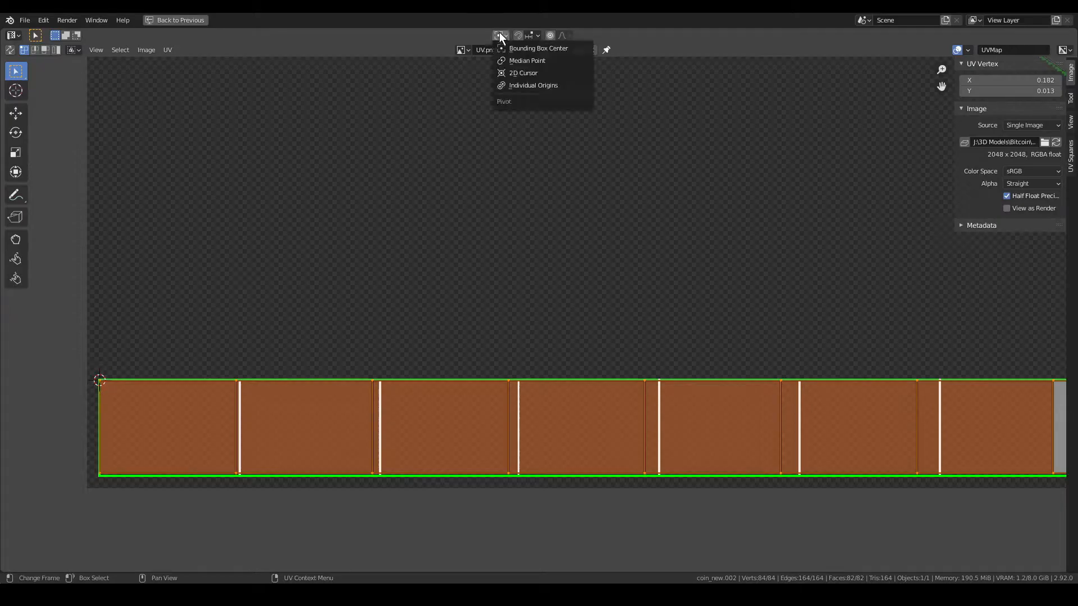
{"action": "left_click", "coordinate": [519, 75]}
{"action": "scroll", "coordinate": [584, 247], "scroll_direction": "down", "scroll_amount": 6}
{"action": "scroll", "coordinate": [646, 314], "scroll_direction": "right", "scroll_amount": 3, "text": "ctrl"}
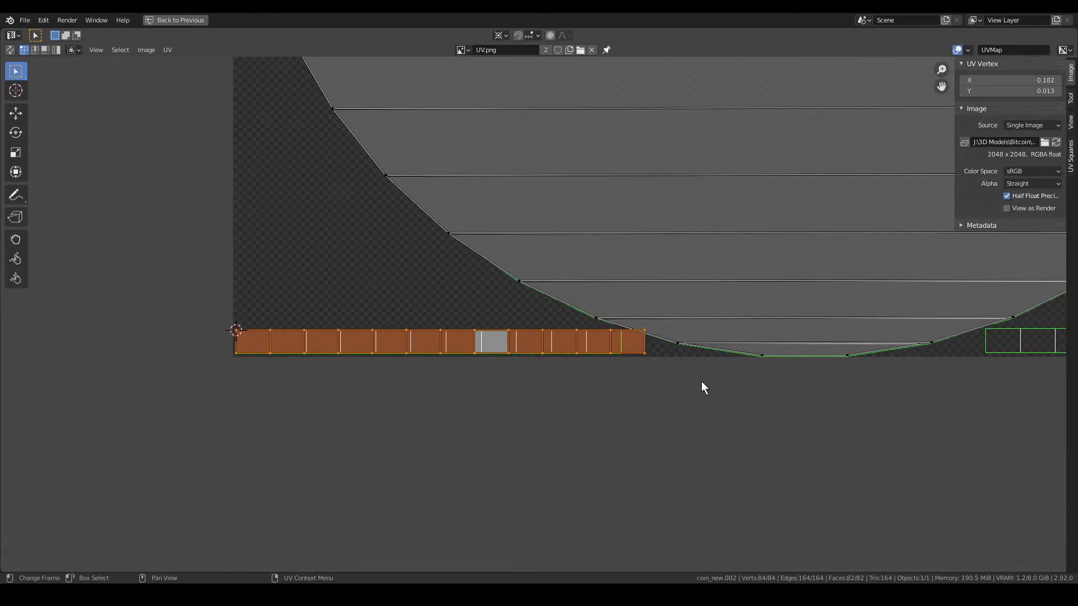
{"action": "scroll", "coordinate": [701, 381], "scroll_direction": "up", "scroll_amount": 2}
{"action": "middle_click_drag", "start_coordinate": [701, 382], "coordinate": [718, 347]}
{"action": "key", "text": "s"}
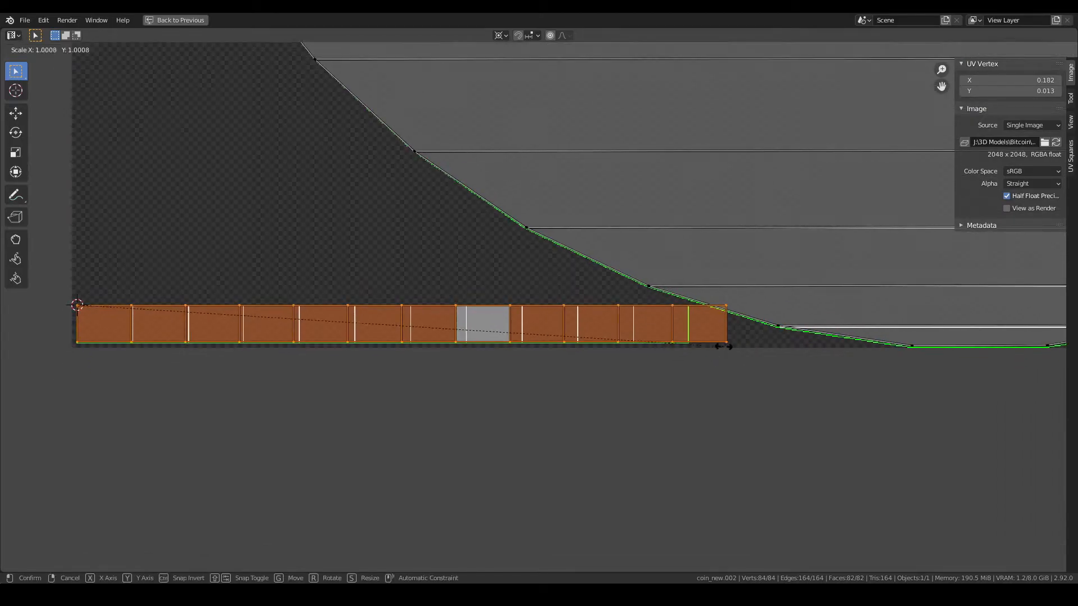
{"action": "left_click", "coordinate": [887, 330]}
- Scale the rim strip up slightly more so its segments match the outline's white divisions, at about X 0.187
{"action": "scroll", "coordinate": [771, 364], "scroll_direction": "up", "scroll_amount": 5}
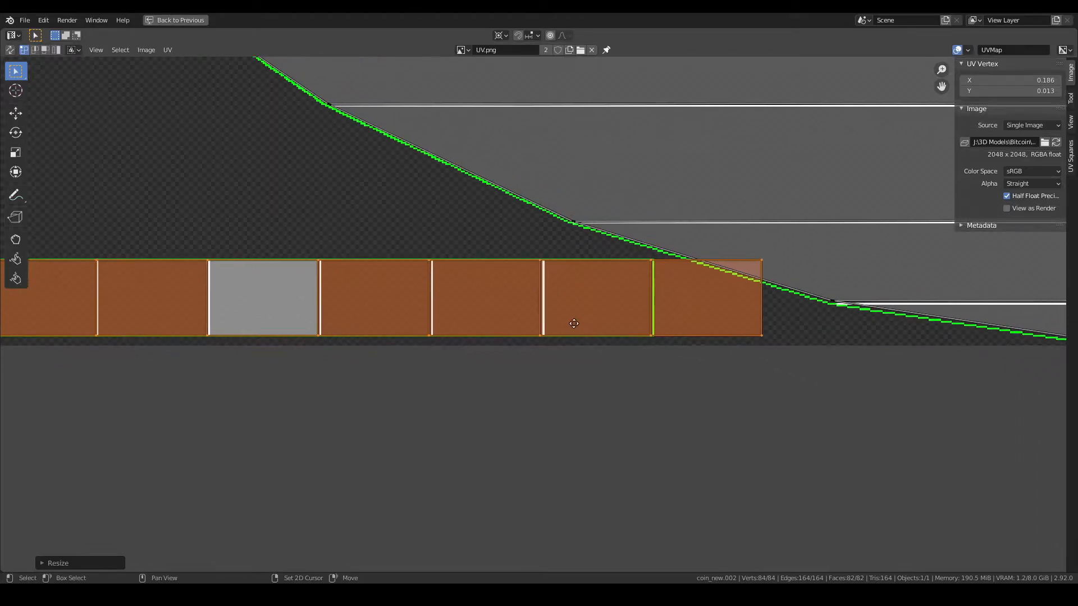
{"action": "middle_click_drag", "start_coordinate": [690, 335], "coordinate": [612, 328]}
{"action": "scroll", "coordinate": [611, 328], "scroll_direction": "up", "scroll_amount": 2}
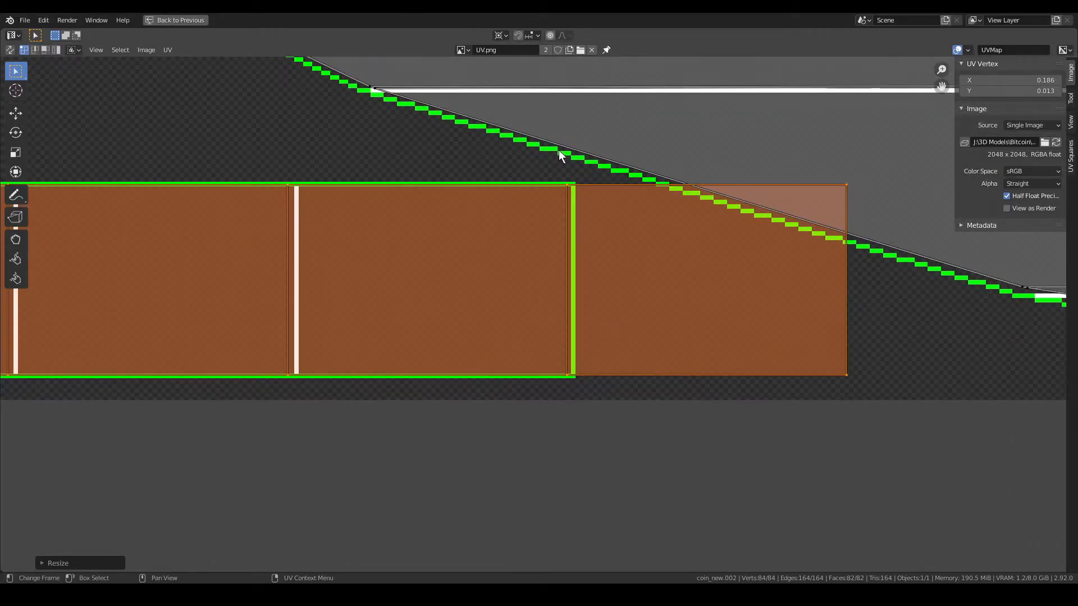
{"action": "key", "text": "s"}
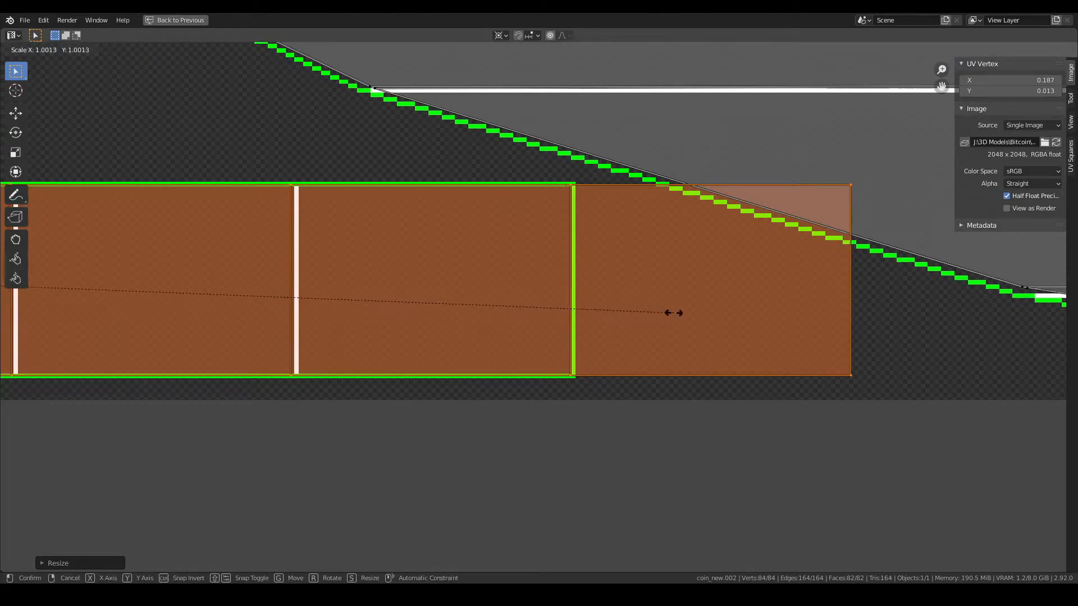
{"action": "left_click", "coordinate": [699, 313]}
{"action": "scroll", "coordinate": [684, 320], "scroll_direction": "down", "scroll_amount": 2}
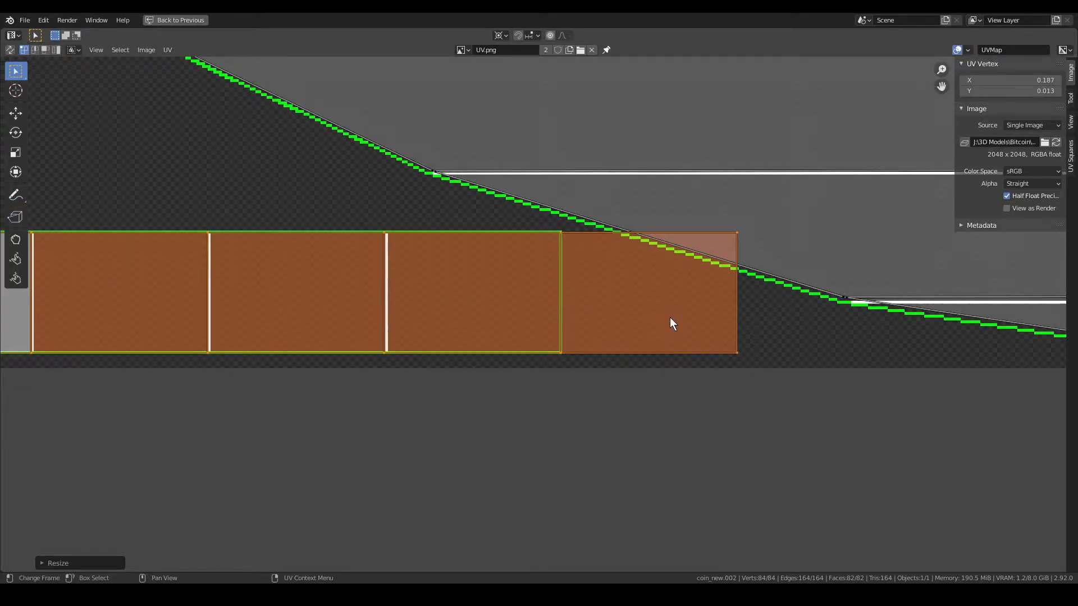
- In face selection mode, rip the end face extending past the green outline off the strip and place it at about X 0.359
{"action": "key", "text": "3"}
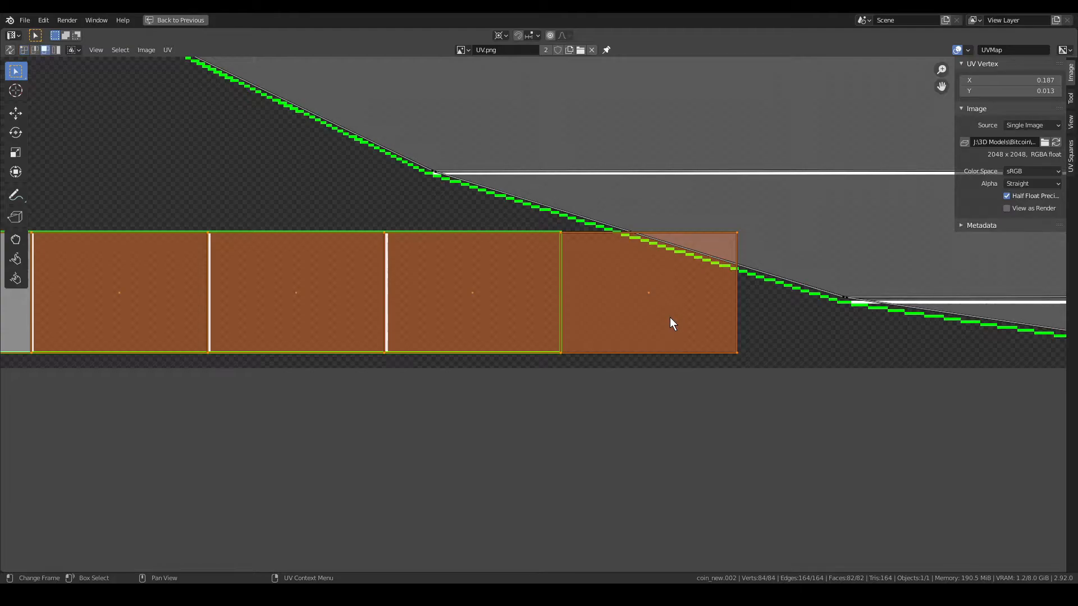
{"action": "left_click", "coordinate": [660, 293]}
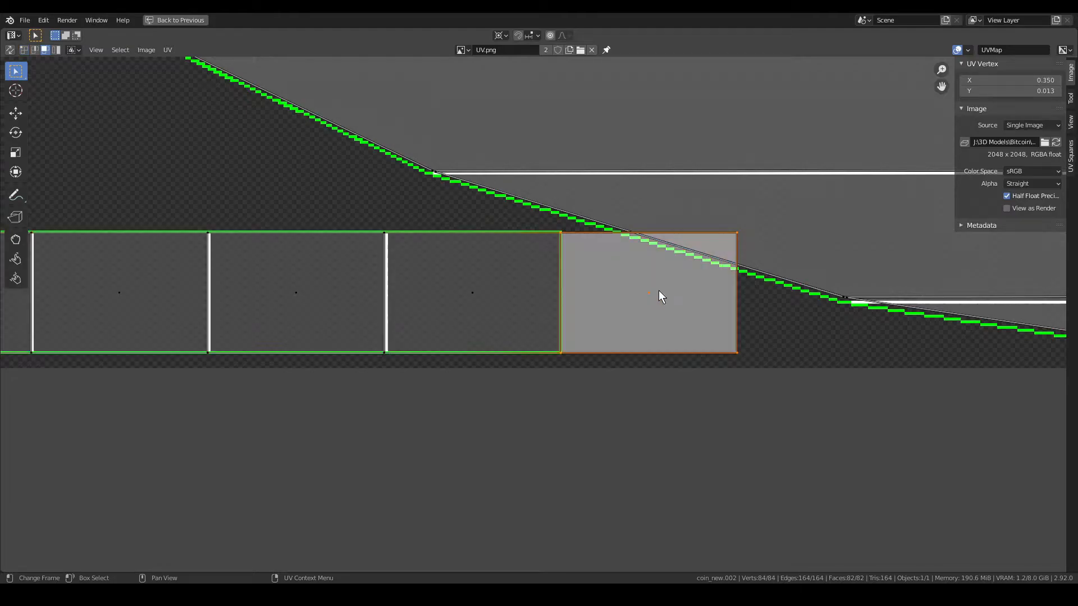
{"action": "key", "text": "g"}
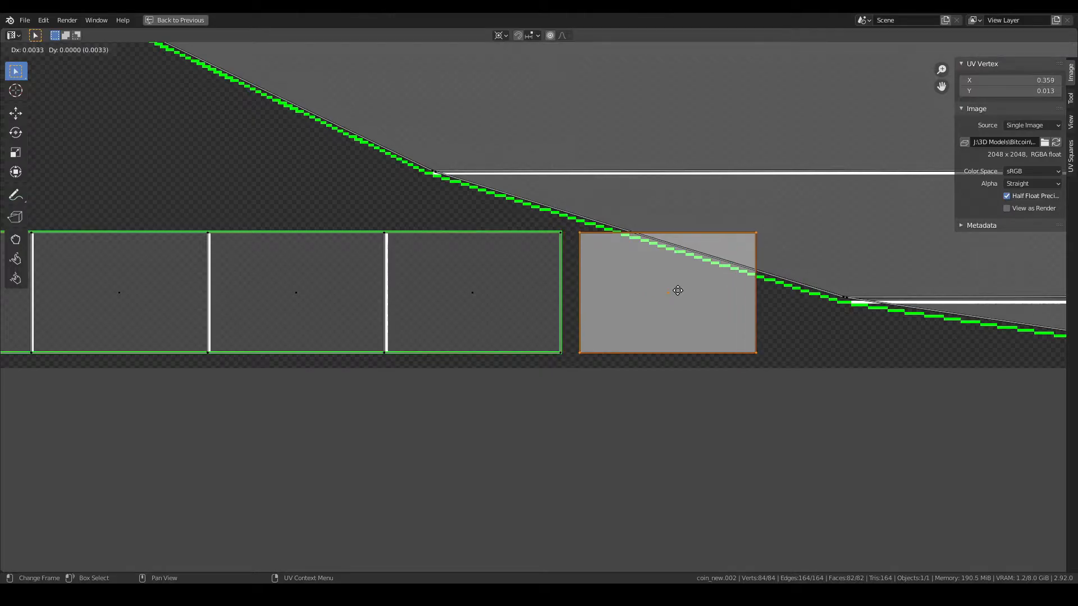
{"action": "left_click", "coordinate": [678, 291]}
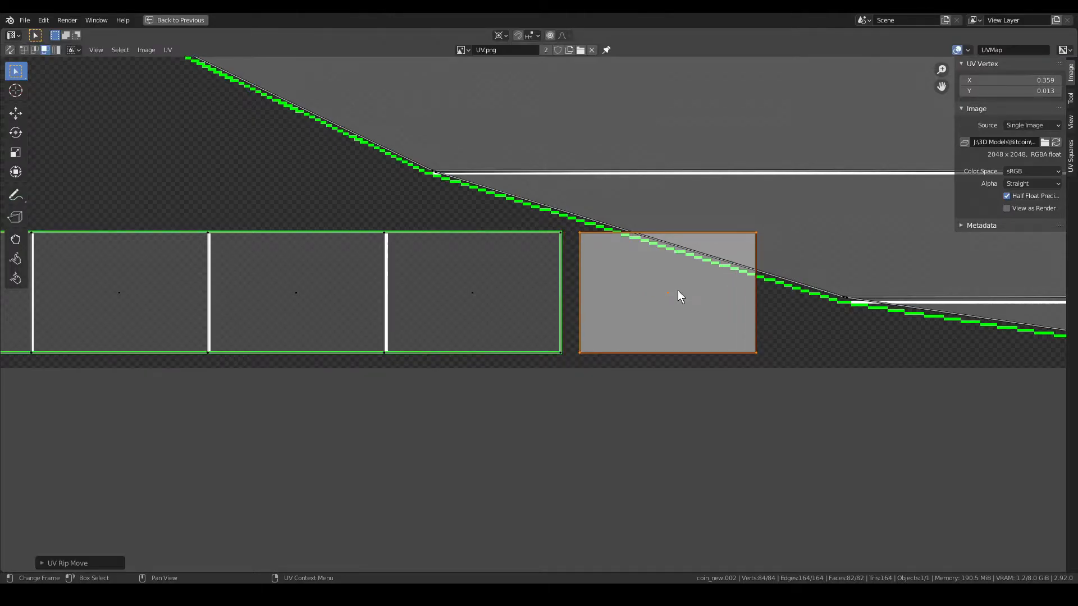
{"action": "scroll", "coordinate": [678, 291], "scroll_direction": "down", "scroll_amount": 4}
- Move the detached end face back 0.034 along X onto the outline's last segment, at about X 0.325
{"action": "key", "text": "ctrl+space"}
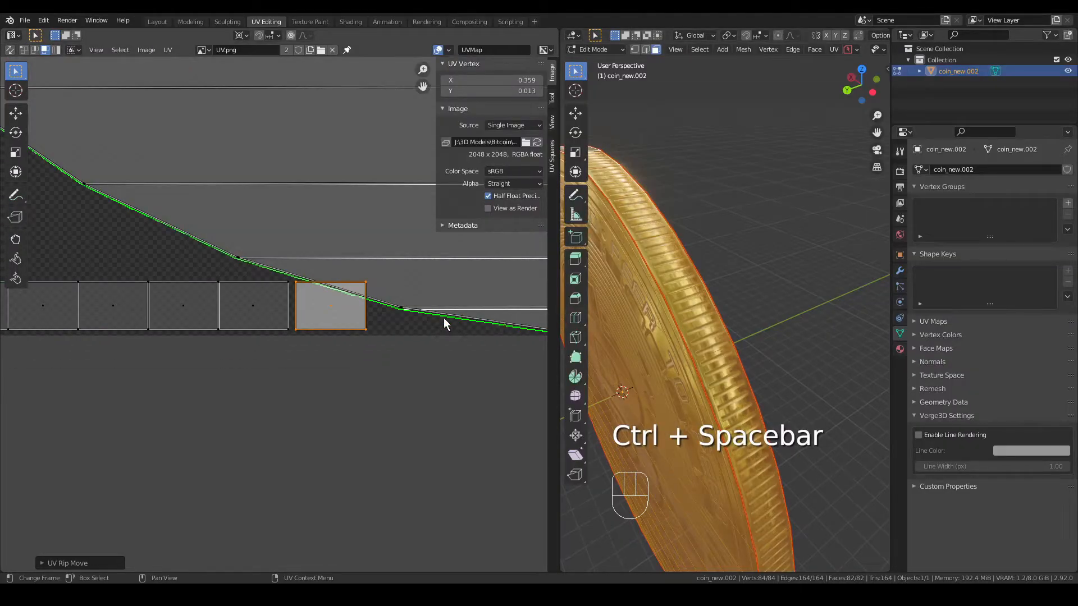
{"action": "key", "text": "v"}
{"action": "scroll", "coordinate": [258, 331], "scroll_direction": "up", "scroll_amount": 1}
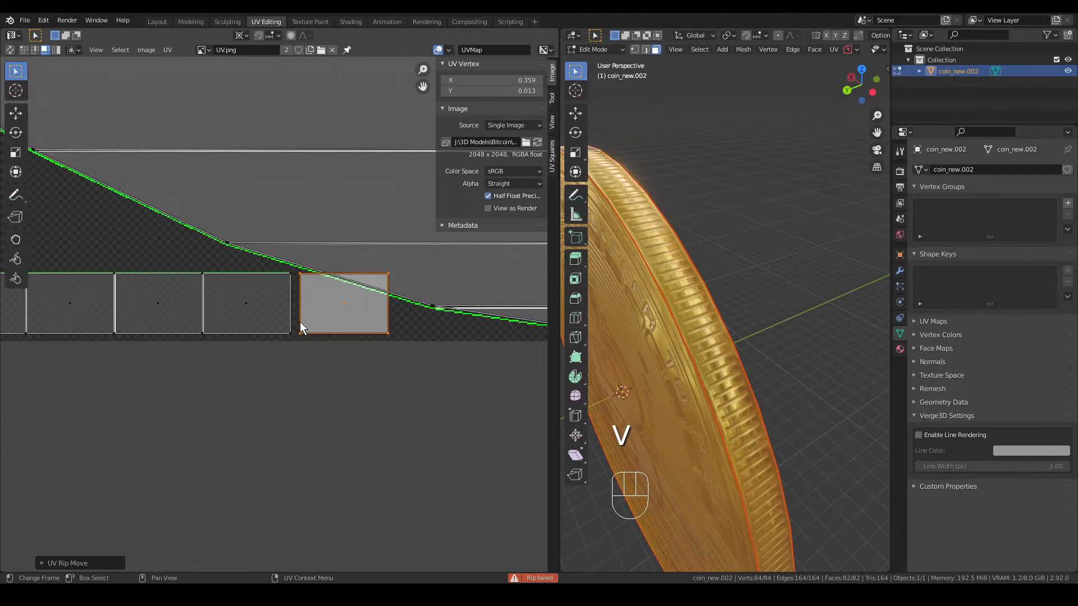
{"action": "key", "text": "ctrl+space"}
{"action": "scroll", "coordinate": [634, 319], "scroll_direction": "up", "scroll_amount": 4}
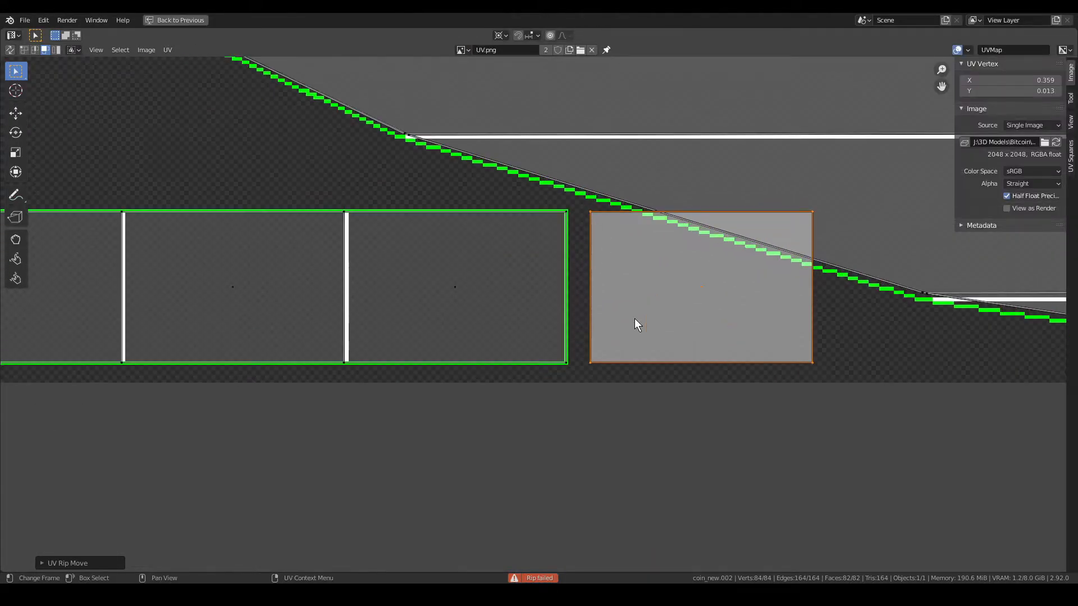
{"action": "key", "text": "g"}
{"action": "key", "text": "x"}
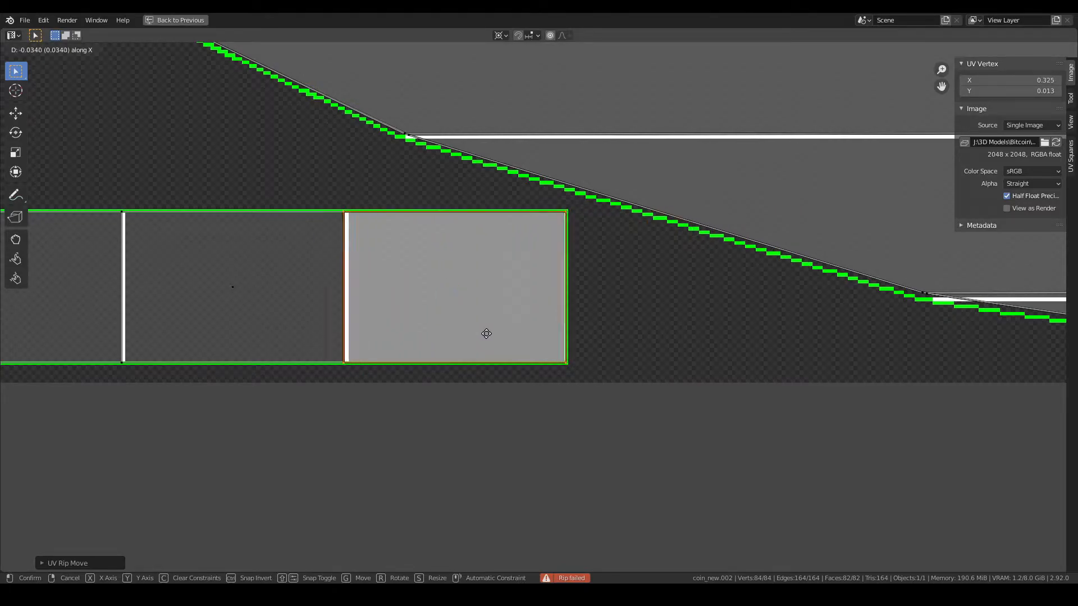
{"action": "left_click", "coordinate": [489, 333]}
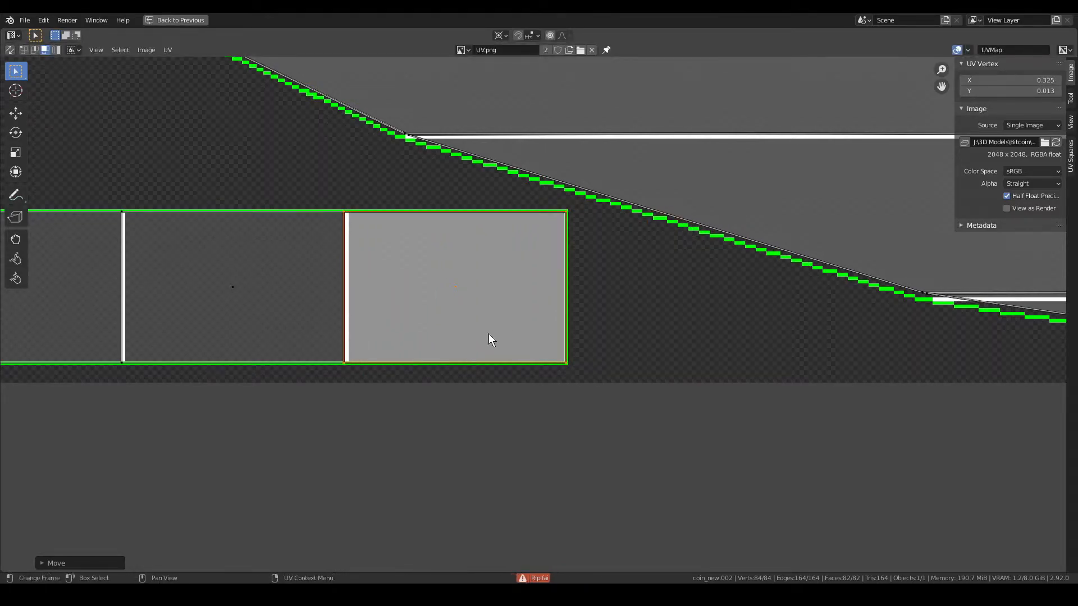
- Inspect the coin's rim in the 3D view and select the leftmost of the vertical rim strips beside the layout
{"action": "key", "text": "ctrl+space"}
{"action": "middle_click_drag", "start_coordinate": [836, 390], "coordinate": [814, 426]}
{"action": "scroll", "coordinate": [120, 342], "scroll_direction": "down", "scroll_amount": 13}
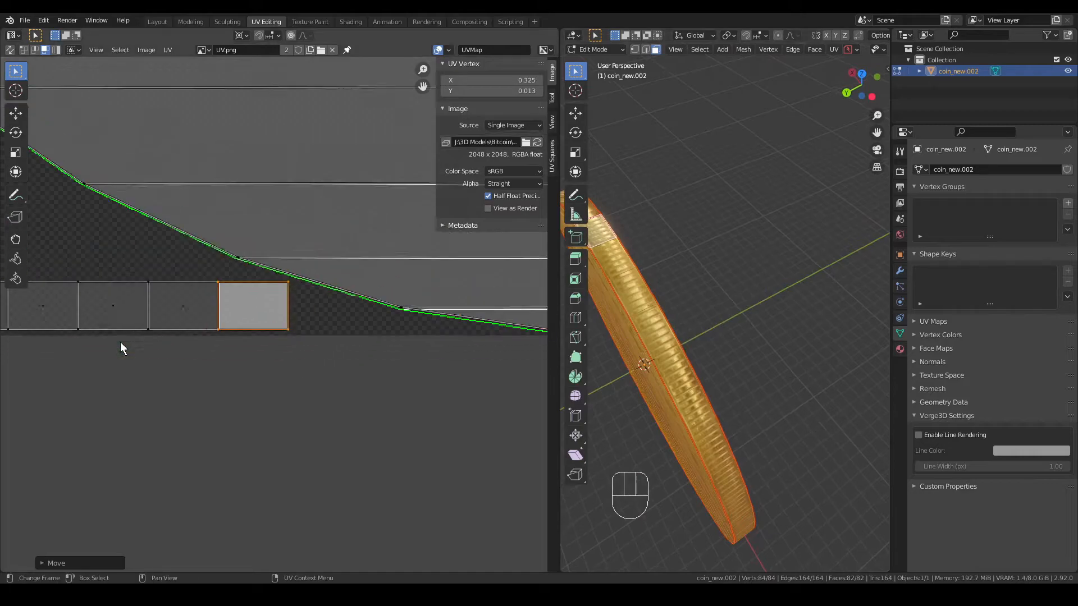
{"action": "middle_click_drag", "start_coordinate": [155, 234], "coordinate": [247, 381], "text": "shift"}
{"action": "scroll", "coordinate": [134, 154], "scroll_direction": "up", "scroll_amount": 2}
{"action": "middle_click_drag", "start_coordinate": [159, 159], "coordinate": [188, 287], "text": "shift"}
{"action": "left_click_drag", "start_coordinate": [92, 106], "coordinate": [134, 138]}
{"action": "key", "text": "ctrl+l"}
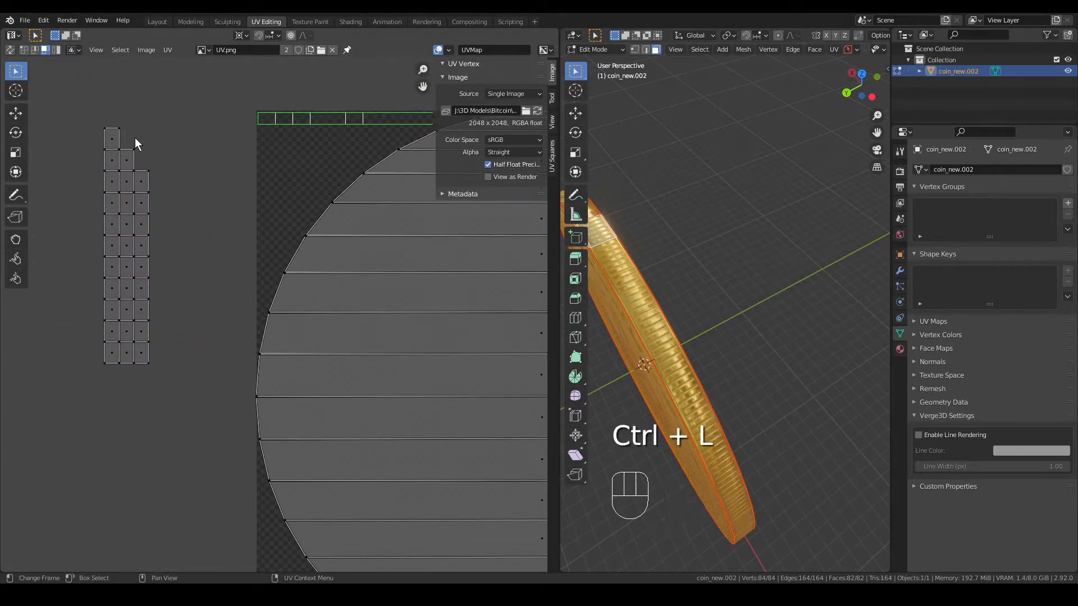
{"action": "left_click", "coordinate": [121, 130]}
{"action": "key", "text": "ctrl+l"}
{"action": "key", "text": "ctrl+space"}
- Examine the green strip outlines along the layout's upper edge and compare them with the remaining vertical rim strips
{"action": "scroll", "coordinate": [563, 129], "scroll_direction": "up", "scroll_amount": 5}
{"action": "middle_click_drag", "start_coordinate": [563, 129], "coordinate": [420, 571]}
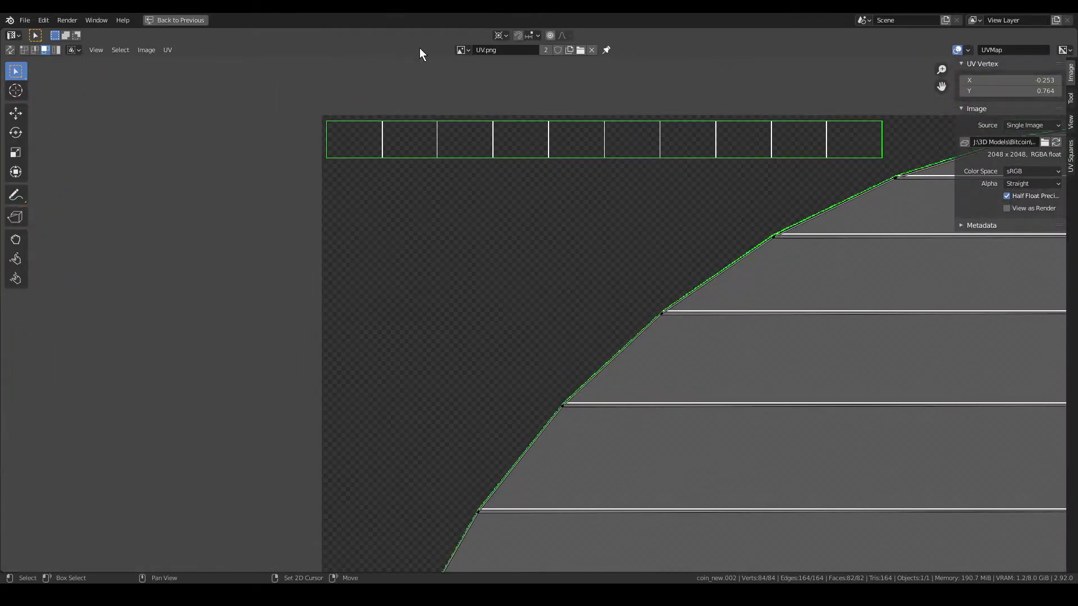
{"action": "middle_click_drag", "start_coordinate": [756, 148], "coordinate": [577, 252]}
{"action": "scroll", "coordinate": [561, 249], "scroll_direction": "up", "scroll_amount": 1}
{"action": "scroll", "coordinate": [435, 234], "scroll_direction": "down", "scroll_amount": 6}
{"action": "scroll", "coordinate": [277, 338], "scroll_direction": "down", "scroll_amount": 2}
{"action": "scroll", "coordinate": [564, 257], "scroll_direction": "up", "scroll_amount": 7}
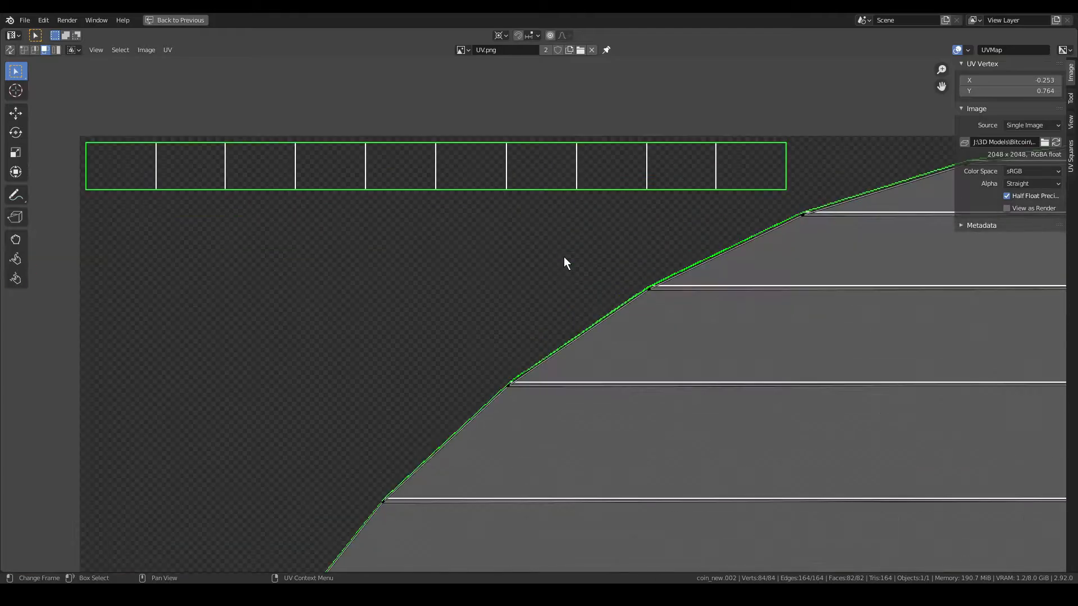
{"action": "scroll", "coordinate": [498, 339], "scroll_direction": "down", "scroll_amount": 6}
{"action": "middle_click_drag", "start_coordinate": [798, 321], "coordinate": [594, 298]}
{"action": "scroll", "coordinate": [744, 313], "scroll_direction": "up", "scroll_amount": 7}
{"action": "middle_click_drag", "start_coordinate": [749, 313], "coordinate": [548, 311]}
{"action": "scroll", "coordinate": [549, 311], "scroll_direction": "down", "scroll_amount": 8}
{"action": "middle_click_drag", "start_coordinate": [167, 364], "coordinate": [405, 304], "text": "shift"}
{"action": "scroll", "coordinate": [393, 305], "scroll_direction": "up", "scroll_amount": 3}
{"action": "middle_click_drag", "start_coordinate": [308, 282], "coordinate": [375, 258]}
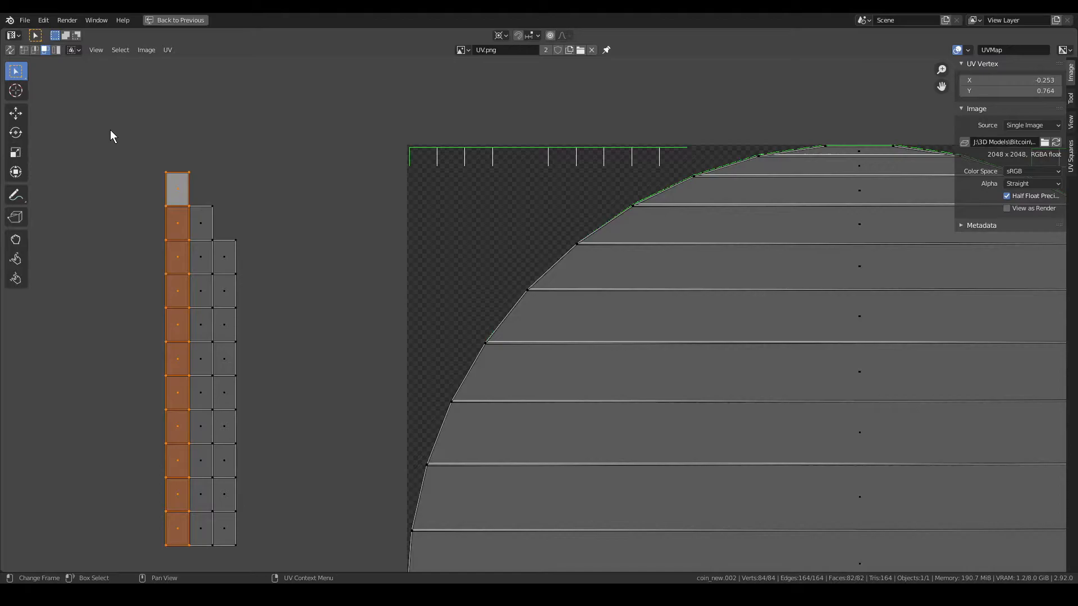
- Try rotating the top face of the leftmost vertical strip about the 2D cursor, and undo the rotation
{"action": "left_click_drag", "start_coordinate": [110, 129], "coordinate": [297, 382]}
{"action": "key", "text": "ctrl+l"}
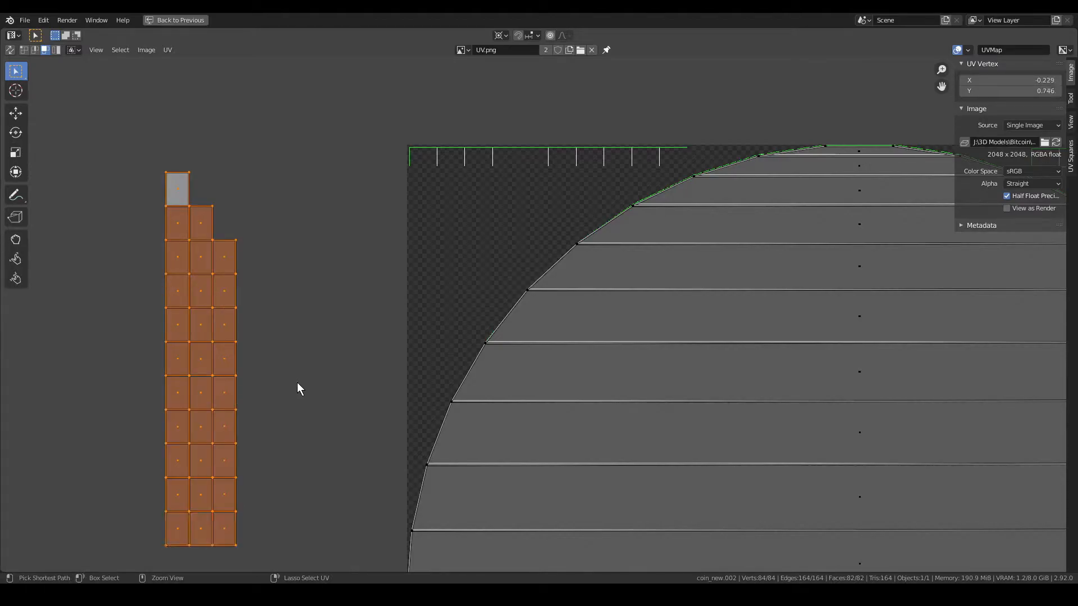
{"action": "left_click_drag", "start_coordinate": [89, 92], "coordinate": [226, 181]}
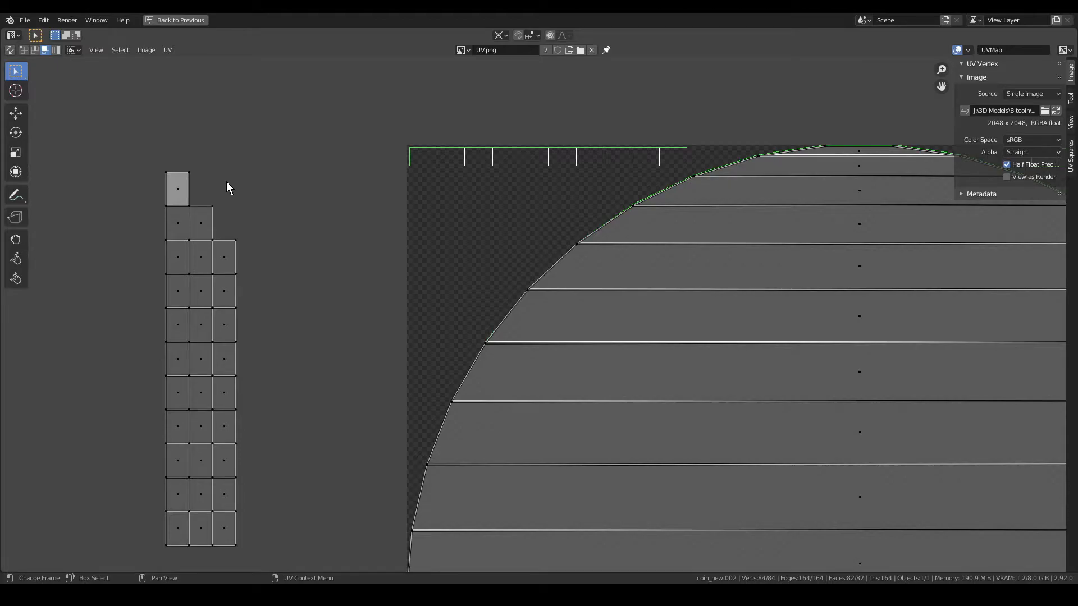
{"action": "left_click", "coordinate": [179, 189]}
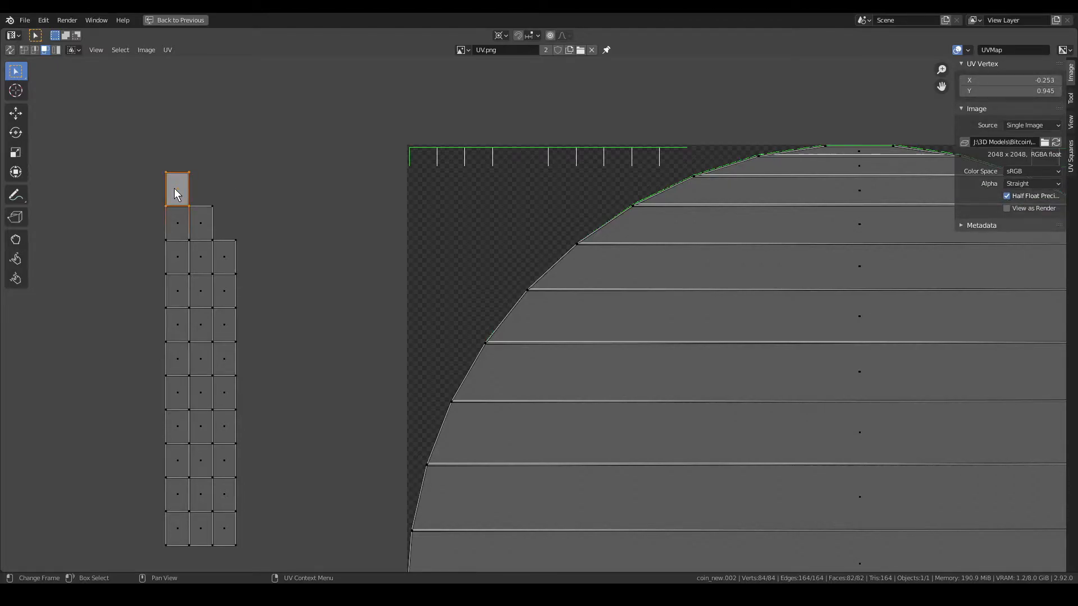
{"action": "key", "text": "r"}
{"action": "left_click", "coordinate": [174, 194]}
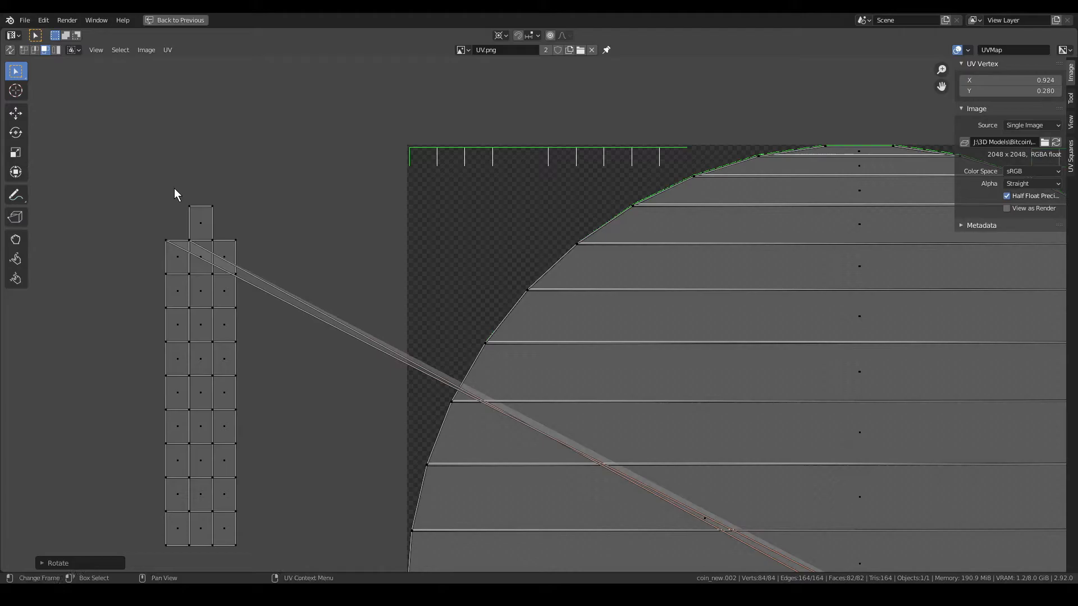
{"action": "key", "text": "ctrl+z"}
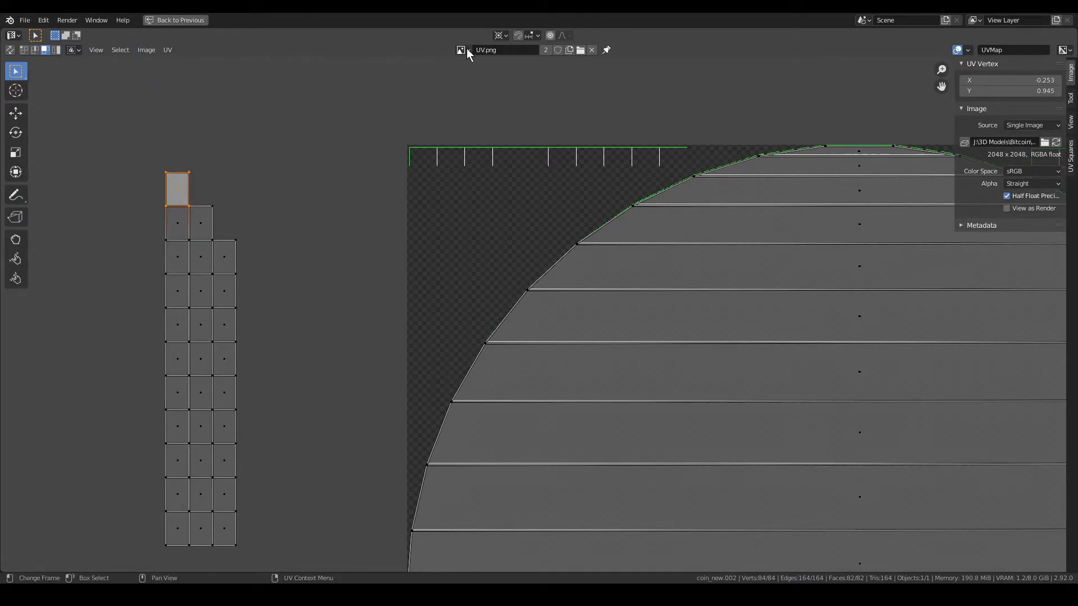
- Switch the pivot to Bounding Box Center, deselect everything, and return the pivot to 2D Cursor
{"action": "key", "text": "Home"}
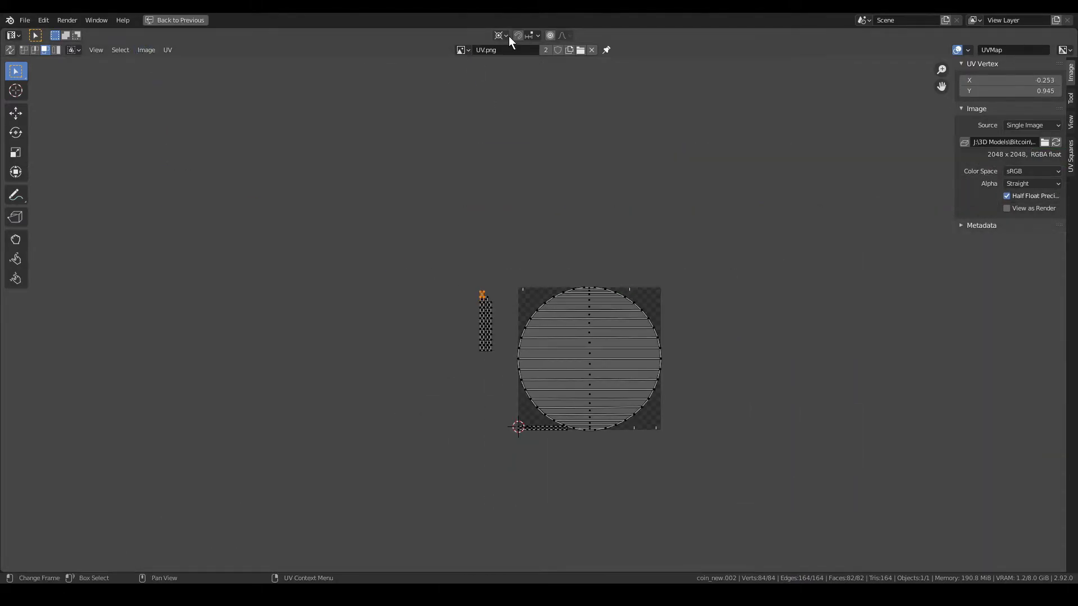
{"action": "left_click", "coordinate": [505, 36]}
{"action": "left_click", "coordinate": [514, 47]}
{"action": "scroll", "coordinate": [571, 218], "scroll_direction": "up", "scroll_amount": 6}
{"action": "scroll", "coordinate": [571, 217], "scroll_direction": "down", "scroll_amount": 4}
{"action": "key", "text": "alt+a"}
{"action": "left_click", "coordinate": [496, 35]}
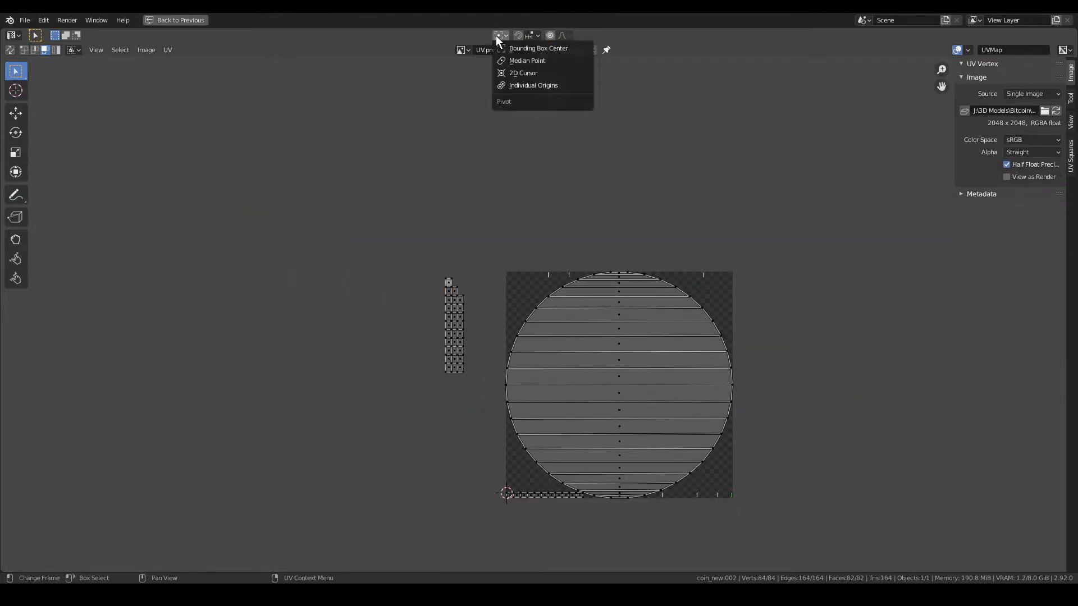
{"action": "middle_click_drag", "start_coordinate": [558, 204], "coordinate": [544, 107]}
{"action": "left_click", "coordinate": [500, 36]}
{"action": "left_click", "coordinate": [517, 70]}
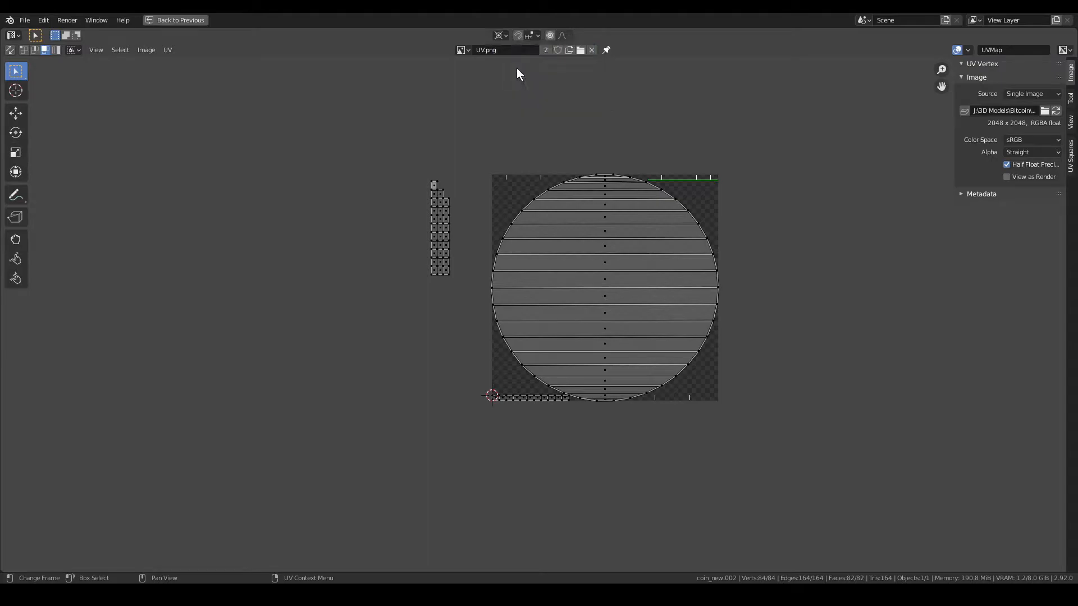
- Select the whole leftmost vertical strip in vertex mode and try rotating it about the 2D cursor
{"action": "key", "text": "1"}
{"action": "left_click", "coordinate": [430, 183]}
{"action": "left_click", "coordinate": [428, 183], "text": "alt"}
{"action": "key", "text": "r"}
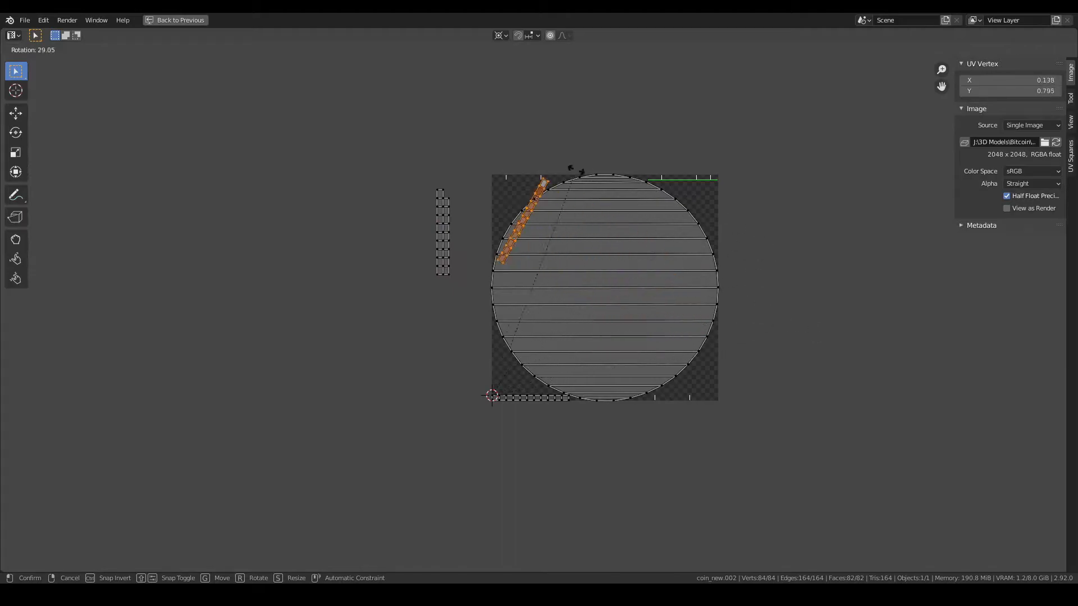
{"action": "right_click", "coordinate": [459, 177]}
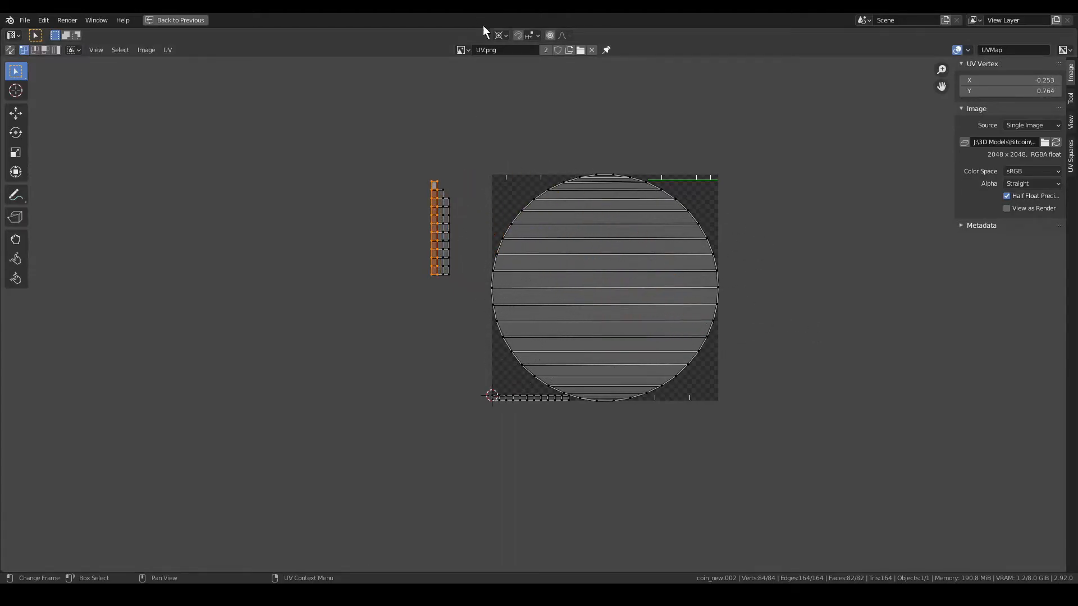
- Set the pivot to Bounding Box Center, rotate the selected rim strip 90 degrees, and move it onto the layout's upper-left strip outline
{"action": "scroll", "coordinate": [477, 158], "scroll_direction": "up", "scroll_amount": 2}
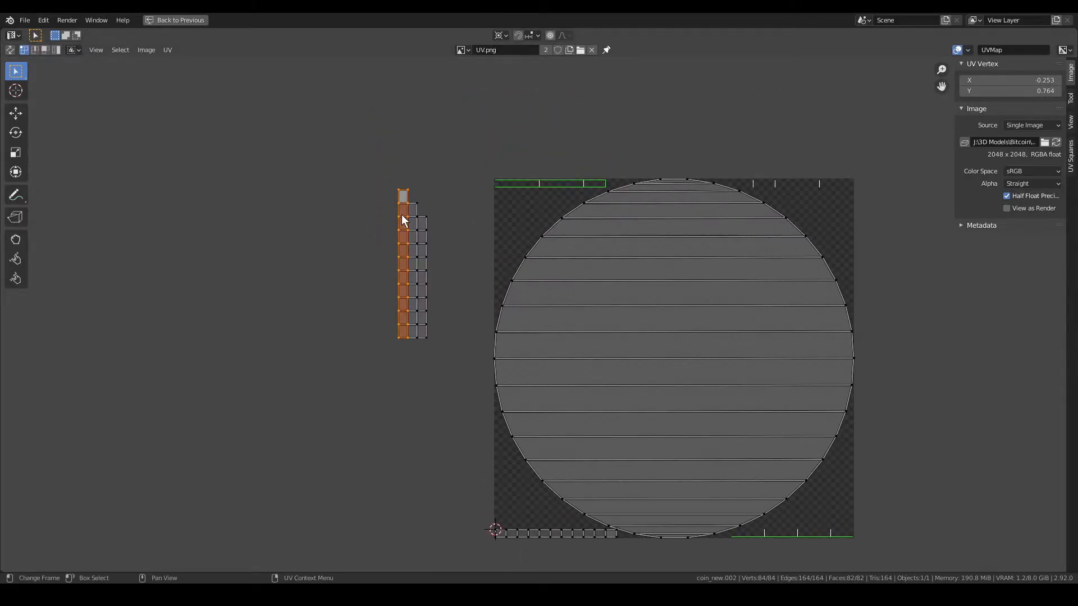
{"action": "left_click", "coordinate": [501, 33]}
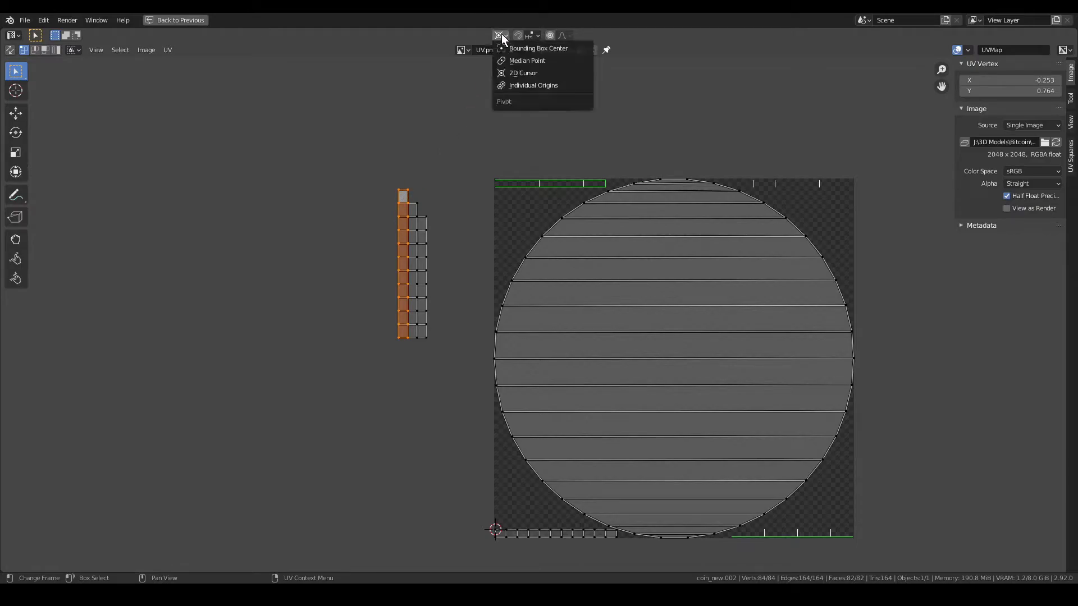
{"action": "left_click", "coordinate": [531, 47]}
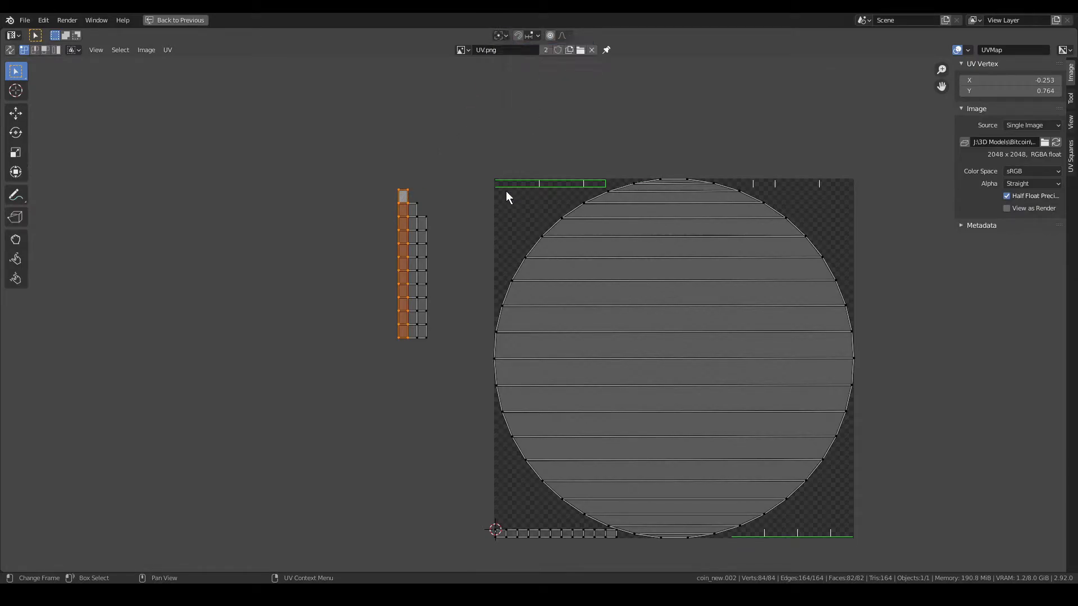
{"action": "type", "text": "r90"}
{"action": "key", "text": "Return"}
{"action": "key", "text": "g"}
{"action": "left_click", "coordinate": [715, 232]}
- Align the rotated strip's upper-left corner exactly with the corner of the green outline
{"action": "scroll", "coordinate": [546, 169], "scroll_direction": "up", "scroll_amount": 6}
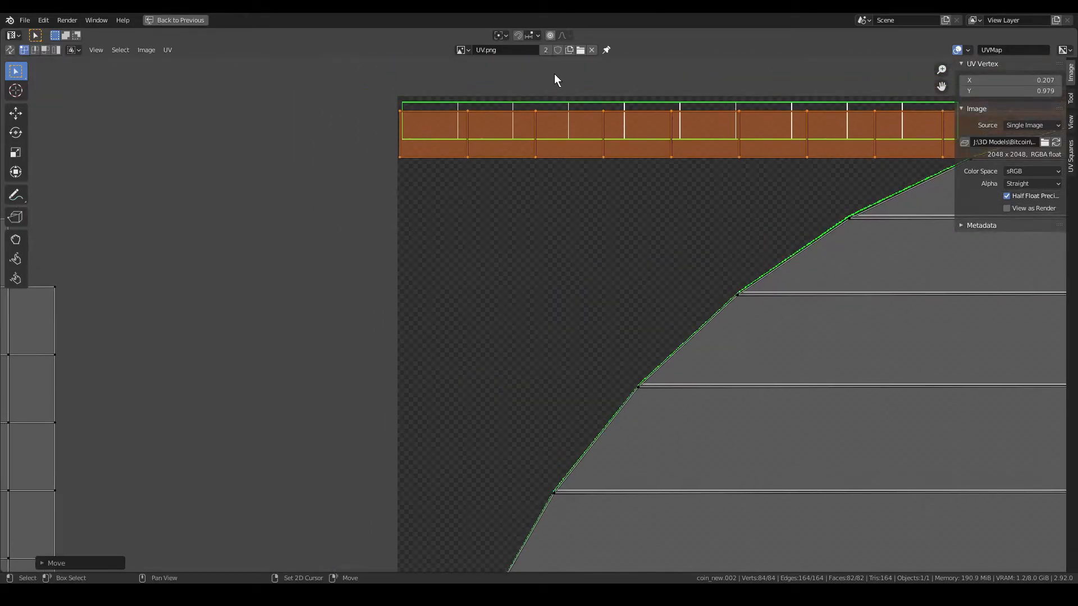
{"action": "middle_click_drag", "start_coordinate": [415, 140], "coordinate": [380, 274]}
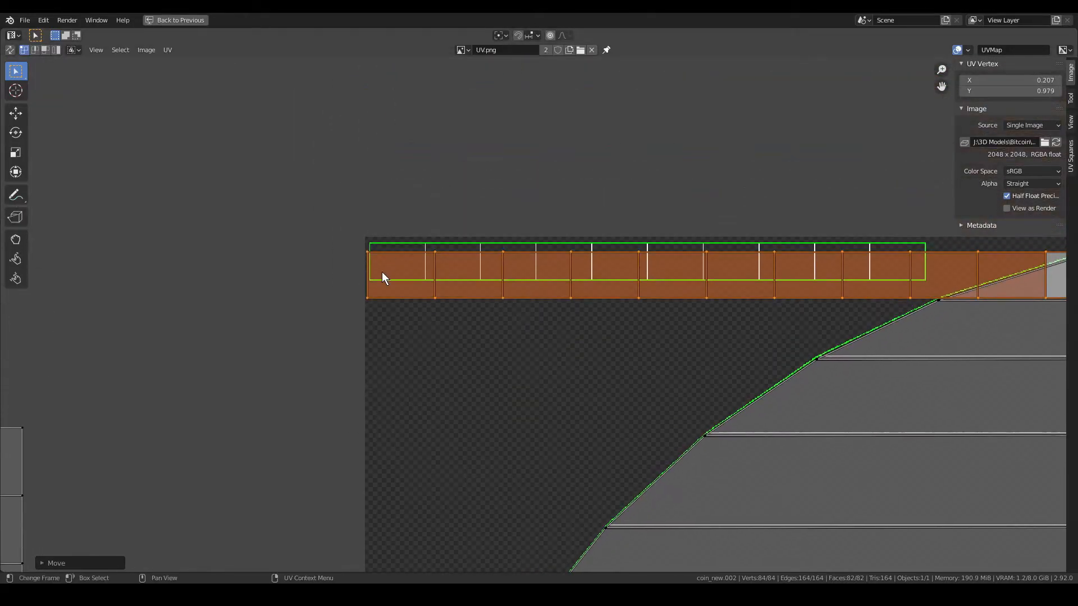
{"action": "scroll", "coordinate": [381, 272], "scroll_direction": "up", "scroll_amount": 4}
{"action": "middle_click_drag", "start_coordinate": [161, 96], "coordinate": [294, 313]}
{"action": "key", "text": "g"}
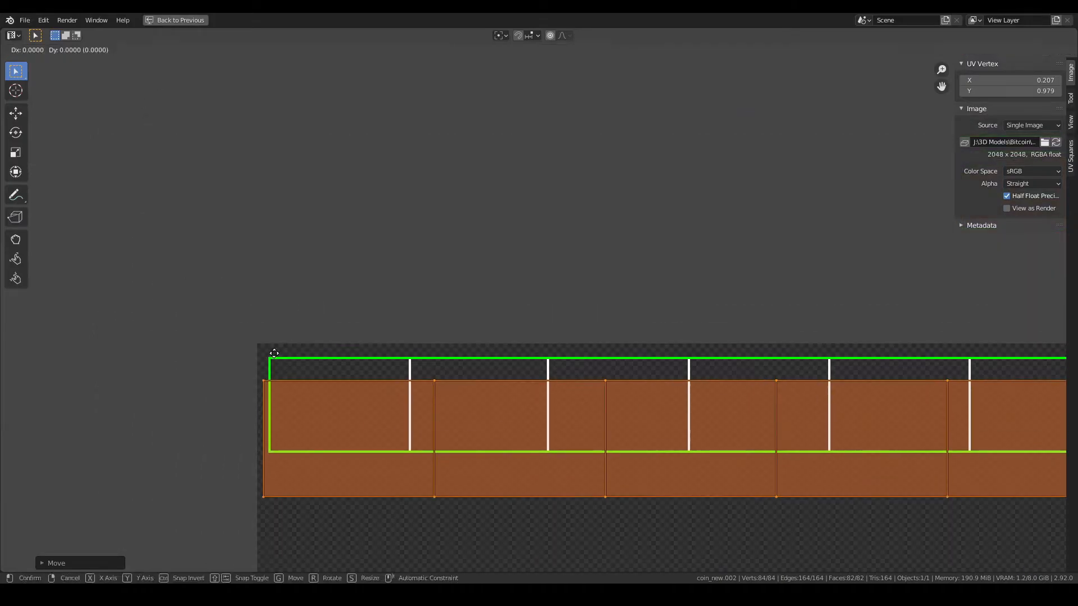
{"action": "left_click", "coordinate": [262, 318]}
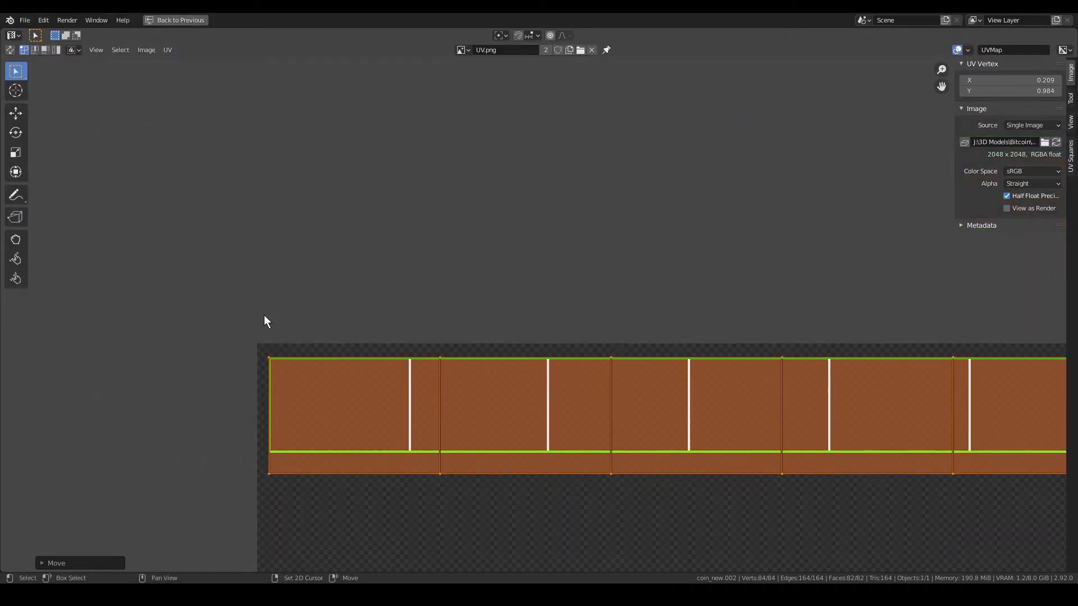
- Snap the 2D cursor to the strip's upper-left corner vertex and reselect the whole linked strip
{"action": "left_click", "coordinate": [285, 373]}
{"action": "key", "text": "shift+s"}
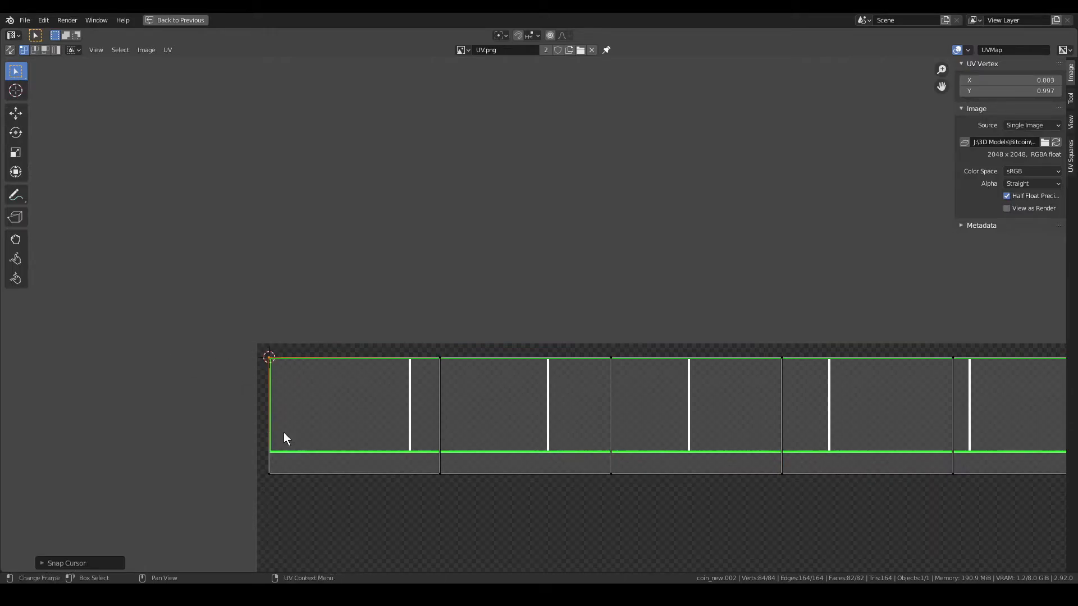
{"action": "scroll", "coordinate": [284, 438], "scroll_direction": "down", "scroll_amount": 4}
{"action": "key", "text": "ctrl+l"}
{"action": "middle_click_drag", "start_coordinate": [839, 377], "coordinate": [528, 381], "text": "shift"}
- Change the pivot to 2D Cursor and scale the strip uniformly to about 0.82 to match the green outline's height
{"action": "key", "text": "s"}
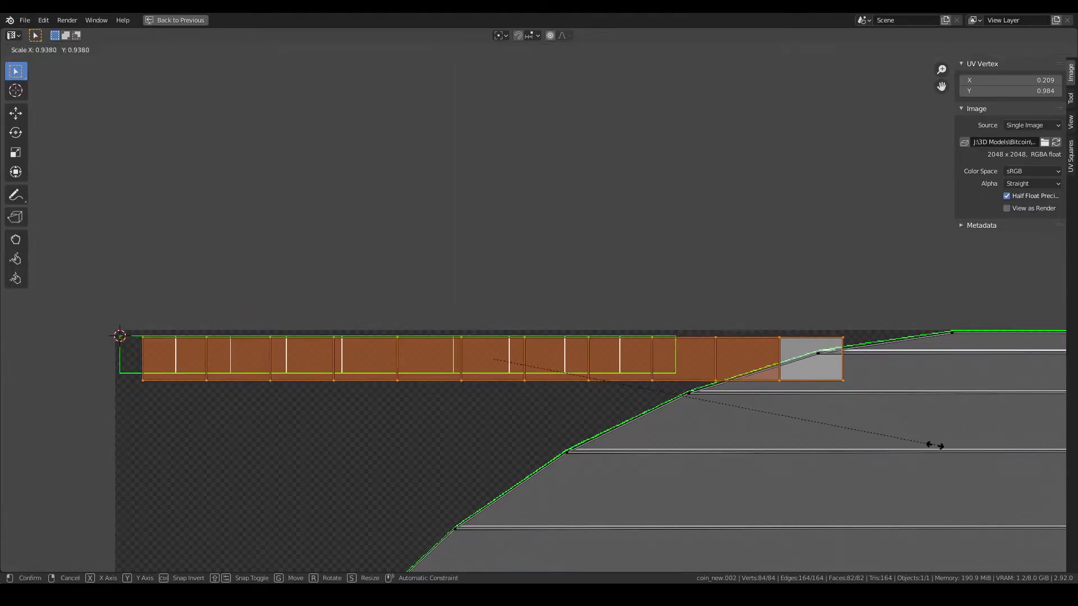
{"action": "right_click", "coordinate": [850, 439]}
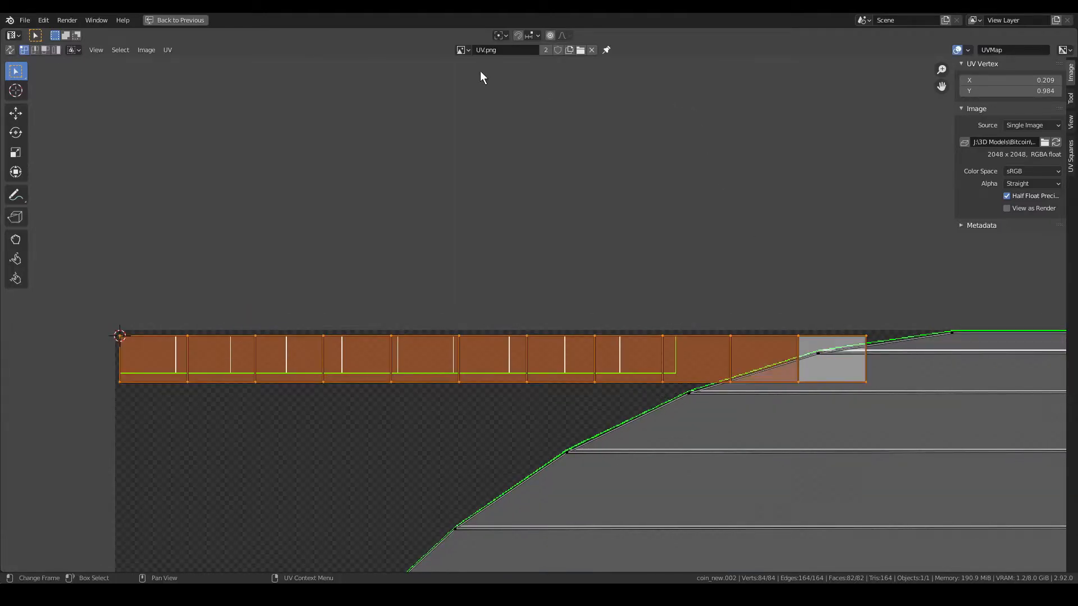
{"action": "left_click", "coordinate": [507, 35]}
{"action": "left_click", "coordinate": [521, 75]}
{"action": "key", "text": "s"}
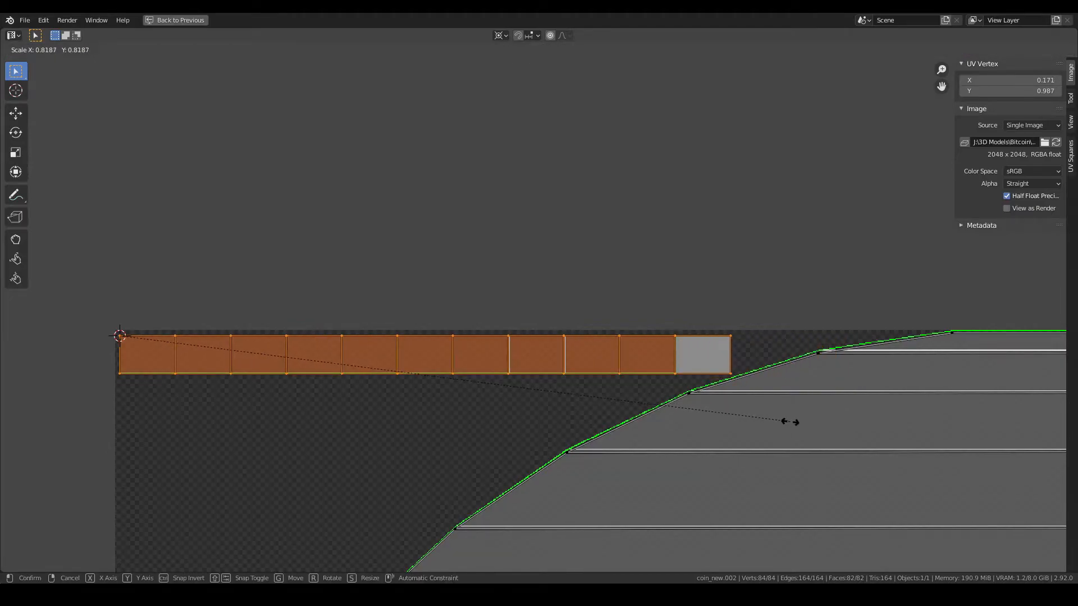
{"action": "left_click", "coordinate": [756, 411]}
- Fine-tune the scale of the upper-left strip against its outline, checking the fit at the far end
{"action": "scroll", "coordinate": [564, 319], "scroll_direction": "up", "scroll_amount": 6}
{"action": "middle_click_drag", "start_coordinate": [564, 320], "coordinate": [147, 80]}
{"action": "scroll", "coordinate": [695, 264], "scroll_direction": "up", "scroll_amount": 3}
{"action": "middle_click_drag", "start_coordinate": [835, 281], "coordinate": [573, 532]}
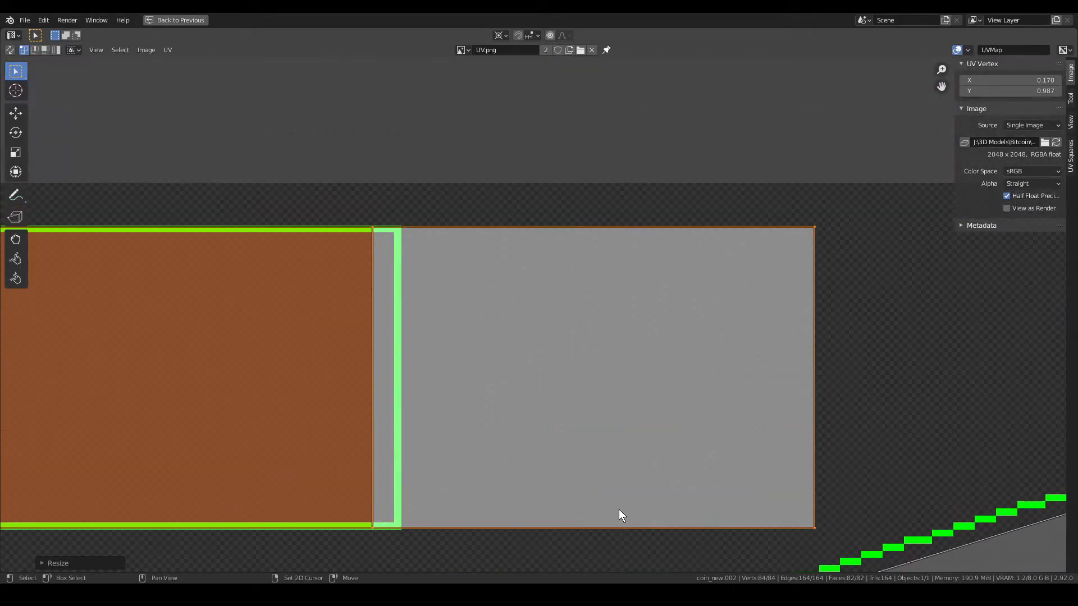
{"action": "key", "text": "s"}
{"action": "left_click", "coordinate": [894, 506]}
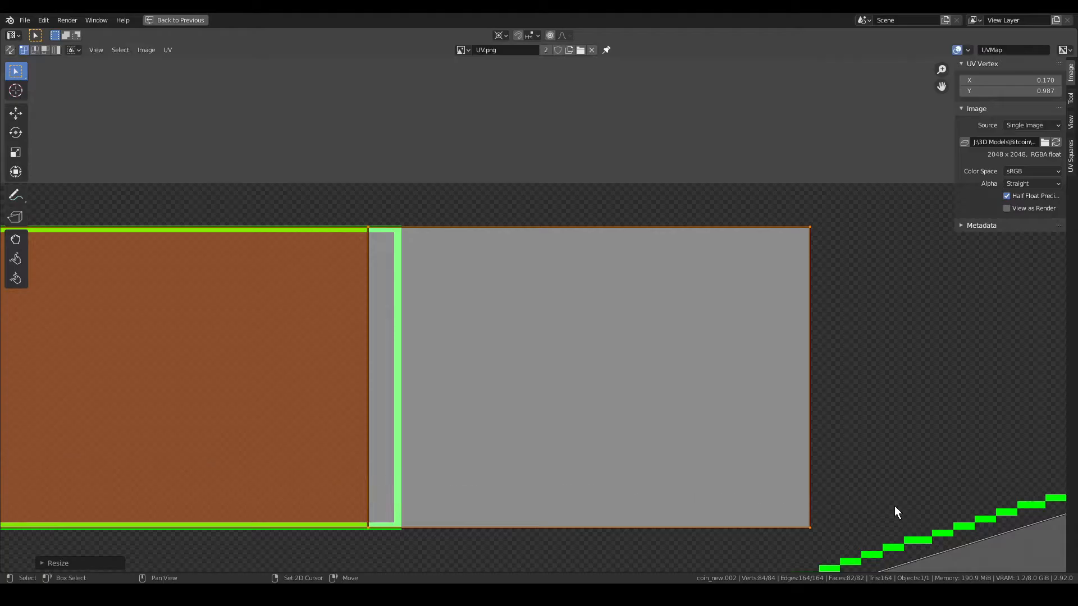
- In face mode, select only the strip's end face that extends beyond the outline, restore the split editor layout, and try moving the face
{"action": "key", "text": "3"}
{"action": "scroll", "coordinate": [574, 377], "scroll_direction": "down", "scroll_amount": 2}
{"action": "middle_click_drag", "start_coordinate": [526, 349], "coordinate": [559, 345]}
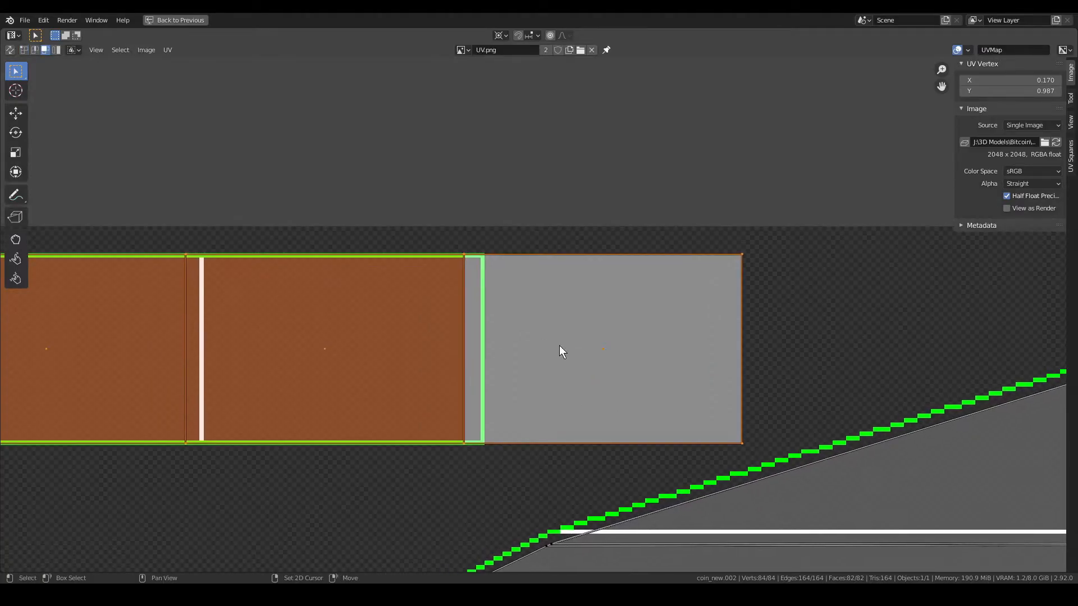
{"action": "key", "text": "alt+a"}
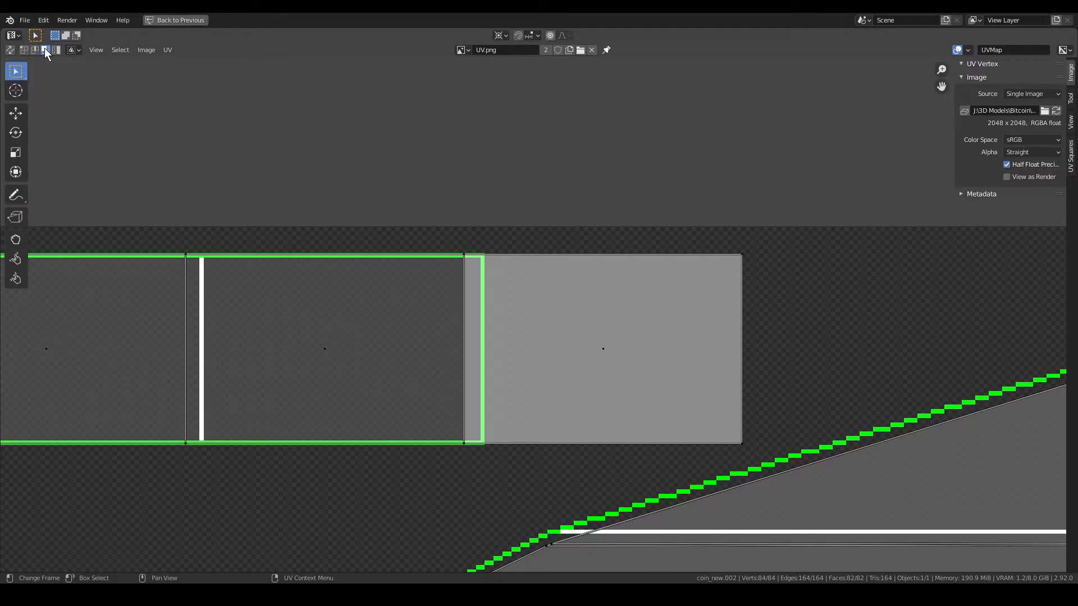
{"action": "left_click", "coordinate": [607, 370]}
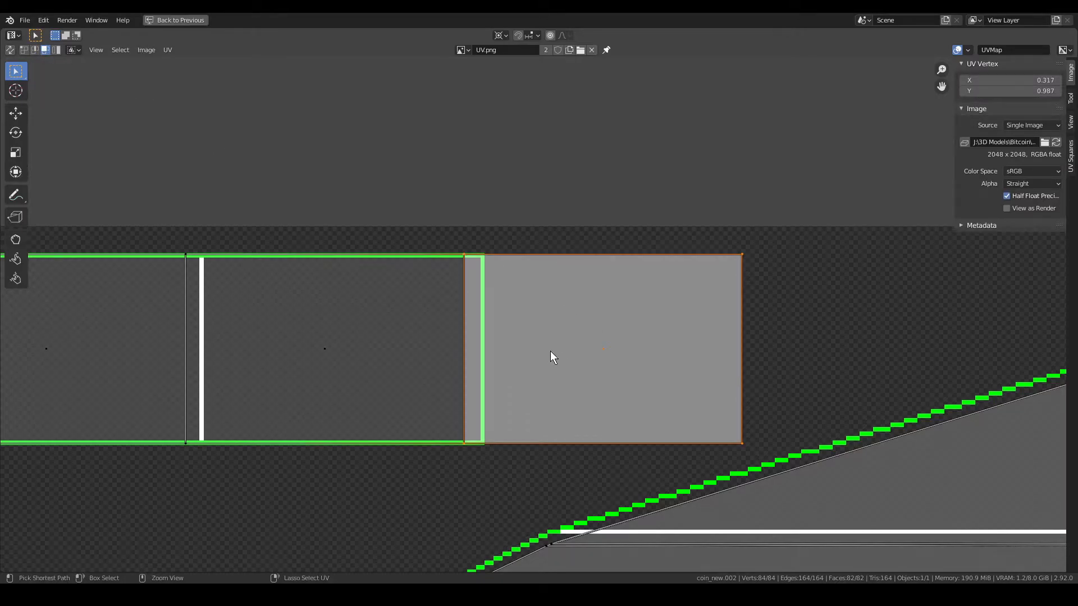
{"action": "key", "text": "ctrl+space"}
{"action": "scroll", "coordinate": [444, 335], "scroll_direction": "down", "scroll_amount": 2}
{"action": "middle_click_drag", "start_coordinate": [338, 347], "coordinate": [356, 353]}
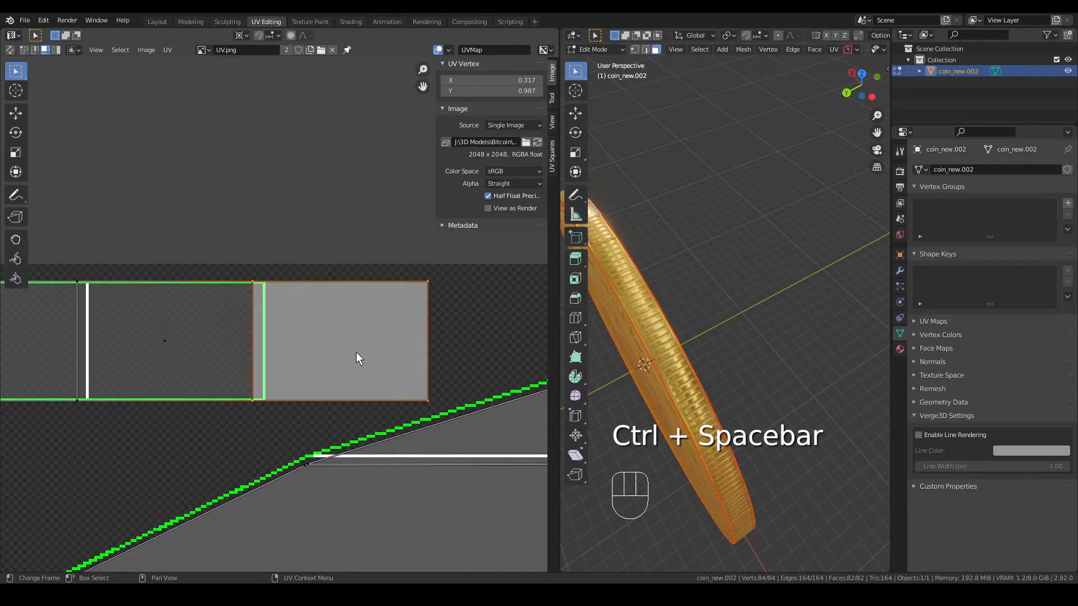
{"action": "key", "text": "g"}
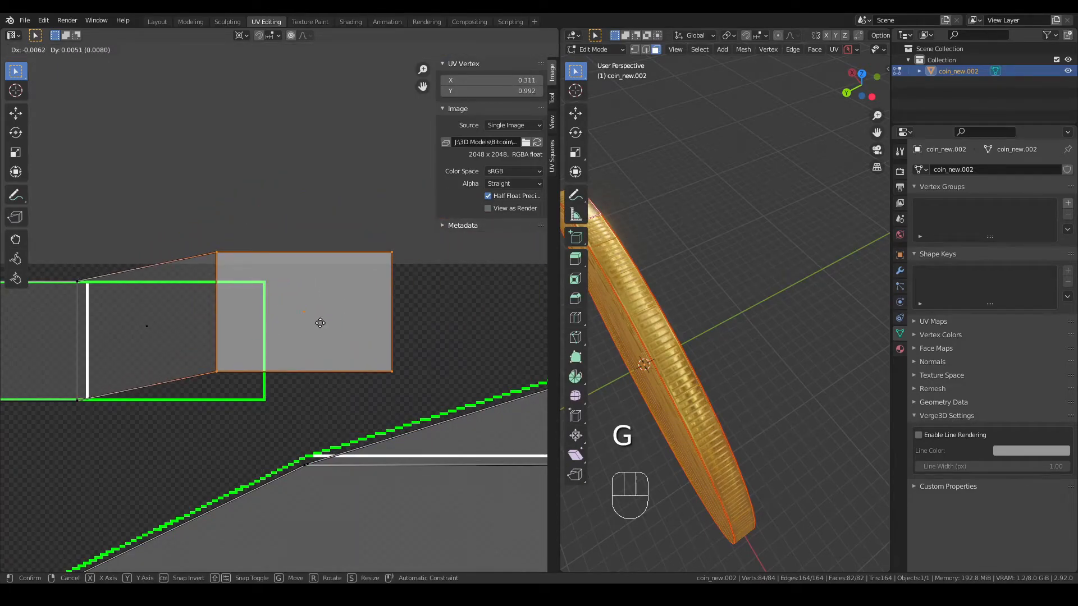
{"action": "right_click", "coordinate": [320, 323]}
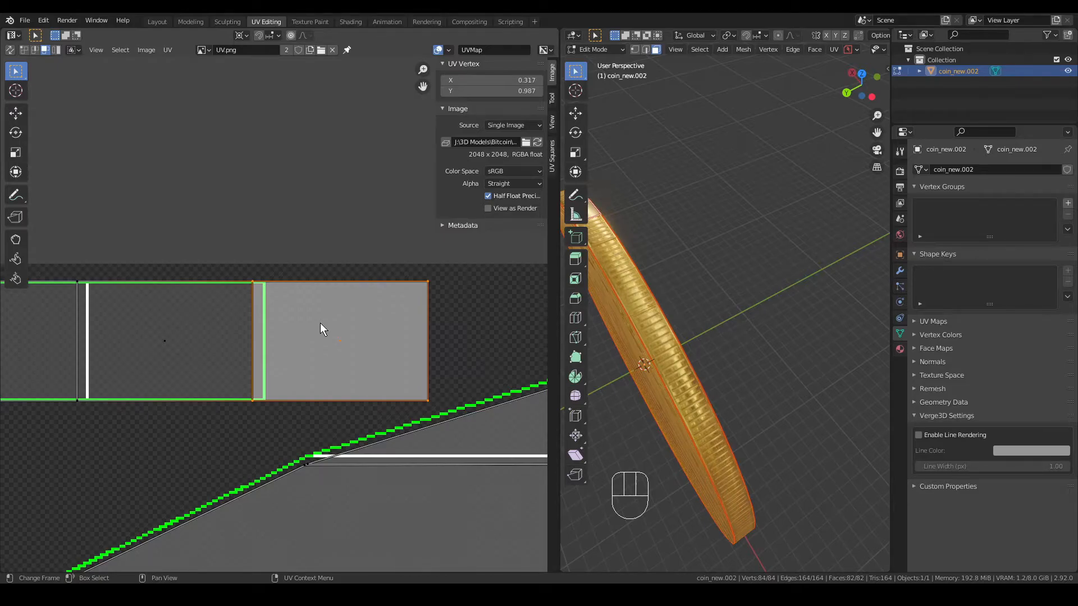
- Rip the end face off the strip and move it along X by about -0.03 to overlap the neighbouring face
{"action": "key", "text": "v"}
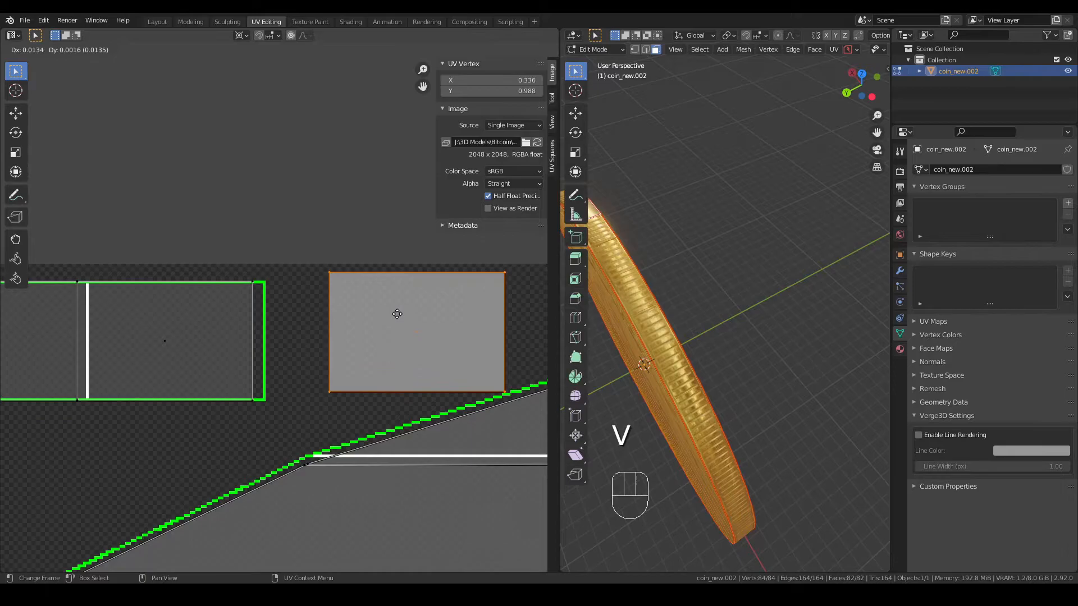
{"action": "left_click", "coordinate": [402, 316]}
{"action": "key", "text": "g"}
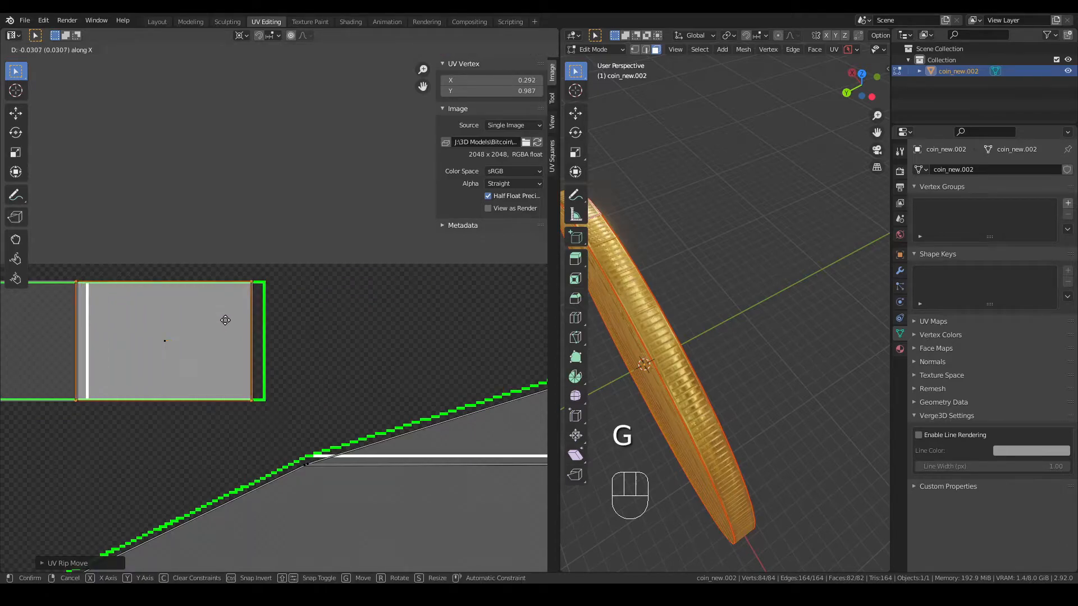
{"action": "key", "text": "shift"}
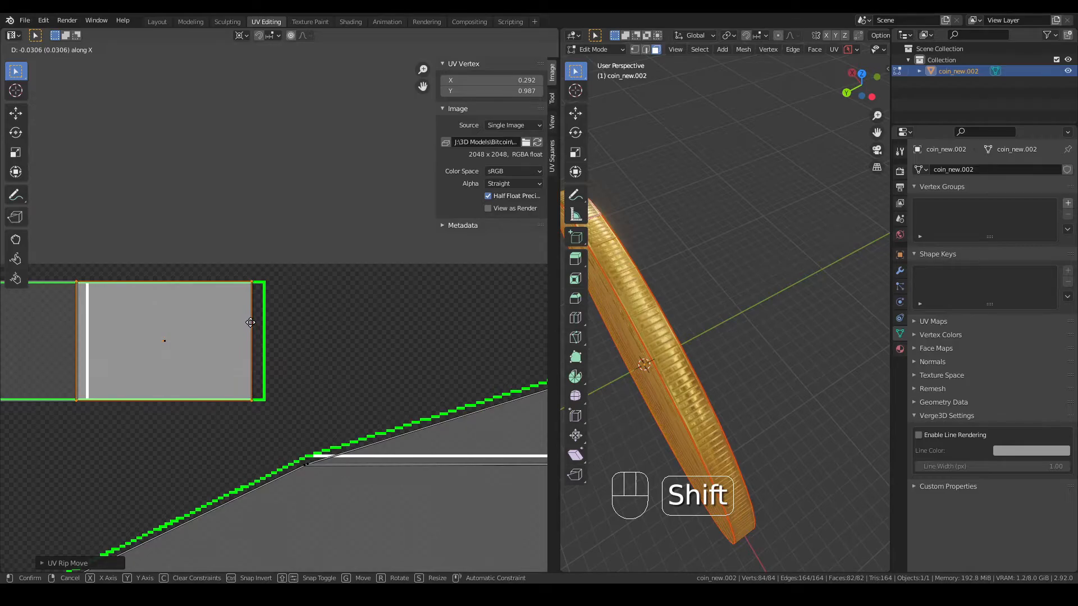
{"action": "left_click", "coordinate": [250, 323]}
- Select the next whole vertical strip, rotate it 90 degrees about its bounding box center, and move it near the layout's upper-right outline
{"action": "scroll", "coordinate": [250, 322], "scroll_direction": "down", "scroll_amount": 6}
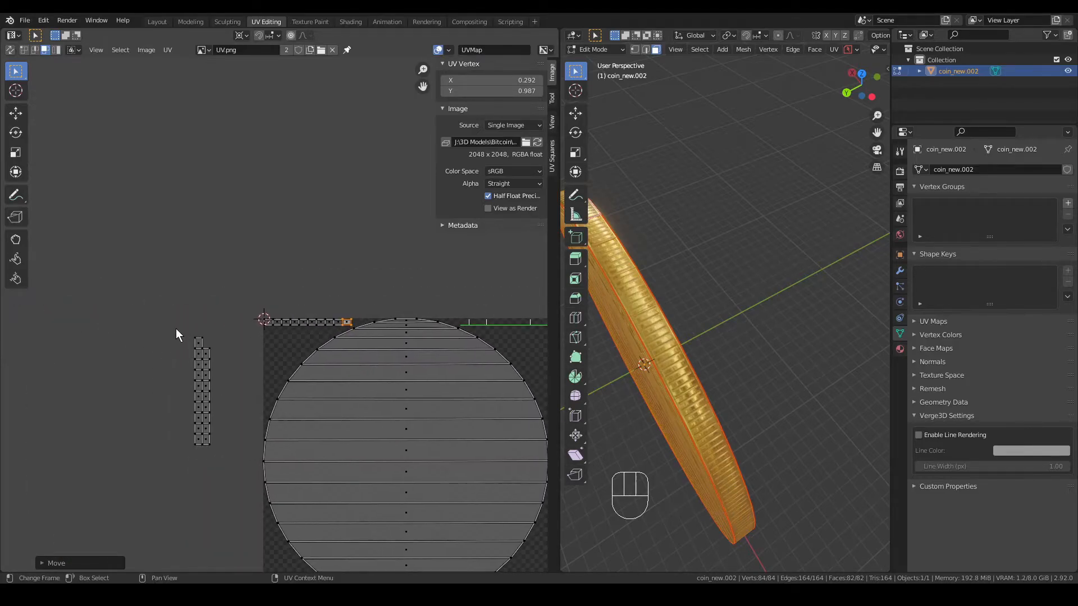
{"action": "left_click", "coordinate": [213, 345]}
{"action": "key", "text": "ctrl+l"}
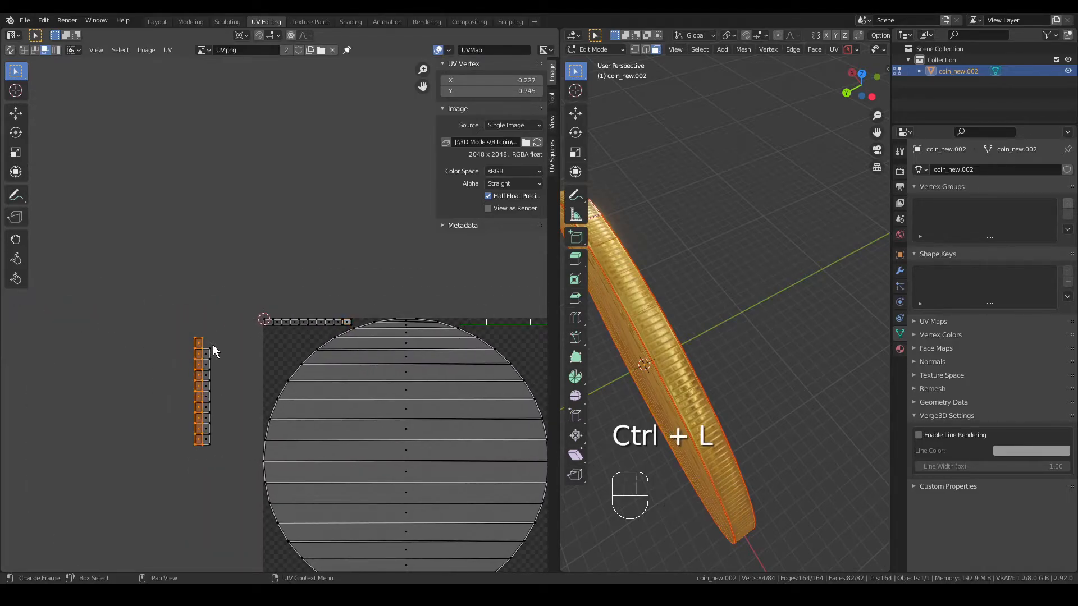
{"action": "left_click", "coordinate": [243, 34]}
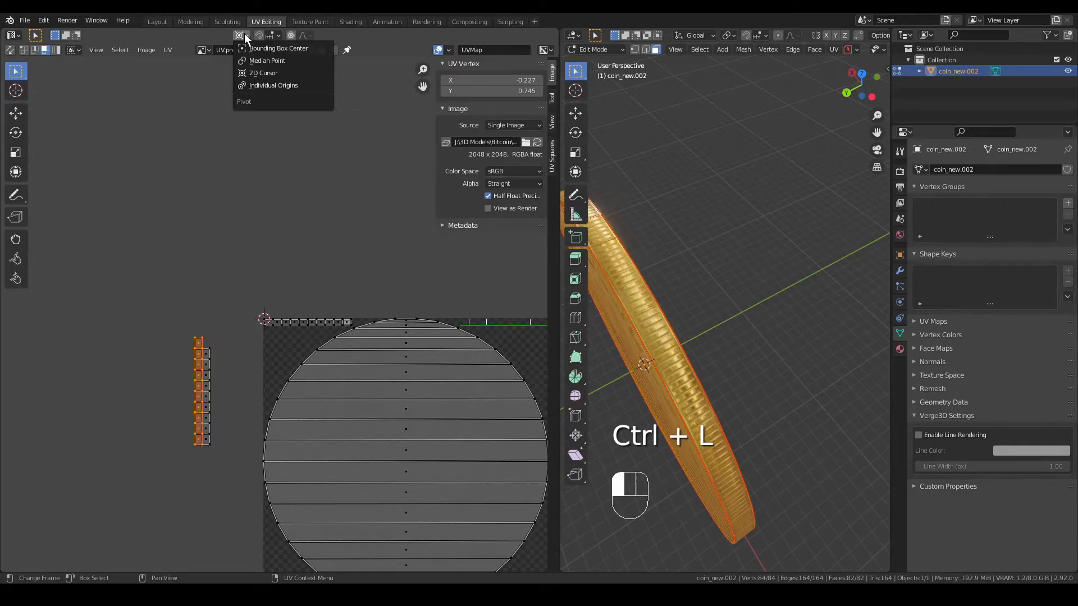
{"action": "left_click", "coordinate": [266, 52]}
{"action": "key", "text": "r"}
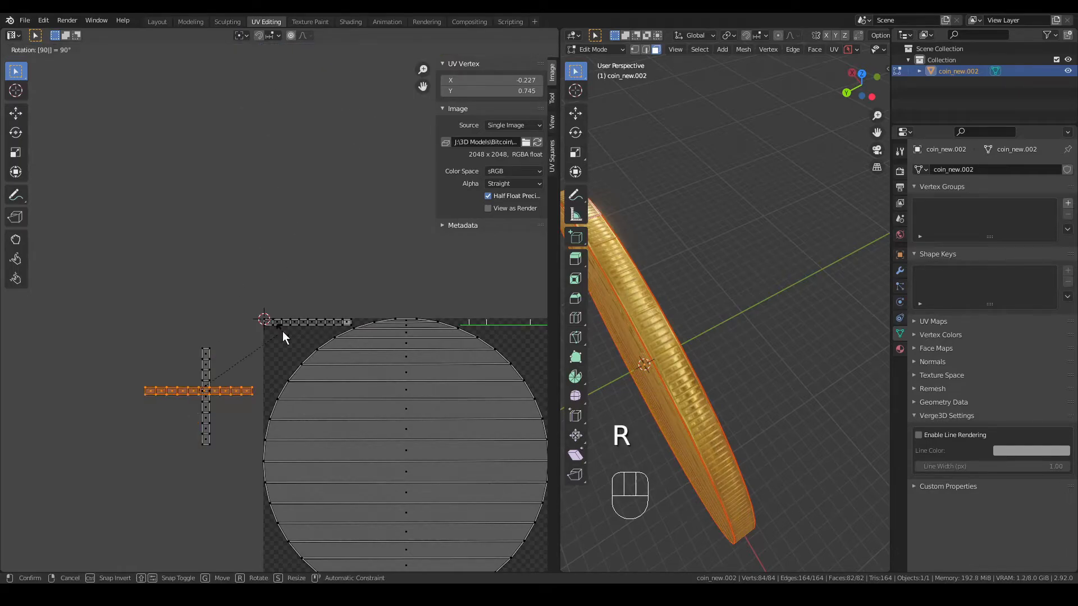
{"action": "left_click", "coordinate": [281, 331]}
{"action": "key", "text": "g"}
{"action": "left_click", "coordinate": [542, 306]}
- Maximize the UV editor and align the second strip's upper-right corner with the corner of the upper-right green outline
{"action": "middle_click_drag", "start_coordinate": [541, 305], "coordinate": [253, 316]}
{"action": "scroll", "coordinate": [252, 314], "scroll_direction": "up", "scroll_amount": 7}
{"action": "key", "text": "shift+space"}
{"action": "scroll", "coordinate": [244, 442], "scroll_direction": "up", "scroll_amount": 1}
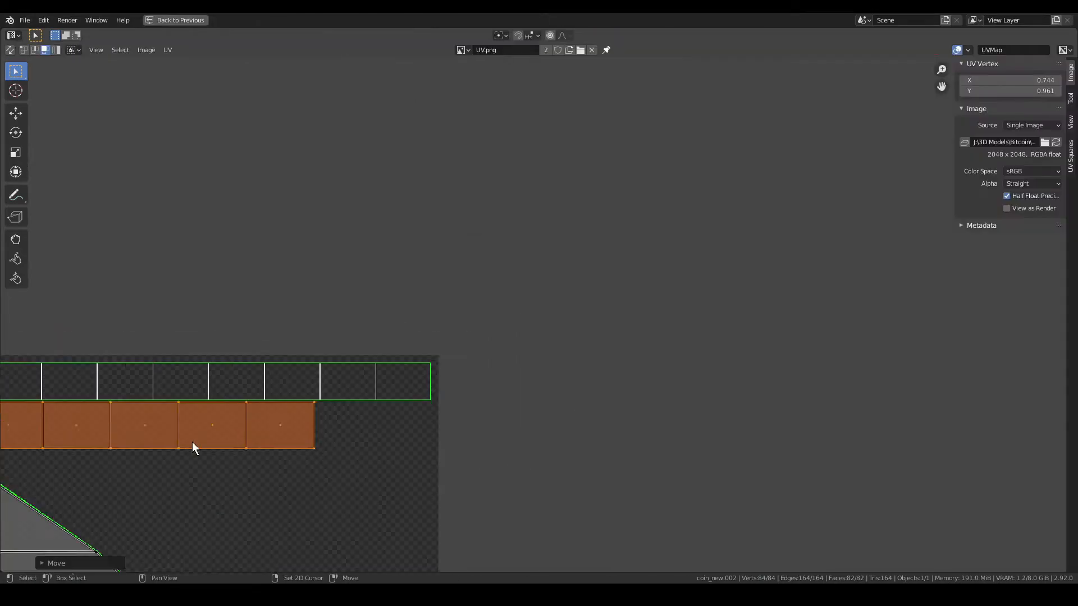
{"action": "middle_click_drag", "start_coordinate": [244, 442], "coordinate": [411, 354]}
{"action": "scroll", "coordinate": [411, 355], "scroll_direction": "up", "scroll_amount": 4}
{"action": "key", "text": "g"}
{"action": "left_click", "coordinate": [727, 293]}
- Switch to vertex mode and snap the 2D cursor to the second strip's upper-right corner vertex
{"action": "key", "text": "alt+a"}
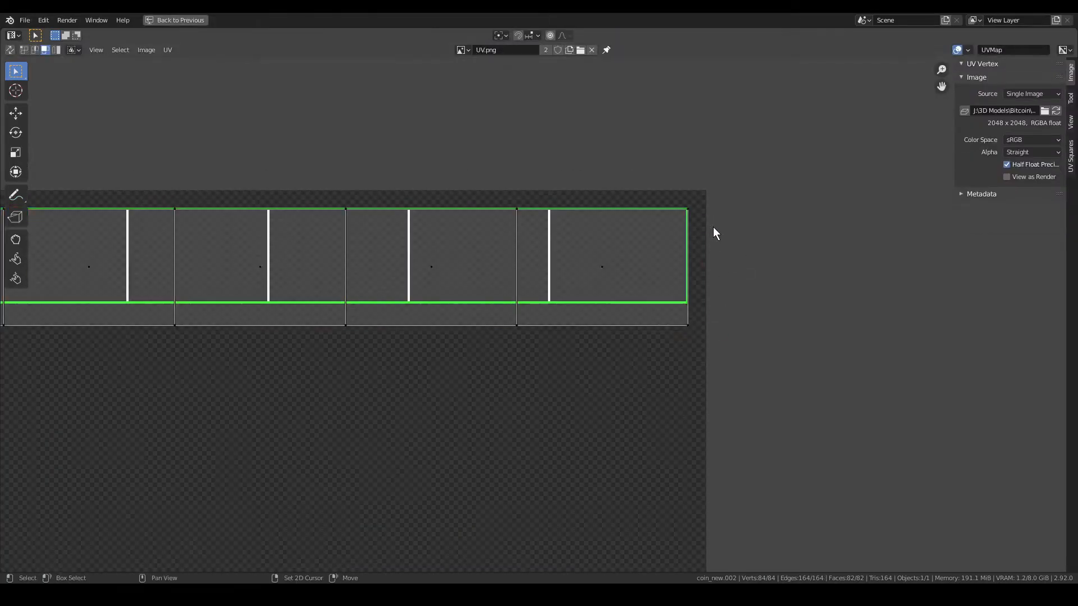
{"action": "key", "text": "1"}
{"action": "left_click", "coordinate": [702, 223]}
{"action": "key", "text": "shift+s"}
{"action": "left_click", "coordinate": [732, 307]}
- Select the whole upper-right strip, set the pivot to 2D Cursor, and scale the strip down to the green outline's height
{"action": "key", "text": "ctrl+l"}
{"action": "scroll", "coordinate": [733, 307], "scroll_direction": "down", "scroll_amount": 3}
{"action": "key", "text": "KP_Decimal"}
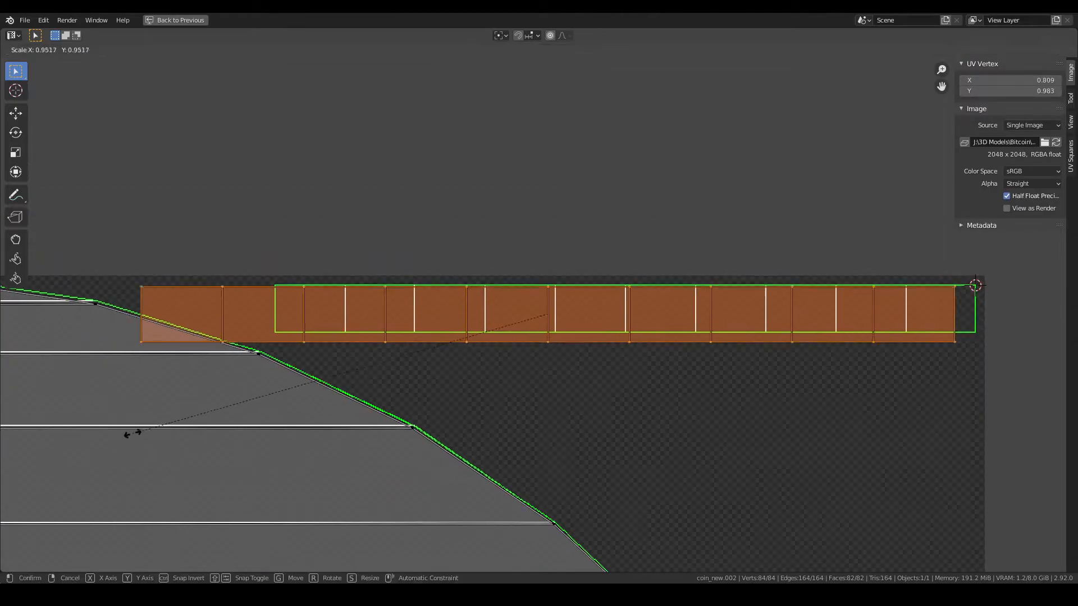
{"action": "left_click", "coordinate": [500, 36]}
{"action": "left_click", "coordinate": [516, 73]}
{"action": "key", "text": "s"}
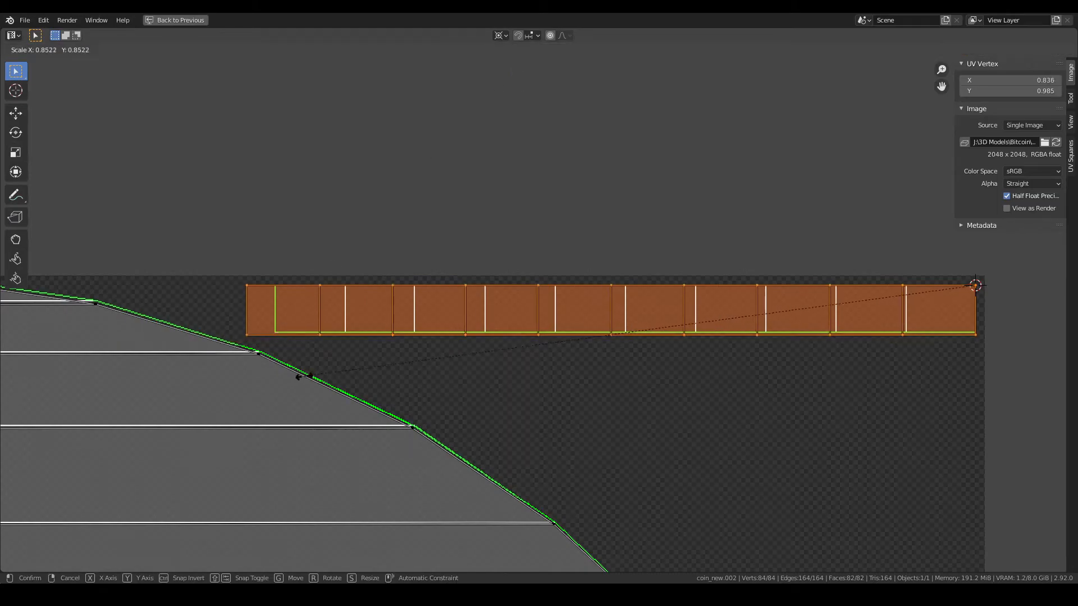
{"action": "left_click", "coordinate": [423, 363]}
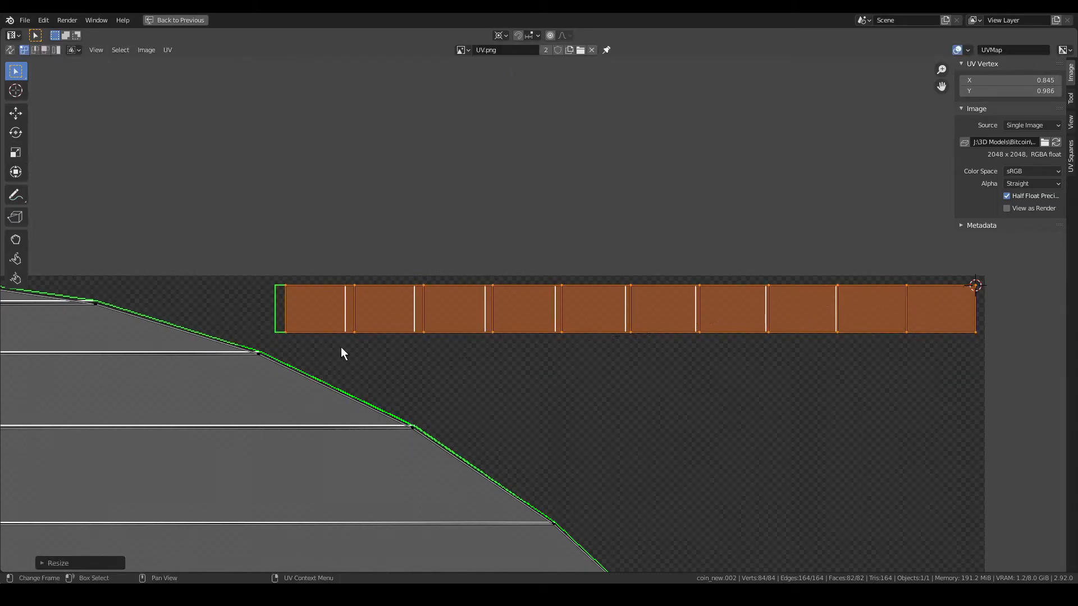
- Select the last vertical strip, rotate it 90 degrees about its bounding box center, and move it onto the layout's lower-right outline
{"action": "scroll", "coordinate": [446, 416], "scroll_direction": "up", "scroll_amount": 2}
{"action": "scroll", "coordinate": [446, 416], "scroll_direction": "down", "scroll_amount": 10}
{"action": "key", "text": "Home"}
{"action": "left_click_drag", "start_coordinate": [366, 211], "coordinate": [425, 301]}
{"action": "left_click", "coordinate": [500, 36]}
{"action": "left_click", "coordinate": [511, 49]}
{"action": "type", "text": "r90"}
{"action": "key", "text": "Return"}
{"action": "key", "text": "g"}
{"action": "left_click", "coordinate": [584, 404]}
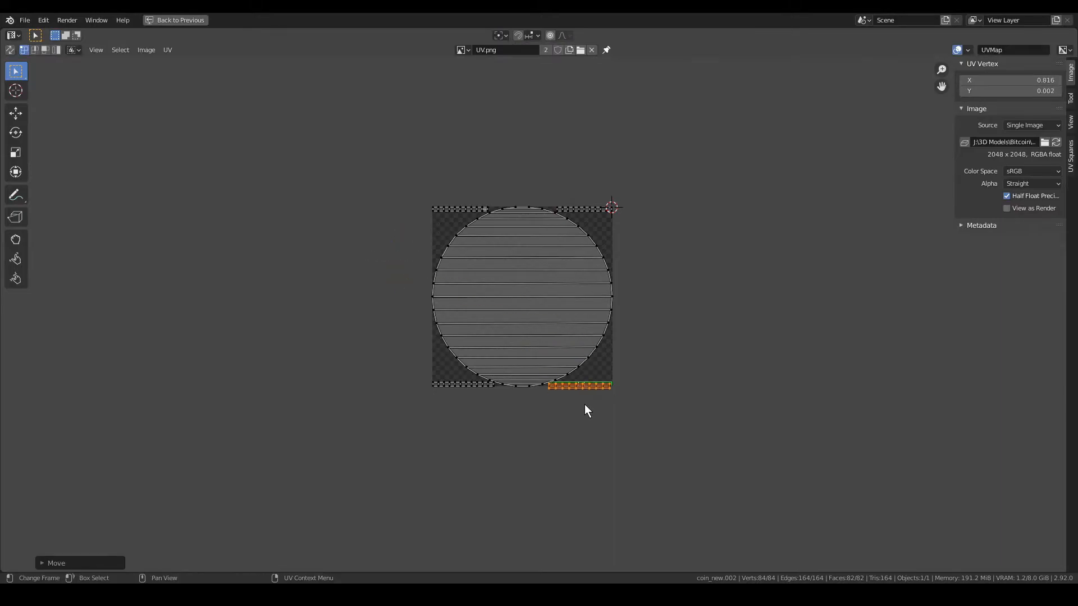
- Align the last strip's upper-left corner with the upper-left corner of the lower-right green outline
{"action": "scroll", "coordinate": [583, 391], "scroll_direction": "up", "scroll_amount": 12}
{"action": "middle_click_drag", "start_coordinate": [174, 284], "coordinate": [274, 350]}
{"action": "key", "text": "g"}
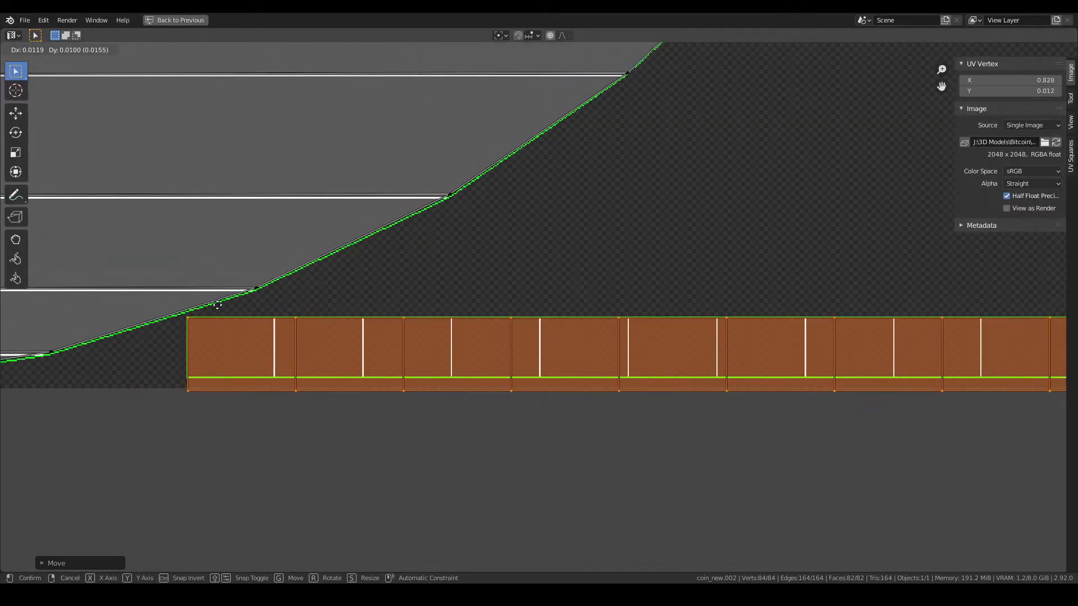
{"action": "left_click", "coordinate": [217, 307]}
- Snap the 2D cursor to the last strip's upper-left corner vertex and set the pivot to 2D Cursor
{"action": "left_click", "coordinate": [189, 319]}
{"action": "key", "text": "shift+s"}
{"action": "left_click", "coordinate": [182, 379]}
{"action": "left_click", "coordinate": [500, 35]}
{"action": "left_click", "coordinate": [517, 73]}
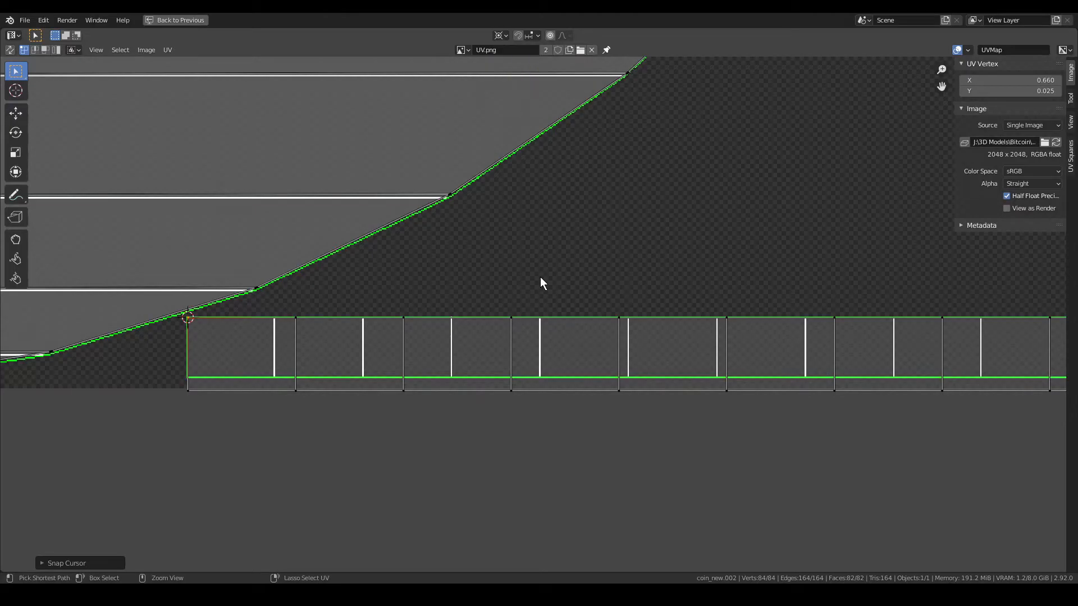
- Select the whole lower-right strip and scale it down about the 2D cursor to the green outline's height
{"action": "key", "text": "l"}
{"action": "scroll", "coordinate": [481, 322], "scroll_direction": "down", "scroll_amount": 3}
{"action": "scroll", "coordinate": [719, 325], "scroll_direction": "up", "scroll_amount": 4}
{"action": "middle_click_drag", "start_coordinate": [930, 409], "coordinate": [721, 409]}
{"action": "key", "text": "s"}
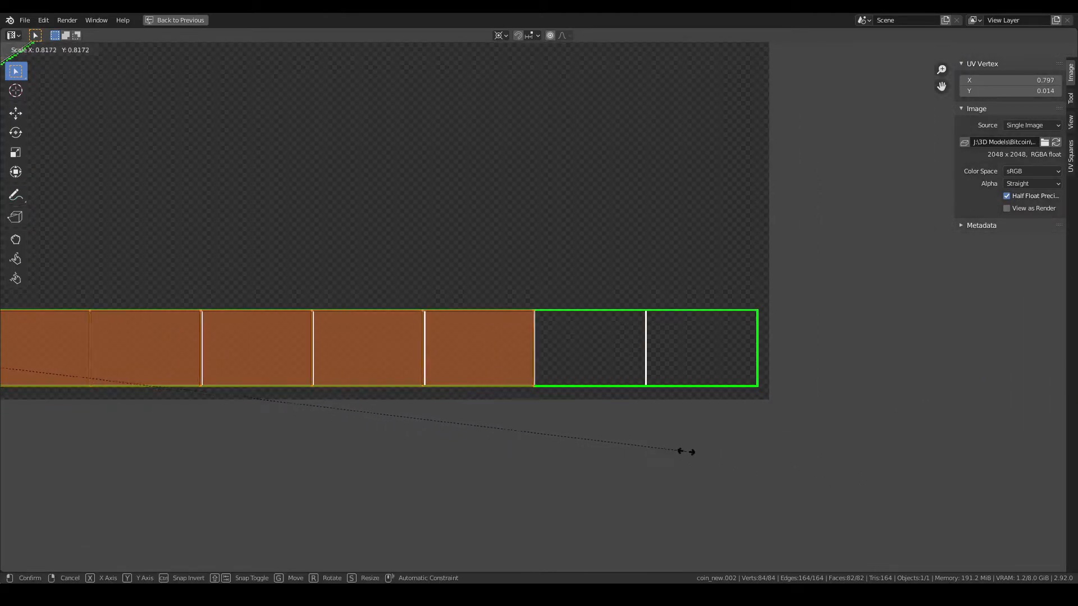
{"action": "left_click", "coordinate": [673, 450]}
- Leave Edit Mode, restore the UV editor from its maximized view, and open the Layout workspace
{"action": "scroll", "coordinate": [416, 406], "scroll_direction": "down", "scroll_amount": 8}
{"action": "key", "text": "Tab"}
{"action": "key", "text": "ctrl+space"}
{"action": "middle_click_drag", "start_coordinate": [729, 318], "coordinate": [473, 304]}
{"action": "key", "text": "ctrl+space"}
{"action": "scroll", "coordinate": [462, 317], "scroll_direction": "up", "scroll_amount": 2}
{"action": "scroll", "coordinate": [601, 222], "scroll_direction": "down", "scroll_amount": 2}
{"action": "key", "text": "ctrl+space"}
{"action": "left_click", "coordinate": [150, 21]}
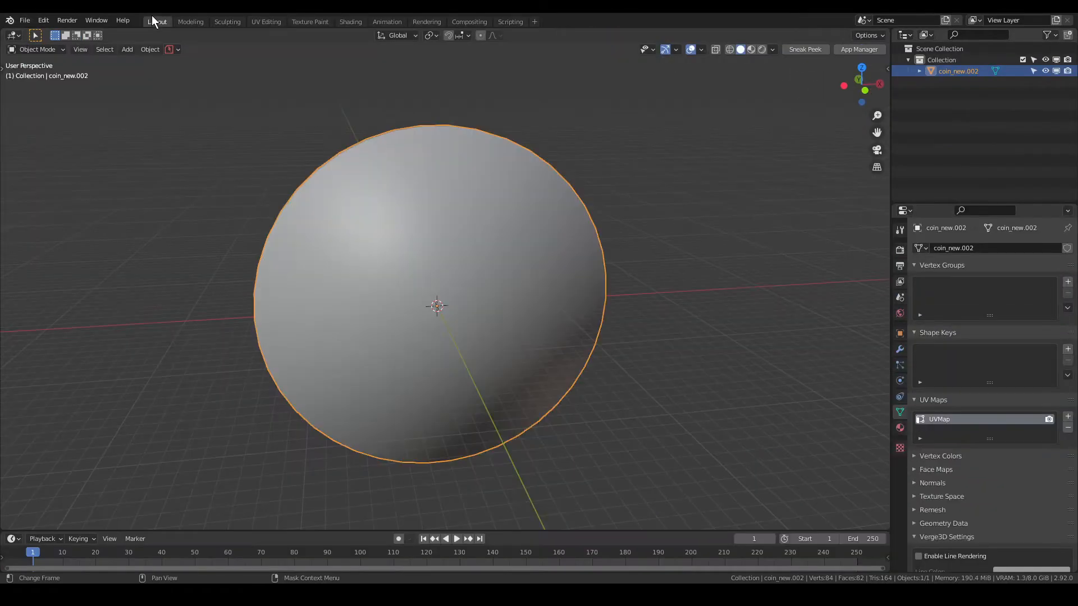
- Display the coin in Material Preview shading and inspect how the texture fits its faces and rim
{"action": "middle_click_drag", "start_coordinate": [335, 275], "coordinate": [721, 148]}
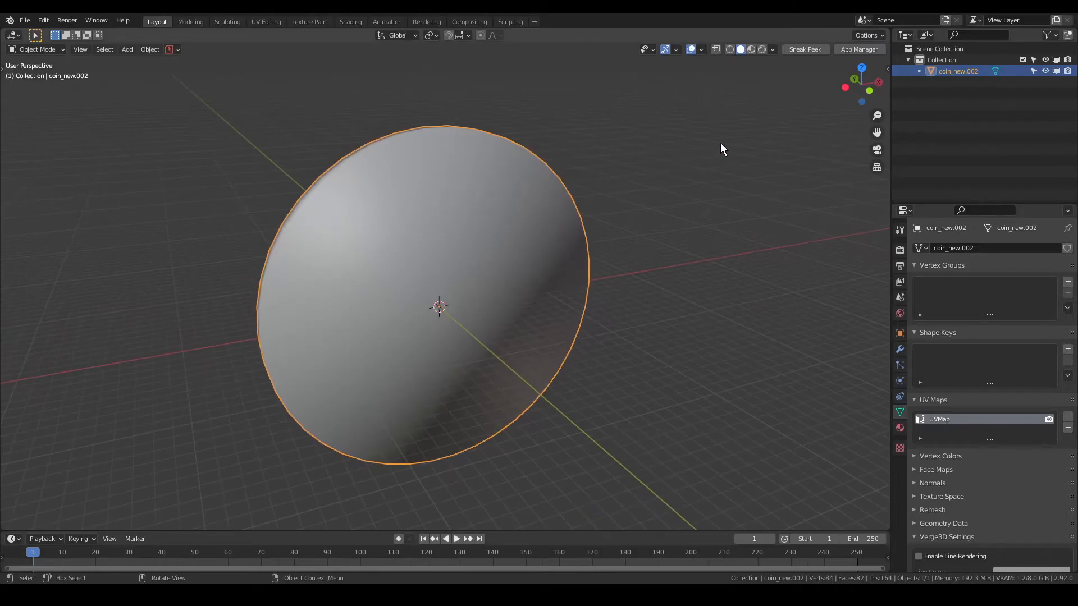
{"action": "left_click", "coordinate": [751, 49]}
{"action": "mouse_move", "coordinate": [426, 235]}
{"action": "middle_mouse_down"}
{"action": "mouse_move", "coordinate": [328, 267]}
{"action": "mouse_move", "coordinate": [419, 263]}
{"action": "middle_mouse_up"}
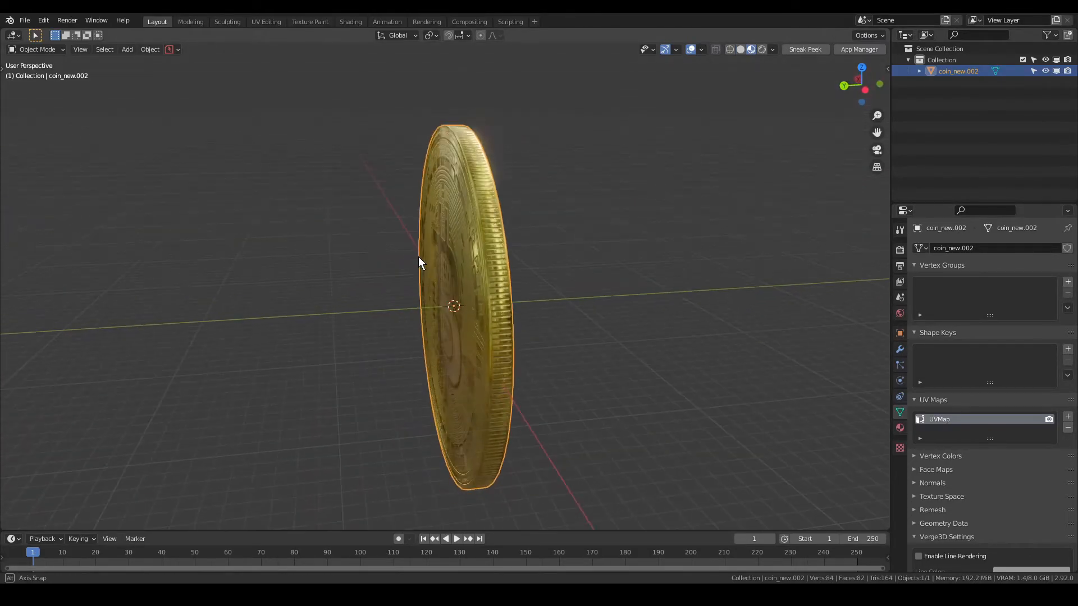
{"action": "key", "text": "KP_1"}
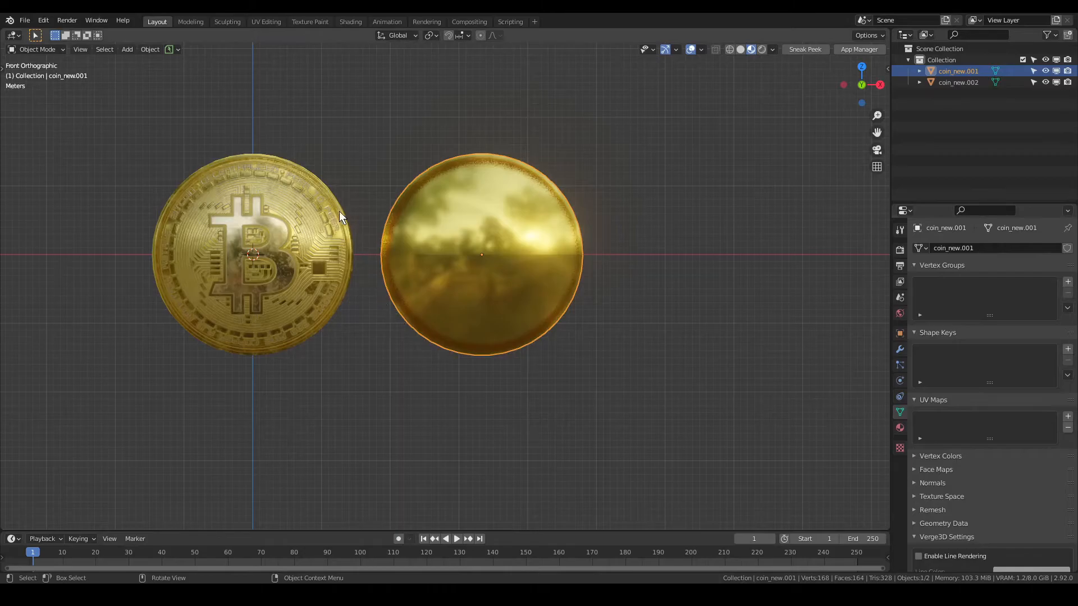
{"action": "middle_click_drag", "start_coordinate": [339, 211], "coordinate": [457, 229]}
- Delete the plain gold coin coin_new.001 beside the textured one
{"action": "left_click", "coordinate": [385, 240]}
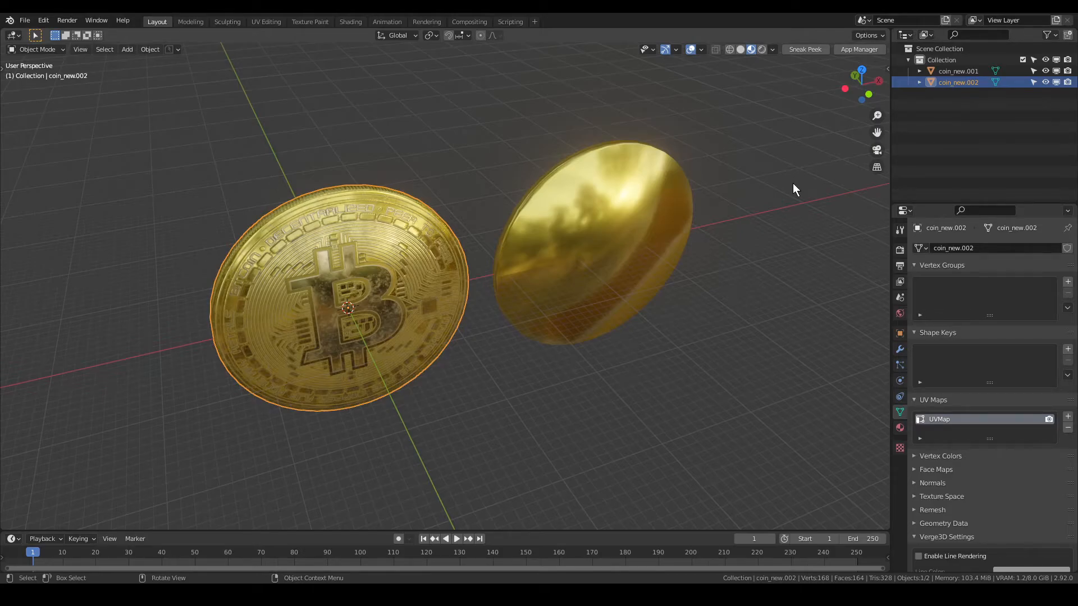
{"action": "left_click", "coordinate": [620, 218]}
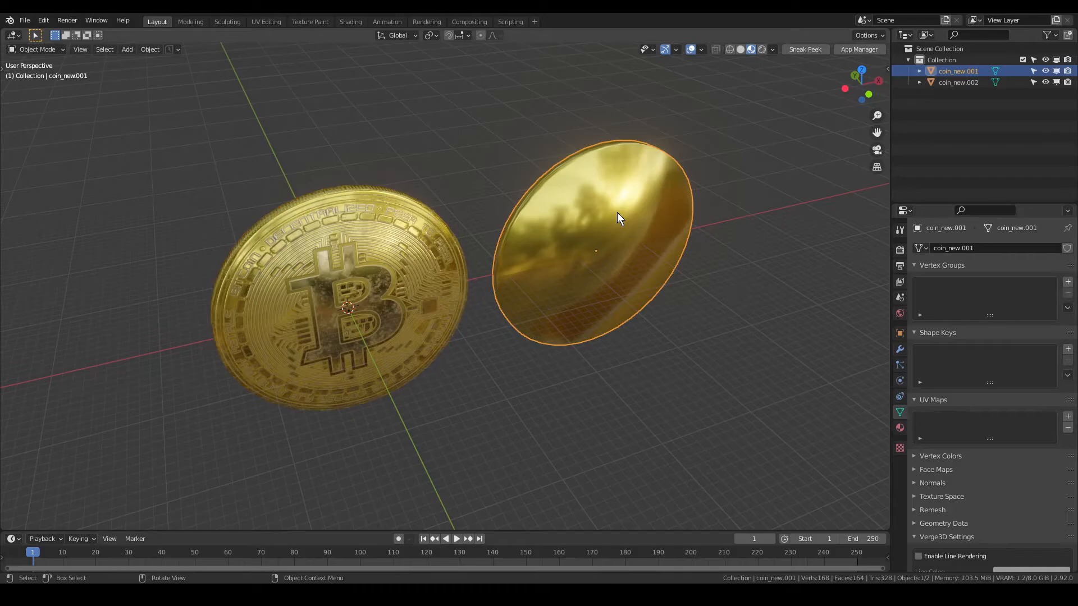
{"action": "key", "text": "x"}
{"action": "left_click", "coordinate": [618, 212]}
- Duplicate the textured coin and place the copy beside the original along the global X axis
{"action": "left_click", "coordinate": [405, 264]}
{"action": "key", "text": "x"}
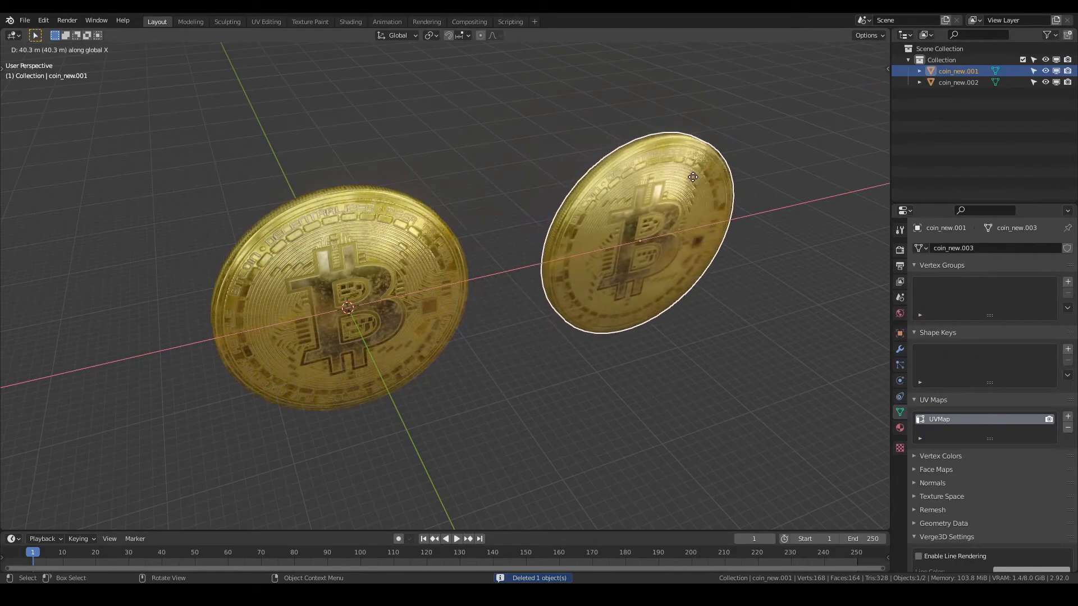
{"action": "left_click", "coordinate": [653, 194]}
- Remove the UVMap layer from the duplicated coin
{"action": "middle_click_drag", "start_coordinate": [693, 311], "coordinate": [637, 316]}
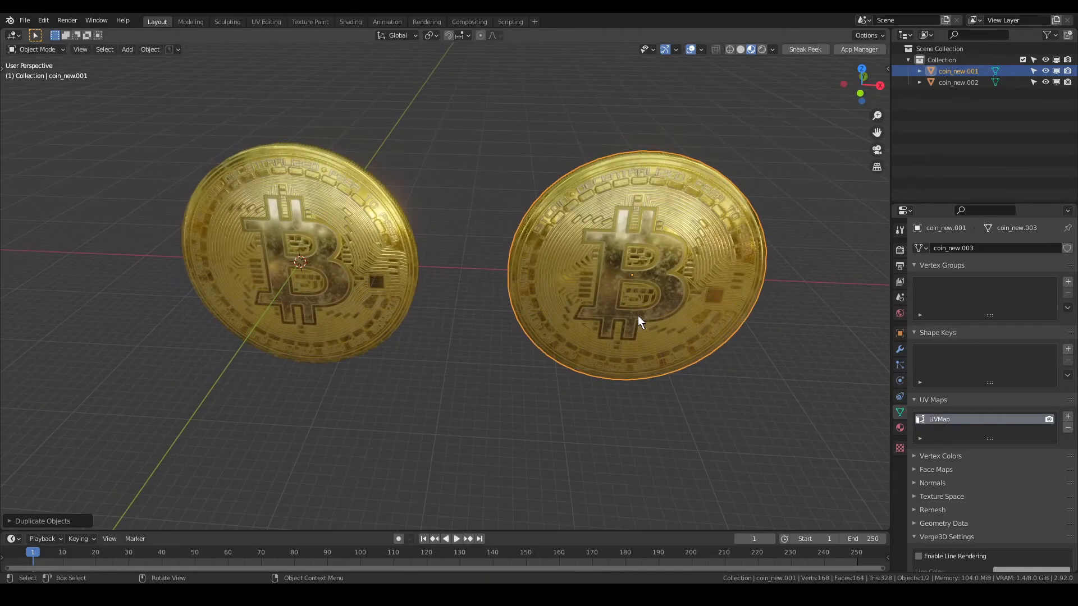
{"action": "left_click", "coordinate": [1068, 430]}
{"action": "middle_click_drag", "start_coordinate": [606, 315], "coordinate": [319, 188]}
- Hide the textured original coin, then select the copy without UVs and frame it in the view
{"action": "left_click", "coordinate": [207, 210]}
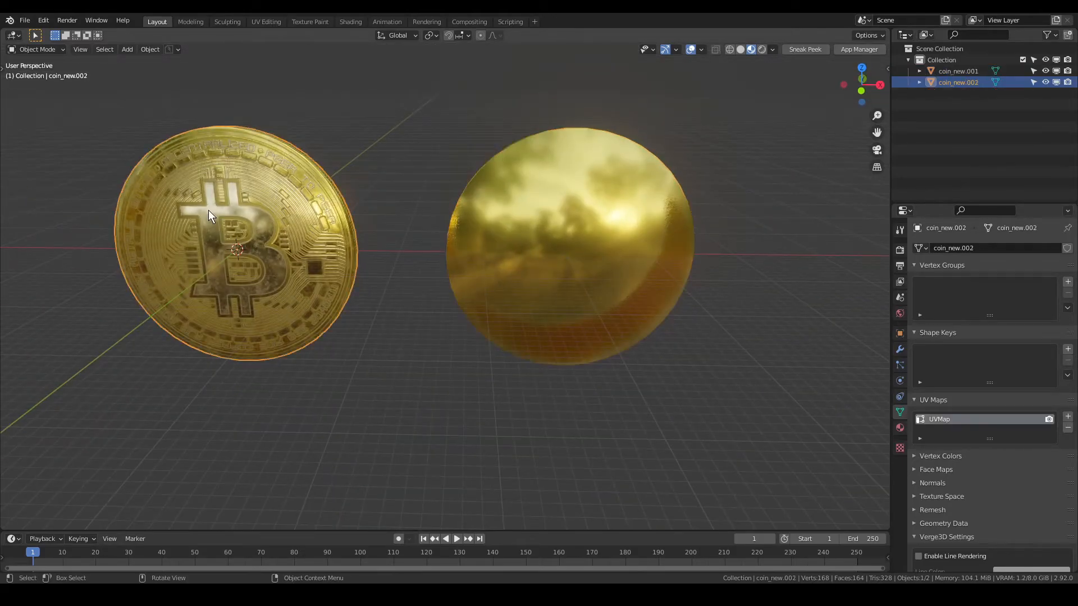
{"action": "key", "text": "h"}
{"action": "left_click", "coordinate": [545, 248]}
{"action": "mouse_move", "coordinate": [534, 234]}
{"action": "middle_mouse_down"}
{"action": "mouse_move", "coordinate": [560, 237]}
{"action": "mouse_move", "coordinate": [525, 241]}
{"action": "middle_mouse_up"}
{"action": "key", "text": "KP_Decimal"}
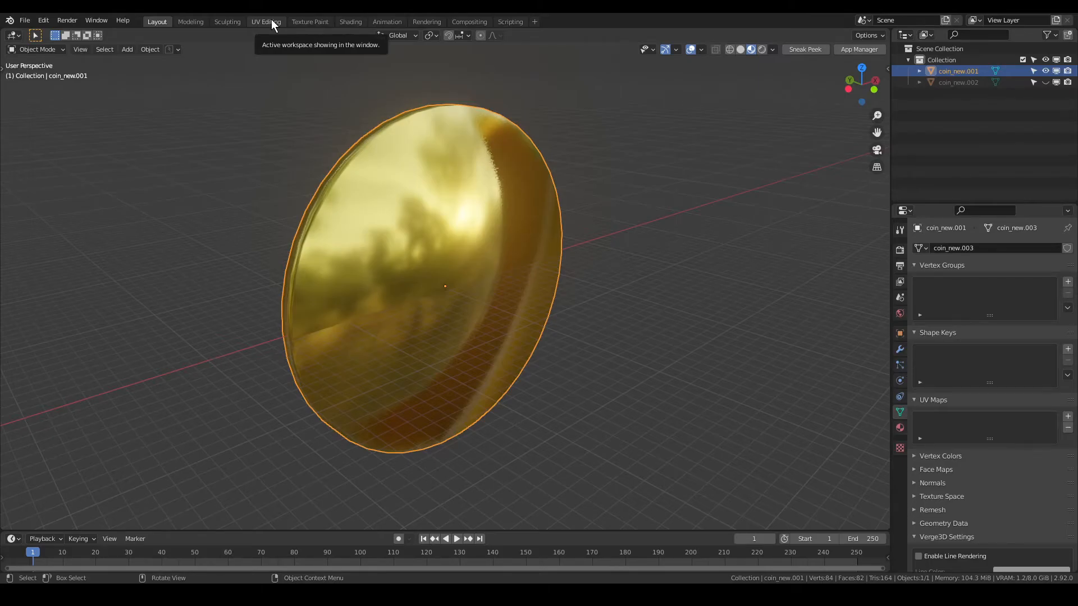
- Open the Shading workspace and delete the unconnected node from the Default OBJ material's node tree
{"action": "left_click", "coordinate": [348, 21]}
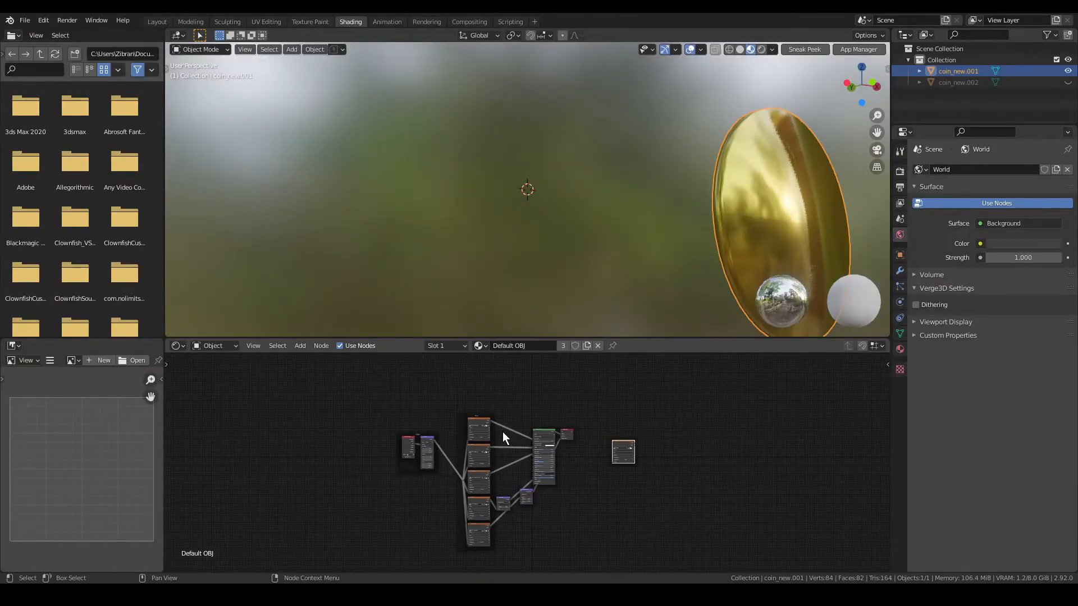
{"action": "scroll", "coordinate": [514, 432], "scroll_direction": "up", "scroll_amount": 3}
{"action": "key", "text": "x"}
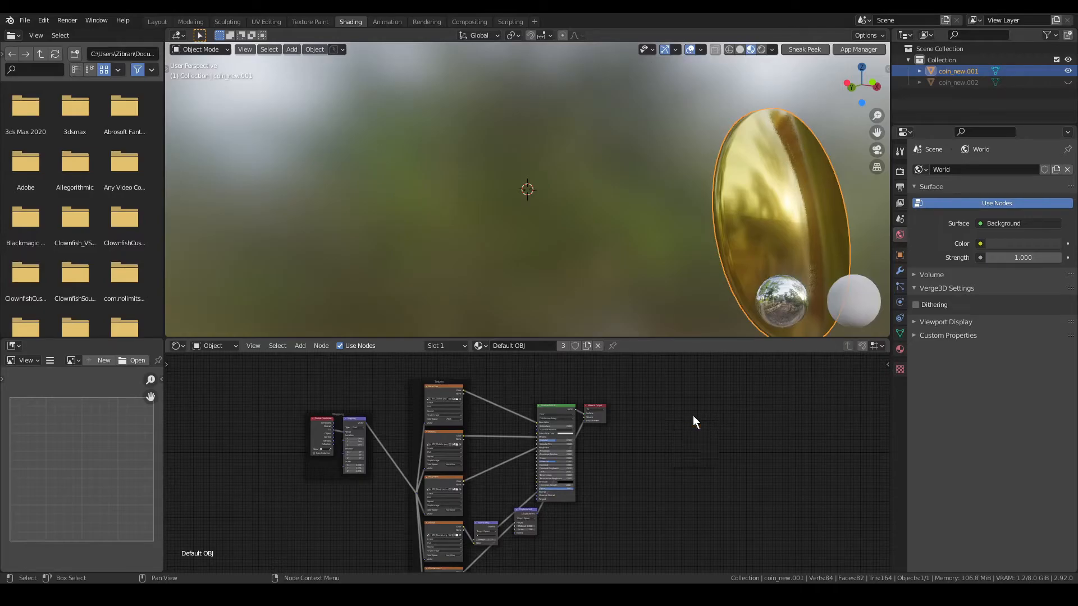
{"action": "scroll", "coordinate": [266, 422], "scroll_direction": "up", "scroll_amount": 3}
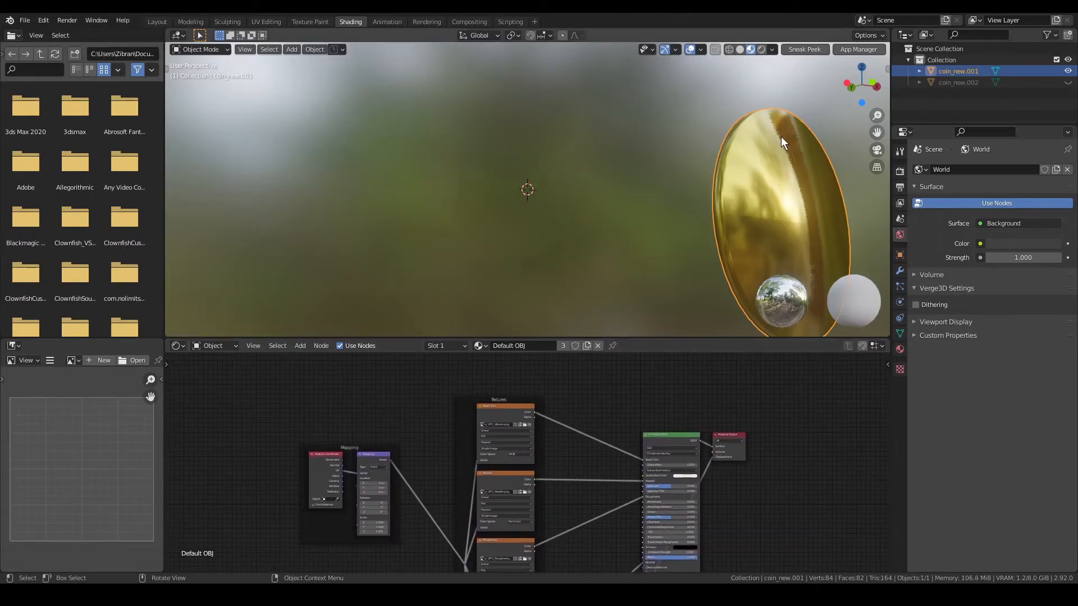
- Open the UV Editing workspace, show BTC_Albedo.png in the UV editor, and hide that editor's sidebar
{"action": "left_click", "coordinate": [266, 21]}
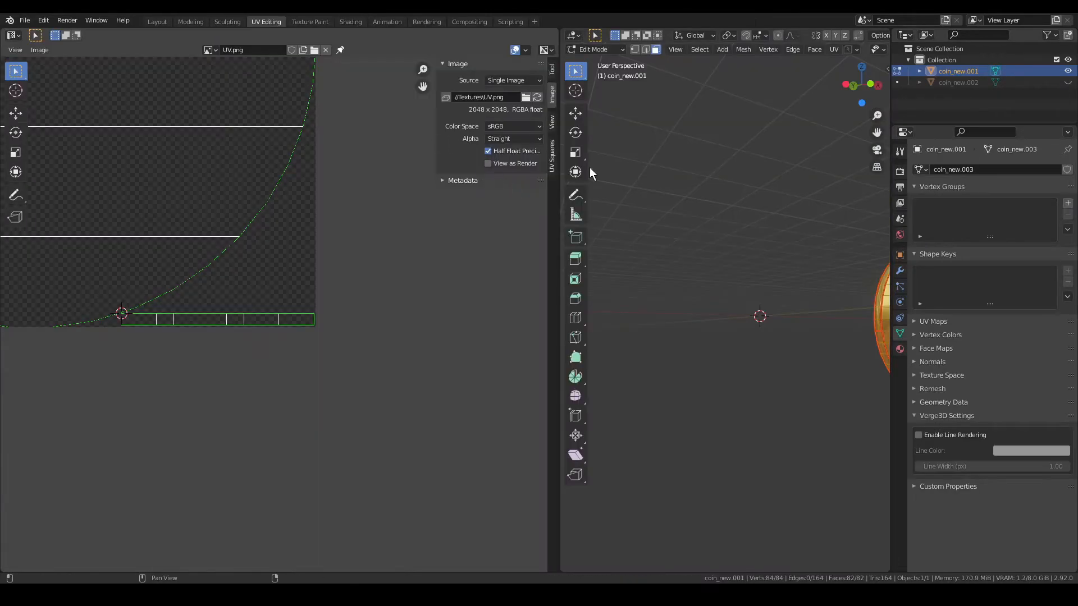
{"action": "scroll", "coordinate": [207, 134], "scroll_direction": "down", "scroll_amount": 5}
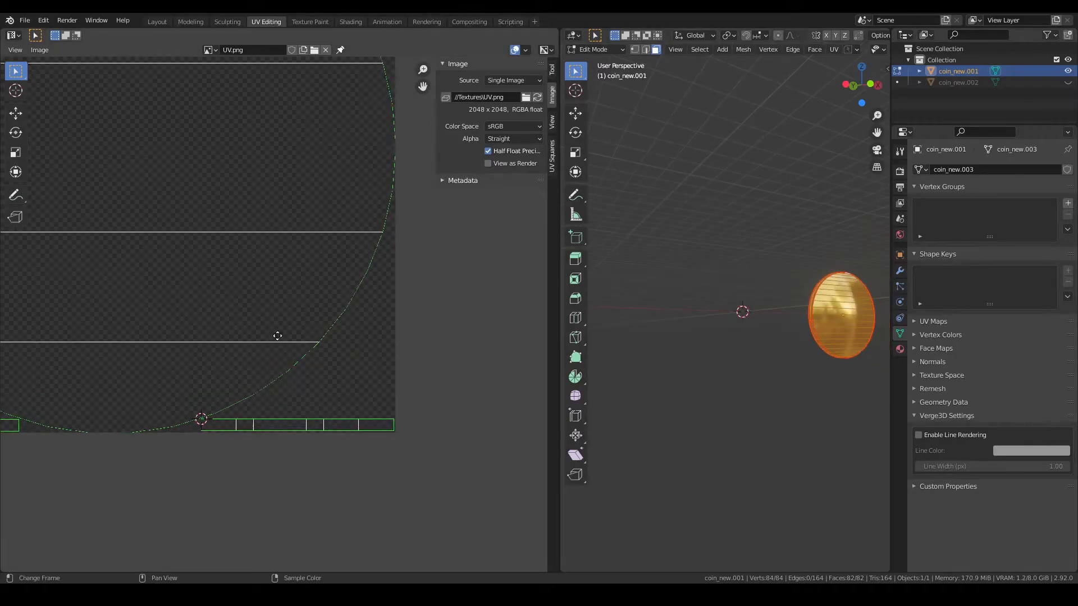
{"action": "left_click", "coordinate": [210, 50]}
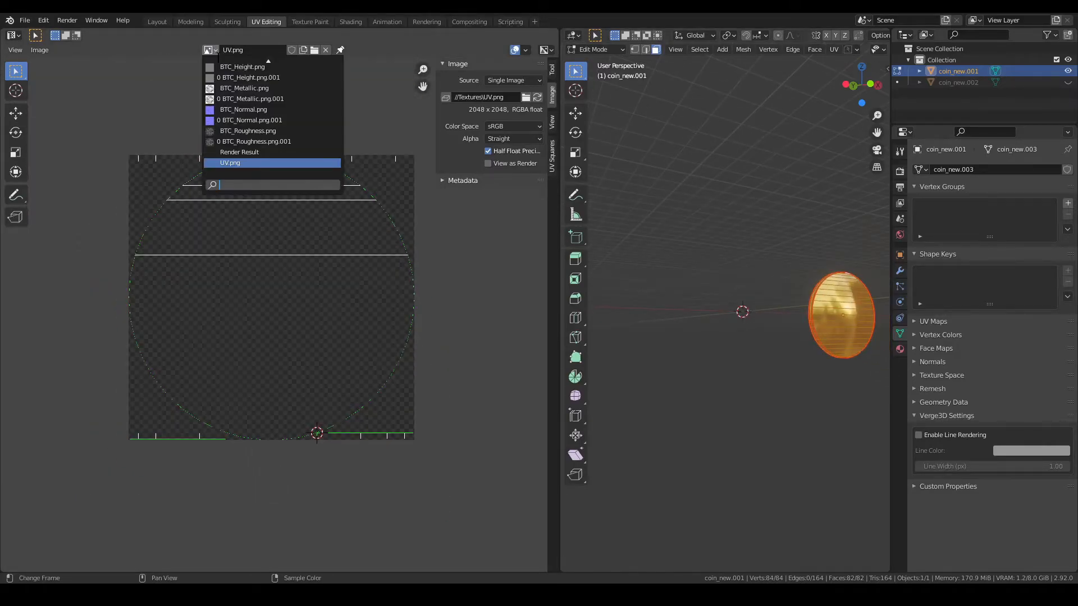
{"action": "left_click", "coordinate": [253, 67]}
{"action": "scroll", "coordinate": [313, 231], "scroll_direction": "up", "scroll_amount": 3}
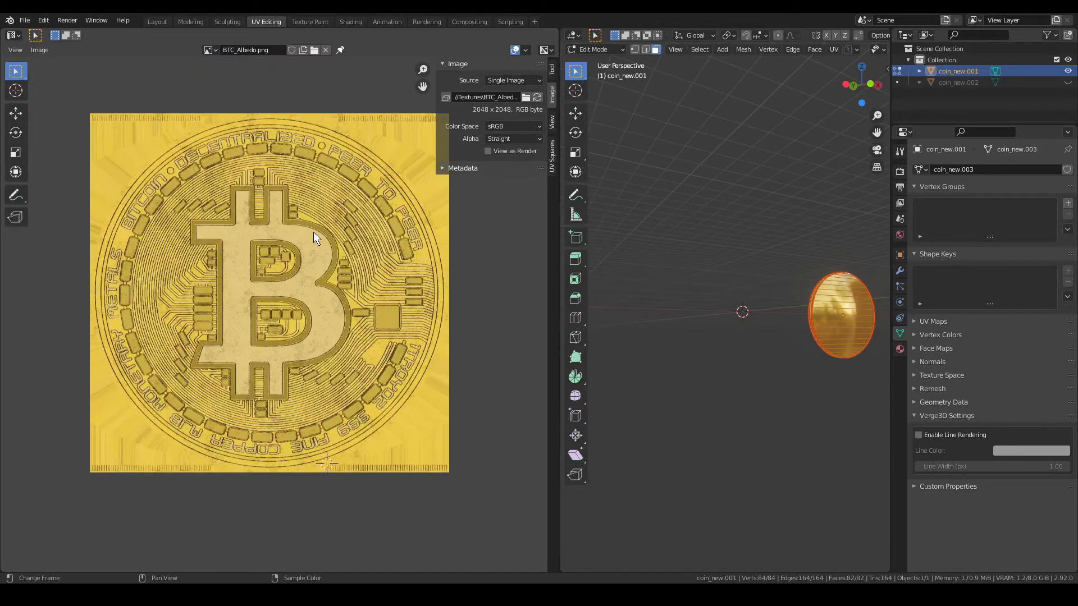
{"action": "key", "text": "n"}
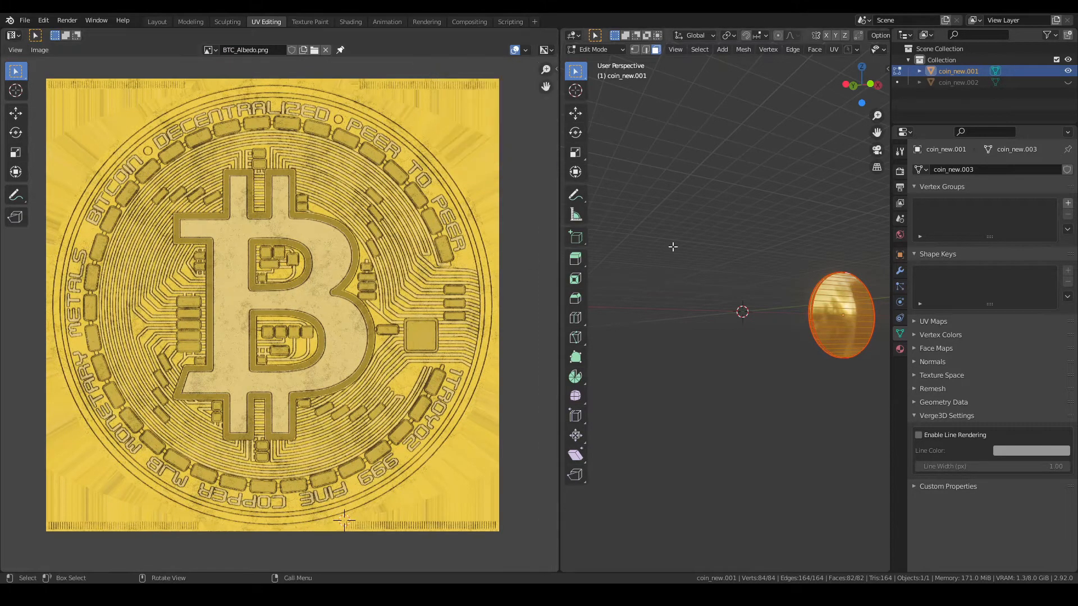
- Frame the coin copy in the 3D view and unwrap all of its faces
{"action": "key", "text": "KP_Decimal"}
{"action": "middle_click_drag", "start_coordinate": [726, 286], "coordinate": [718, 305]}
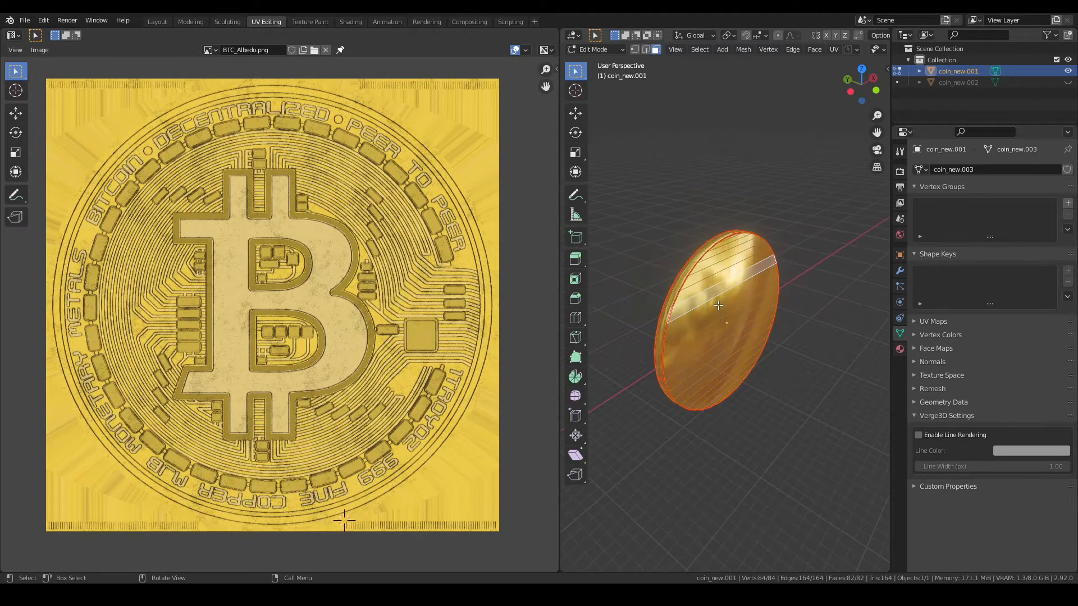
{"action": "key", "text": "u"}
{"action": "left_click", "coordinate": [719, 305]}
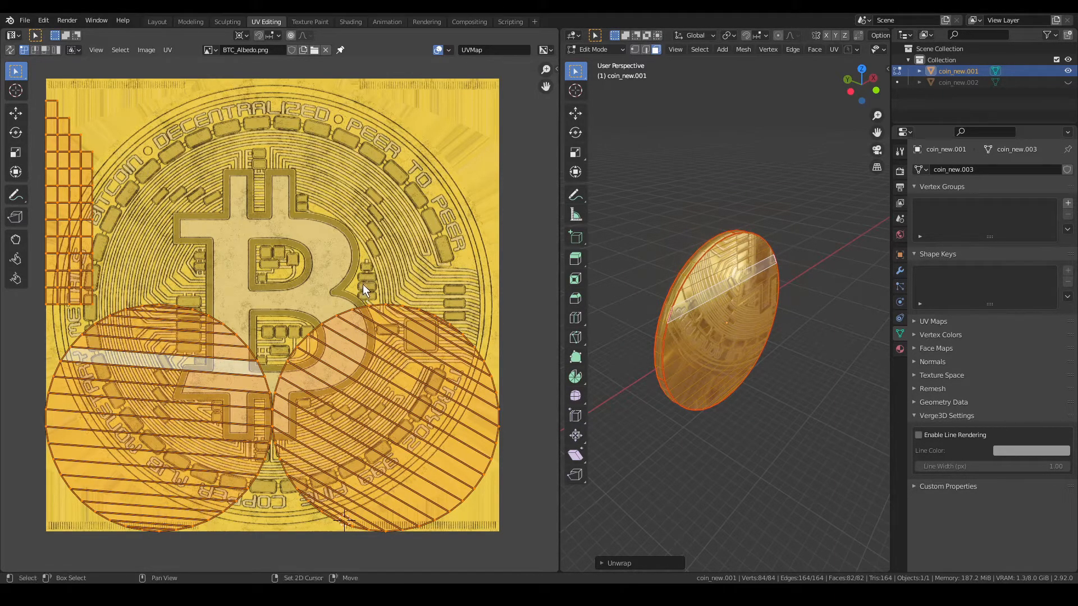
- Widen the UV editor and frame the coin in front view in the 3D viewport
{"action": "left_click_drag", "start_coordinate": [560, 503], "coordinate": [676, 495]}
{"action": "middle_click_drag", "start_coordinate": [786, 362], "coordinate": [735, 388]}
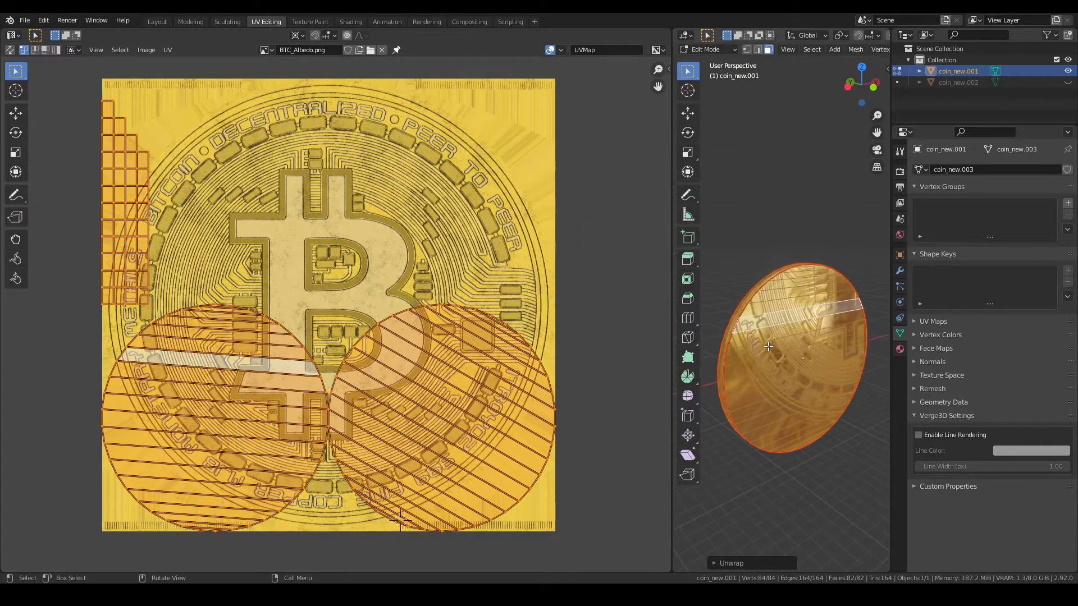
{"action": "key", "text": "KP_1"}
{"action": "key", "text": "KP_Decimal"}
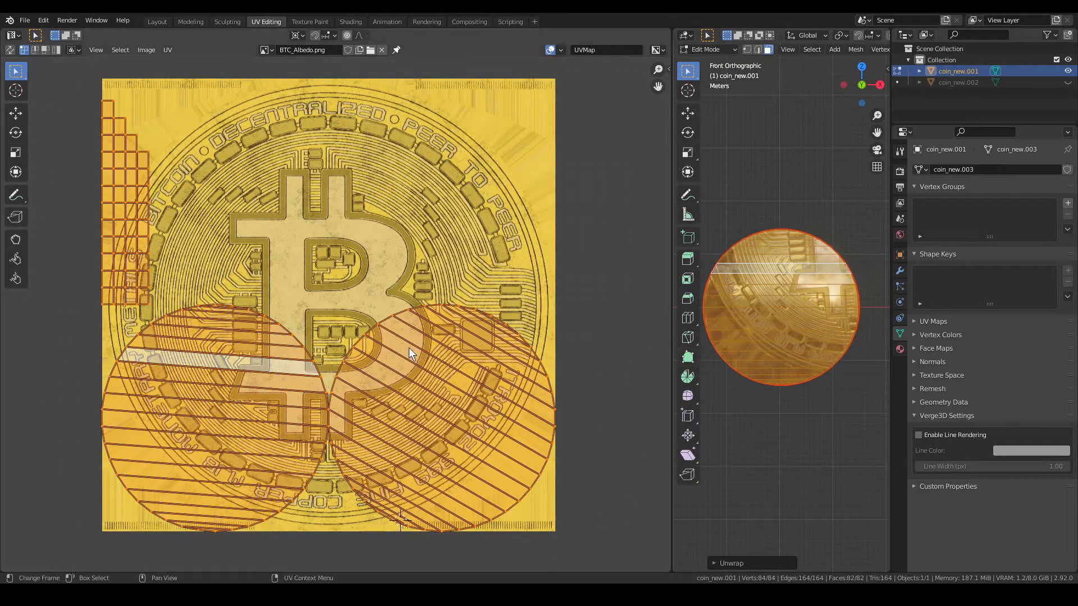
{"action": "middle_click_drag", "start_coordinate": [413, 348], "coordinate": [422, 323]}
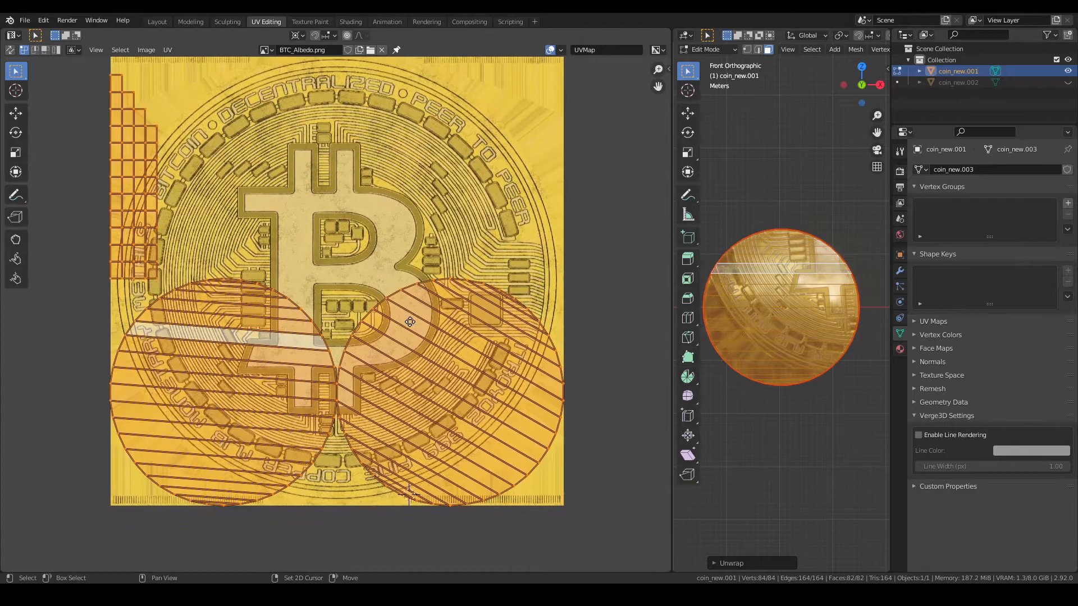
- Show the UV editor's sidebar and turn on Screencast Keys in the 3D viewport
{"action": "left_click", "coordinate": [297, 353]}
{"action": "key", "text": "n"}
{"action": "key", "text": "n"}
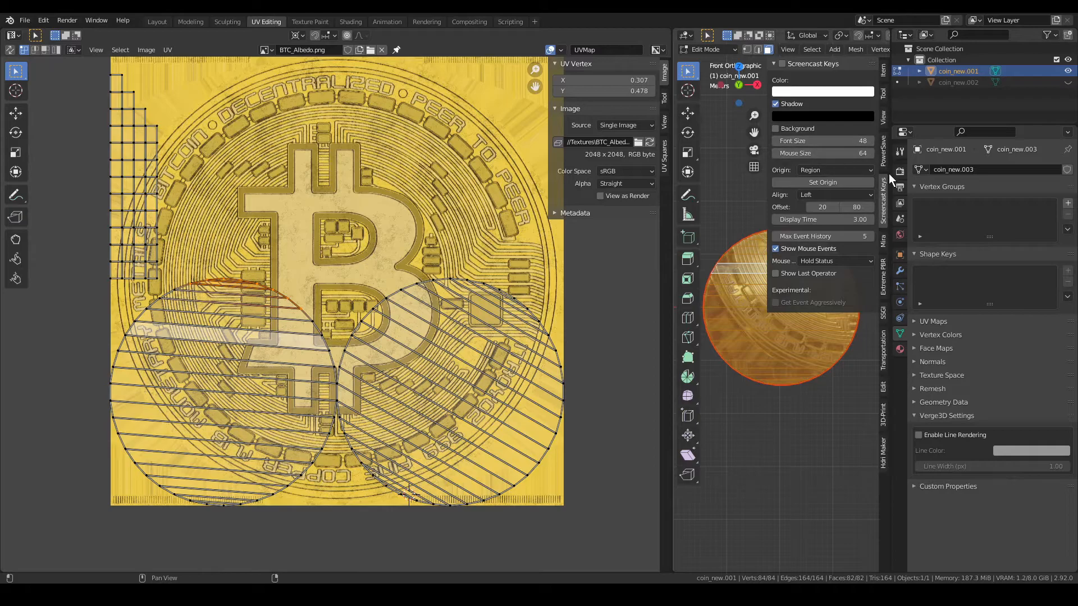
{"action": "key", "text": "n"}
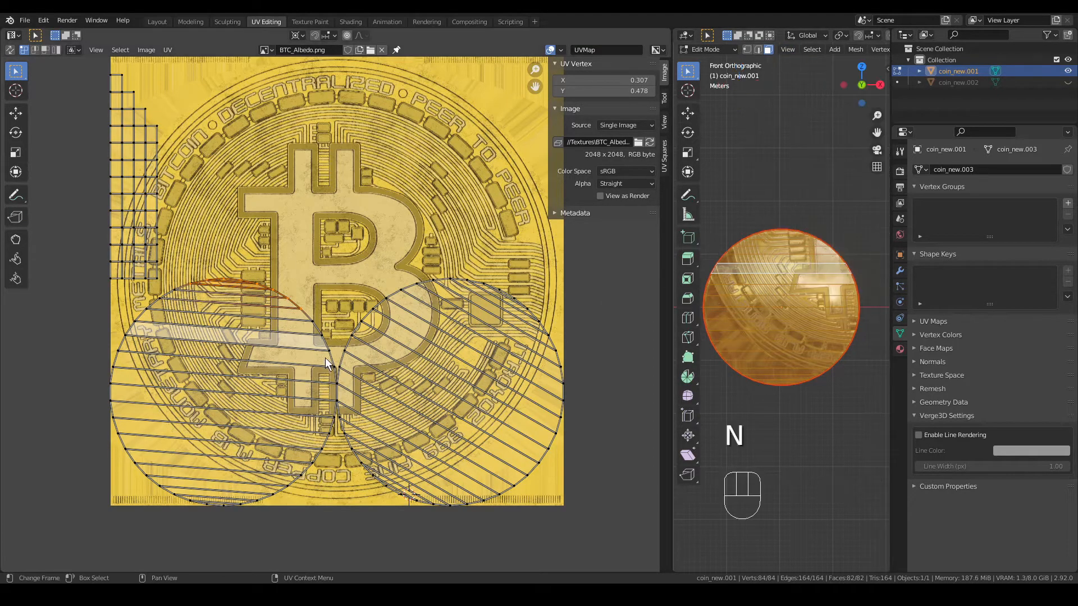
- Select the entire lower-left circular UV island, starting from its uppermost vertices
{"action": "left_click", "coordinate": [259, 302]}
{"action": "key", "text": "ctrl"}
{"action": "key", "text": "n"}
{"action": "key", "text": "n"}
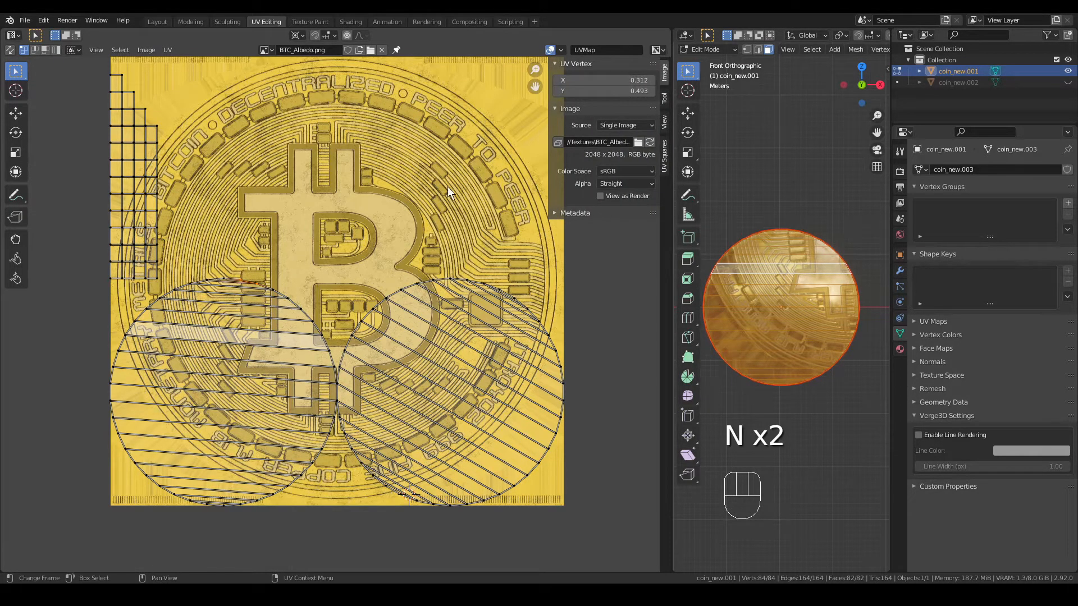
{"action": "key", "text": "ctrl"}
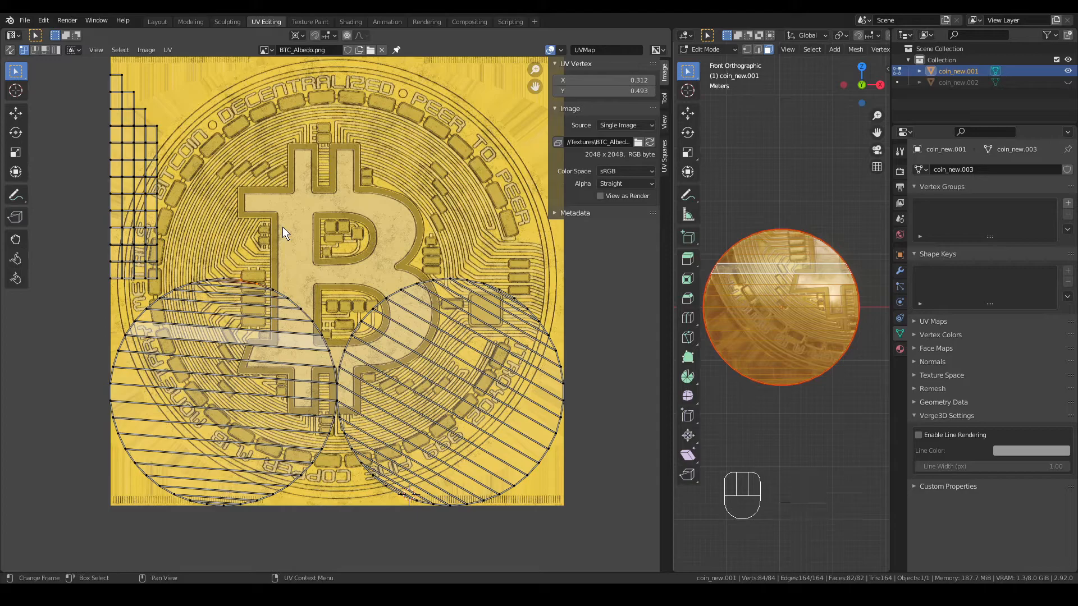
{"action": "left_click_drag", "start_coordinate": [180, 234], "coordinate": [268, 332]}
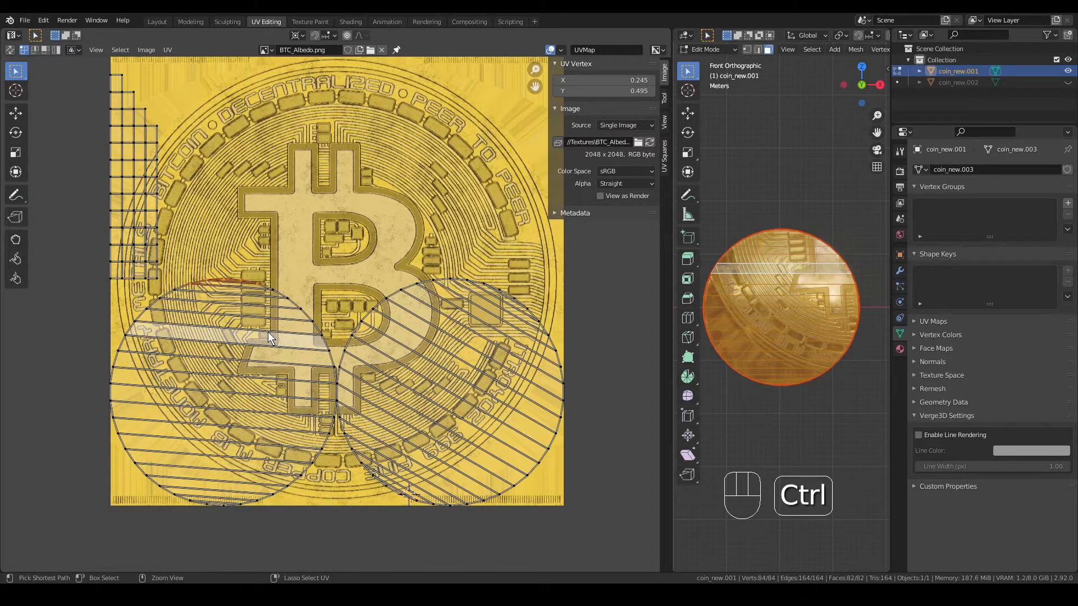
{"action": "key", "text": "ctrl+l"}
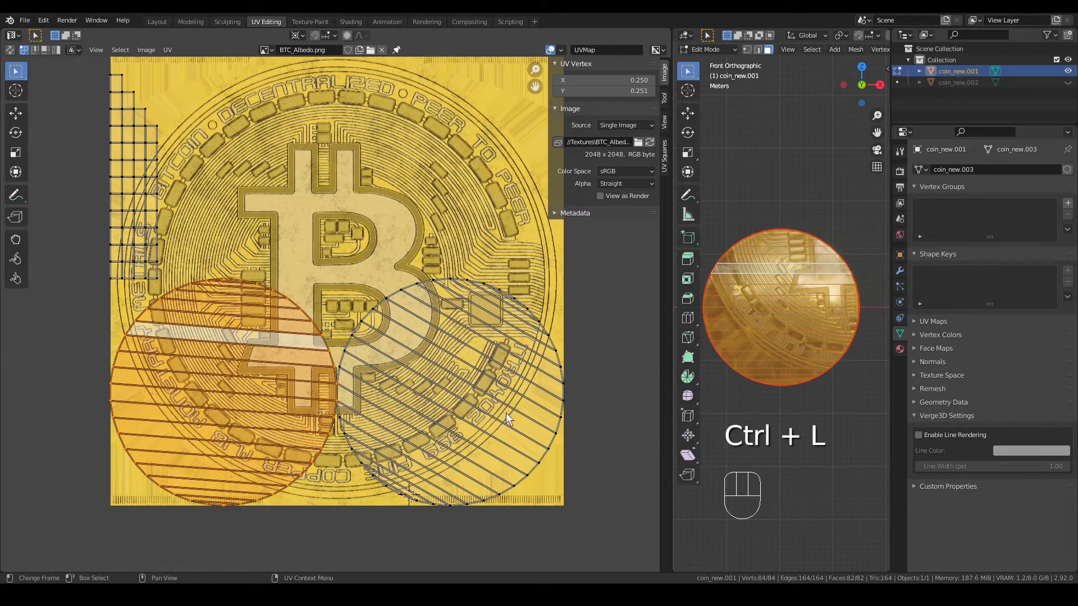
{"action": "scroll", "coordinate": [384, 413], "scroll_direction": "up", "scroll_amount": 1}
{"action": "middle_click_drag", "start_coordinate": [384, 412], "coordinate": [409, 372], "text": "shift"}
{"action": "key", "text": "r"}
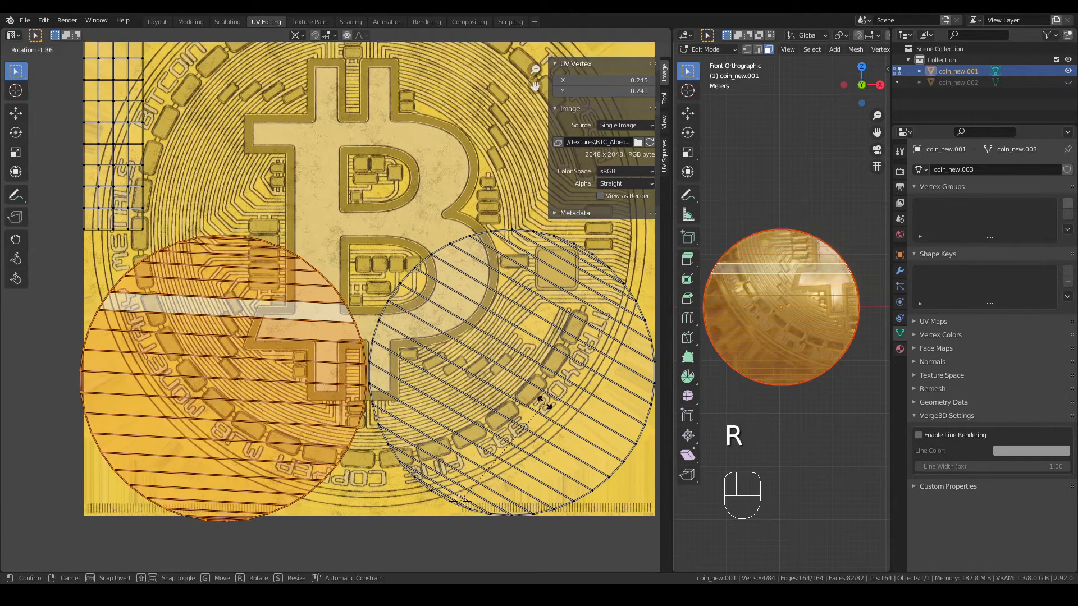
{"action": "left_click", "coordinate": [448, 157]}
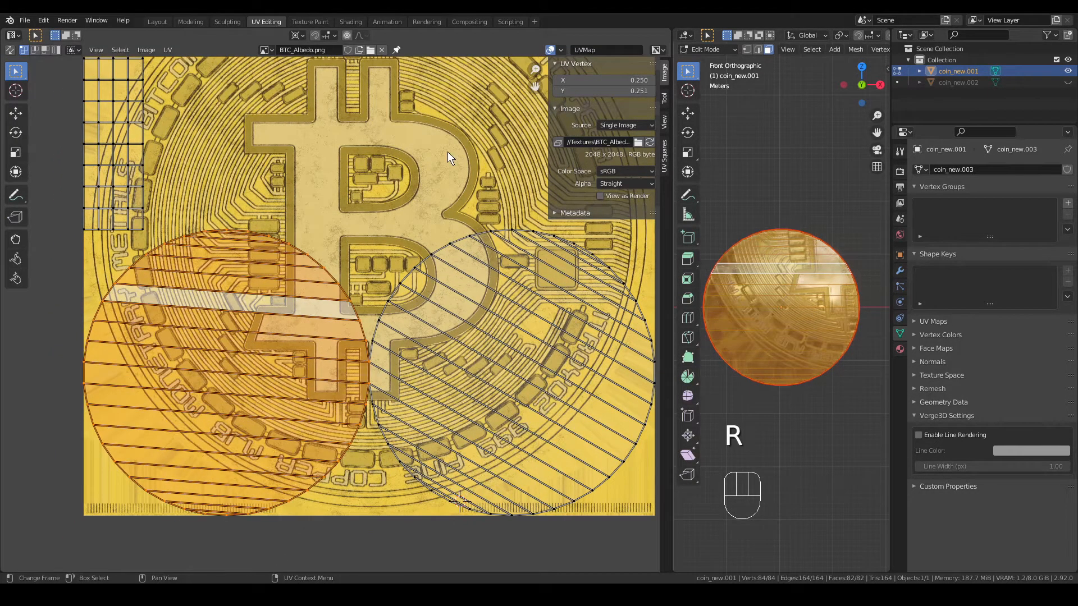
- Set the UV pivot to Bounding Box Center and rotate the selected circular island about -3.9 degrees so its inner edges run horizontally
{"action": "left_click", "coordinate": [301, 35]}
{"action": "scroll", "coordinate": [226, 435], "scroll_direction": "down", "scroll_amount": 5}
{"action": "scroll", "coordinate": [391, 397], "scroll_direction": "up", "scroll_amount": 6}
{"action": "middle_click_drag", "start_coordinate": [402, 402], "coordinate": [376, 331]}
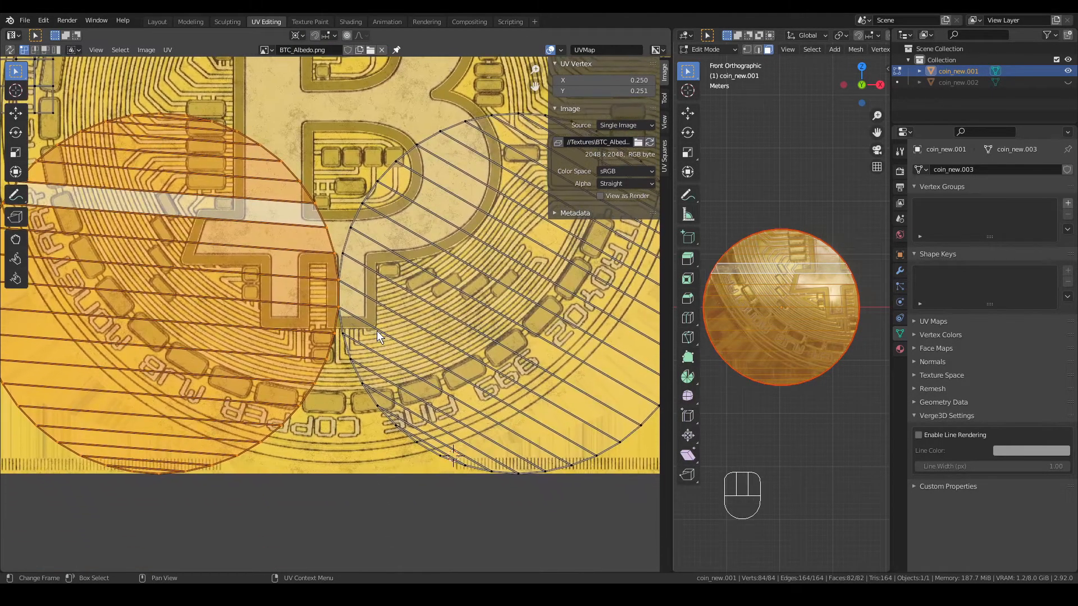
{"action": "left_click", "coordinate": [298, 35]}
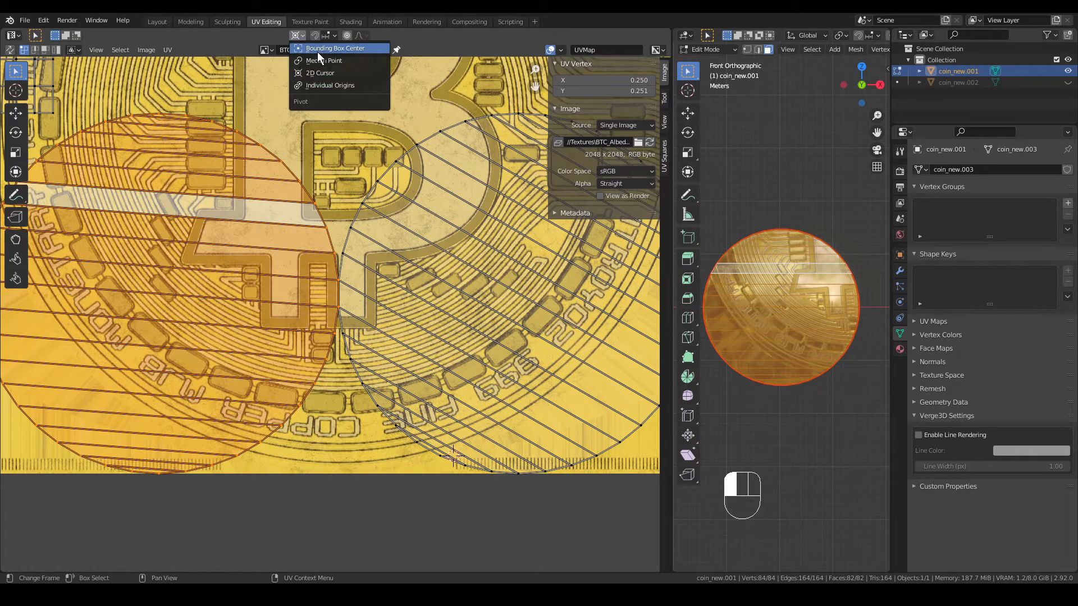
{"action": "left_click", "coordinate": [318, 52]}
{"action": "scroll", "coordinate": [278, 153], "scroll_direction": "down", "scroll_amount": 1}
{"action": "key", "text": "r"}
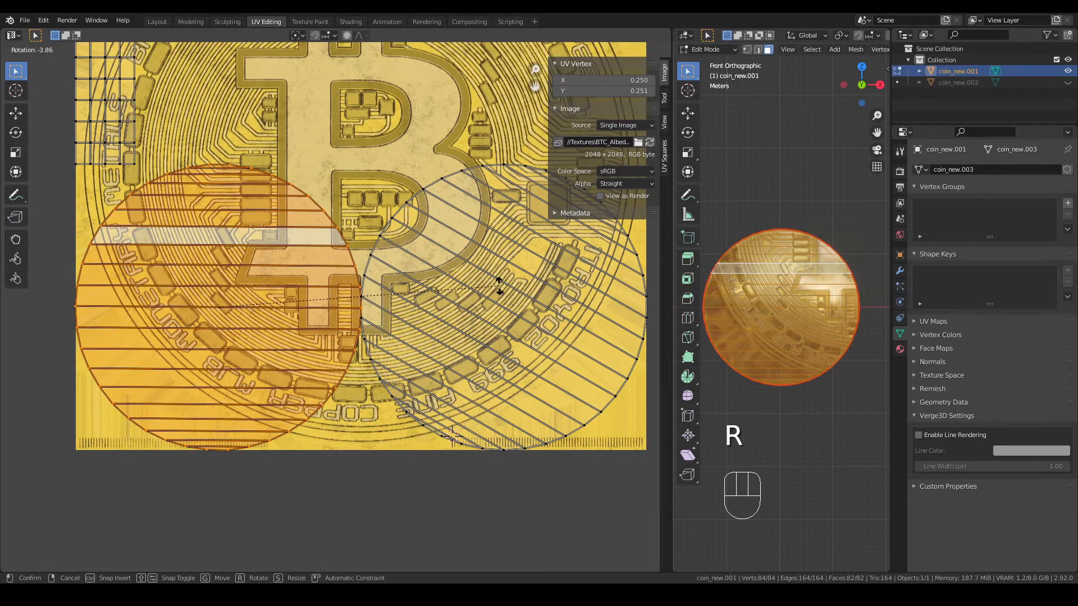
{"action": "left_click", "coordinate": [499, 281]}
- Fine-tune the circular island's rotation against the texture's lower border until its edges are level
{"action": "scroll", "coordinate": [294, 355], "scroll_direction": "up", "scroll_amount": 5}
{"action": "scroll", "coordinate": [269, 358], "scroll_direction": "up", "scroll_amount": 1}
{"action": "middle_click_drag", "start_coordinate": [270, 358], "coordinate": [428, 419], "text": "shift"}
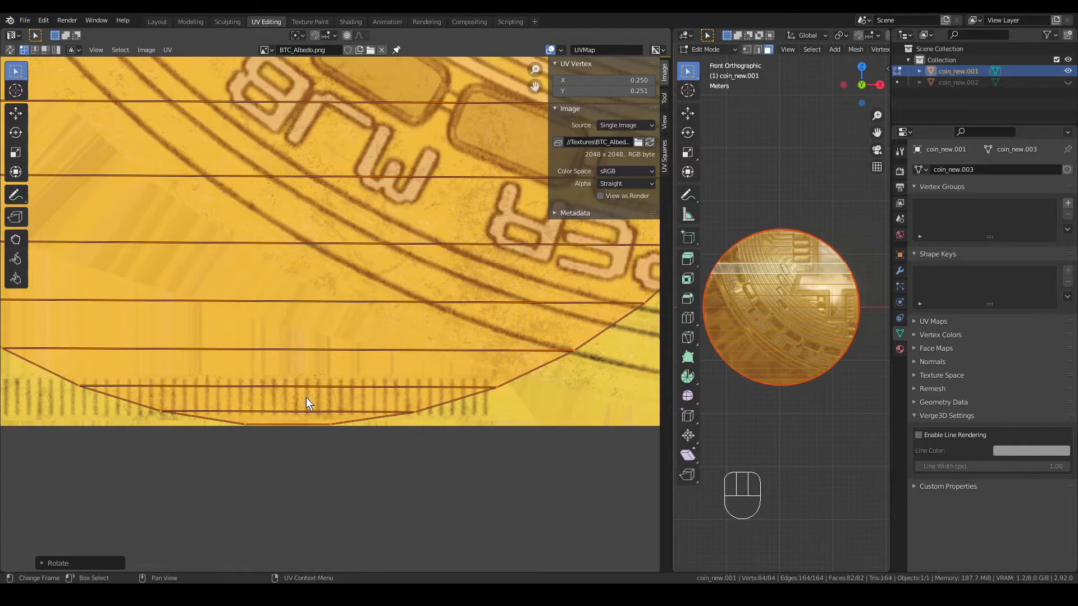
{"action": "key", "text": "r"}
{"action": "right_click", "coordinate": [559, 445]}
{"action": "key", "text": "r"}
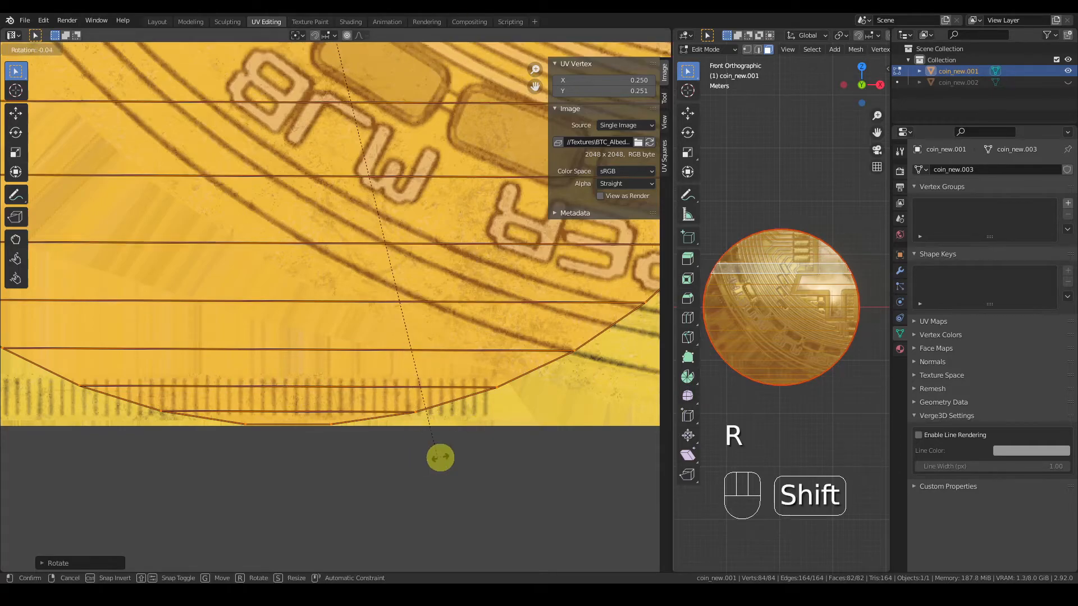
{"action": "left_click", "coordinate": [541, 453]}
- Centre the circular island on the texture by setting its X and Y position to 0.5
{"action": "scroll", "coordinate": [541, 452], "scroll_direction": "down", "scroll_amount": 8}
{"action": "middle_click_drag", "start_coordinate": [506, 235], "coordinate": [448, 361]}
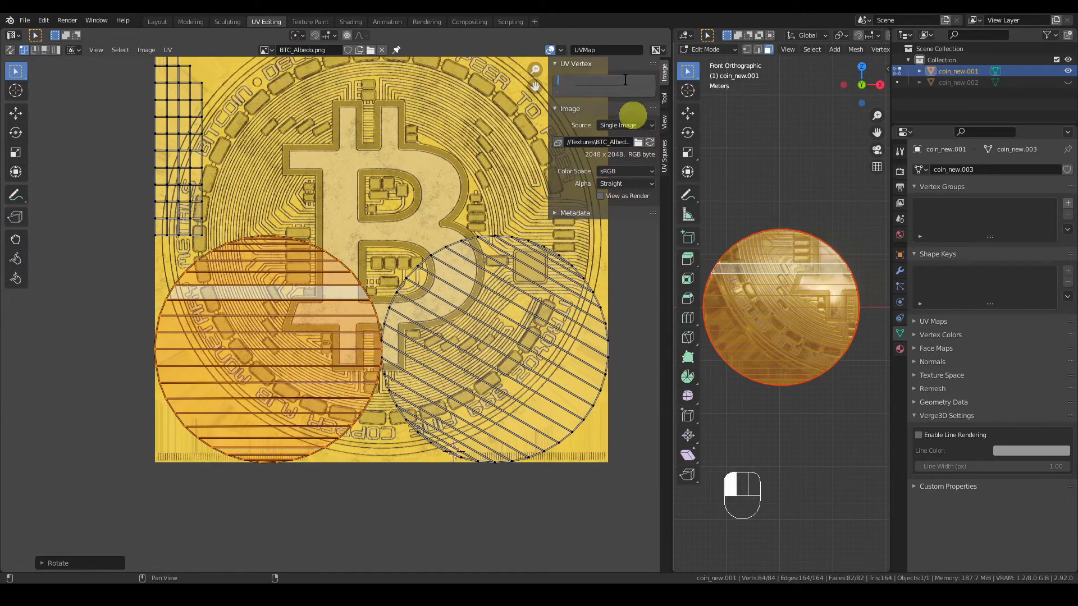
{"action": "type", "text": "5"}
{"action": "key", "text": "Return"}
- Select the entire lower-right circular UV island and rotate it until its inner edges run horizontally
{"action": "middle_click_drag", "start_coordinate": [426, 293], "coordinate": [377, 305], "text": "shift"}
{"action": "left_click", "coordinate": [551, 338]}
{"action": "key", "text": "ctrl+l"}
{"action": "middle_click_drag", "start_coordinate": [551, 401], "coordinate": [414, 255], "text": "shift"}
{"action": "scroll", "coordinate": [336, 308], "scroll_direction": "up", "scroll_amount": 6}
{"action": "key", "text": "r"}
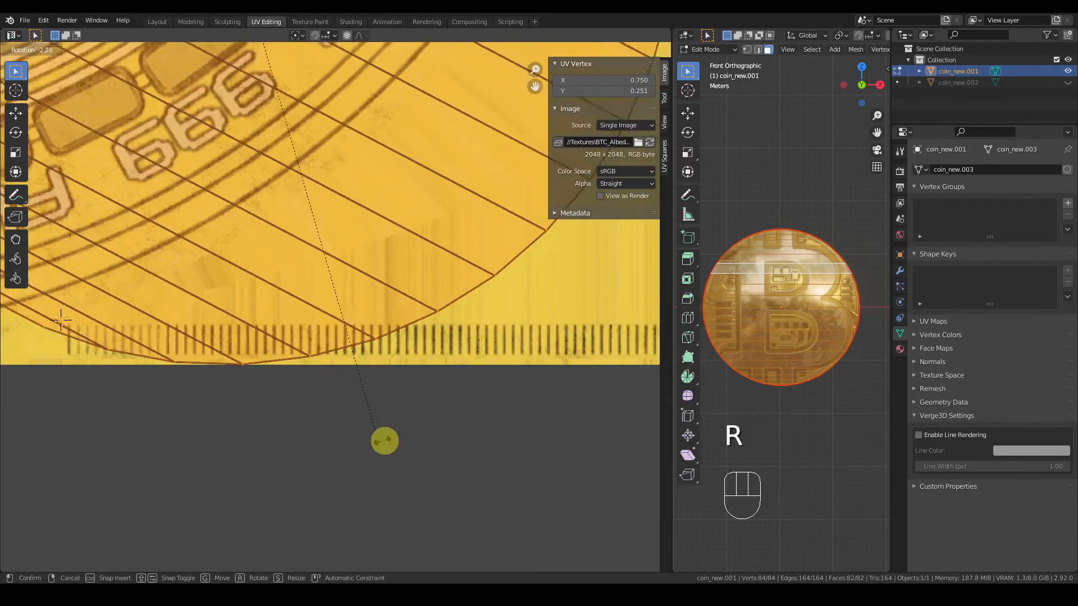
{"action": "left_click", "coordinate": [11, 259]}
- Set the second circular island's X and Y position to 0.5 so it overlaps the first one
{"action": "scroll", "coordinate": [84, 258], "scroll_direction": "down", "scroll_amount": 5}
{"action": "middle_click_drag", "start_coordinate": [84, 258], "coordinate": [316, 427]}
{"action": "left_click", "coordinate": [623, 81]}
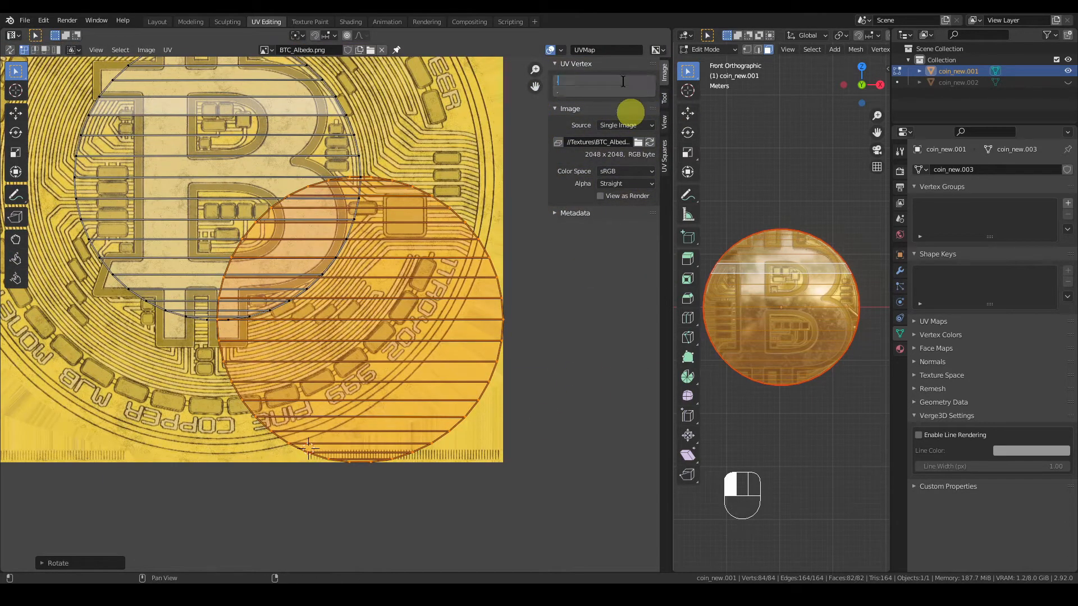
{"action": "type", "text": ".5"}
{"action": "key", "text": "Return"}
- Select both overlapping circular islands and enlarge them slightly about their common centre
{"action": "middle_click_drag", "start_coordinate": [529, 211], "coordinate": [581, 281]}
{"action": "left_click", "coordinate": [232, 128]}
{"action": "key", "text": "ctrl+l"}
{"action": "scroll", "coordinate": [389, 261], "scroll_direction": "down", "scroll_amount": 2}
{"action": "middle_click_drag", "start_coordinate": [414, 342], "coordinate": [426, 344]}
{"action": "key", "text": "s"}
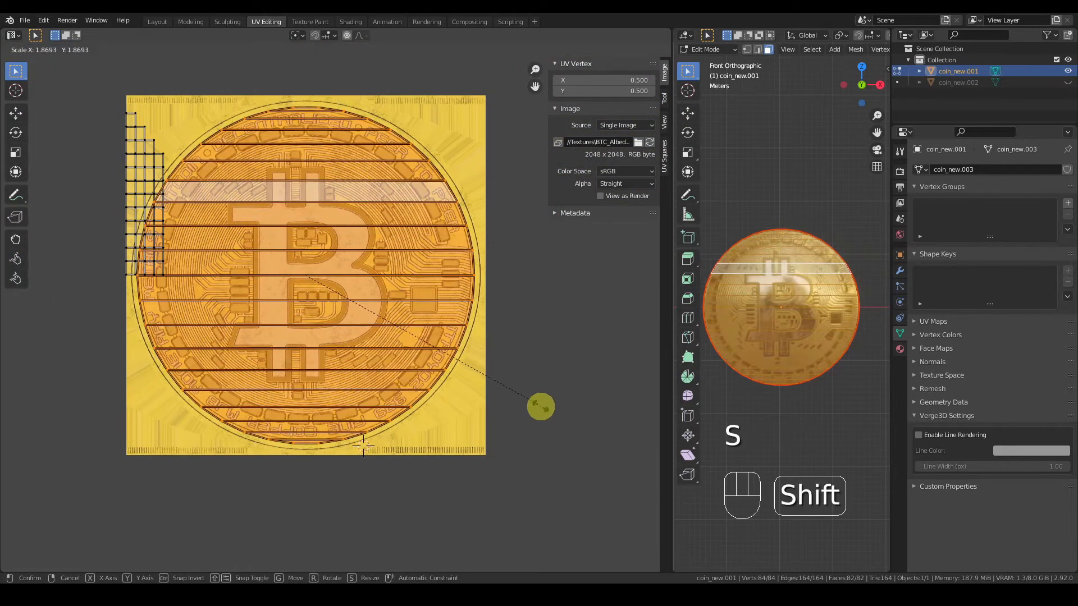
{"action": "left_click", "coordinate": [476, 241]}
{"action": "key", "text": "s"}
{"action": "right_click", "coordinate": [433, 385]}
{"action": "key", "text": "s"}
{"action": "left_click", "coordinate": [381, 207]}
- Scale both circular islands up until their outline matches the coin's outer edge on the texture
{"action": "middle_click_drag", "start_coordinate": [356, 122], "coordinate": [359, 193], "text": "shift"}
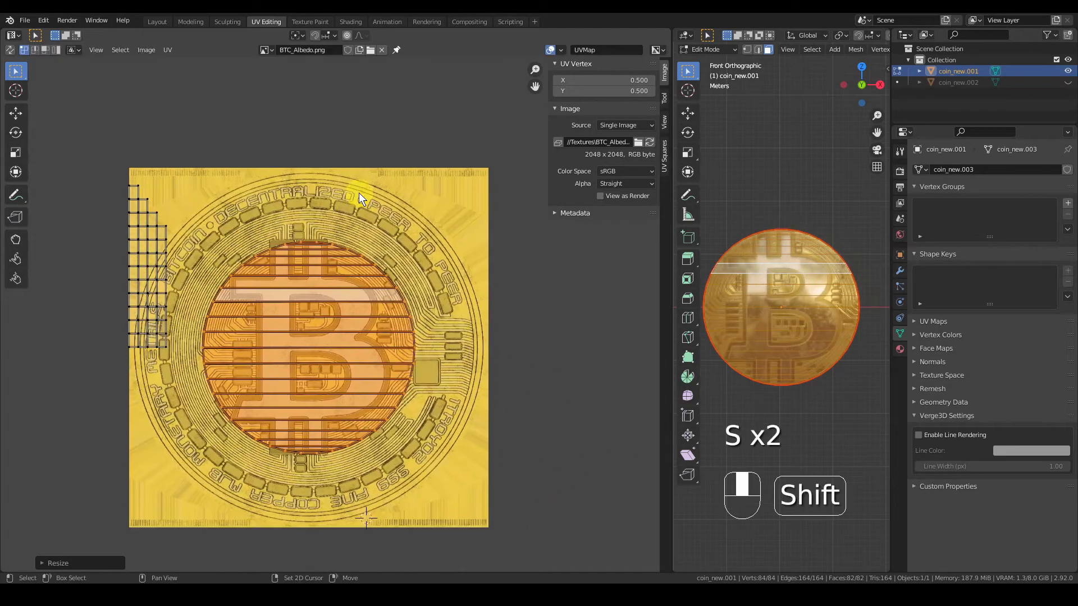
{"action": "scroll", "coordinate": [359, 193], "scroll_direction": "up", "scroll_amount": 5}
{"action": "scroll", "coordinate": [352, 102], "scroll_direction": "down", "scroll_amount": 4}
{"action": "middle_click_drag", "start_coordinate": [496, 449], "coordinate": [393, 328]}
{"action": "key", "text": "s"}
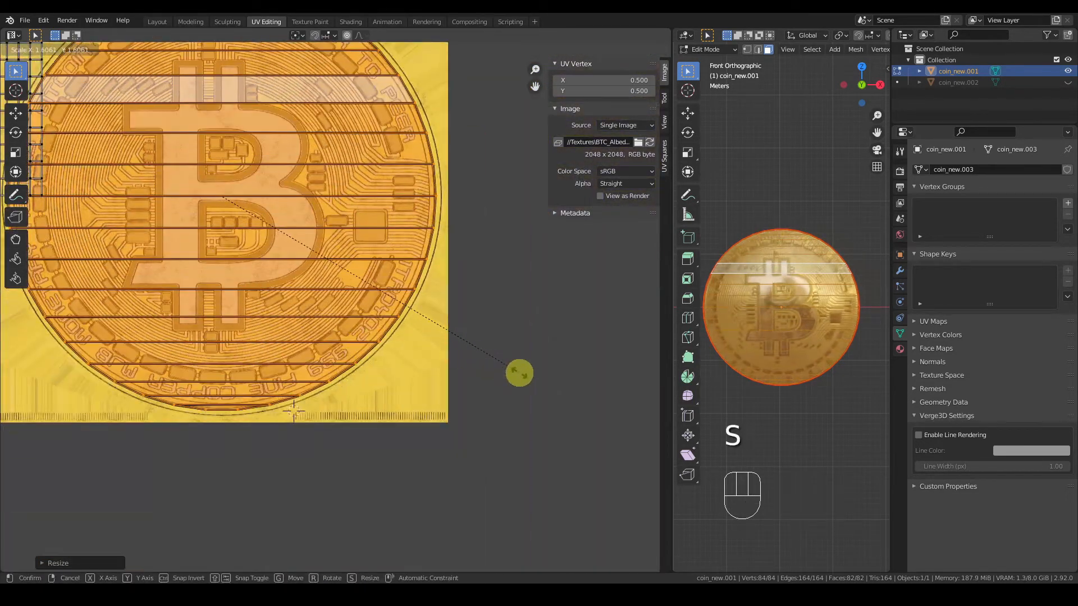
{"action": "left_click", "coordinate": [556, 377], "text": "shift"}
{"action": "scroll", "coordinate": [388, 388], "scroll_direction": "up", "scroll_amount": 8}
{"action": "scroll", "coordinate": [397, 258], "scroll_direction": "down", "scroll_amount": 8}
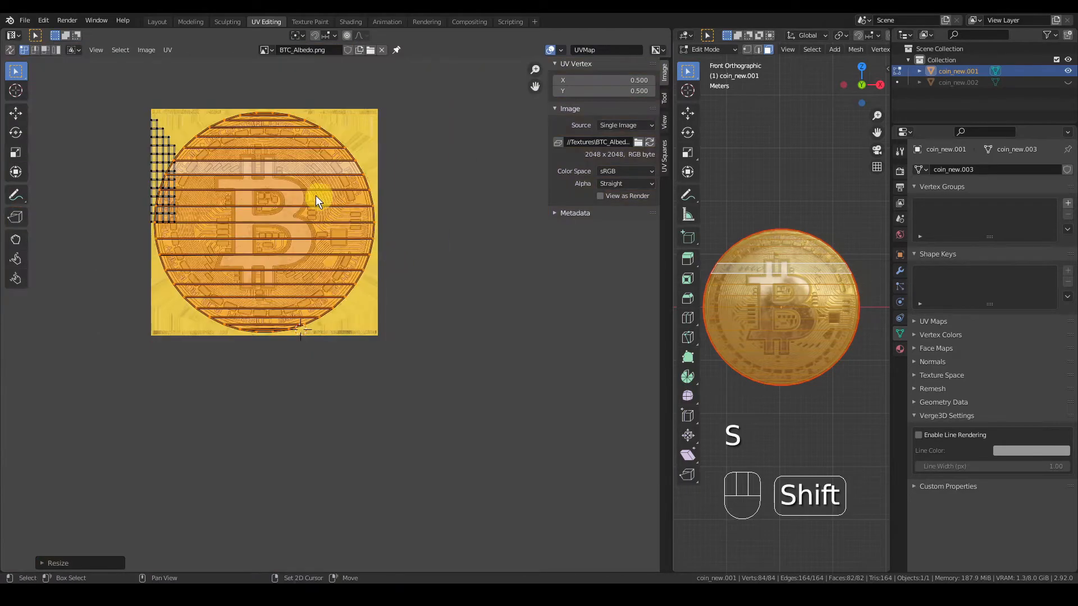
- Select the leftmost vertical rim strip in full and rotate it by 90 degrees
{"action": "middle_click_drag", "start_coordinate": [325, 197], "coordinate": [454, 399], "text": "shift"}
{"action": "scroll", "coordinate": [450, 398], "scroll_direction": "up", "scroll_amount": 5}
{"action": "scroll", "coordinate": [322, 331], "scroll_direction": "up", "scroll_amount": 4}
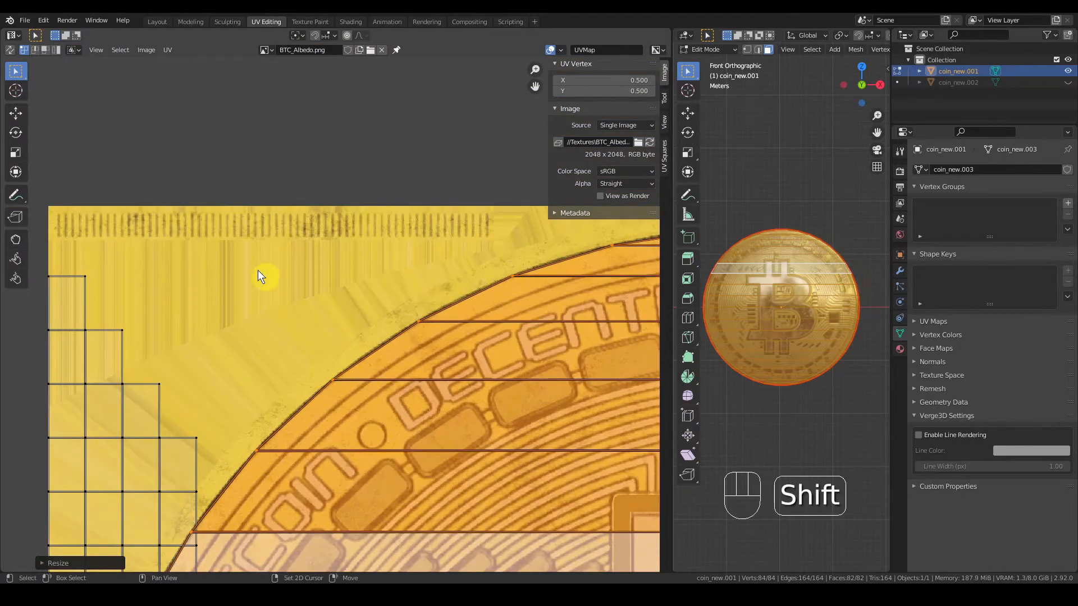
{"action": "scroll", "coordinate": [178, 309], "scroll_direction": "down", "scroll_amount": 2}
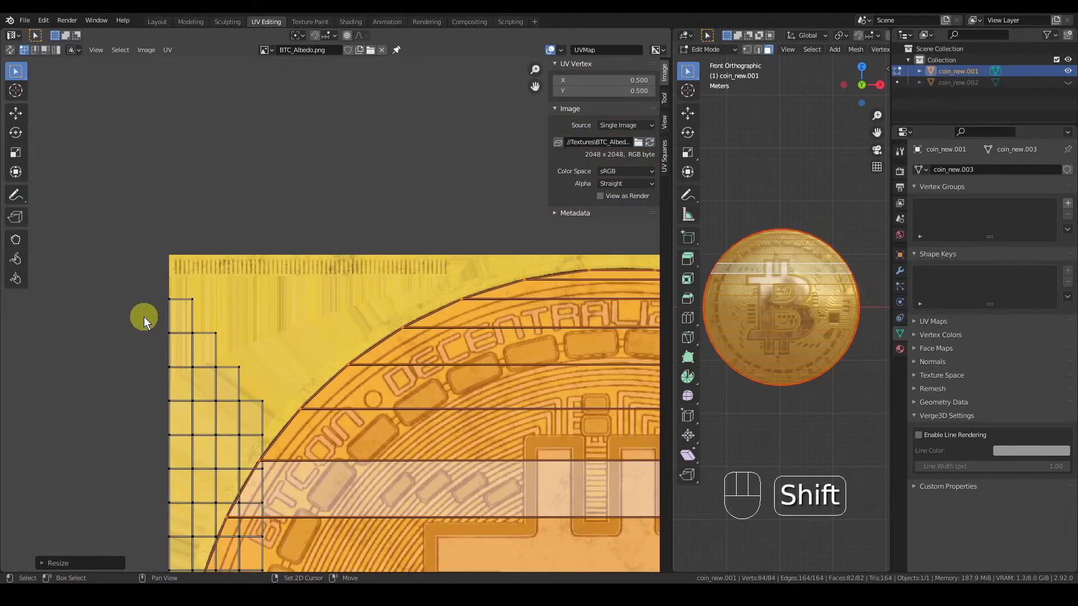
{"action": "middle_click_drag", "start_coordinate": [143, 316], "coordinate": [161, 317], "text": "shift"}
{"action": "left_click_drag", "start_coordinate": [151, 280], "coordinate": [253, 319]}
{"action": "key", "text": "ctrl+l"}
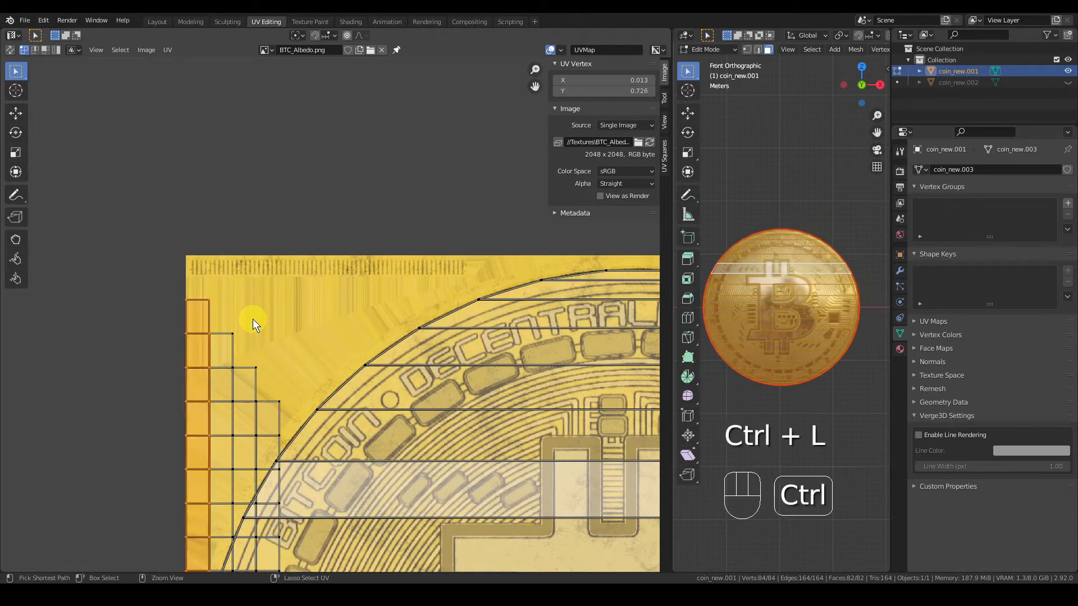
{"action": "type", "text": "r90"}
{"action": "key", "text": "Return"}
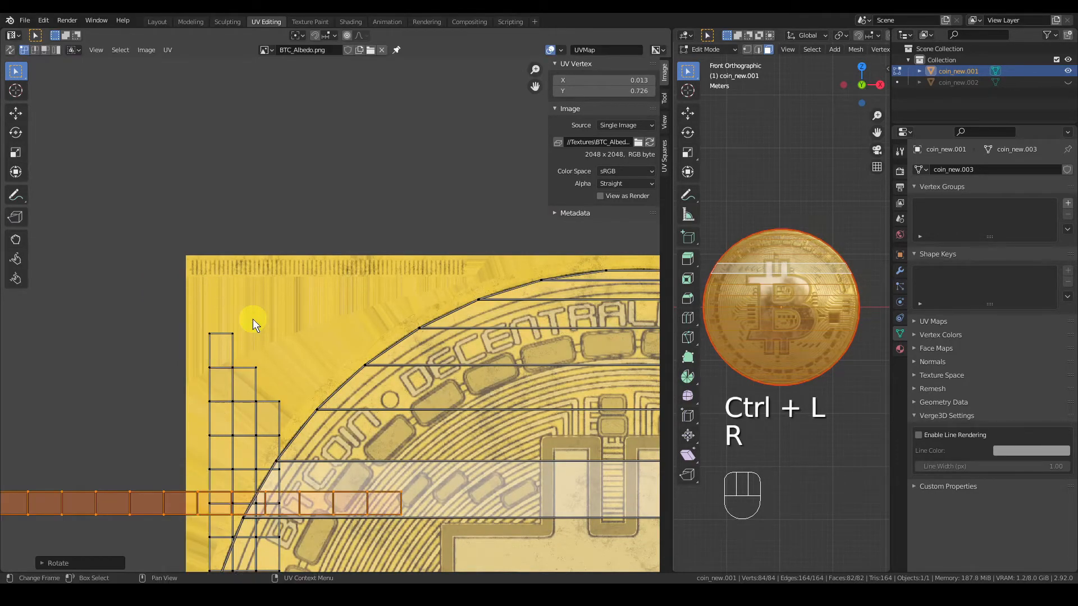
- Move the horizontal rim strip onto the ridged band in the texture's upper-left corner
{"action": "key", "text": "g"}
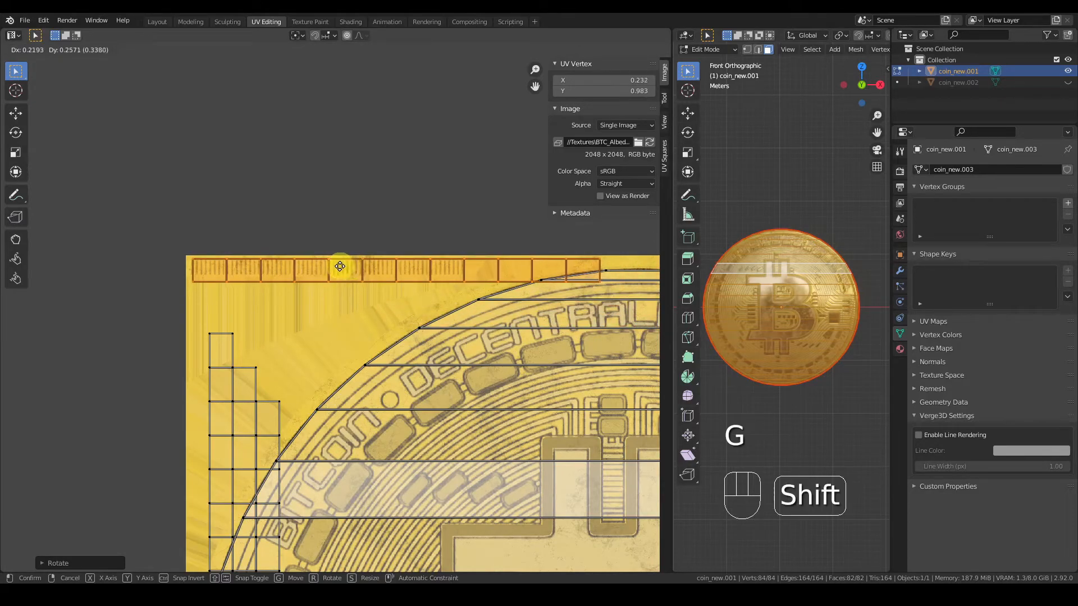
{"action": "scroll", "coordinate": [315, 260], "scroll_direction": "up", "scroll_amount": 4}
{"action": "middle_click_drag", "start_coordinate": [314, 258], "coordinate": [408, 443], "text": "shift"}
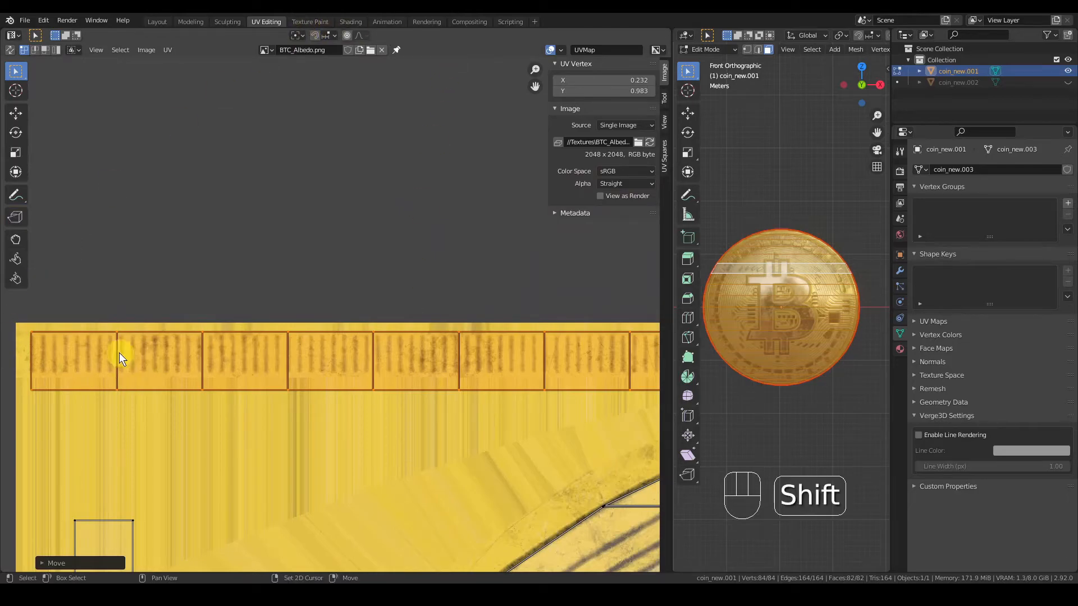
- Snap the 2D cursor to the strip's upper-left vertex, reselect the whole strip and set the pivot to 2D Cursor
{"action": "middle_click_drag", "start_coordinate": [123, 359], "coordinate": [200, 361], "text": "shift"}
{"action": "left_click_drag", "start_coordinate": [146, 348], "coordinate": [154, 345]}
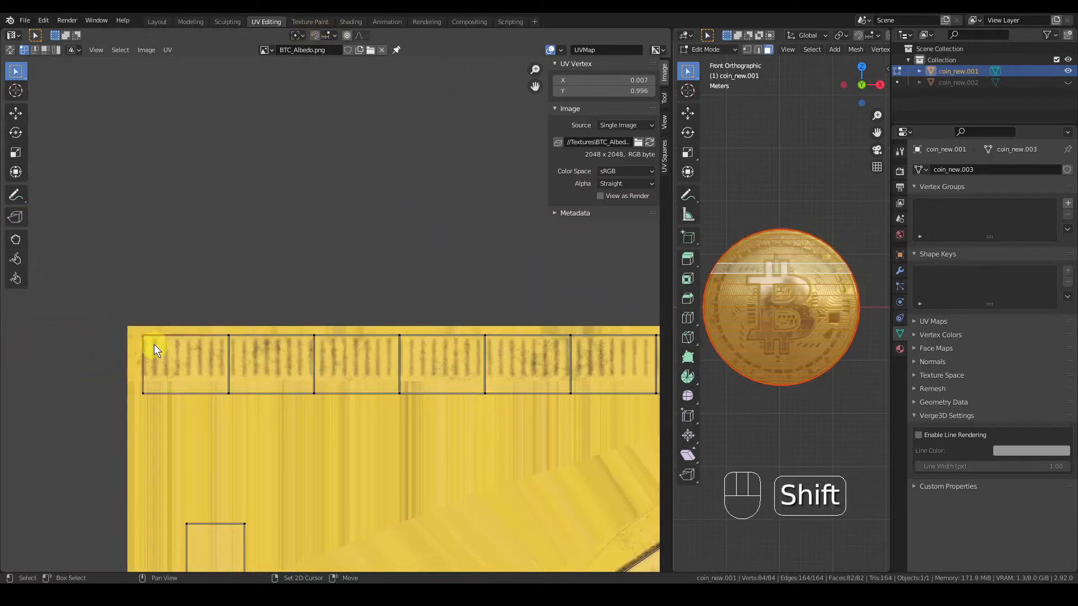
{"action": "key", "text": "shift+s"}
{"action": "left_click", "coordinate": [152, 417]}
{"action": "key", "text": "ctrl+l"}
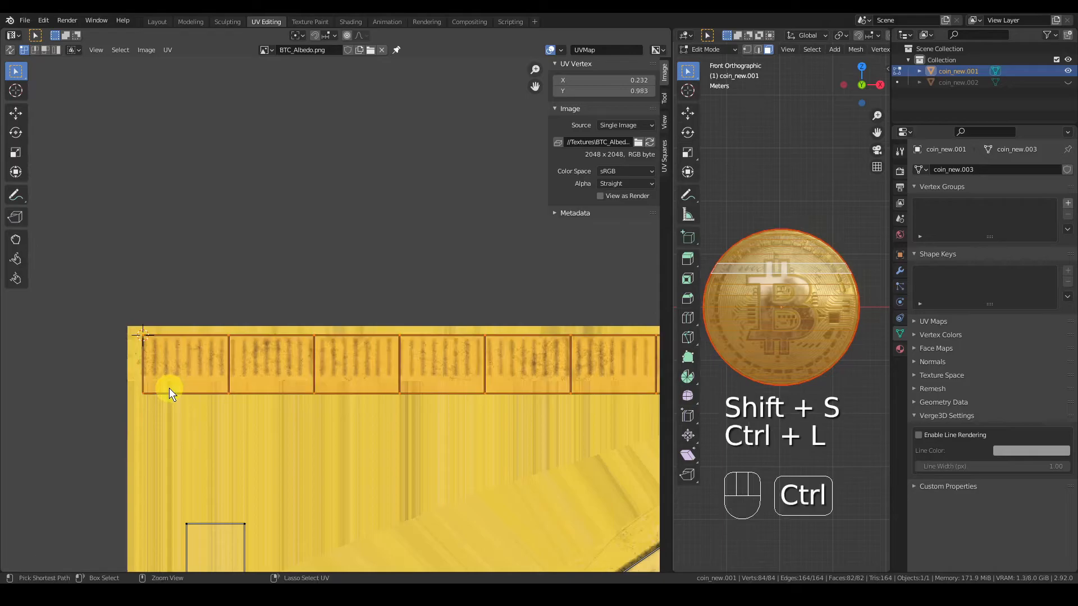
{"action": "left_click", "coordinate": [302, 36]}
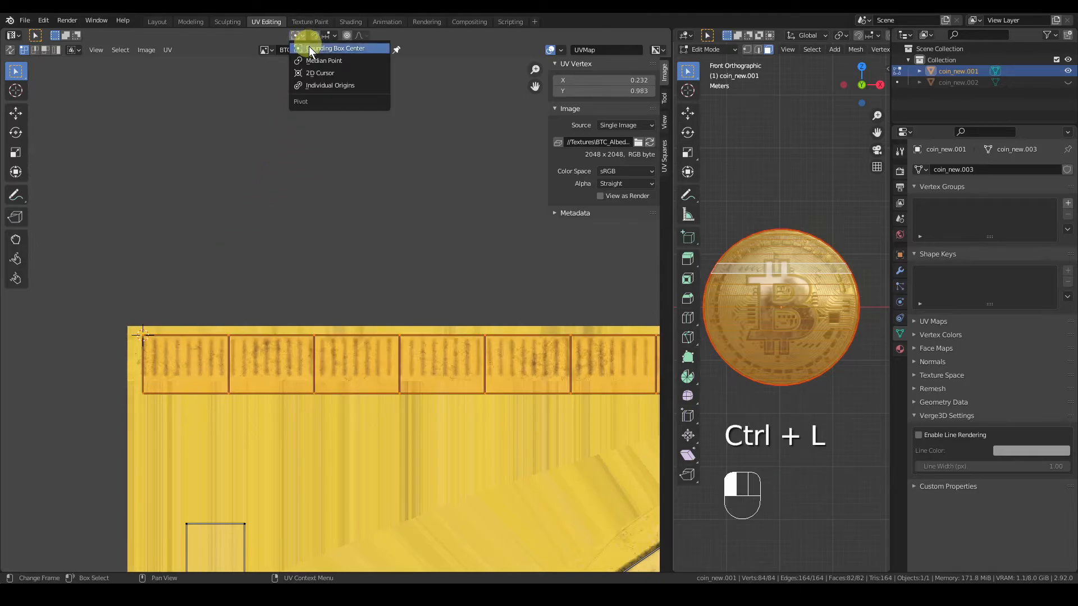
{"action": "left_click", "coordinate": [325, 70]}
- Scale the rim strip down from the 2D cursor until its far end meets the end of the ridged band
{"action": "scroll", "coordinate": [399, 298], "scroll_direction": "down", "scroll_amount": 4}
{"action": "middle_click_drag", "start_coordinate": [667, 408], "coordinate": [532, 406], "text": "shift"}
{"action": "key", "text": "s"}
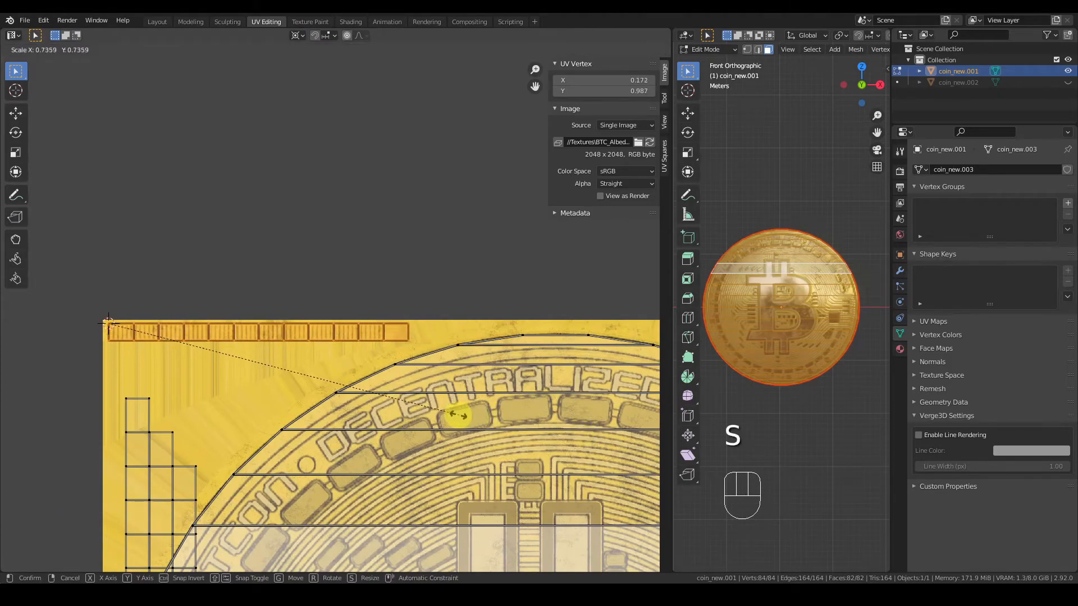
{"action": "left_click", "coordinate": [439, 415]}
{"action": "scroll", "coordinate": [344, 347], "scroll_direction": "up", "scroll_amount": 6}
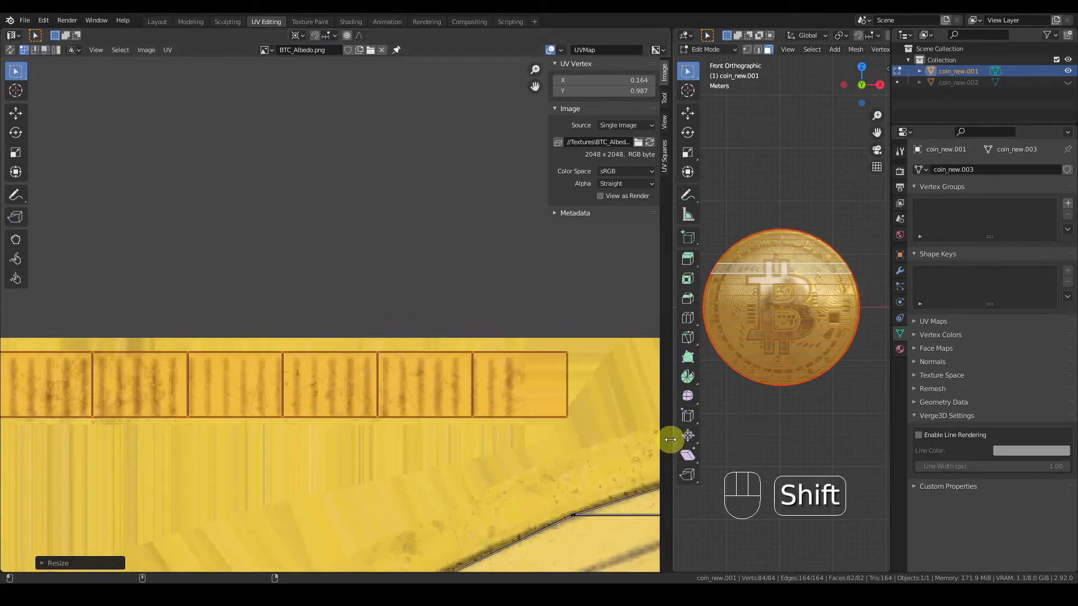
{"action": "middle_click_drag", "start_coordinate": [669, 439], "coordinate": [511, 377], "text": "shift"}
{"action": "scroll", "coordinate": [484, 377], "scroll_direction": "up", "scroll_amount": 2}
{"action": "key", "text": "s"}
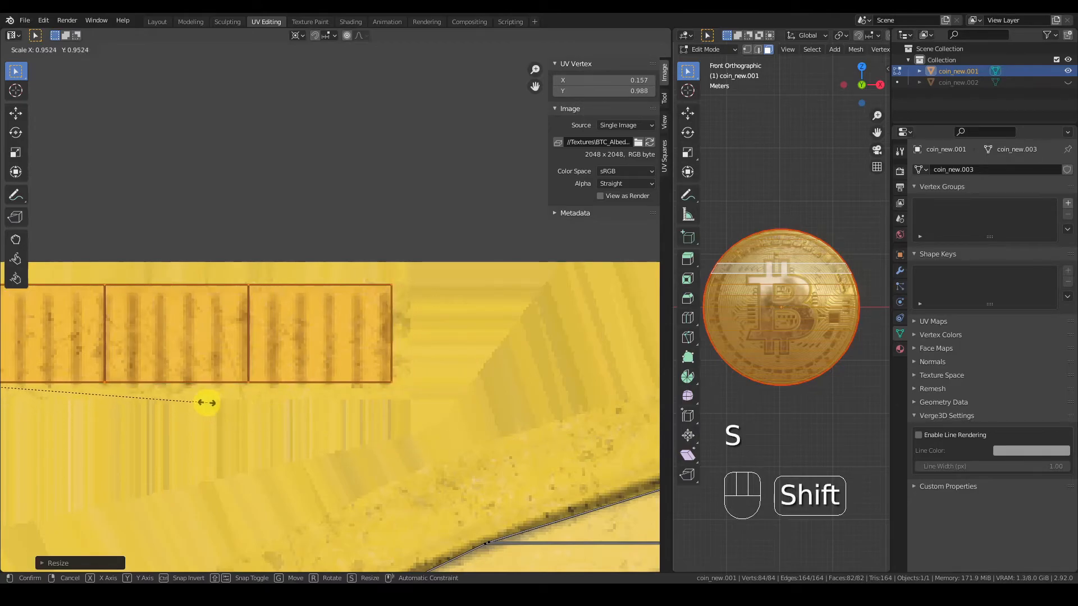
- Examine the fitted rim strip and the remaining strips across the whole UV layout
{"action": "scroll", "coordinate": [302, 372], "scroll_direction": "down", "scroll_amount": 5}
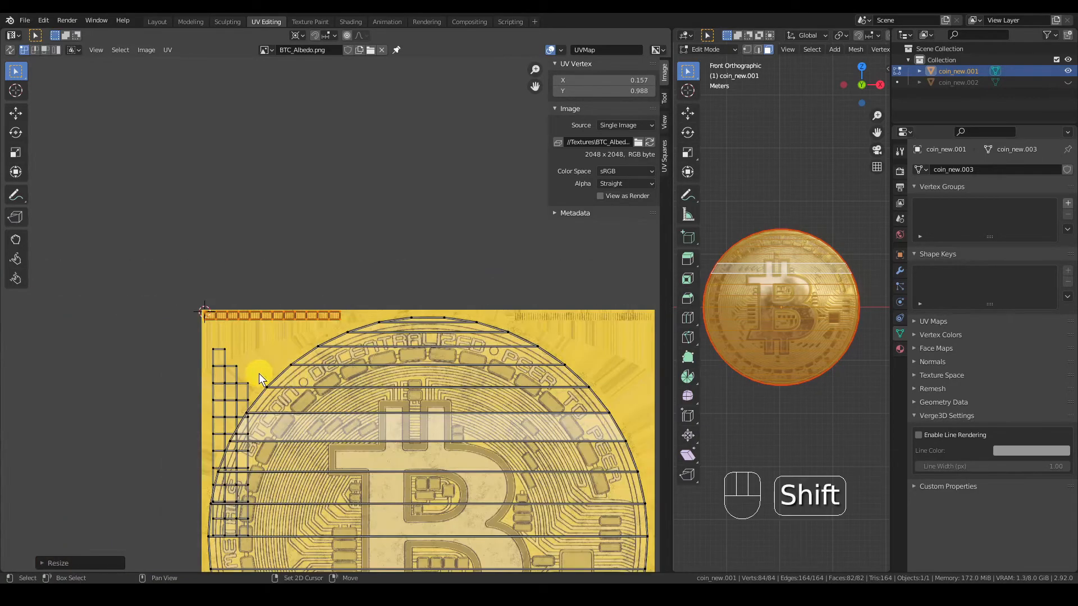
{"action": "middle_click_drag", "start_coordinate": [259, 372], "coordinate": [294, 353], "text": "shift"}
{"action": "left_click_drag", "start_coordinate": [336, 350], "coordinate": [335, 349]}
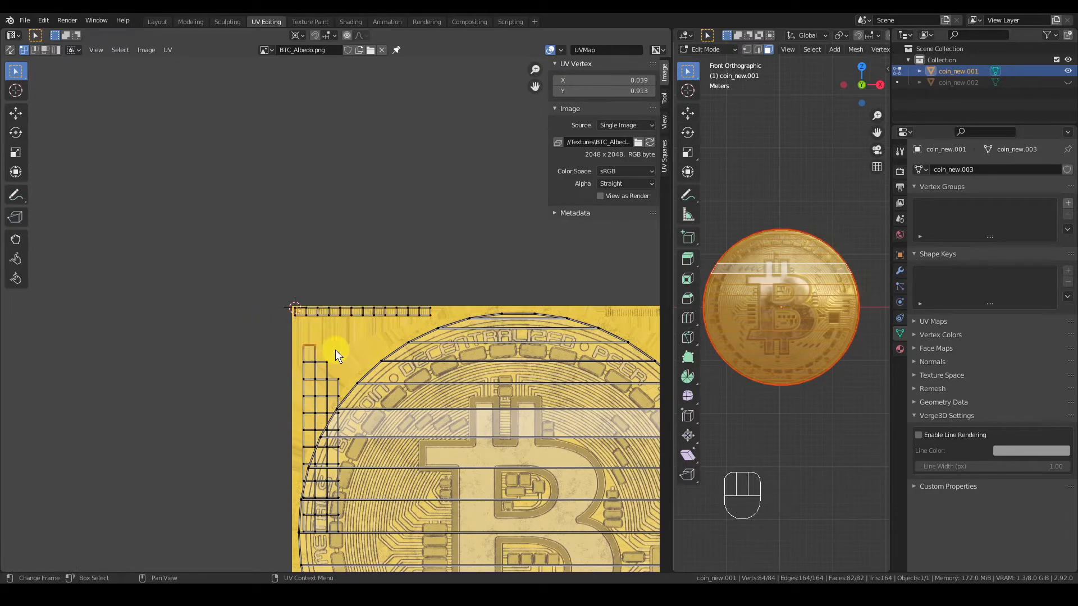
{"action": "scroll", "coordinate": [335, 349], "scroll_direction": "down", "scroll_amount": 7}
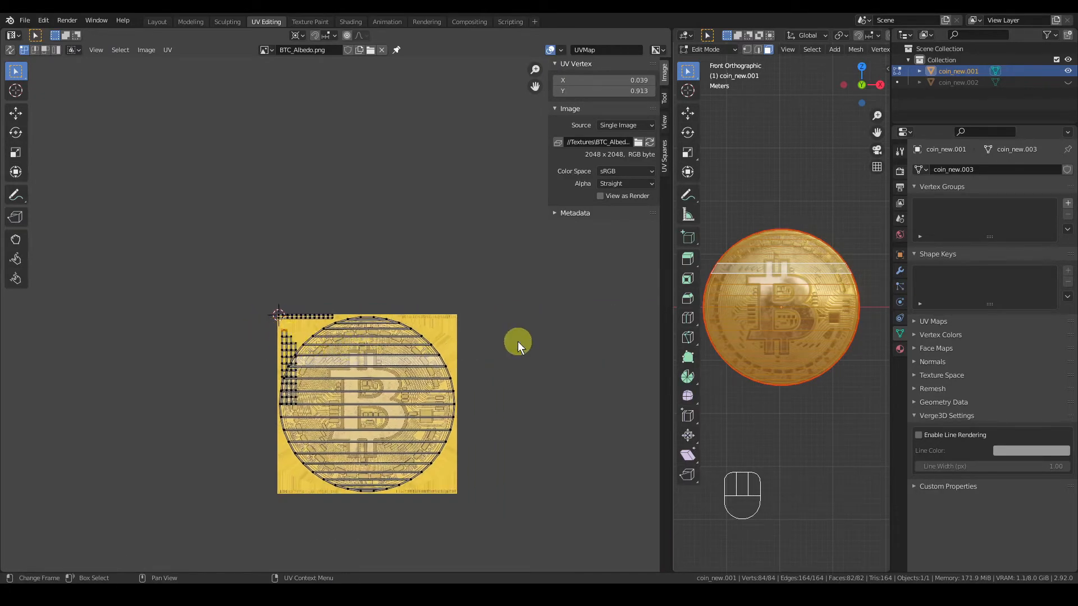
{"action": "scroll", "coordinate": [299, 341], "scroll_direction": "up", "scroll_amount": 7}
{"action": "middle_click_drag", "start_coordinate": [262, 341], "coordinate": [493, 438], "text": "shift"}
{"action": "scroll", "coordinate": [311, 287], "scroll_direction": "up", "scroll_amount": 3}
{"action": "scroll", "coordinate": [311, 287], "scroll_direction": "up", "scroll_amount": 2}
{"action": "scroll", "coordinate": [311, 287], "scroll_direction": "down", "scroll_amount": 2}
{"action": "scroll", "coordinate": [493, 439], "scroll_direction": "down", "scroll_amount": 1}
- Select the fitted rim strip, shift it along Y and scale its height to match the ridges
{"action": "left_click_drag", "start_coordinate": [69, 265], "coordinate": [605, 401]}
{"action": "scroll", "coordinate": [605, 401], "scroll_direction": "up", "scroll_amount": 4}
{"action": "middle_click_drag", "start_coordinate": [437, 463], "coordinate": [442, 309]}
{"action": "scroll", "coordinate": [443, 309], "scroll_direction": "up", "scroll_amount": 1}
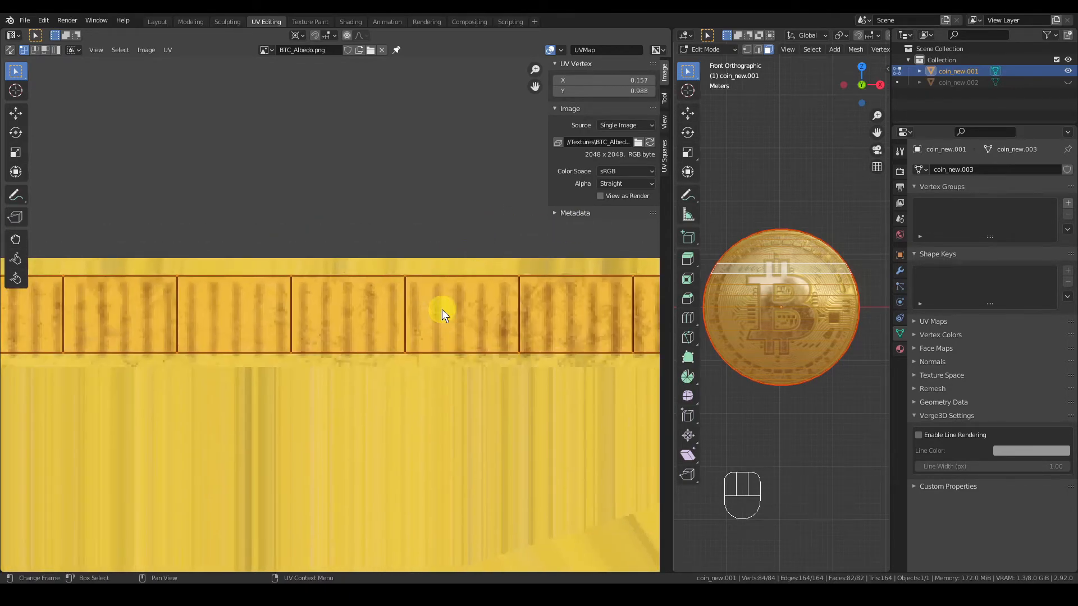
{"action": "key", "text": "g"}
{"action": "key", "text": "y"}
{"action": "left_click", "coordinate": [442, 368]}
{"action": "key", "text": "s"}
{"action": "key", "text": "y"}
{"action": "left_click", "coordinate": [480, 469]}
- Refine the rim strip's vertical position and Y scale so the ridges fill it completely
{"action": "key", "text": "g"}
{"action": "key", "text": "y"}
{"action": "left_click", "coordinate": [491, 483]}
{"action": "key", "text": "s"}
{"action": "key", "text": "y"}
{"action": "left_click", "coordinate": [595, 501]}
{"action": "key", "text": "g"}
{"action": "key", "text": "y"}
{"action": "left_click", "coordinate": [572, 449]}
- Select the three remaining vertical rim strips in full and rotate them by 90 degrees
{"action": "middle_click_drag", "start_coordinate": [774, 345], "coordinate": [836, 336]}
{"action": "scroll", "coordinate": [865, 326], "scroll_direction": "up", "scroll_amount": 6}
{"action": "scroll", "coordinate": [298, 385], "scroll_direction": "down", "scroll_amount": 6}
{"action": "middle_click_drag", "start_coordinate": [298, 385], "coordinate": [249, 327], "text": "shift"}
{"action": "left_click_drag", "start_coordinate": [255, 348], "coordinate": [267, 305]}
{"action": "key", "text": "ctrl+l"}
{"action": "left_click_drag", "start_coordinate": [162, 266], "coordinate": [312, 397]}
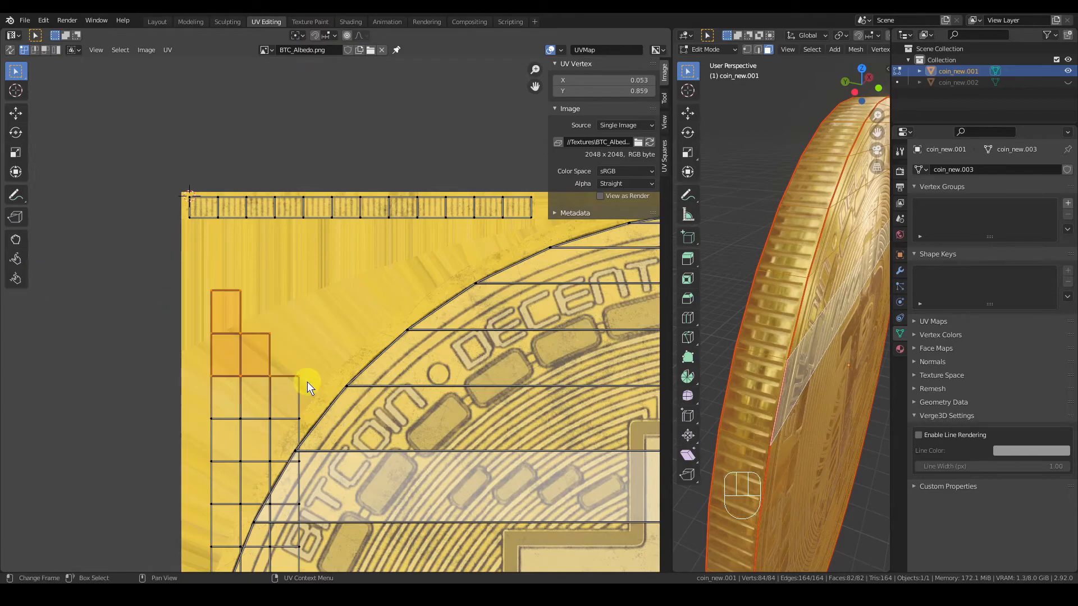
{"action": "key", "text": "ctrl+l"}
{"action": "type", "text": "r90"}
{"action": "key", "text": "Return"}
- Move the three rotated strips so their upper-left corner lines up with the fitted strip's corner
{"action": "key", "text": "g"}
{"action": "scroll", "coordinate": [210, 238], "scroll_direction": "up", "scroll_amount": 9}
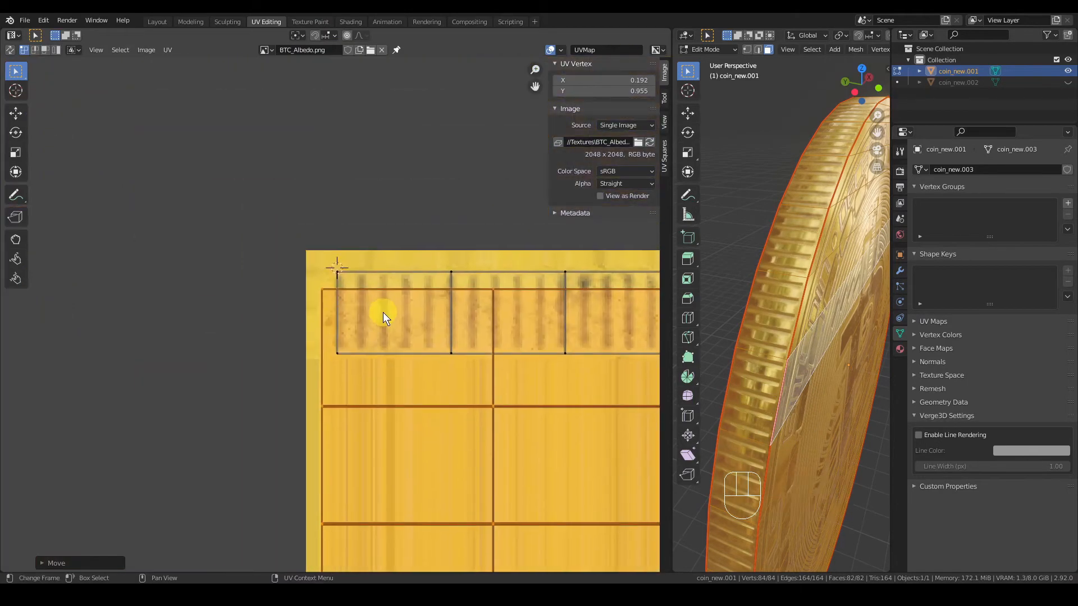
{"action": "key", "text": "g"}
{"action": "right_click", "coordinate": [328, 286]}
{"action": "left_click", "coordinate": [238, 196]}
- Snap the 2D cursor to the shared upper-left corner vertex of the rim strips
{"action": "scroll", "coordinate": [292, 231], "scroll_direction": "down", "scroll_amount": 6}
{"action": "scroll", "coordinate": [348, 318], "scroll_direction": "down", "scroll_amount": 2}
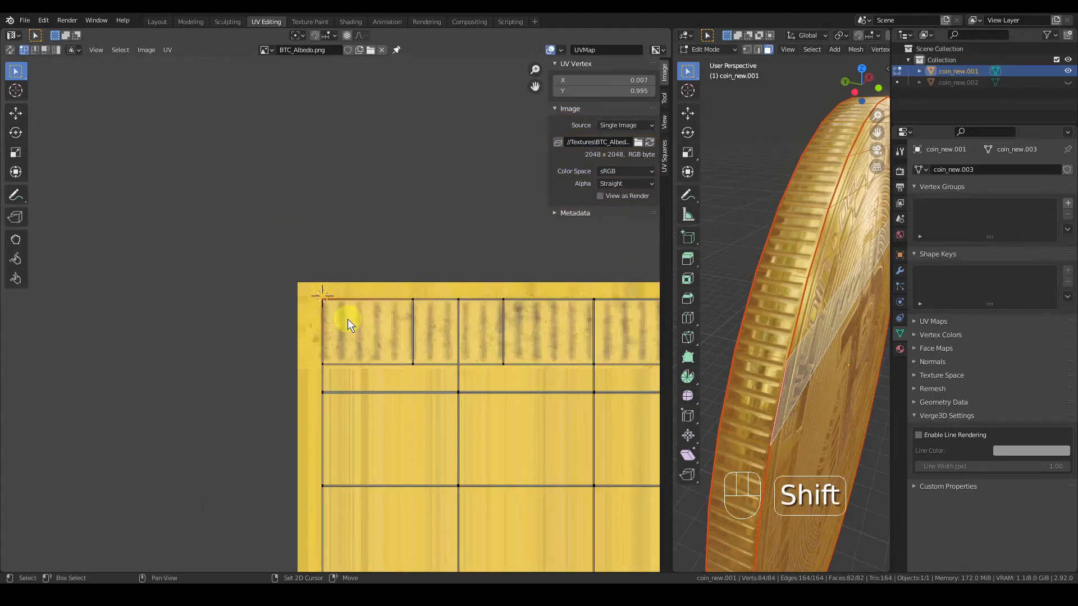
{"action": "key", "text": "shift+s"}
{"action": "left_click", "coordinate": [359, 376]}
{"action": "scroll", "coordinate": [398, 371], "scroll_direction": "down", "scroll_amount": 2}
{"action": "middle_click_drag", "start_coordinate": [402, 370], "coordinate": [315, 365]}
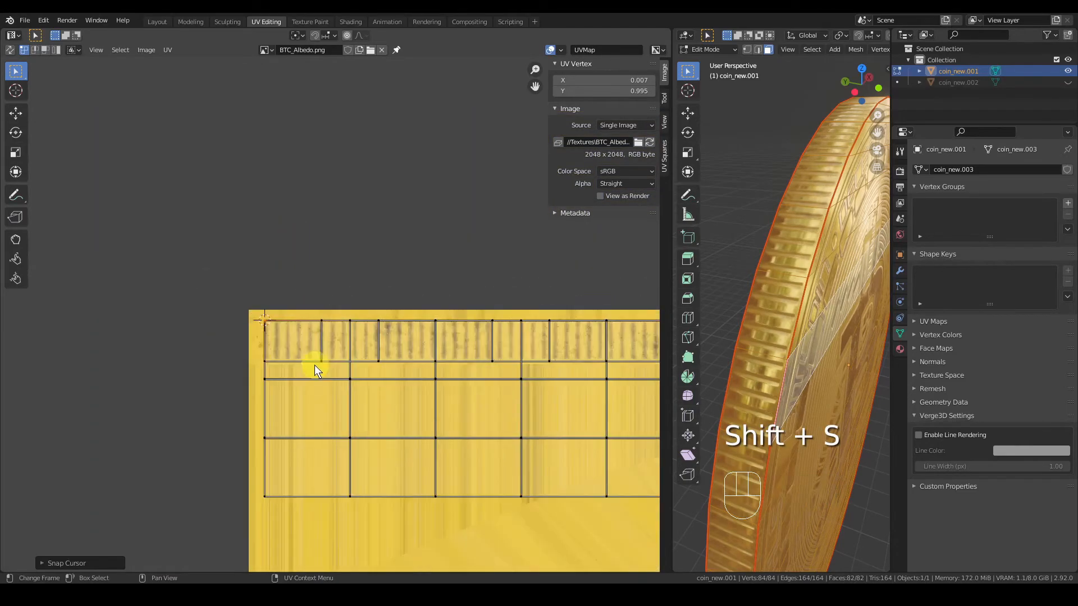
- Select the three remaining strips in full and scale them from the 2D cursor to match the fitted strip's face width
{"action": "left_click_drag", "start_coordinate": [256, 368], "coordinate": [451, 513]}
{"action": "key", "text": "ctrl+l"}
{"action": "scroll", "coordinate": [450, 513], "scroll_direction": "down", "scroll_amount": 3}
{"action": "middle_click_drag", "start_coordinate": [450, 512], "coordinate": [137, 548]}
{"action": "key", "text": "s"}
{"action": "right_click", "coordinate": [470, 466]}
{"action": "left_click", "coordinate": [301, 35]}
{"action": "scroll", "coordinate": [329, 418], "scroll_direction": "down", "scroll_amount": 1}
{"action": "key", "text": "s"}
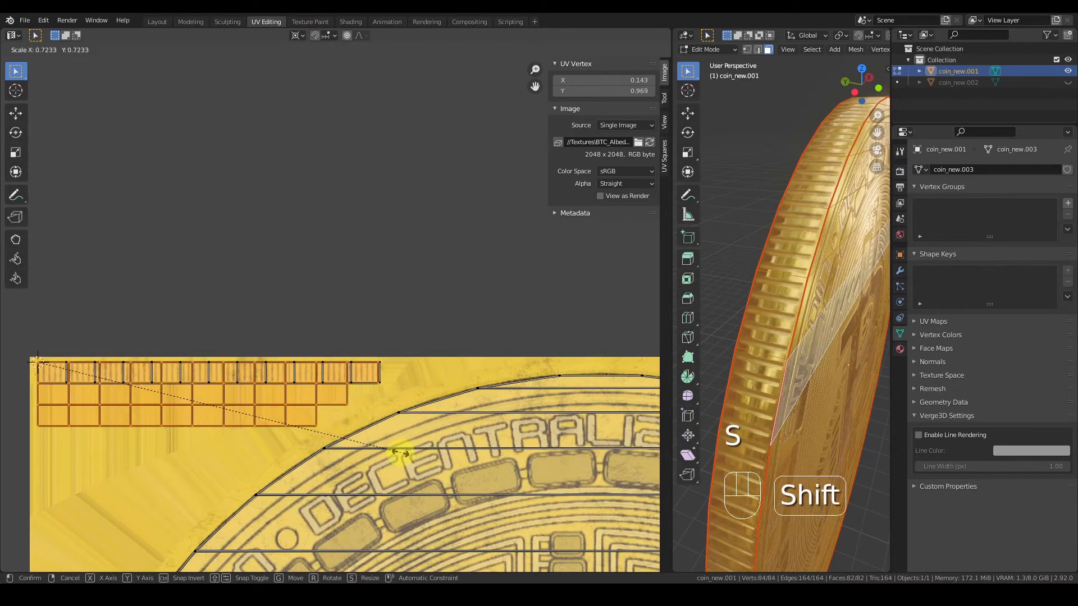
{"action": "left_click", "coordinate": [93, 435]}
- Select the two lower rows of rim strips in full and move them up 0.0172 along Y, one row higher
{"action": "key", "text": "ctrl+space"}
{"action": "scroll", "coordinate": [161, 457], "scroll_direction": "up", "scroll_amount": 4}
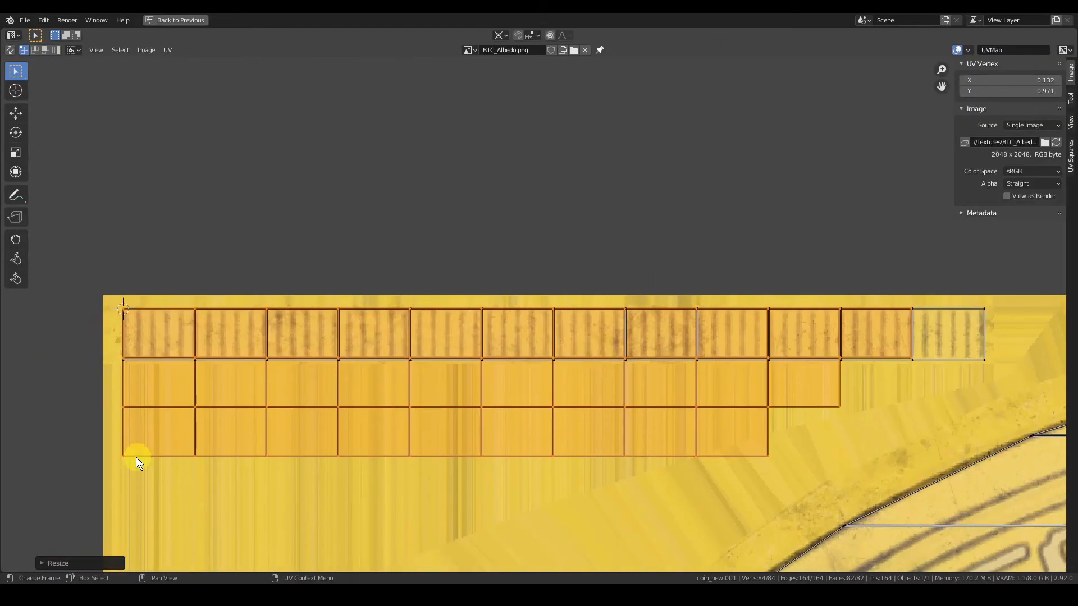
{"action": "left_click_drag", "start_coordinate": [854, 473], "coordinate": [855, 472]}
{"action": "key", "text": "g"}
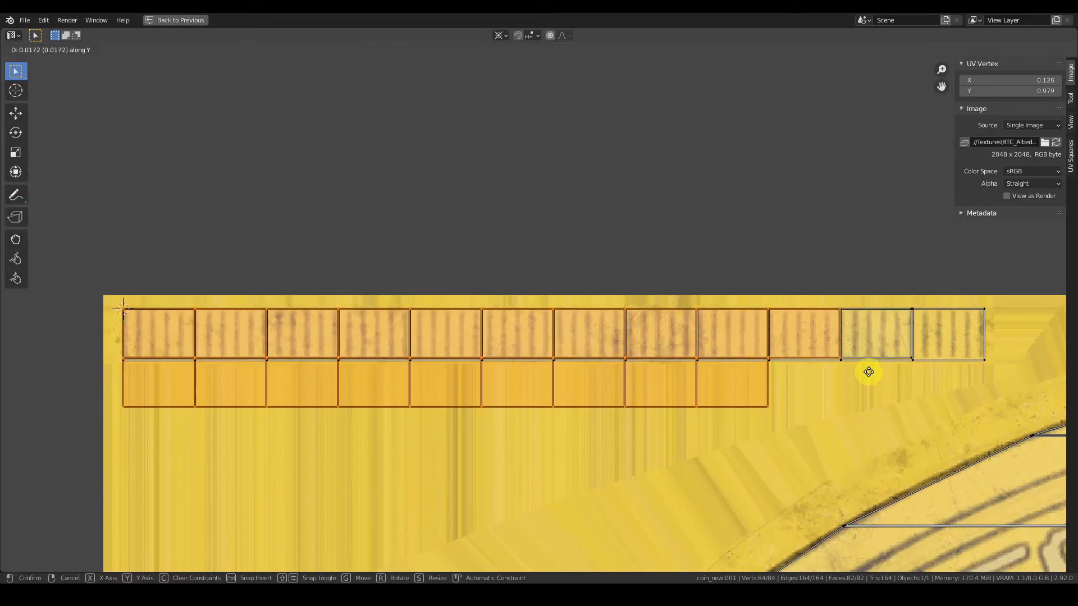
{"action": "left_click", "coordinate": [861, 383]}
- Select the one remaining lower rim strip in full and move it up 0.0172 along Y onto the stacked strips
{"action": "left_click_drag", "start_coordinate": [861, 388], "coordinate": [6, 441]}
{"action": "key", "text": "l"}
{"action": "key", "text": "g"}
{"action": "key", "text": "y"}
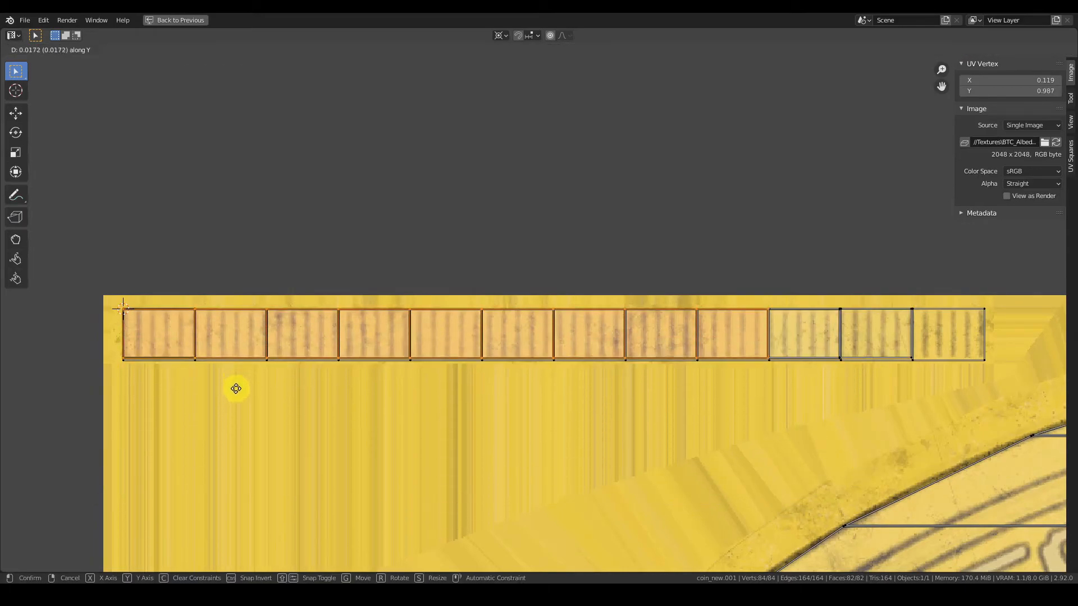
{"action": "left_click", "coordinate": [236, 385]}
{"action": "middle_click_drag", "start_coordinate": [236, 385], "coordinate": [169, 441], "text": "ctrl"}
{"action": "key", "text": "ctrl+space"}
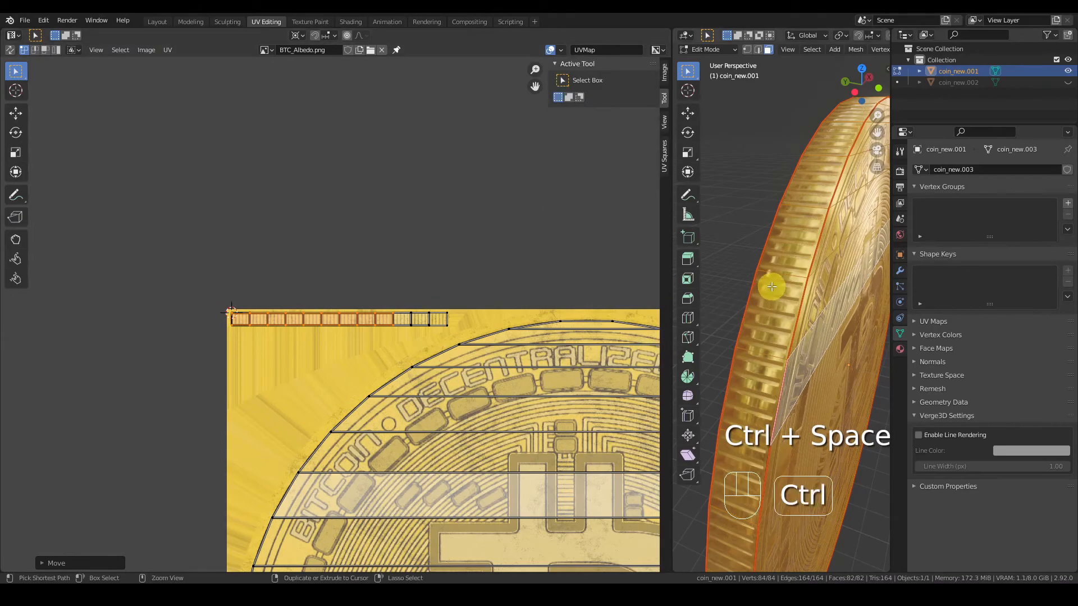
- Leave Edit Mode and inspect the textured coin from the front
{"action": "key", "text": "ctrl+space"}
{"action": "key", "text": "Tab"}
{"action": "middle_click_drag", "start_coordinate": [720, 114], "coordinate": [576, 410]}
{"action": "key", "text": "ctrl+space"}
{"action": "scroll", "coordinate": [575, 407], "scroll_direction": "down", "scroll_amount": 2}
{"action": "middle_click_drag", "start_coordinate": [336, 312], "coordinate": [210, 217], "text": "shift"}
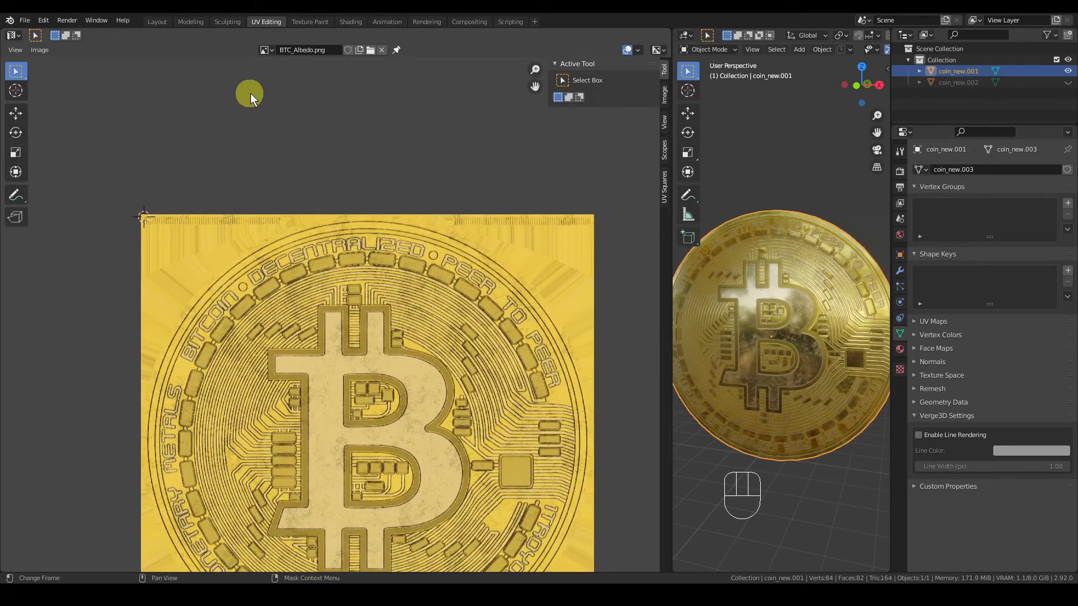
- Display UV.png in the image editor for comparison and switch back to BTC_Albedo.png
{"action": "left_click", "coordinate": [271, 50]}
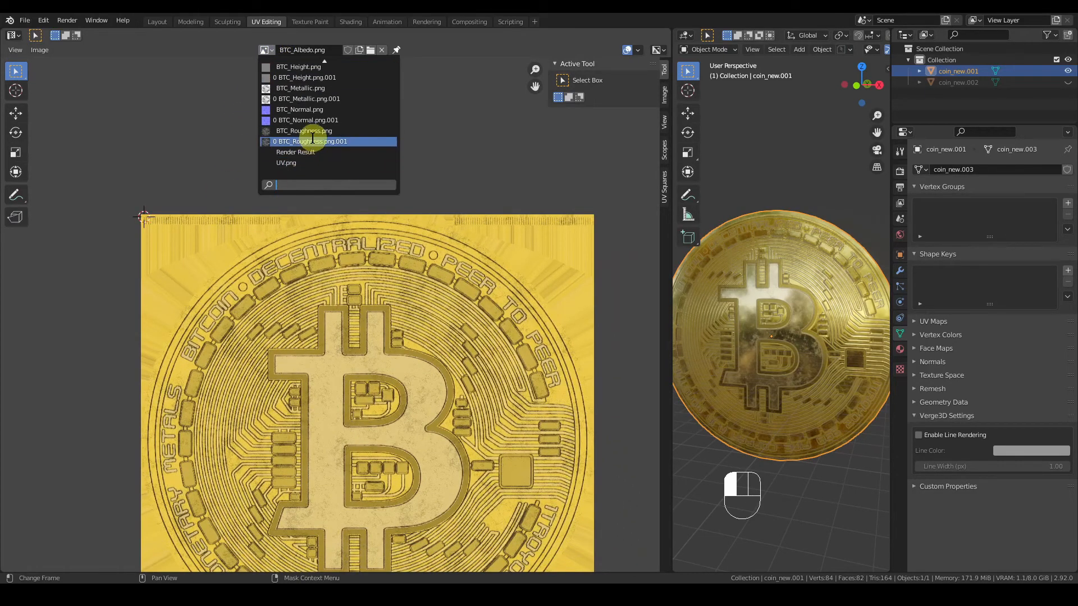
{"action": "left_click", "coordinate": [301, 162]}
{"action": "left_click", "coordinate": [271, 50]}
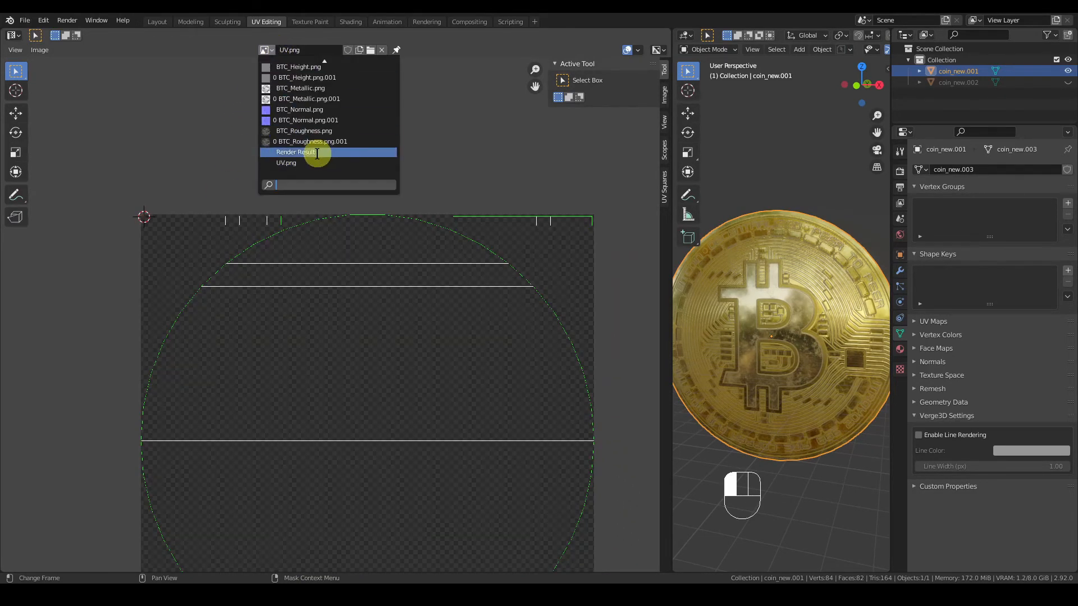
{"action": "left_click", "coordinate": [303, 68]}
{"action": "scroll", "coordinate": [315, 252], "scroll_direction": "down", "scroll_amount": 5}
{"action": "mouse_move", "coordinate": [326, 320]}
{"action": "middle_mouse_down", "text": "shift"}
{"action": "mouse_move", "coordinate": [343, 256]}
{"action": "mouse_move", "coordinate": [317, 312]}
{"action": "middle_mouse_up", "text": "shift"}
{"action": "scroll", "coordinate": [342, 256], "scroll_direction": "up", "scroll_amount": 5}
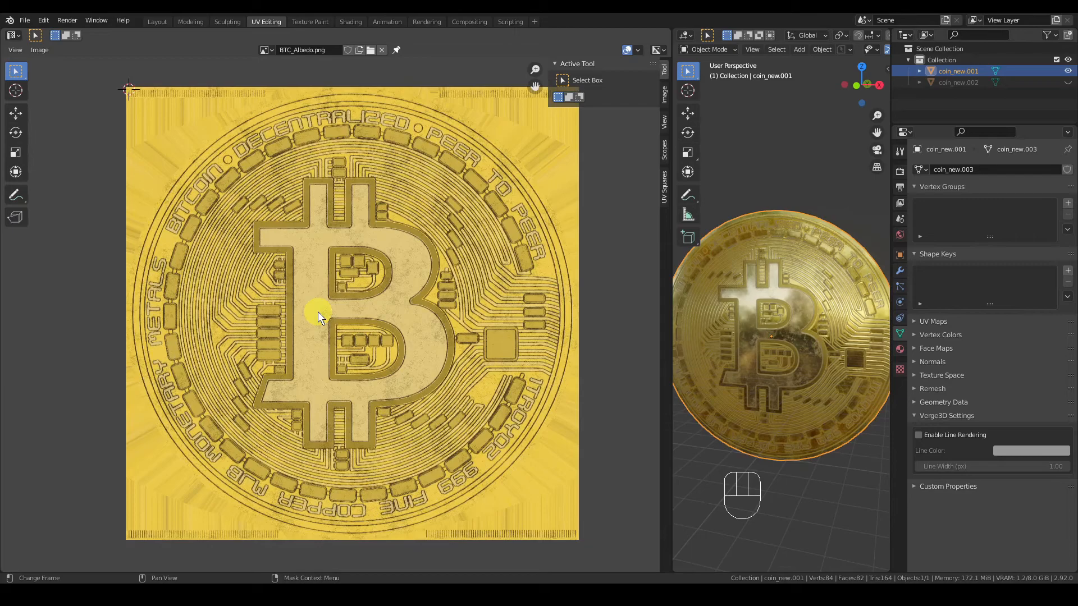
- Switch to the Layout workspace and unhide coin_new.002 to show both coins side by side
{"action": "left_click", "coordinate": [158, 24]}
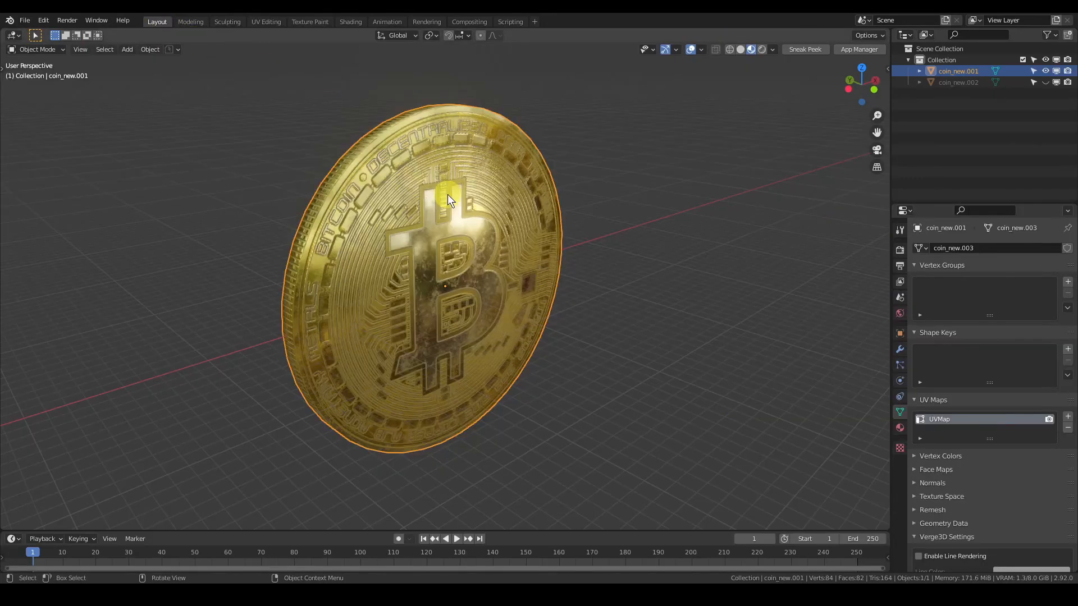
{"action": "middle_click_drag", "start_coordinate": [476, 249], "coordinate": [427, 234]}
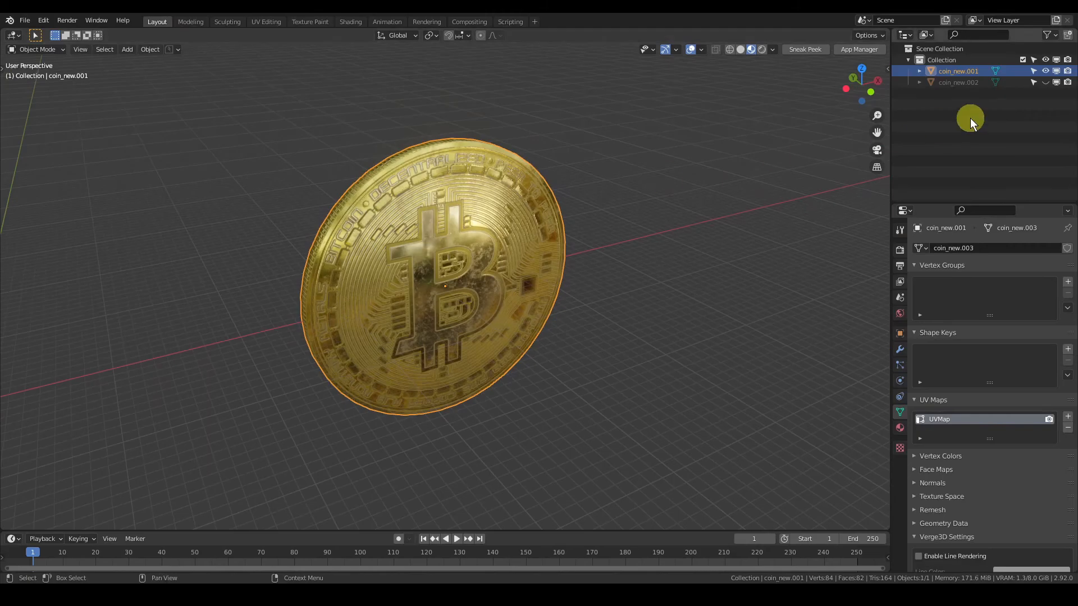
{"action": "left_click", "coordinate": [1045, 83]}
{"action": "middle_click_drag", "start_coordinate": [522, 264], "coordinate": [488, 272]}
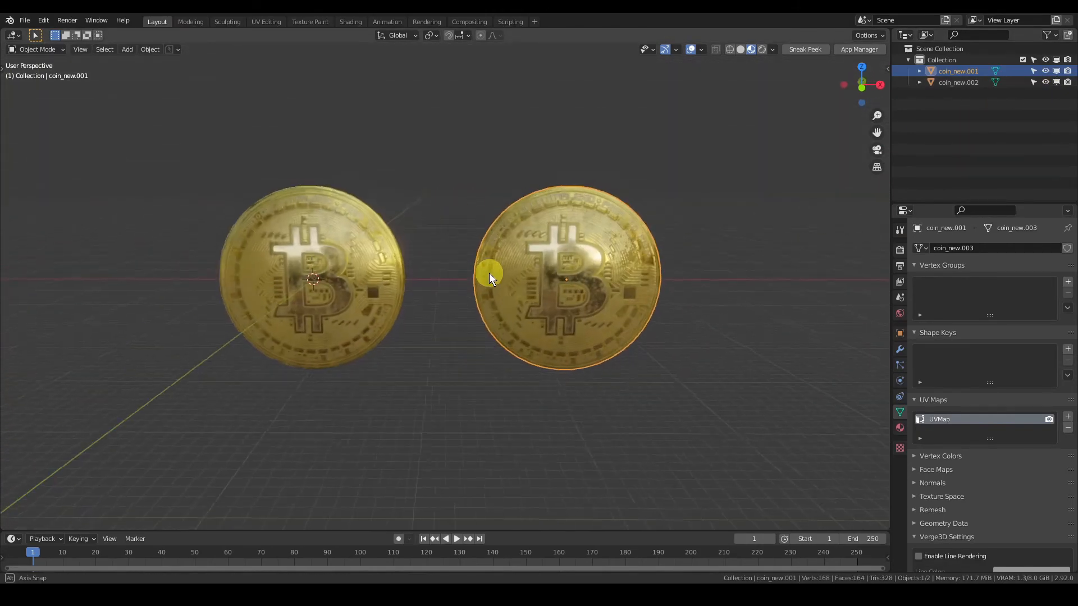
{"action": "left_click", "coordinate": [337, 261]}
{"action": "scroll", "coordinate": [336, 261], "scroll_direction": "up", "scroll_amount": 5}
{"action": "middle_click_drag", "start_coordinate": [402, 272], "coordinate": [362, 271]}
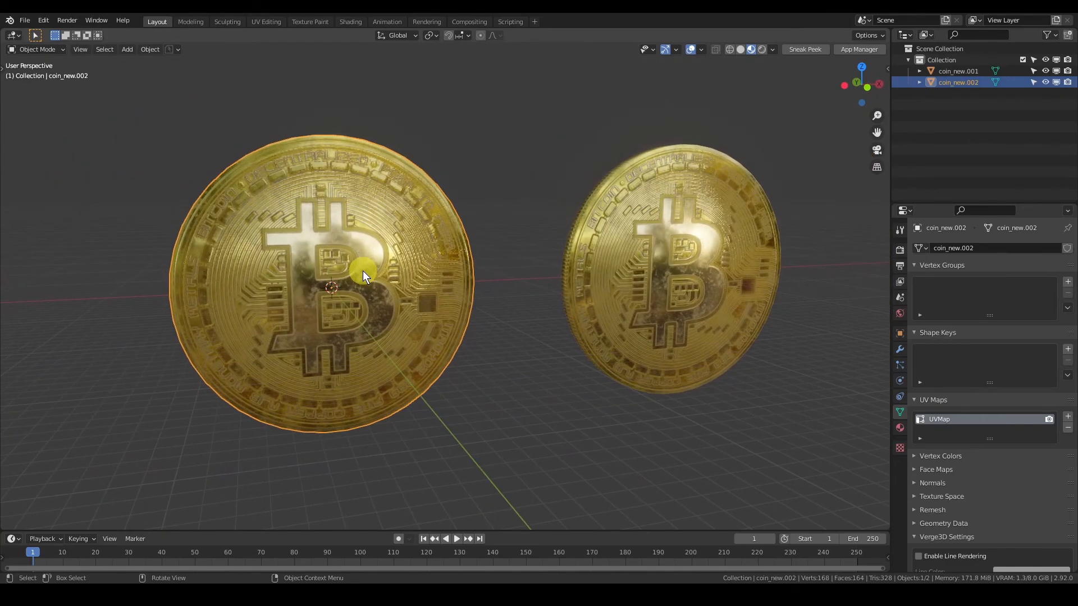
{"action": "key", "text": "g"}
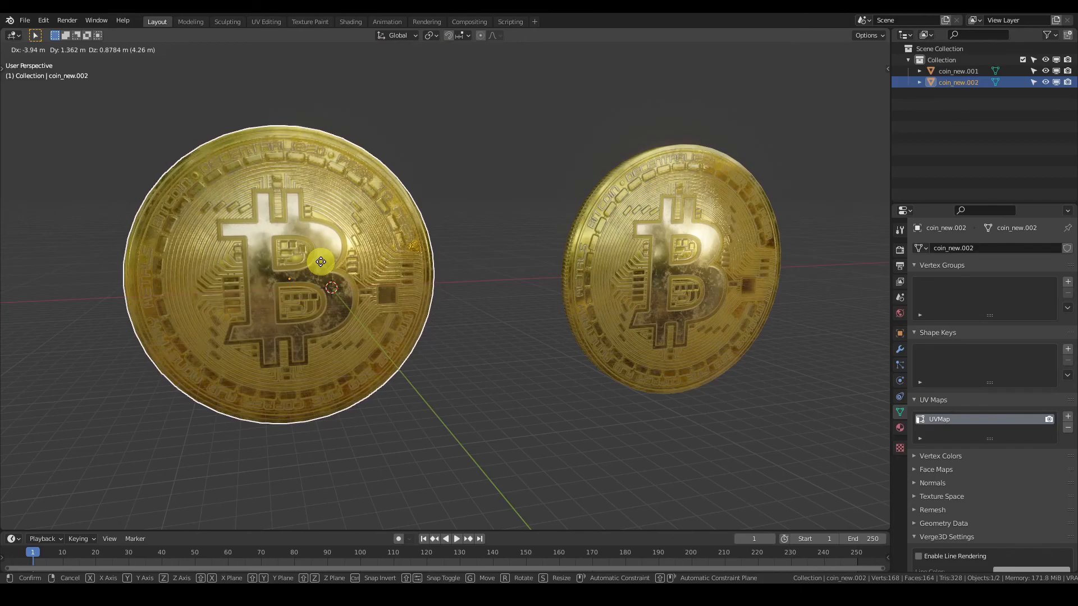
{"action": "right_click", "coordinate": [321, 262]}
{"action": "left_click", "coordinate": [689, 264]}
{"action": "key", "text": "g"}
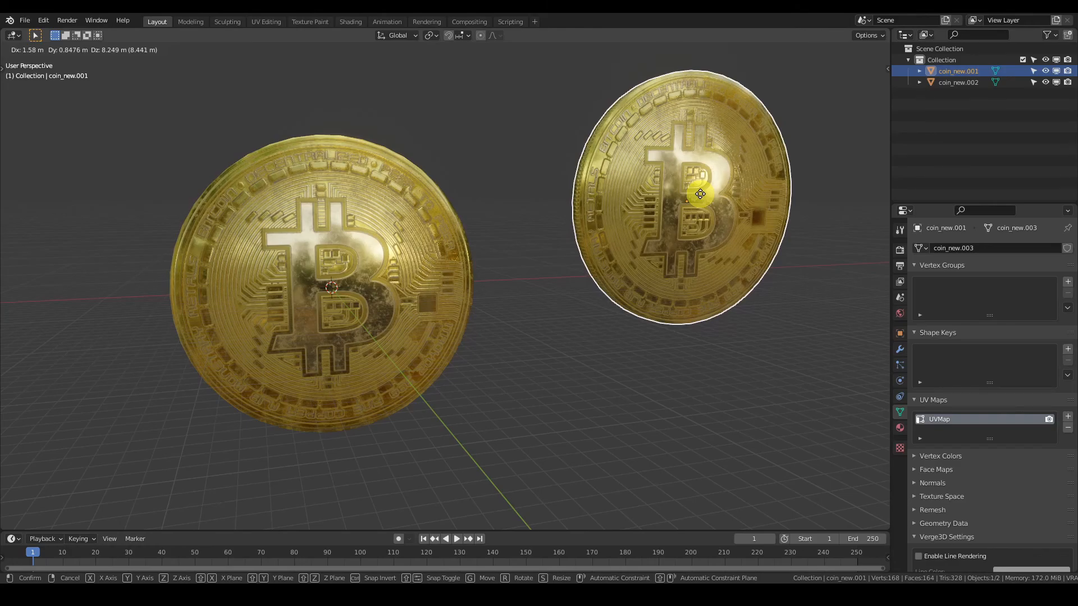
{"action": "left_click", "coordinate": [700, 194]}
{"action": "left_click", "coordinate": [692, 238]}
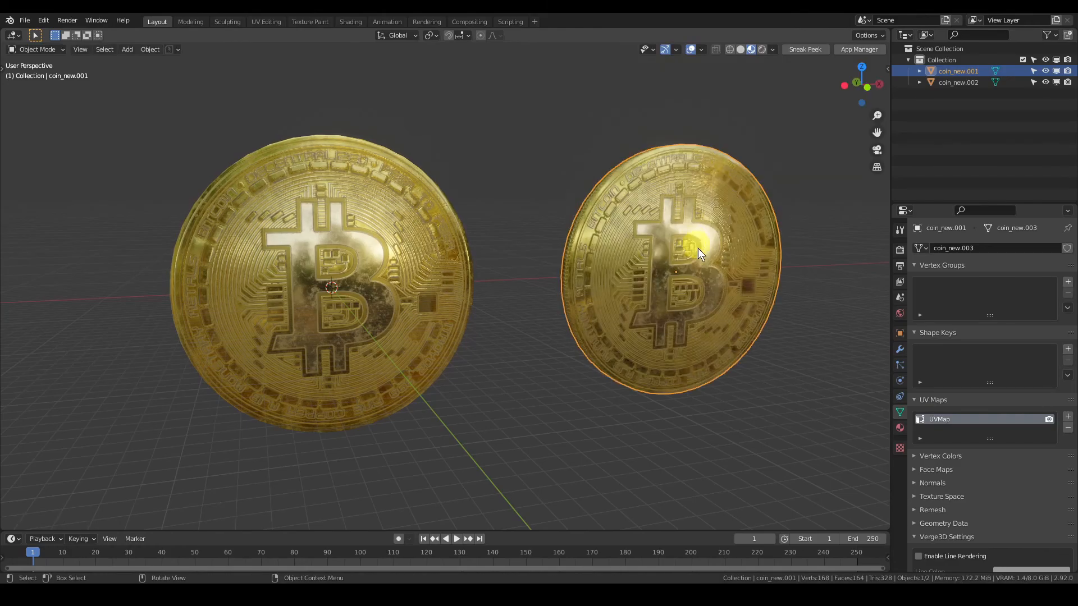
- Examine the rim of coin_new.001 up close and compare both coins in the front view
{"action": "key", "text": "KP_1"}
{"action": "middle_click_drag", "start_coordinate": [640, 271], "coordinate": [495, 296]}
{"action": "scroll", "coordinate": [495, 295], "scroll_direction": "up", "scroll_amount": 3}
{"action": "middle_click_drag", "start_coordinate": [665, 245], "coordinate": [539, 387], "text": "shift"}
{"action": "scroll", "coordinate": [553, 258], "scroll_direction": "up", "scroll_amount": 4}
{"action": "scroll", "coordinate": [557, 261], "scroll_direction": "down", "scroll_amount": 7}
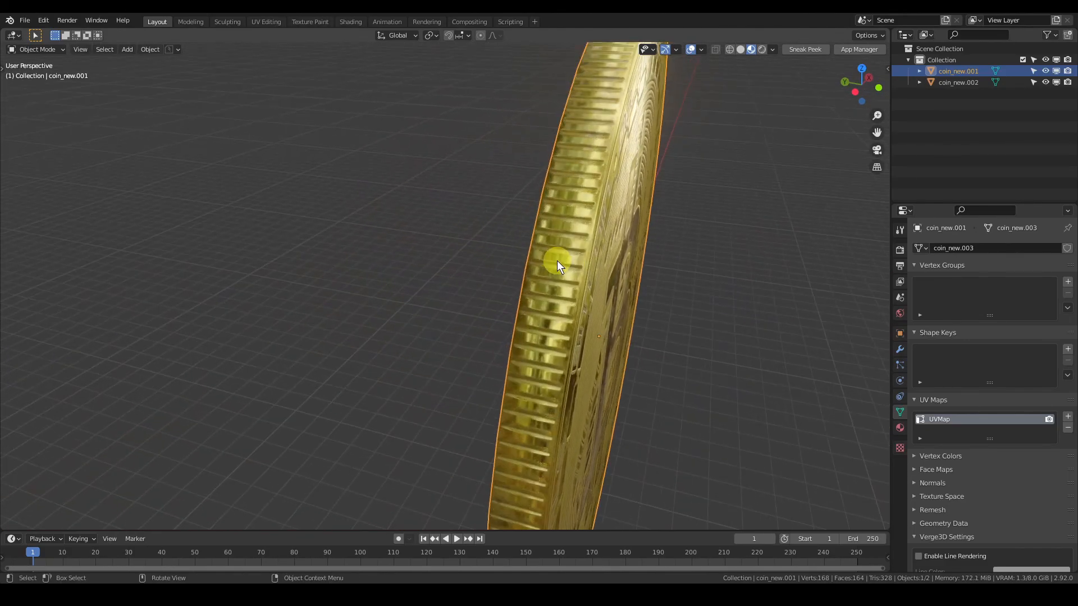
{"action": "key", "text": "KP_1"}
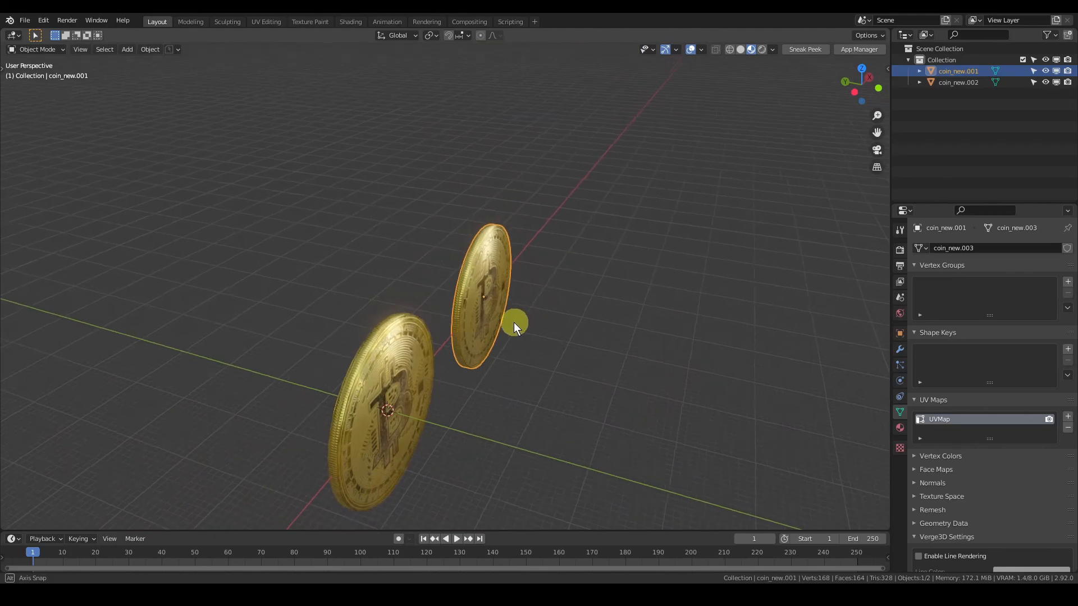
{"action": "middle_click_drag", "start_coordinate": [409, 382], "coordinate": [466, 360], "text": "shift"}
{"action": "scroll", "coordinate": [467, 315], "scroll_direction": "up", "scroll_amount": 3}
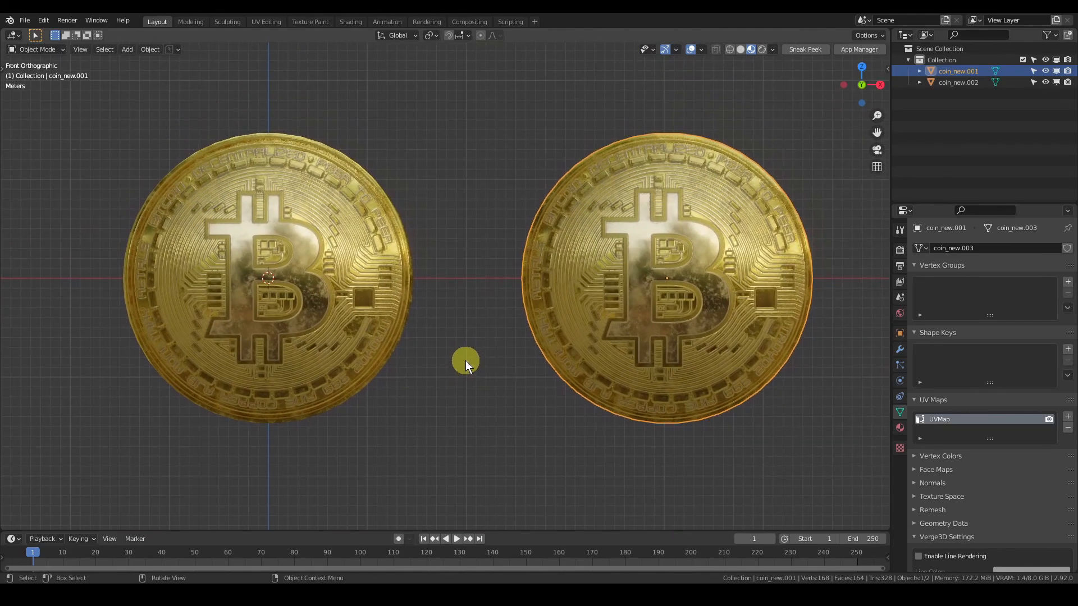